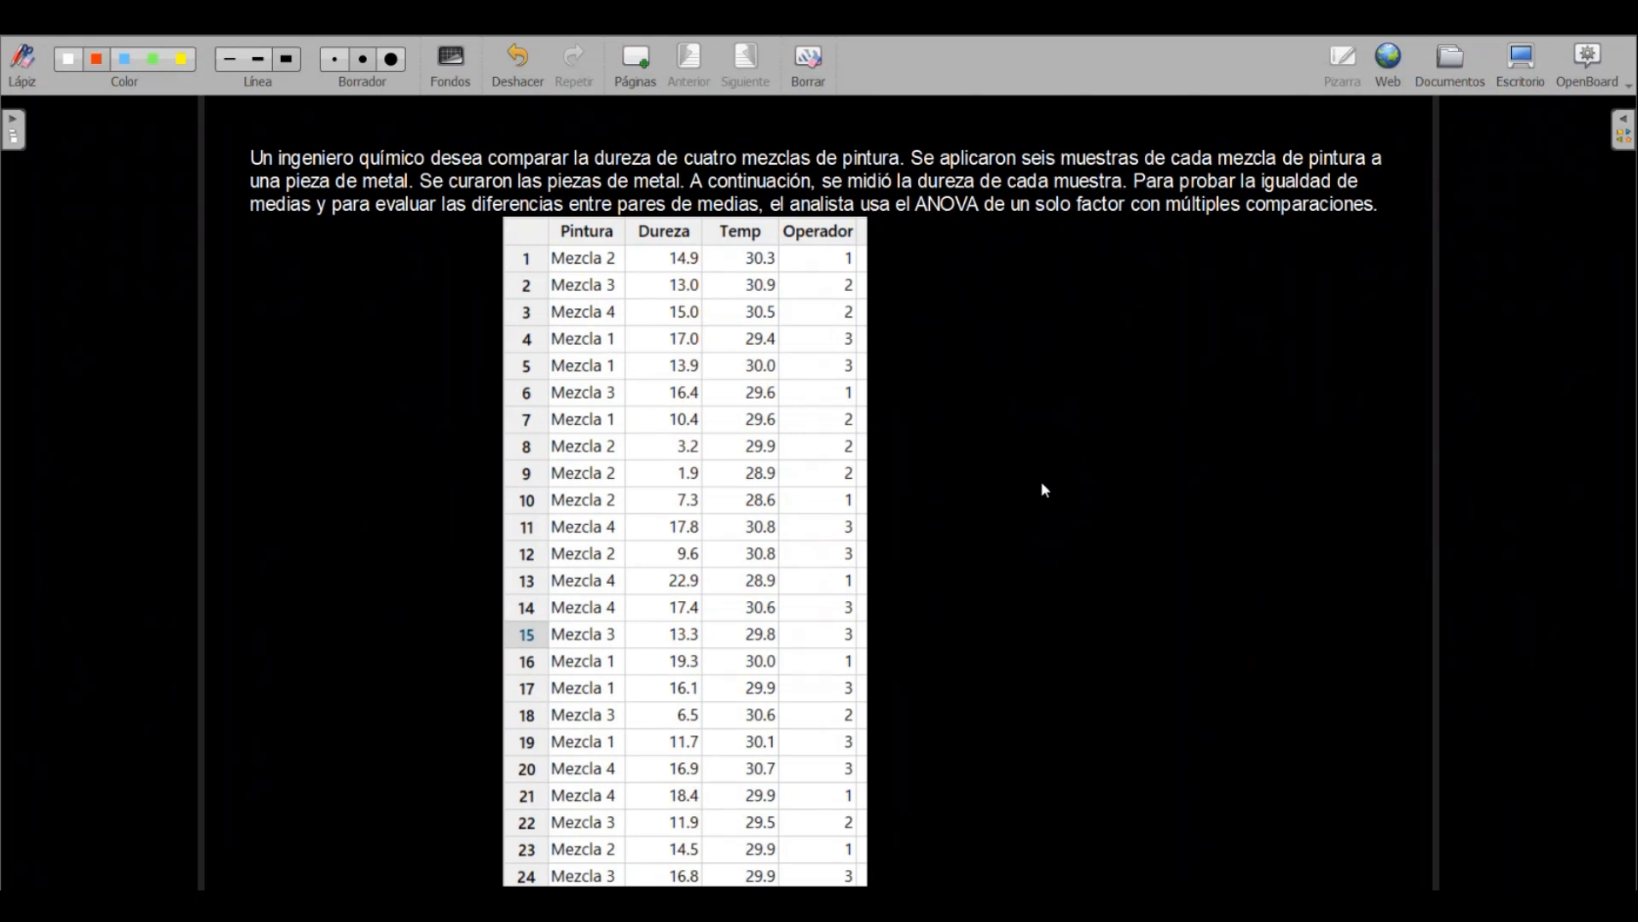
Switch from the whiteboard to the web browser and search for "shore d"
click(1522, 60)
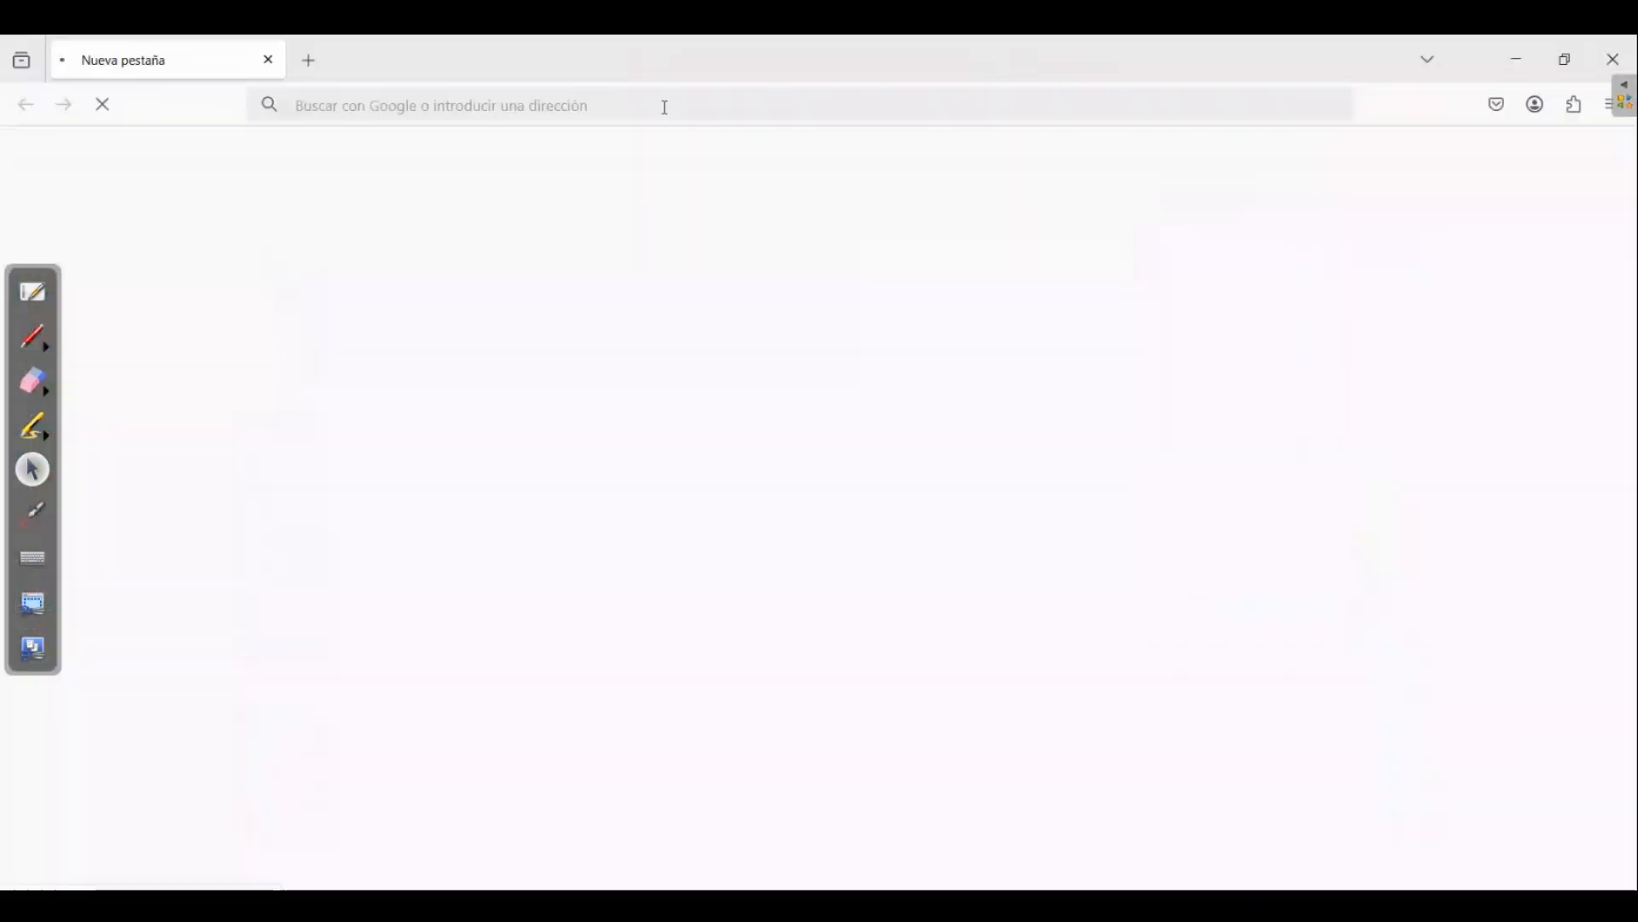
click(667, 106)
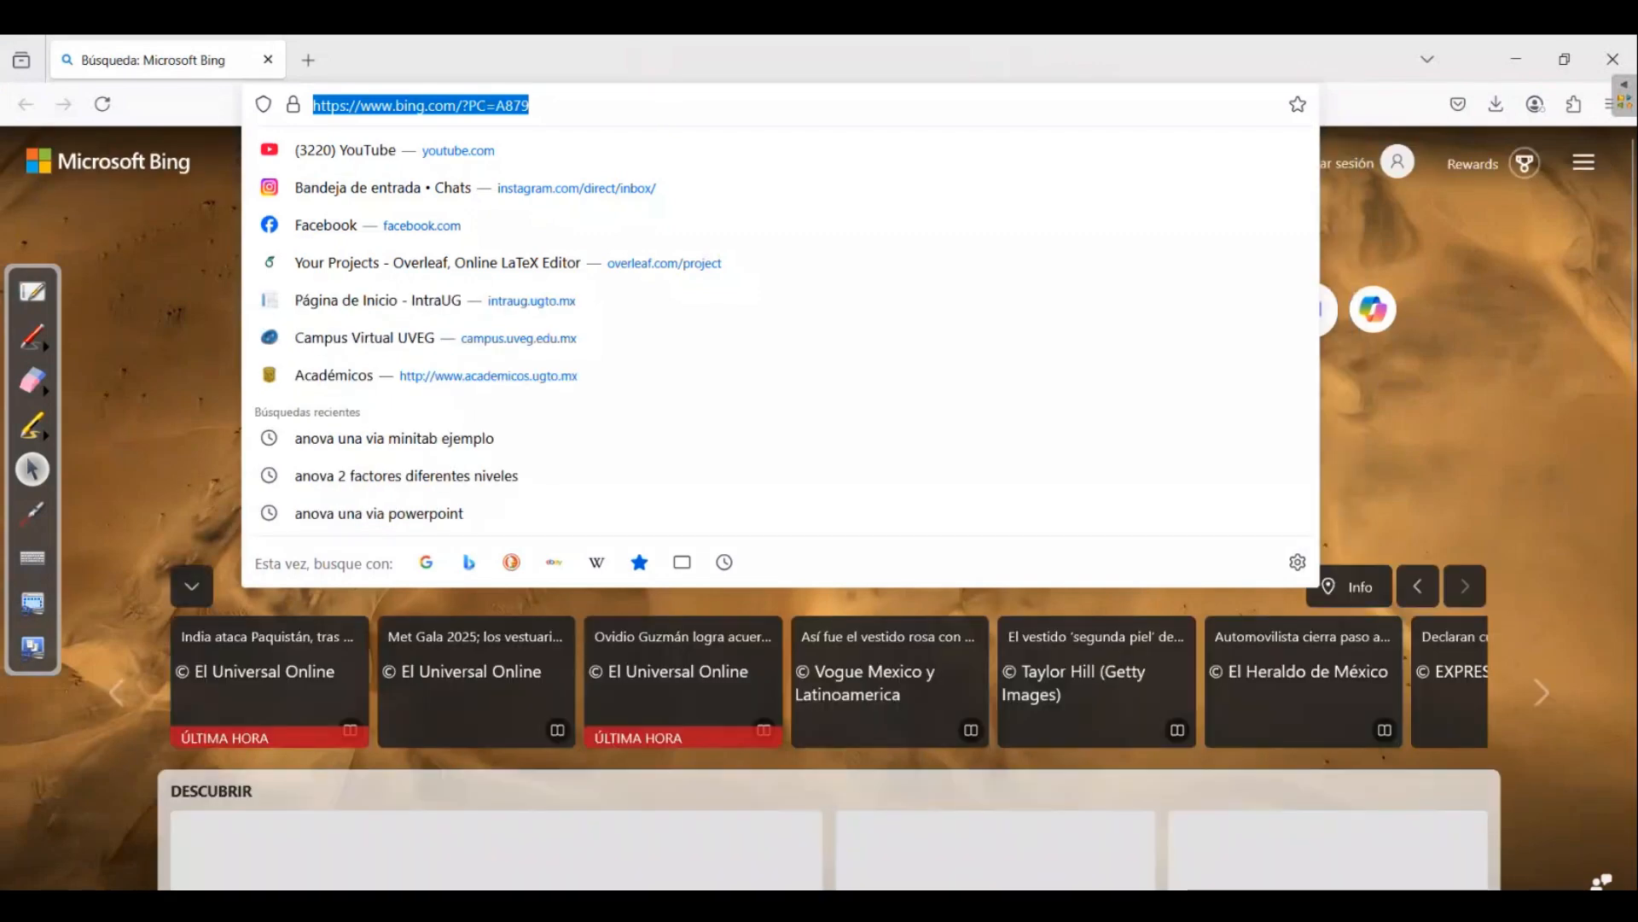
text(shore d)
key(Return)
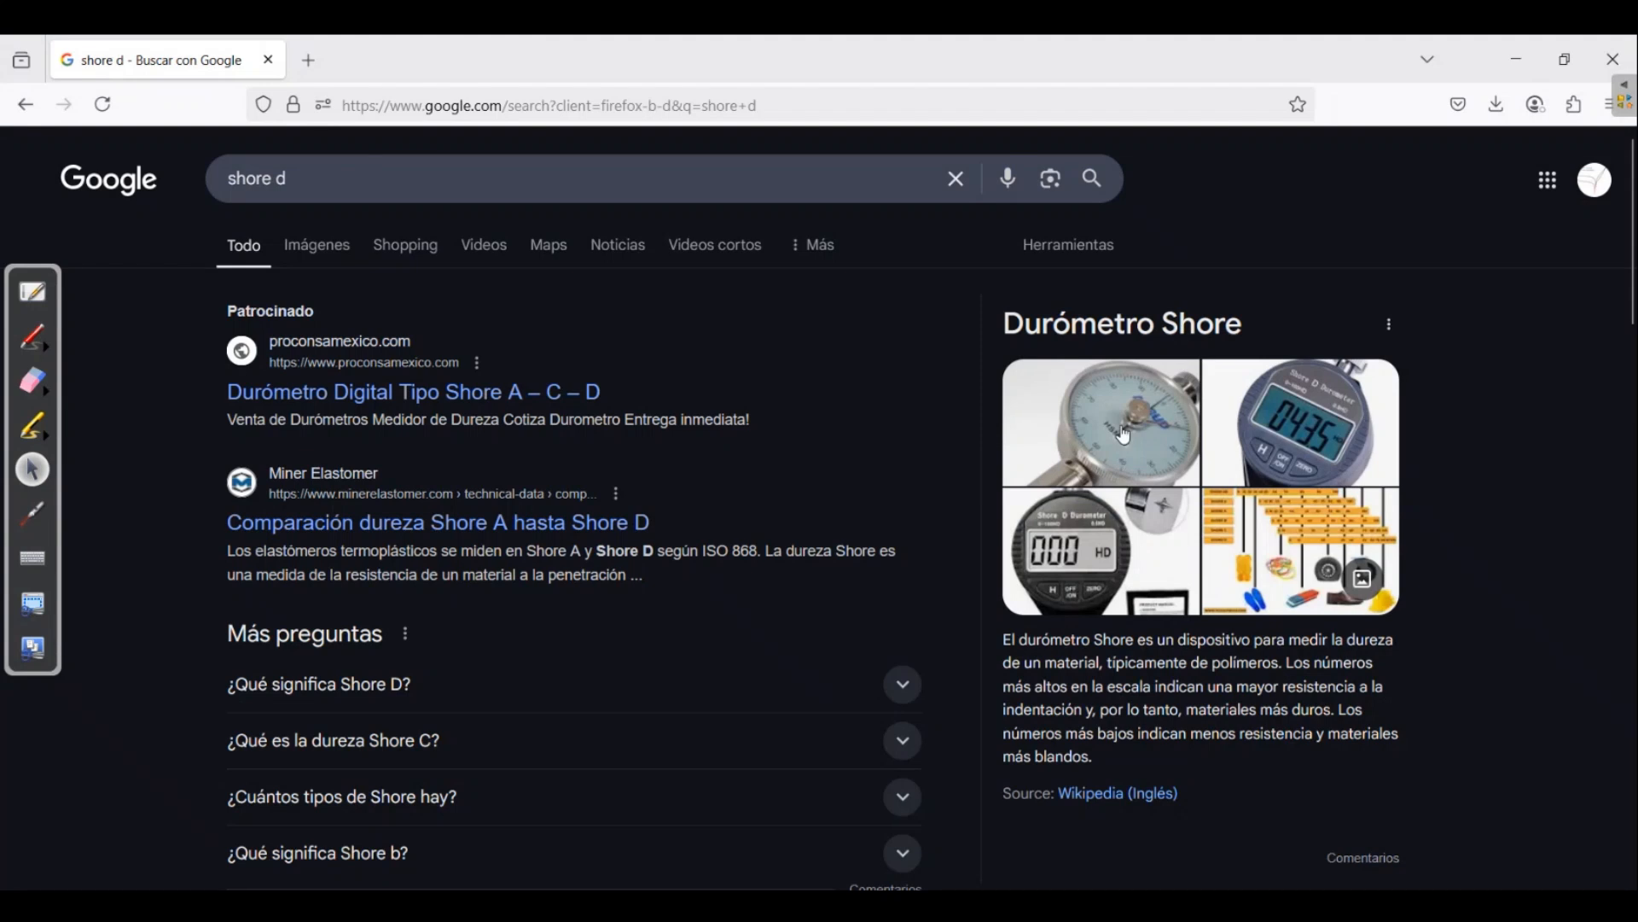
Open the Mercado Libre listing for a digital Shore hardness tester, view the durometer, and return to the whiteboard
click(1097, 562)
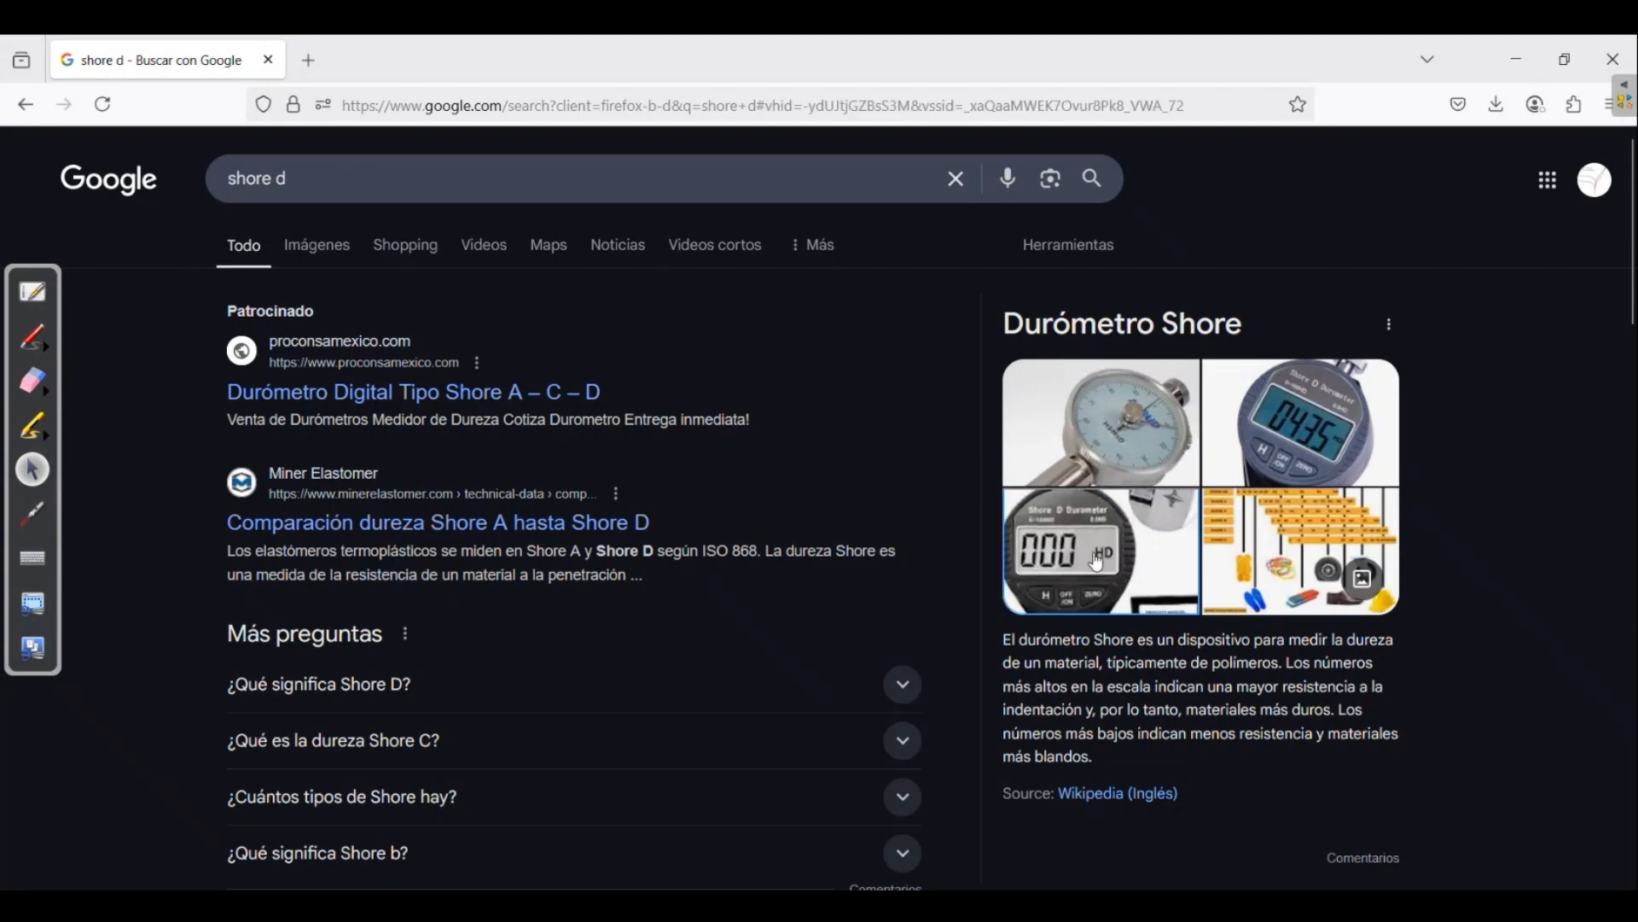
click(1298, 500)
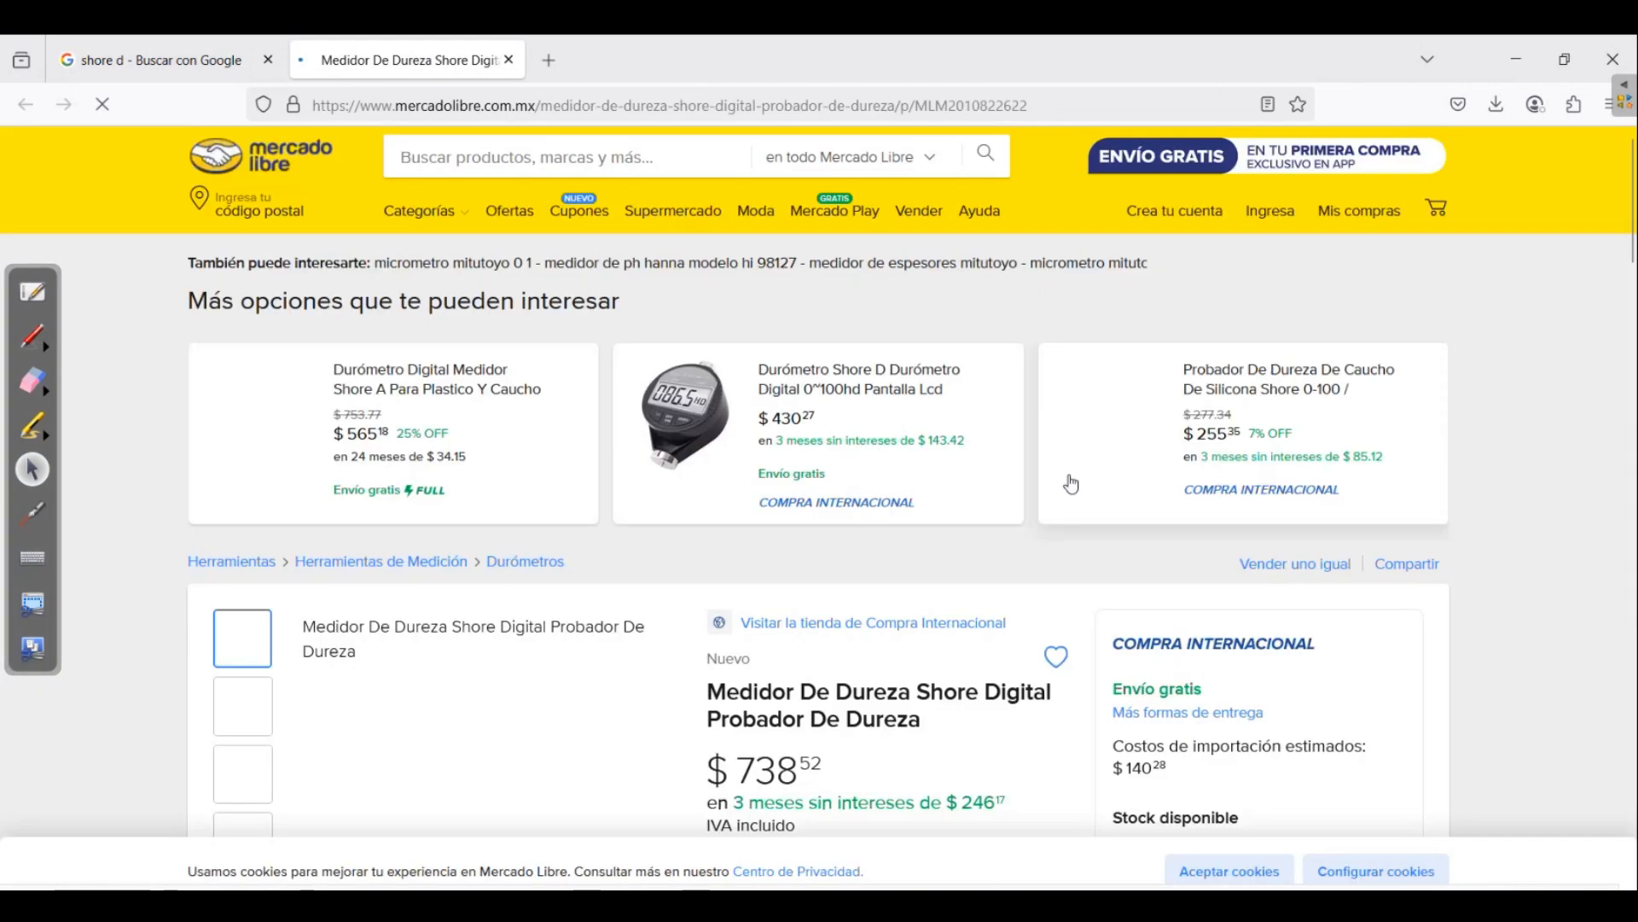
scroll(782, 638, down, 4)
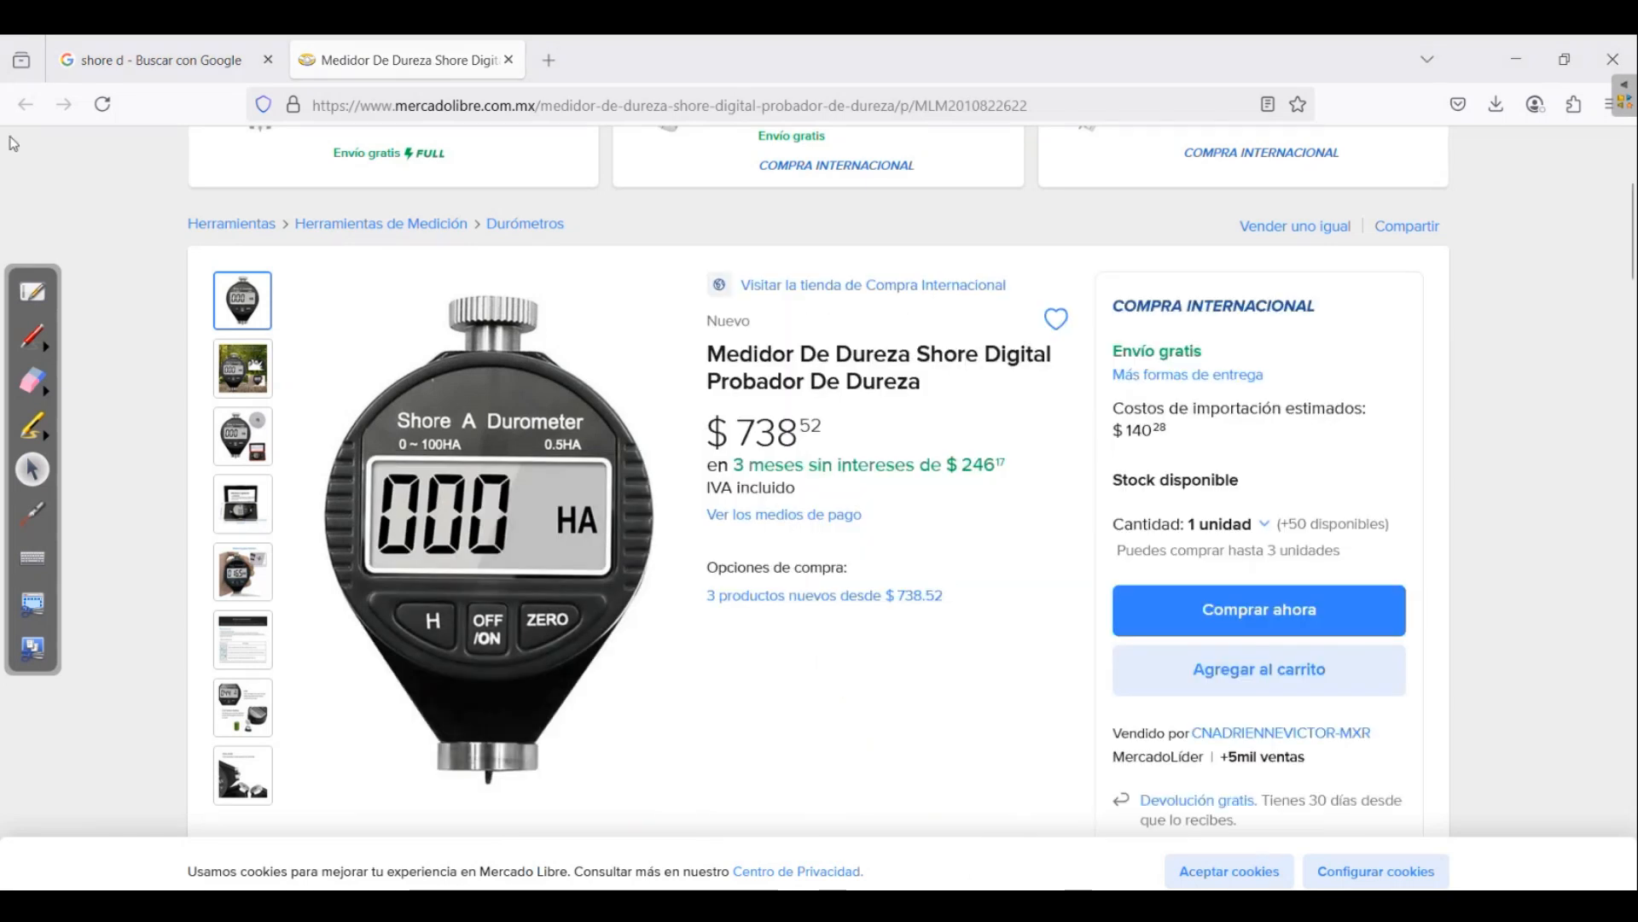
click(41, 295)
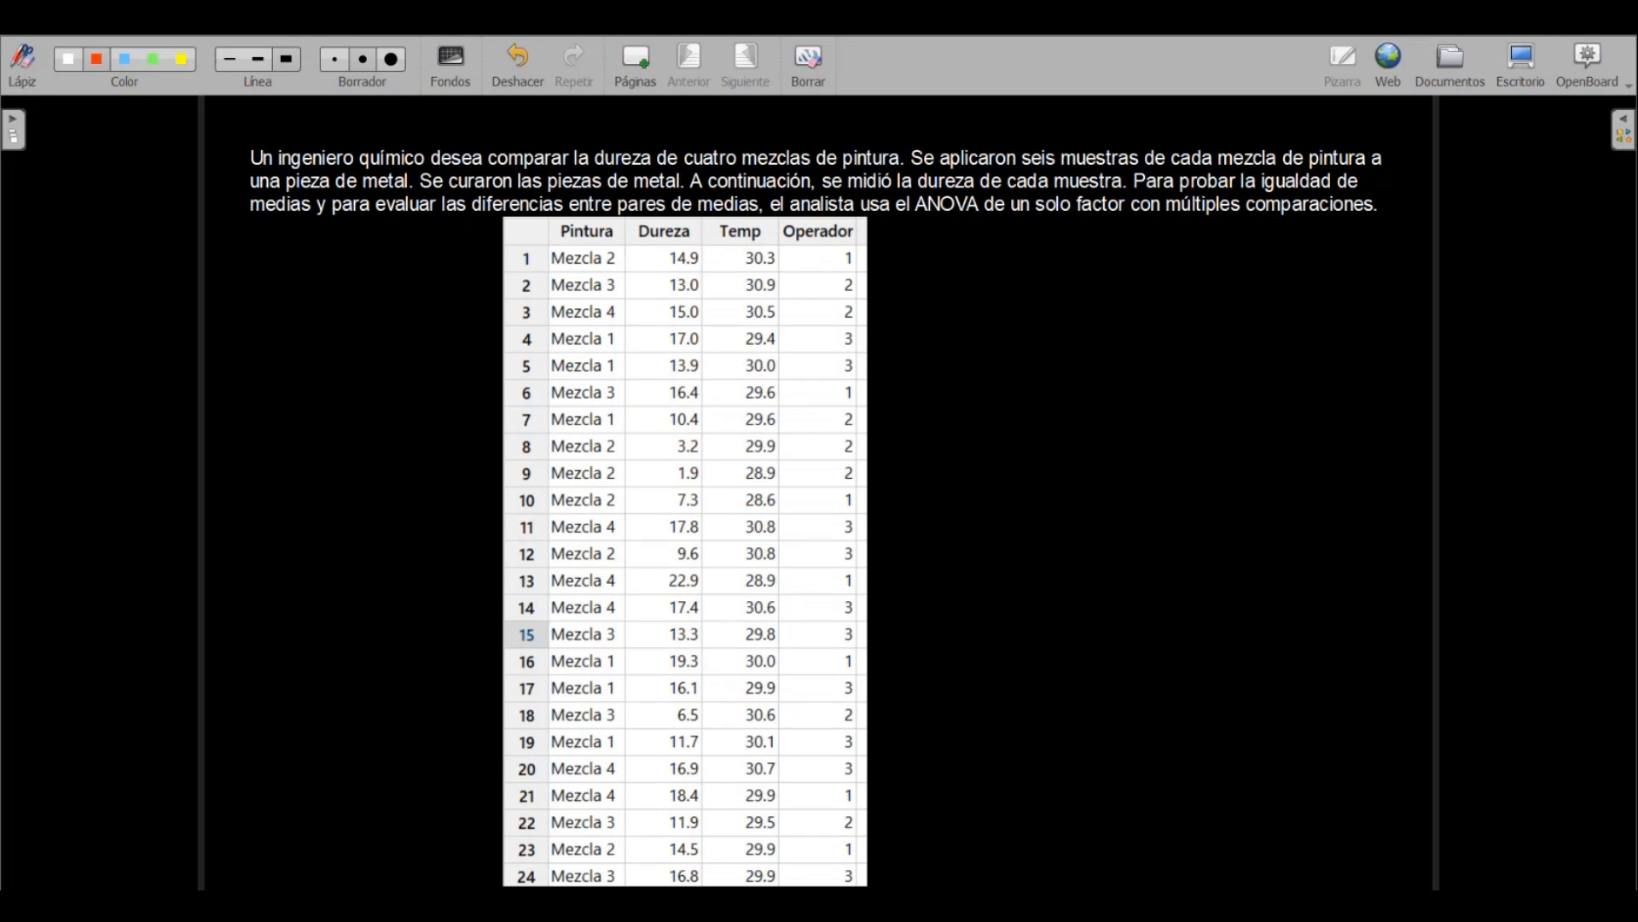
Circle "la dureza" and "mezcla de pintura" in the problem statement, and draw arrows pointing at "dureza" and the Dureza column
mouse_move(914, 160)
mouse_down()
mouse_move(955, 155)
mouse_move(913, 202)
mouse_move(928, 158)
mouse_up()
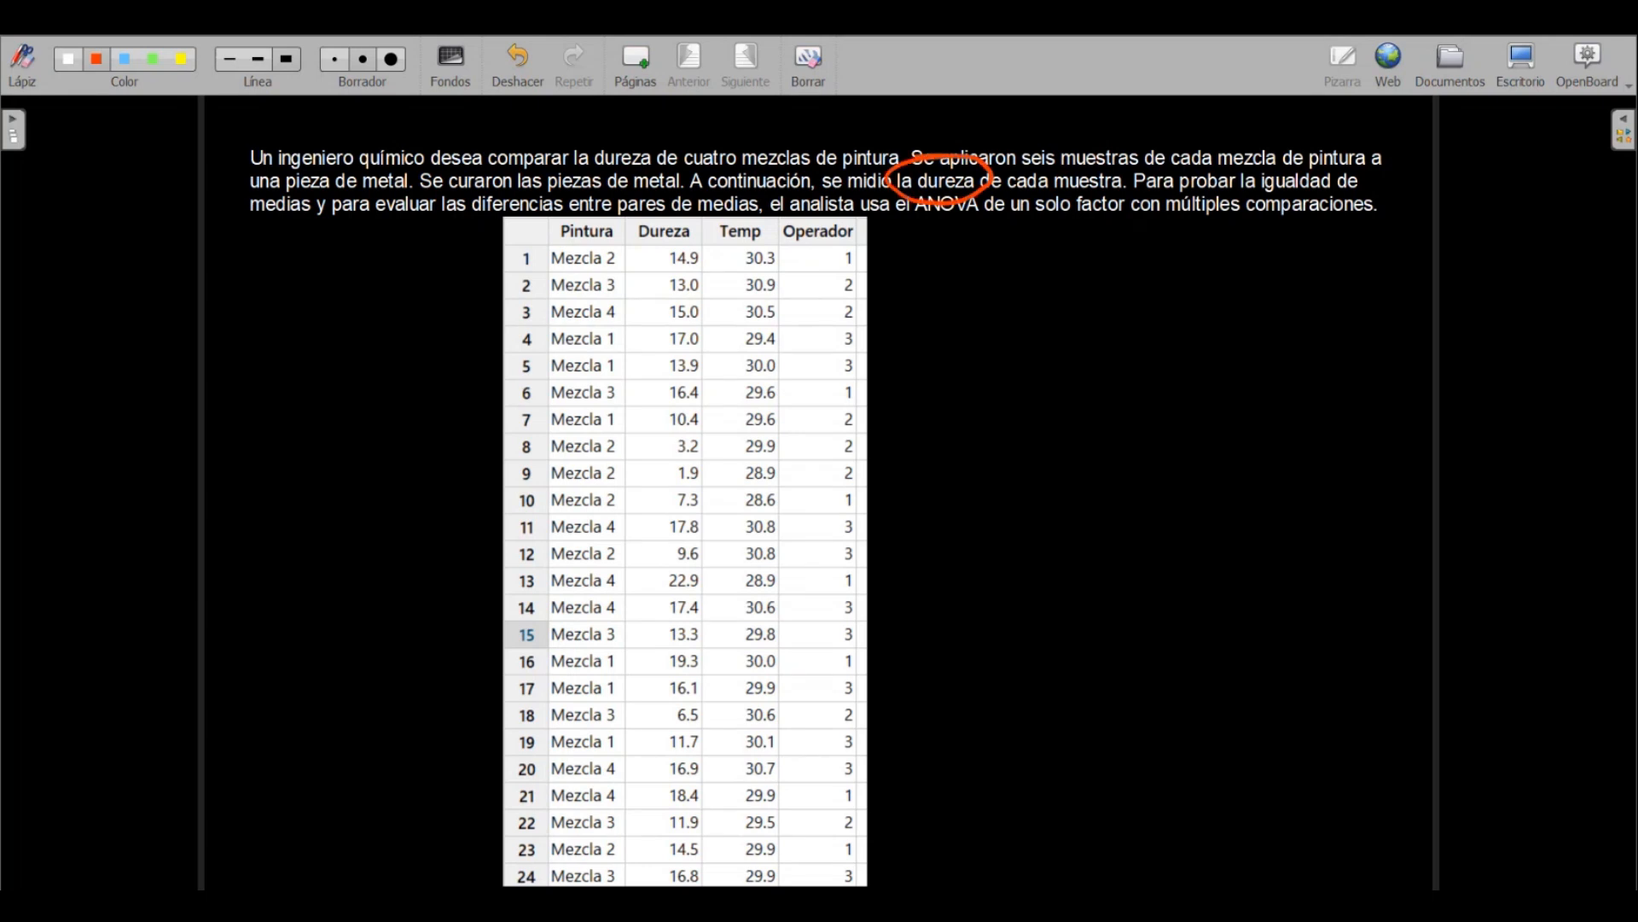
mouse_move(1265, 133)
mouse_down()
mouse_move(1370, 166)
mouse_move(1188, 175)
mouse_move(1321, 128)
mouse_up()
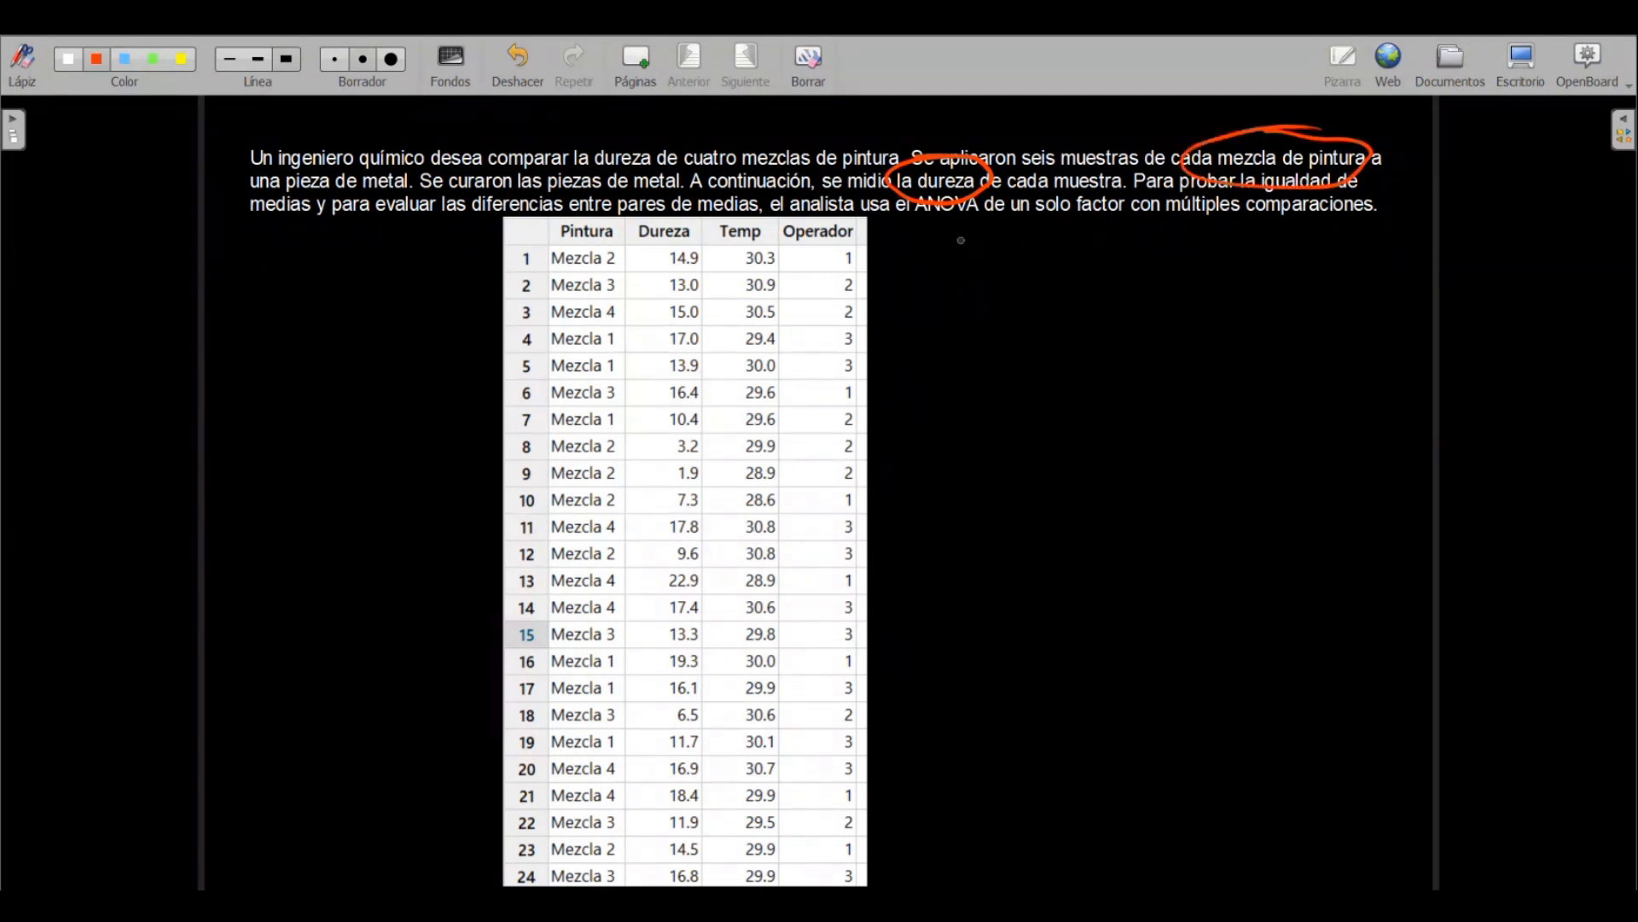
mouse_move(959, 227)
mouse_down()
mouse_move(969, 263)
mouse_move(949, 210)
mouse_move(981, 219)
mouse_up()
drag(661, 149, 646, 181)
mouse_move(664, 179)
mouse_down()
mouse_move(660, 200)
mouse_move(630, 180)
mouse_up()
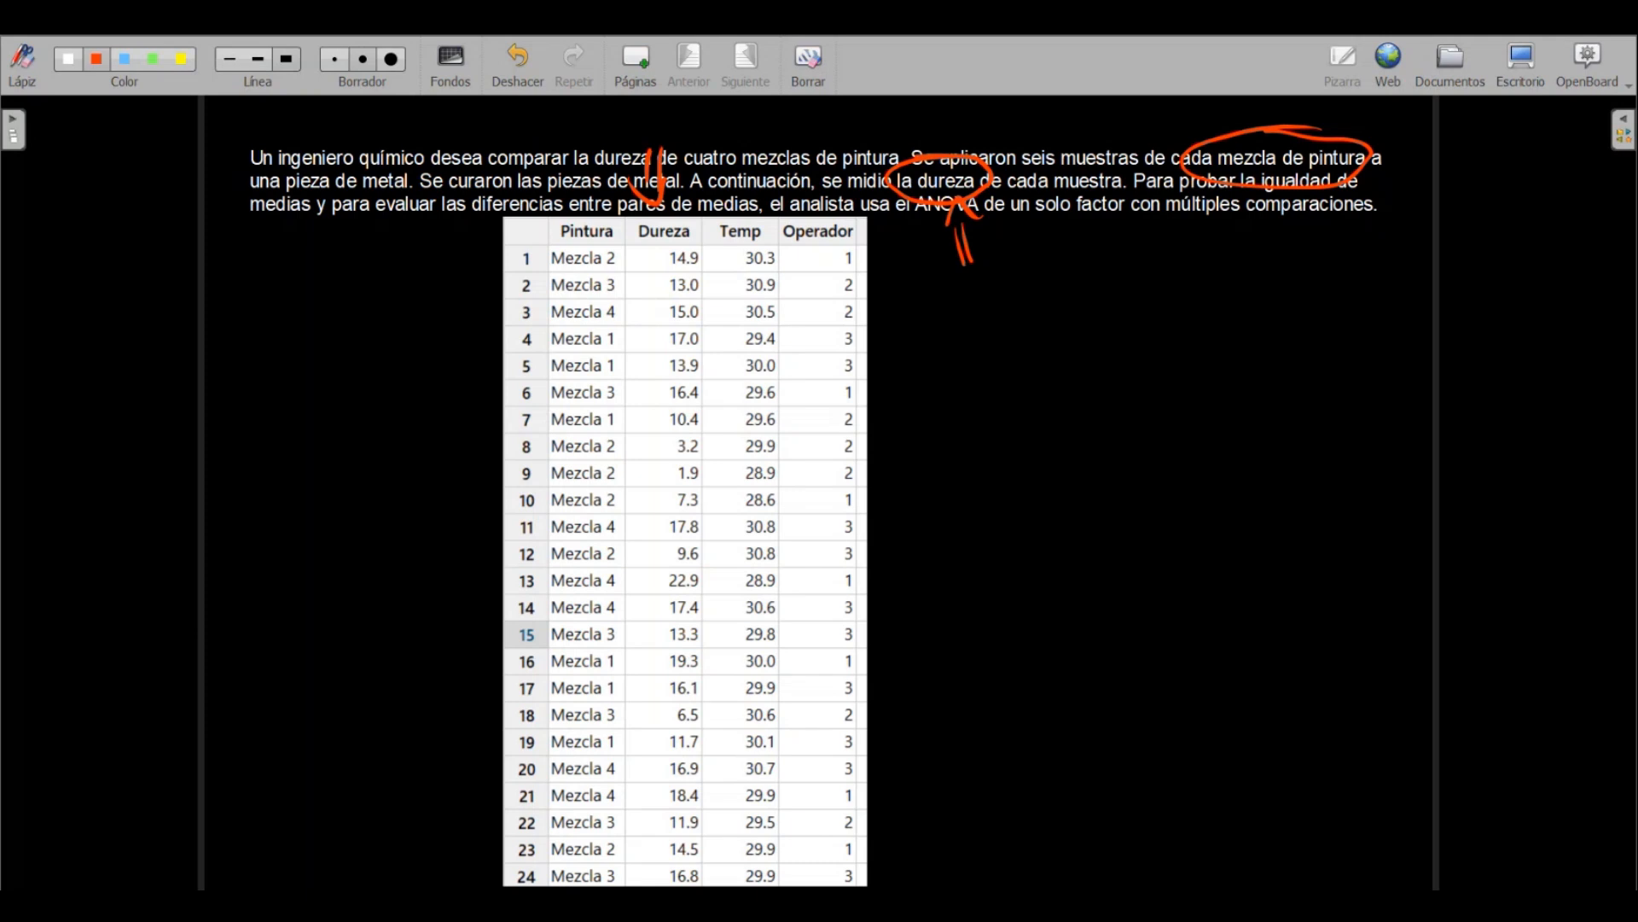
Circle row number 24, the Dureza header, and the mix names and hardness values in the table's first two rows
drag(489, 886, 535, 872)
drag(661, 197, 695, 212)
mouse_move(581, 232)
mouse_down()
mouse_move(635, 251)
mouse_move(537, 271)
mouse_up()
mouse_move(695, 228)
mouse_down()
mouse_move(666, 265)
mouse_move(550, 273)
mouse_up()
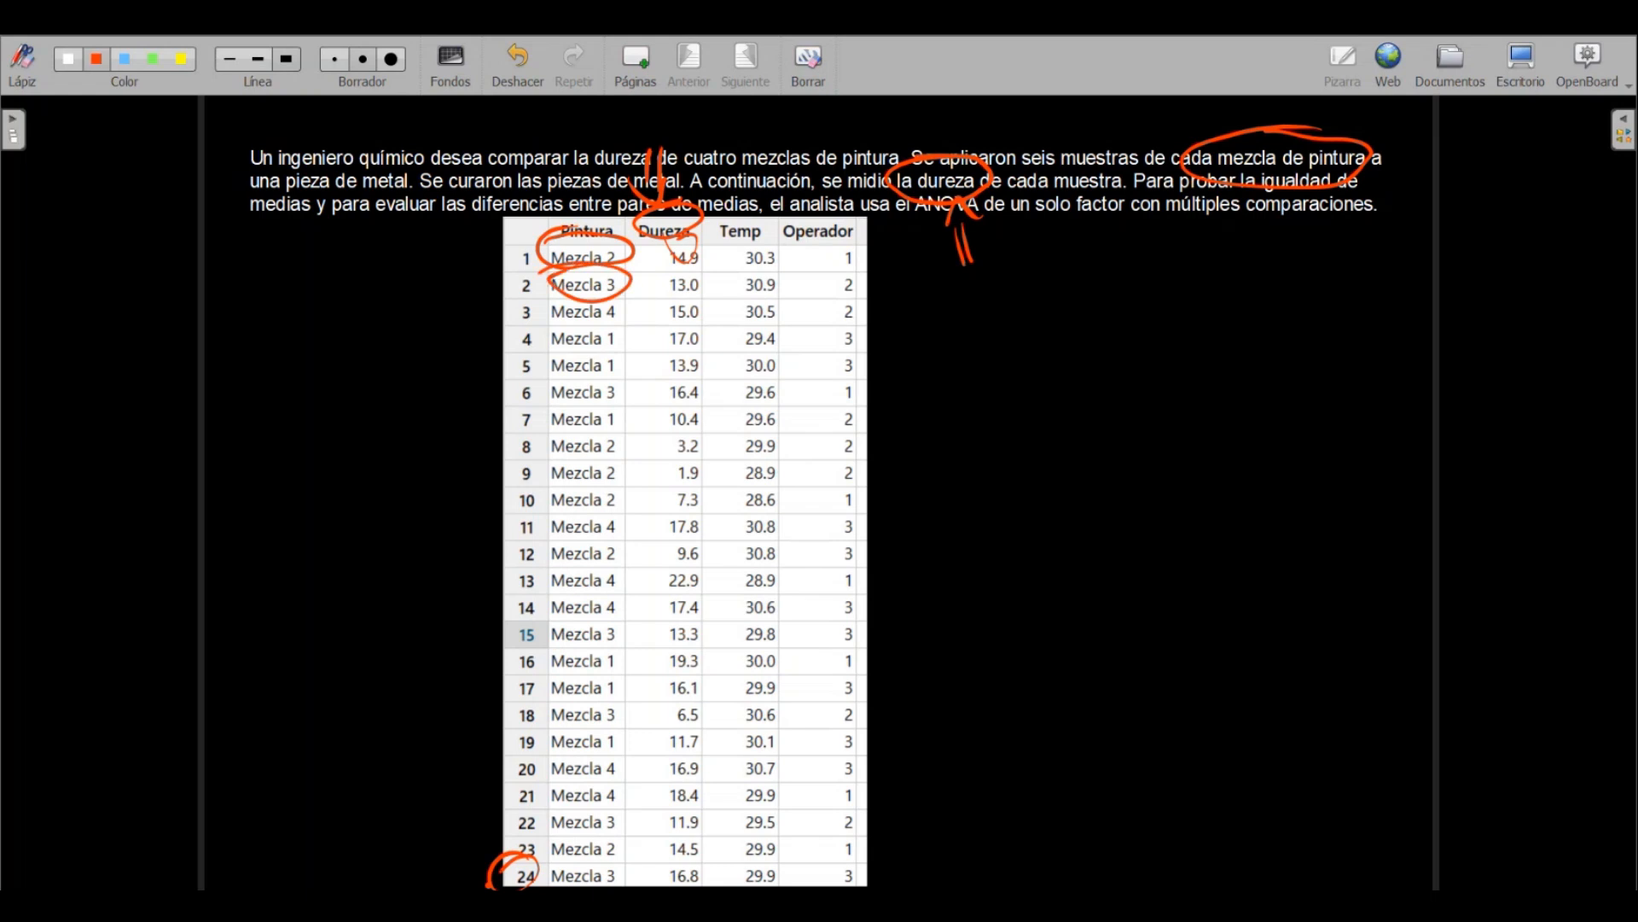
drag(730, 269, 683, 250)
Draw arrows above the Temp and Operador columns and mark the first operator numbers 1, 2 and 3
mouse_move(738, 135)
mouse_down()
mouse_move(732, 185)
mouse_move(748, 176)
mouse_up()
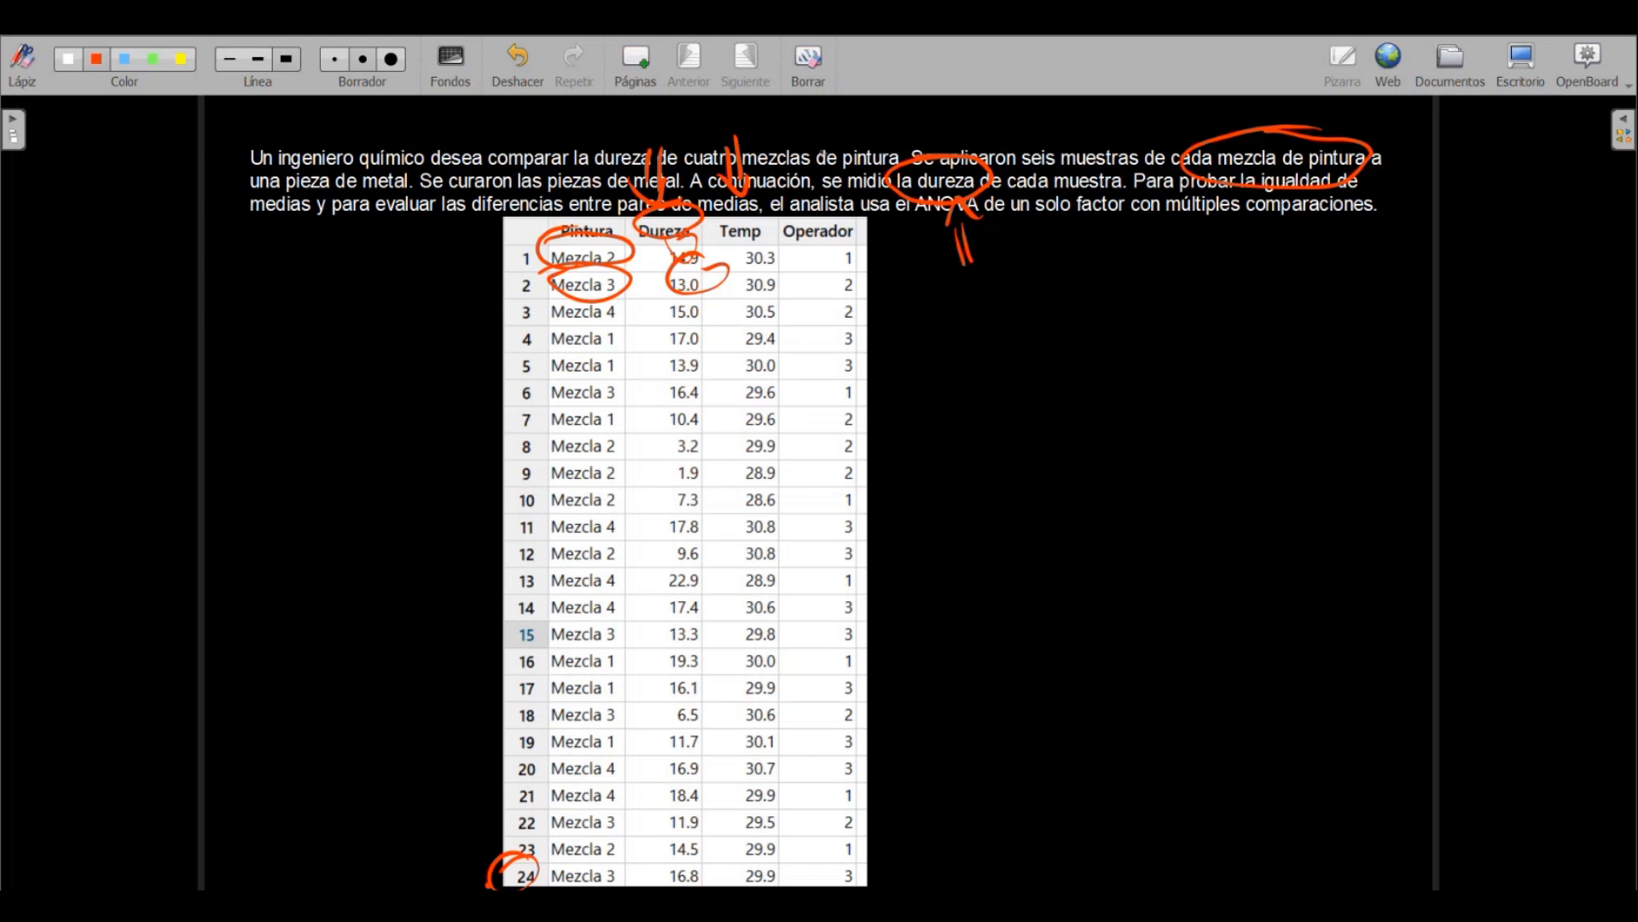
mouse_move(821, 130)
mouse_down()
mouse_move(821, 162)
mouse_move(834, 149)
mouse_up()
drag(845, 239, 857, 243)
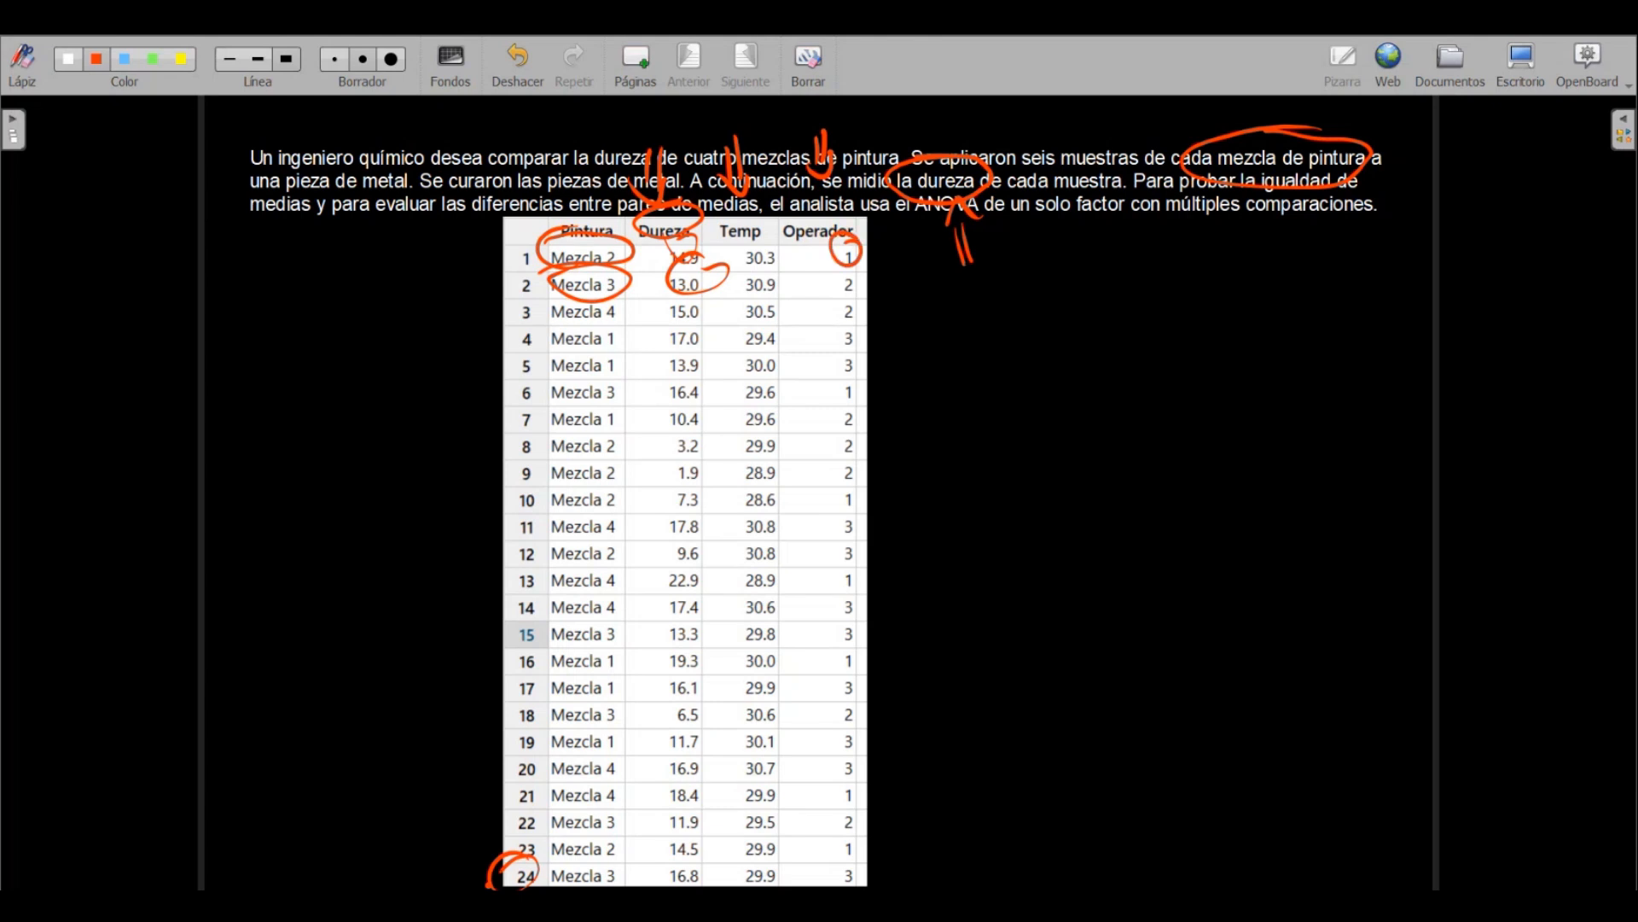
drag(857, 325, 862, 335)
mouse_move(856, 272)
mouse_down()
mouse_move(834, 283)
mouse_move(861, 278)
mouse_up()
Erase all the red annotations from the problem statement and the data table
mouse_move(559, 883)
mouse_down()
mouse_move(497, 839)
mouse_move(597, 134)
mouse_move(597, 271)
mouse_move(636, 175)
mouse_move(525, 309)
mouse_move(701, 228)
mouse_move(740, 178)
mouse_move(935, 178)
mouse_move(799, 162)
mouse_move(983, 260)
mouse_move(825, 261)
mouse_move(856, 229)
mouse_move(832, 315)
mouse_move(888, 278)
mouse_move(807, 112)
mouse_up()
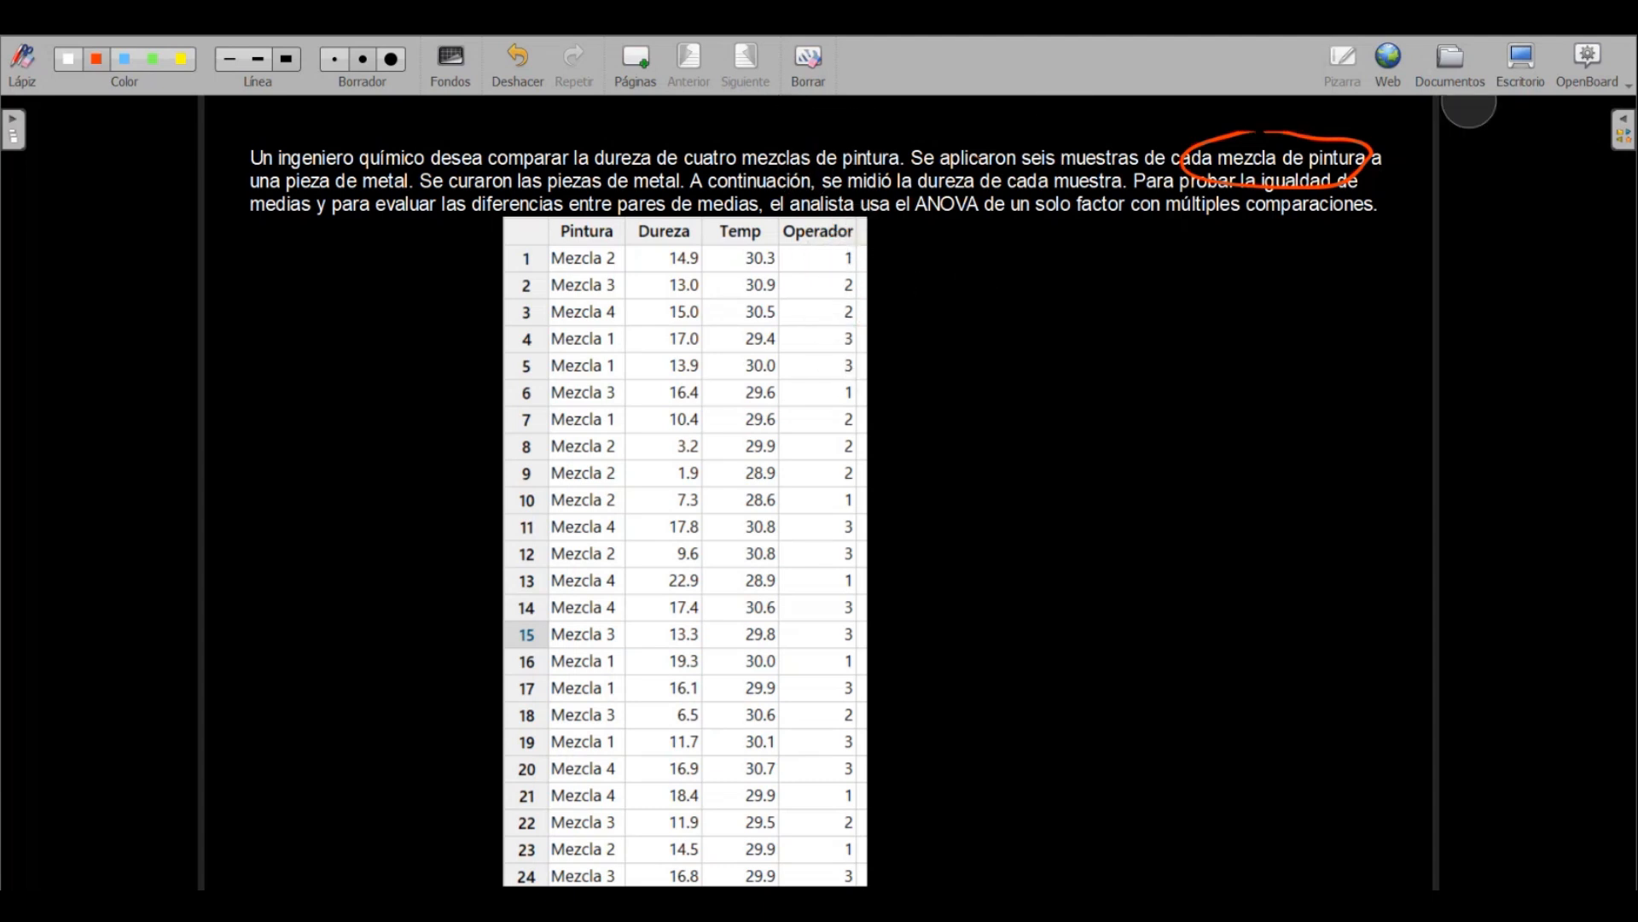
drag(1451, 120, 1094, 177)
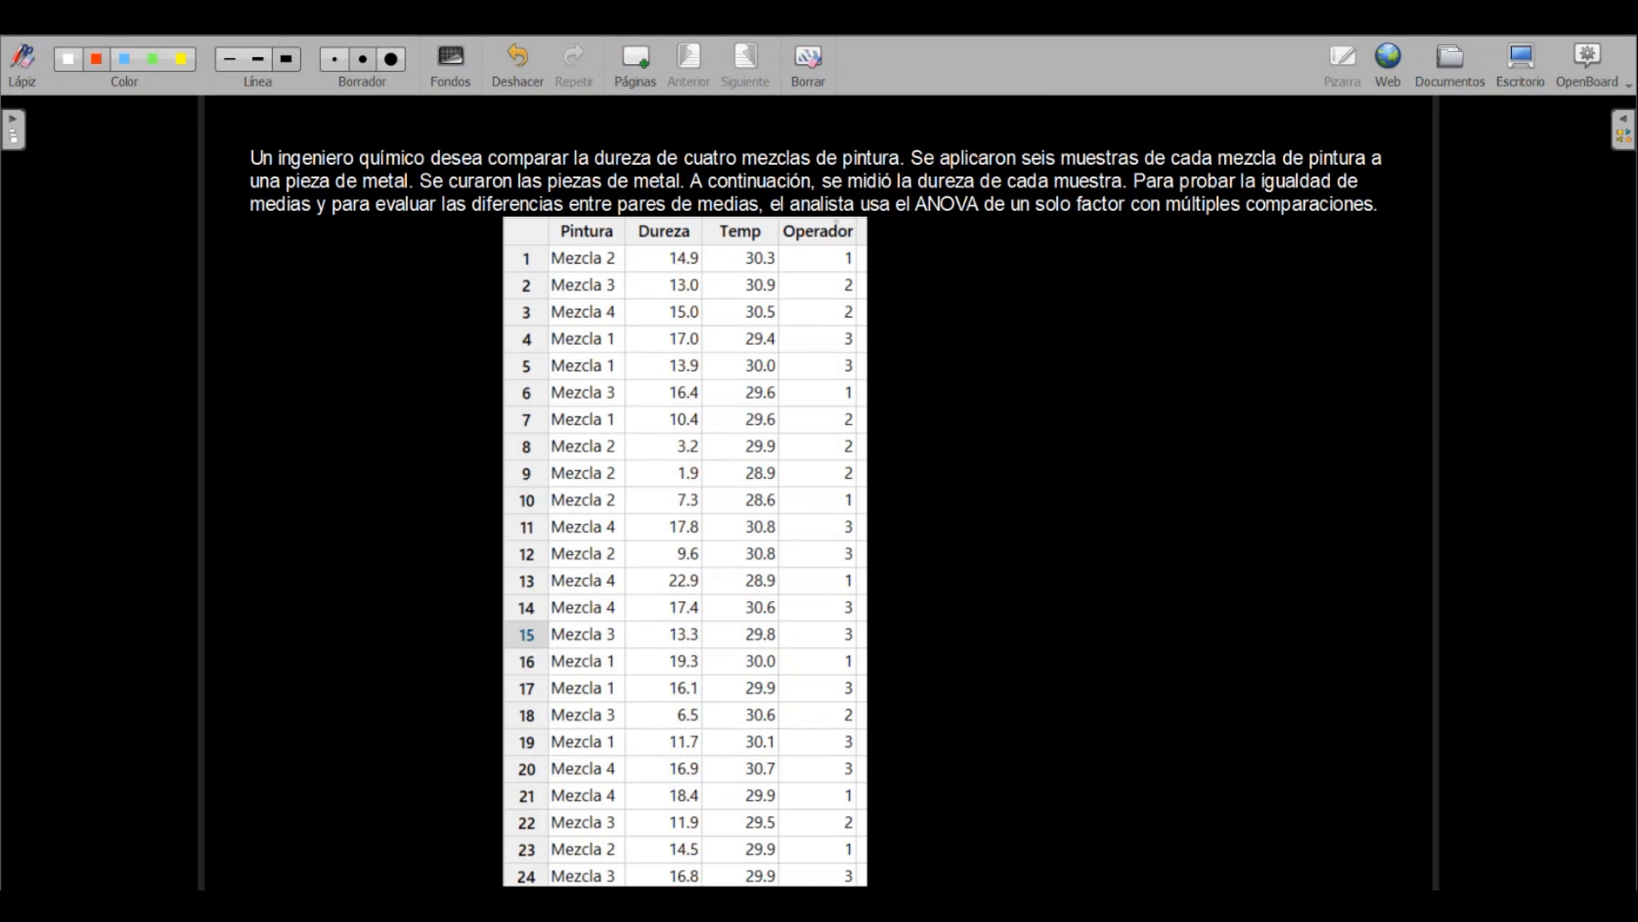
Circle the whole Operador column and draw three short lines pointing at its upper right edge
mouse_move(839, 208)
mouse_down()
mouse_move(887, 356)
mouse_move(896, 776)
mouse_move(826, 837)
mouse_move(798, 459)
mouse_move(815, 178)
mouse_up()
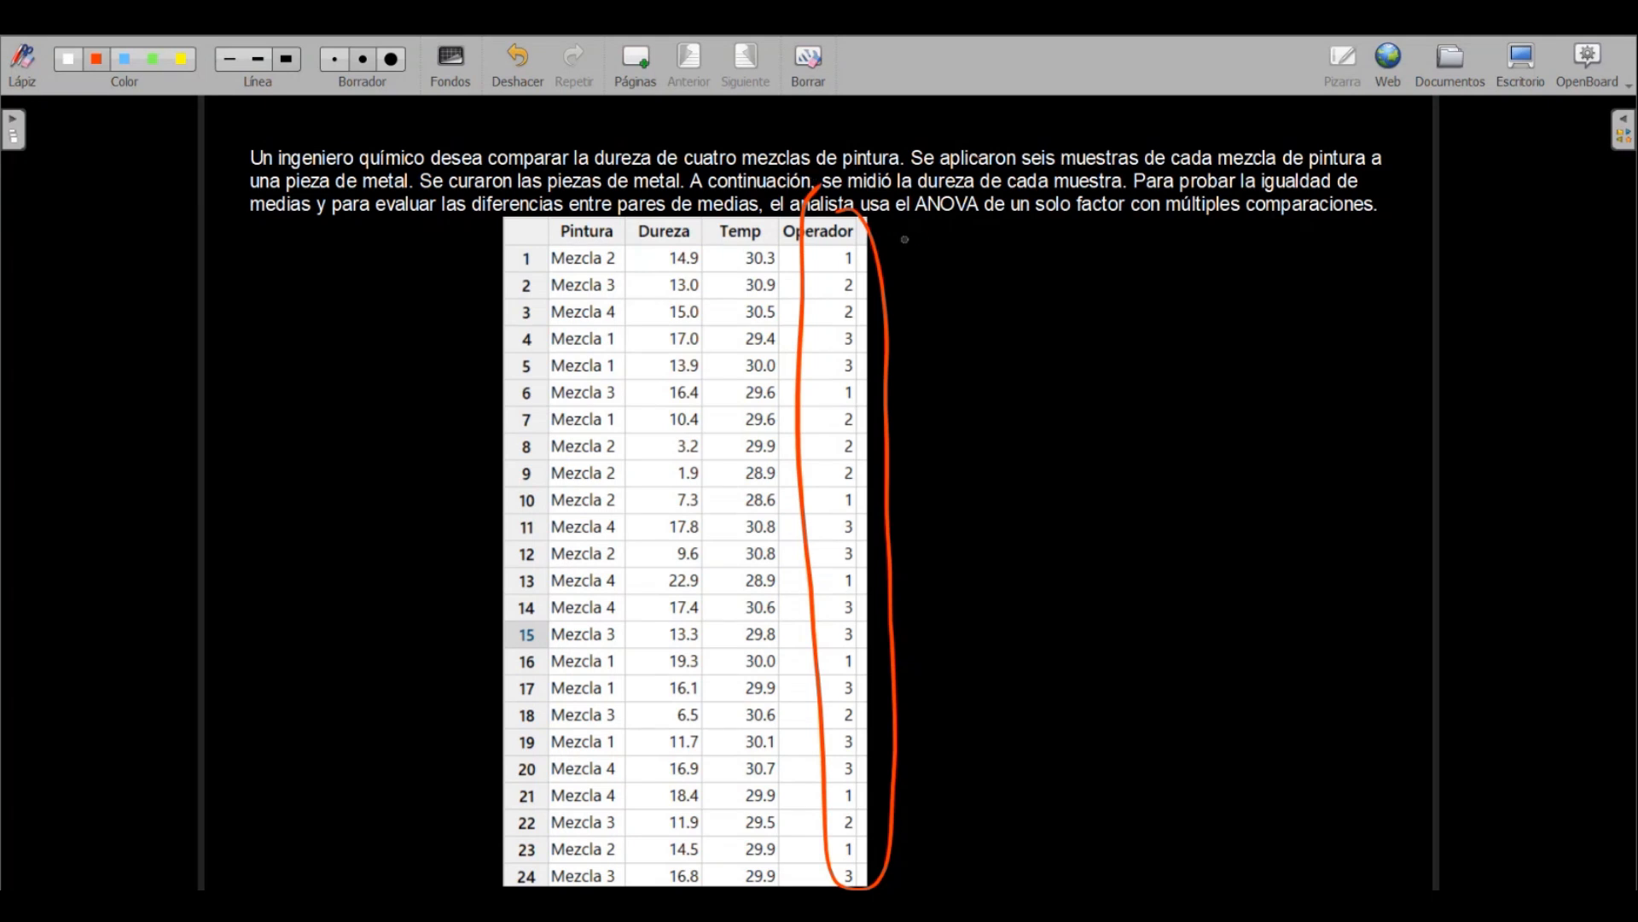
mouse_move(920, 238)
mouse_down()
mouse_move(874, 242)
mouse_move(926, 323)
mouse_move(887, 331)
mouse_up()
mouse_move(854, 224)
mouse_down()
mouse_move(885, 491)
mouse_move(842, 870)
mouse_move(825, 331)
mouse_move(846, 186)
mouse_up()
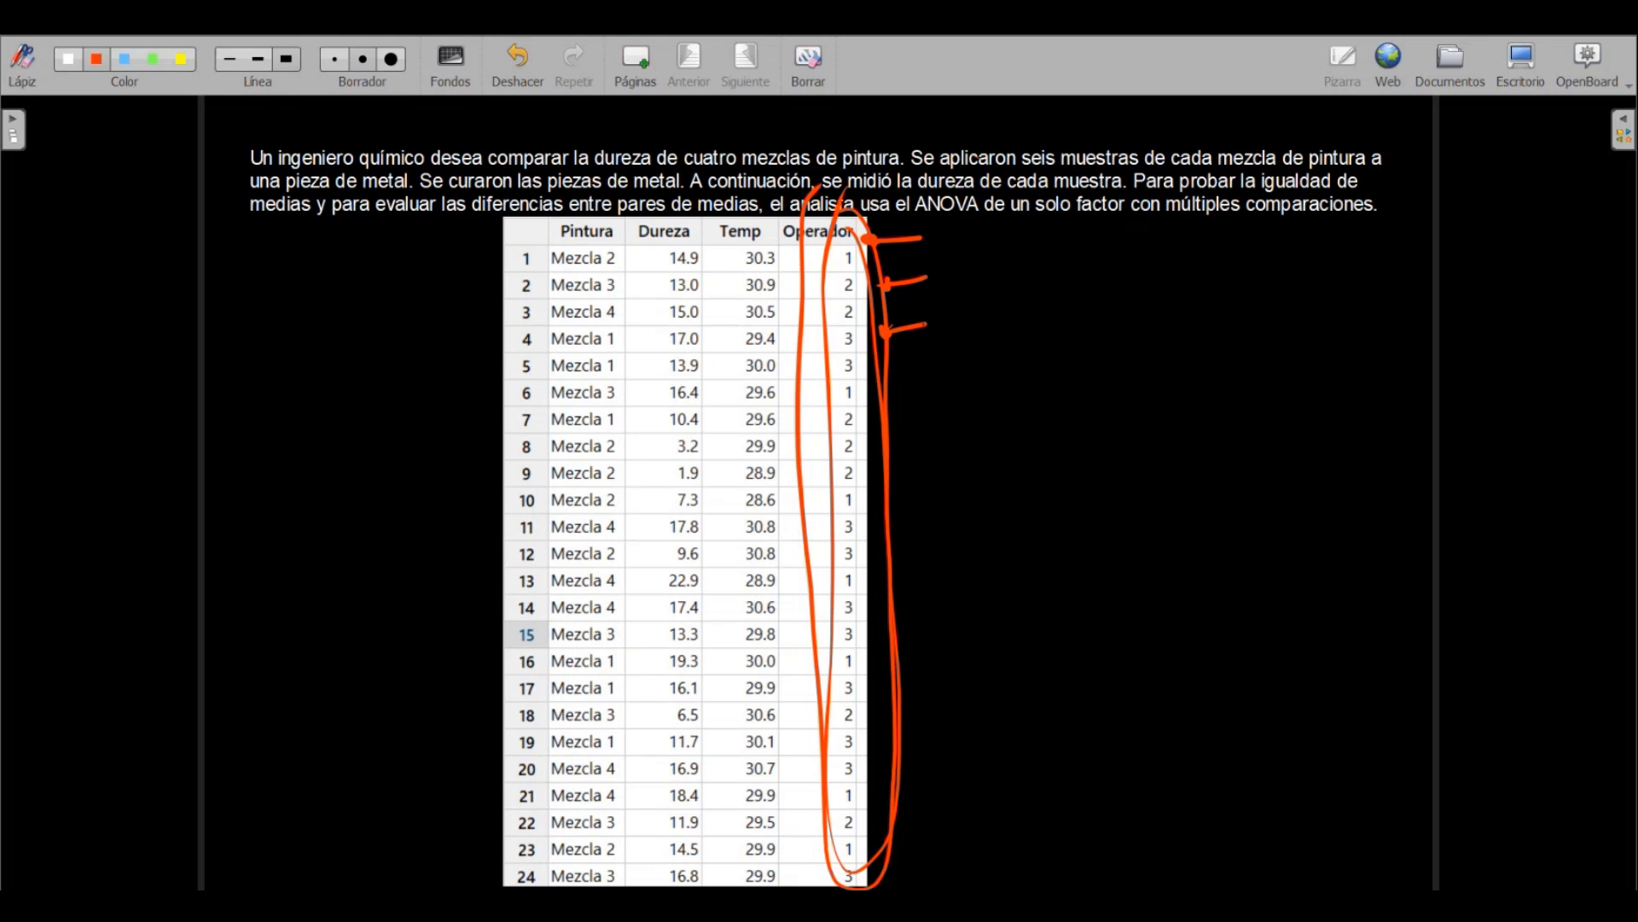
Mark the Pintura column with an arrow, circle the mixes in rows 1 to 4, point at the first rows, and erase these marks
mouse_move(582, 117)
mouse_down()
mouse_move(591, 158)
mouse_move(567, 181)
mouse_up()
mouse_move(535, 326)
mouse_down()
mouse_move(560, 319)
mouse_move(556, 350)
mouse_move(544, 333)
mouse_up()
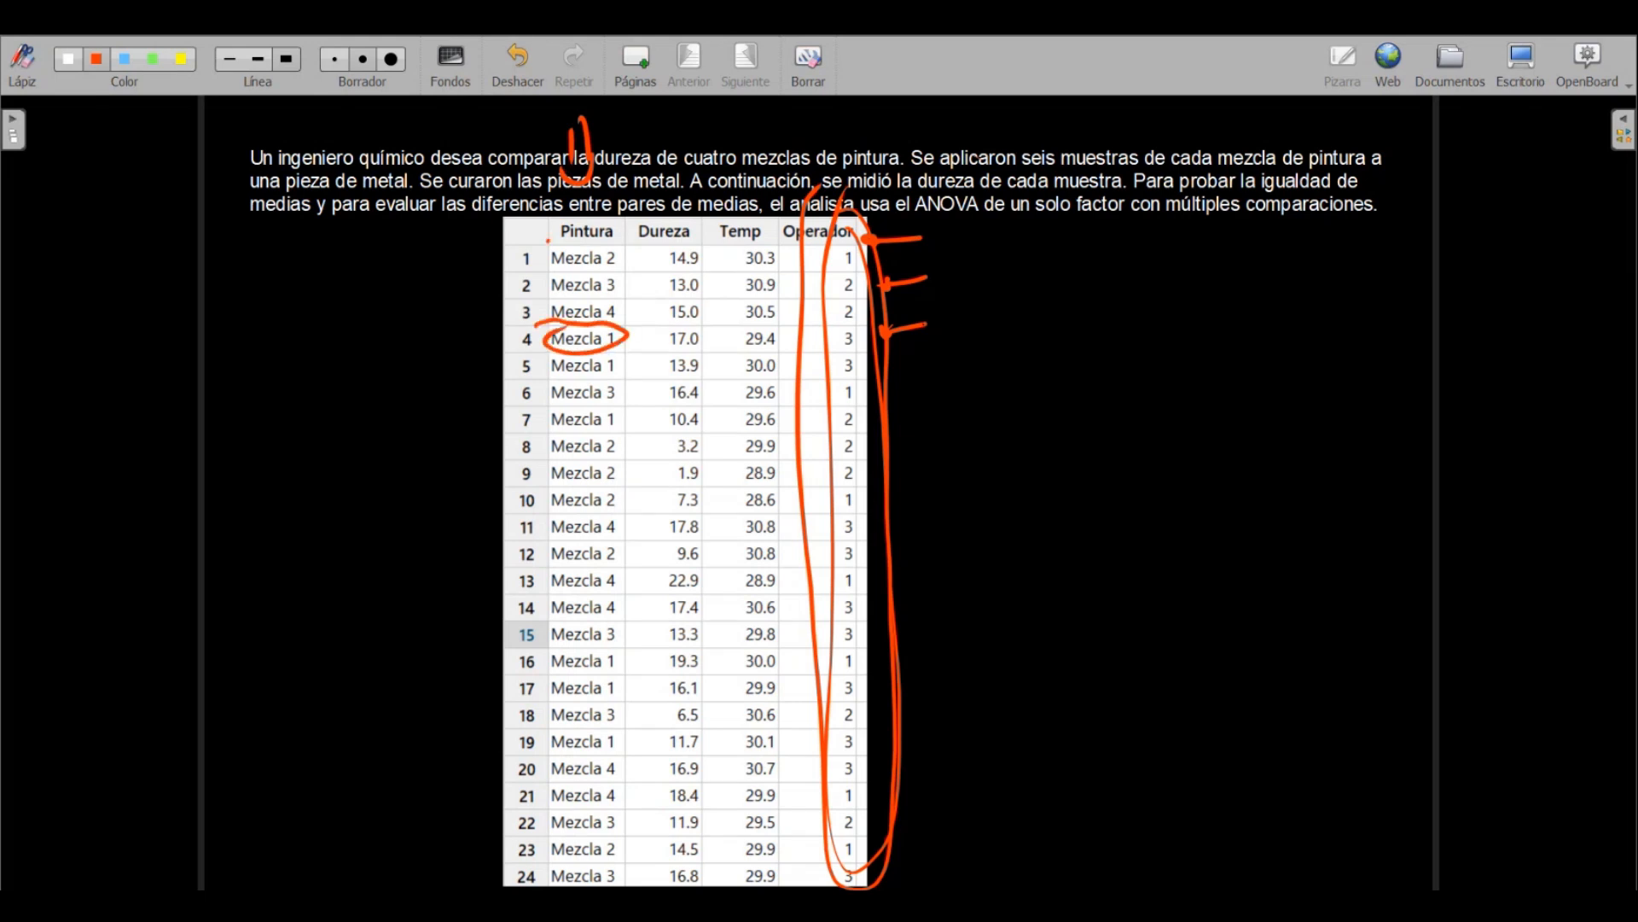
mouse_move(548, 242)
mouse_down()
mouse_move(541, 256)
mouse_move(582, 224)
mouse_up()
mouse_move(563, 266)
mouse_down()
mouse_move(539, 302)
mouse_move(627, 314)
mouse_move(589, 287)
mouse_up()
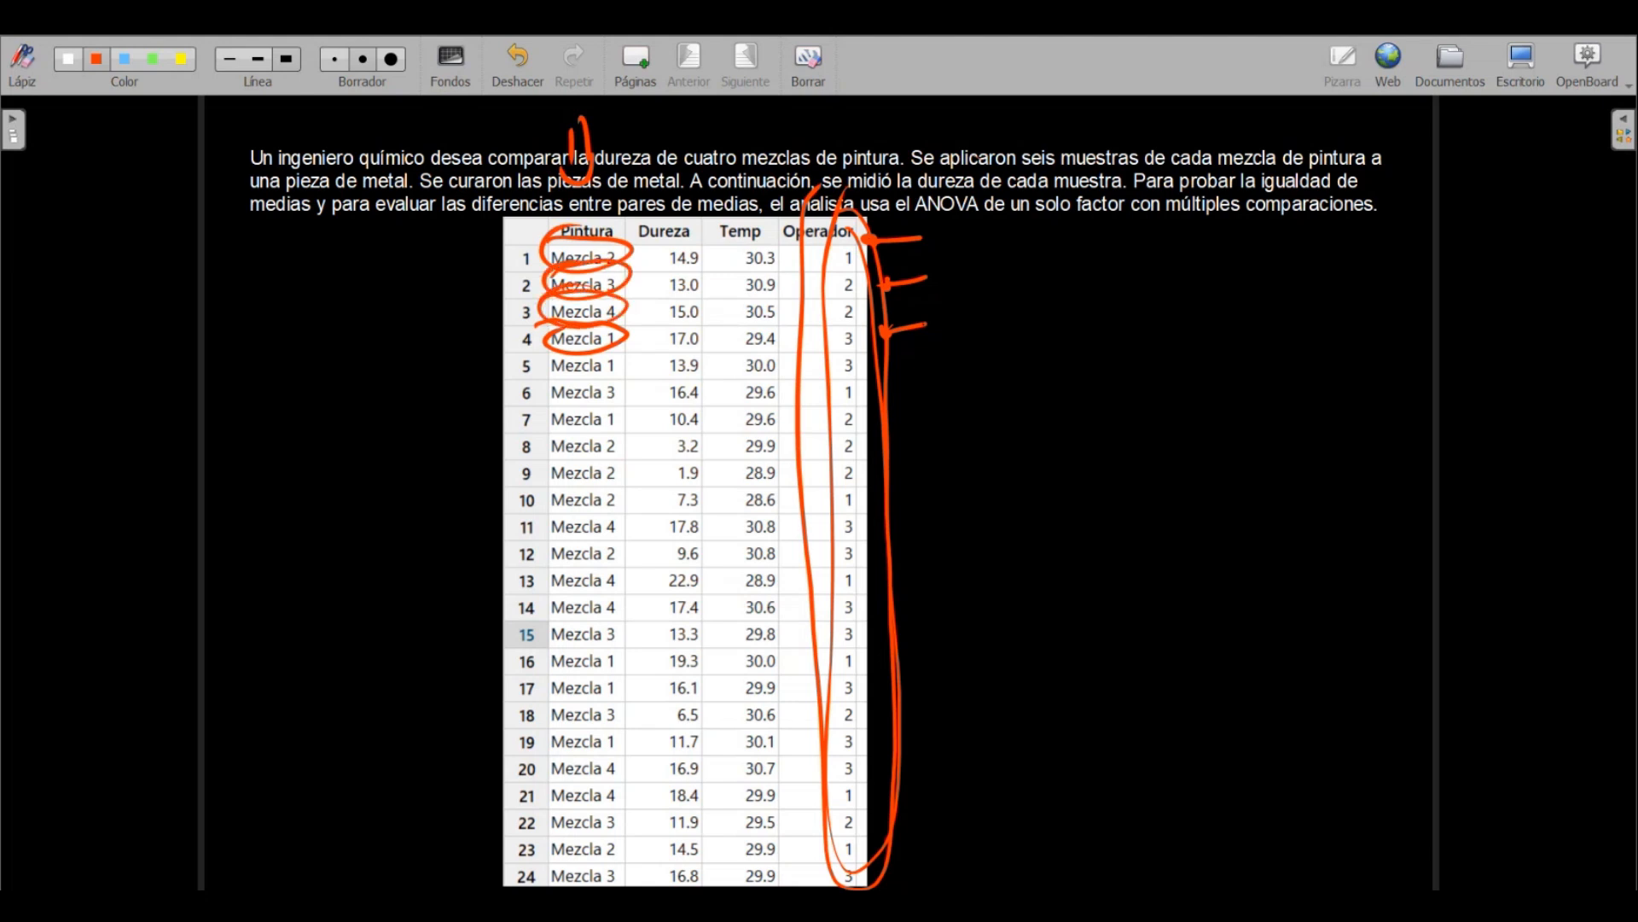
mouse_move(486, 253)
mouse_down()
mouse_move(538, 250)
mouse_move(516, 260)
mouse_move(536, 279)
mouse_up()
mouse_move(516, 266)
mouse_down()
mouse_move(538, 280)
mouse_move(512, 295)
mouse_up()
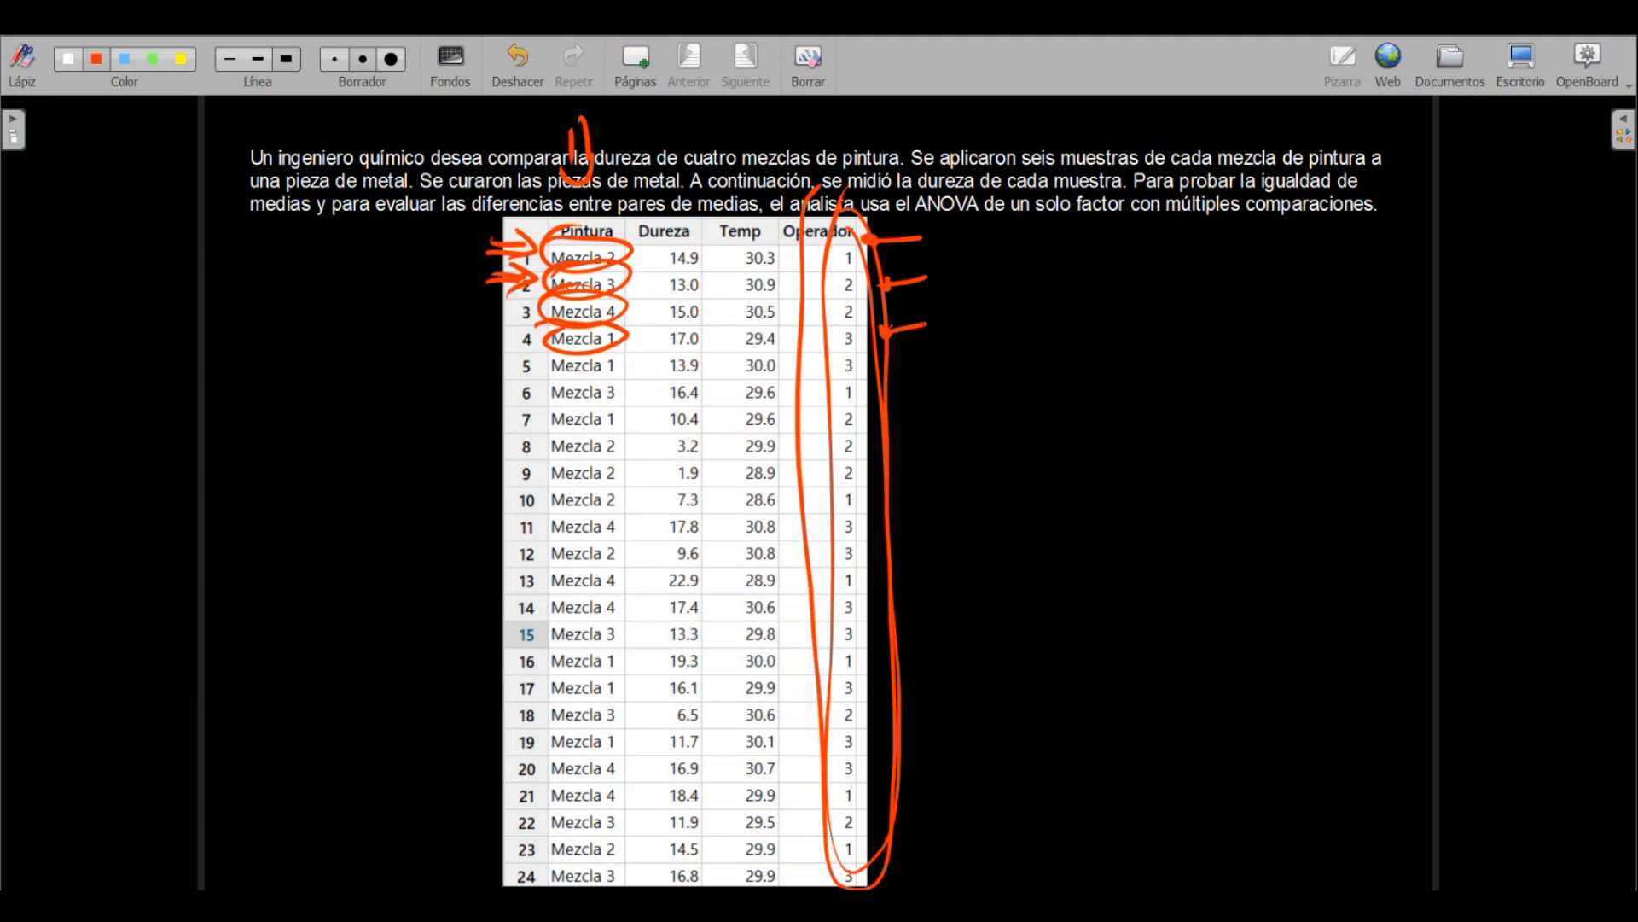
mouse_move(599, 359)
mouse_down()
mouse_move(601, 200)
mouse_move(512, 273)
mouse_move(560, 345)
mouse_move(576, 233)
mouse_move(558, 113)
mouse_move(575, 279)
mouse_up()
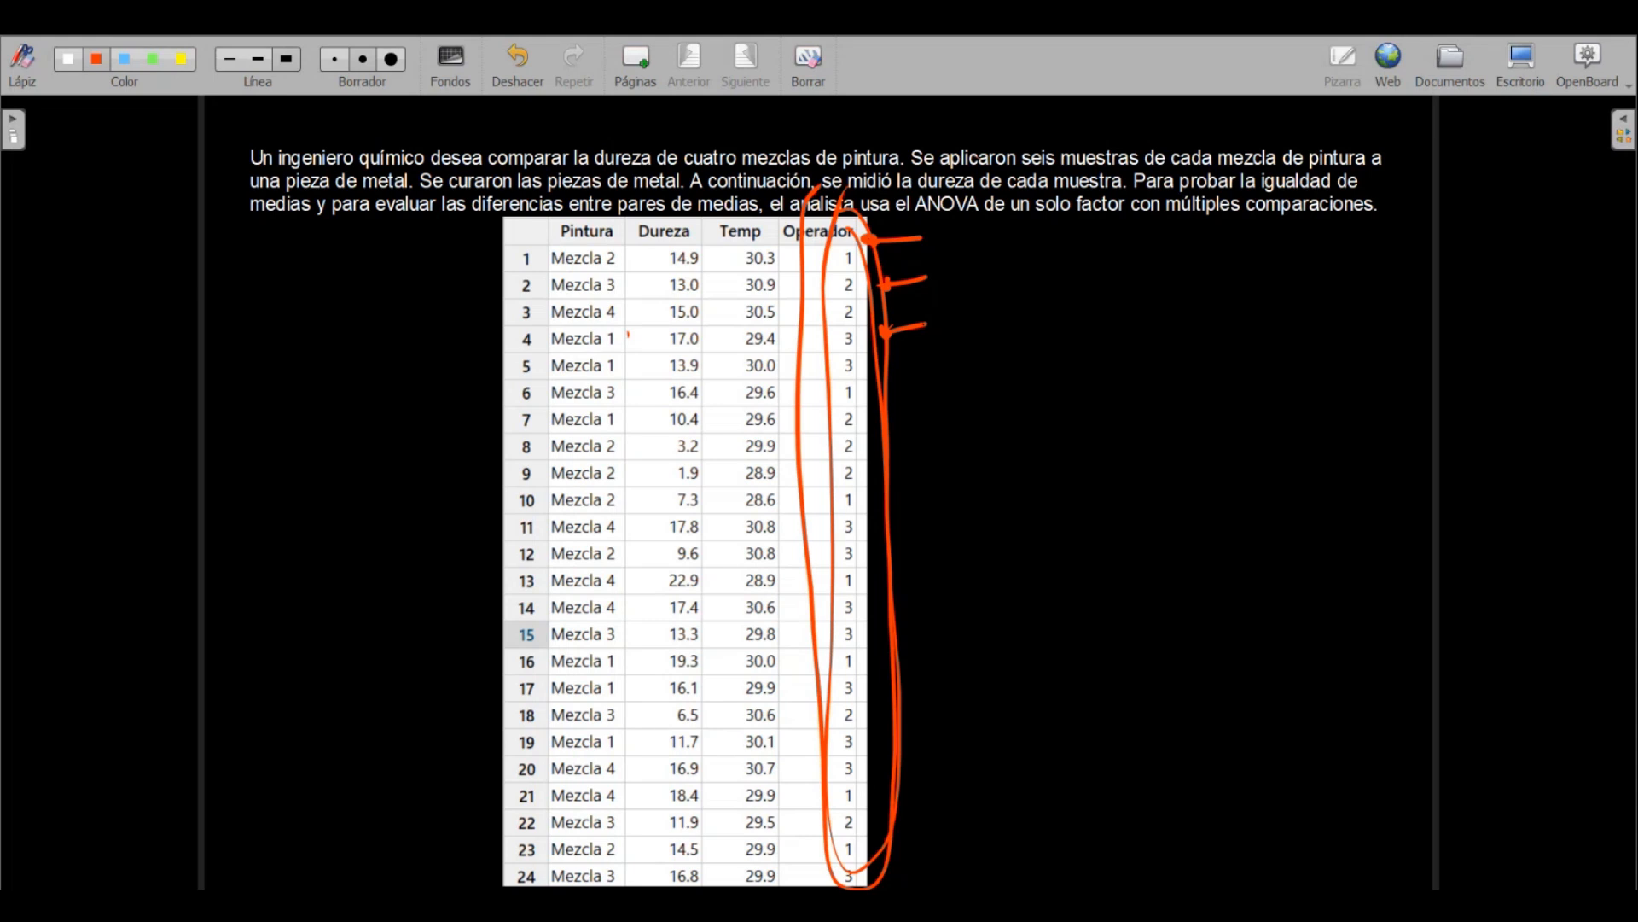
Draw arrows above the Pintura and Temp columns, and circle the Temp values and the Temp arrow
mouse_move(589, 115)
mouse_down()
mouse_move(581, 175)
mouse_move(603, 164)
mouse_up()
mouse_move(745, 134)
mouse_down()
mouse_move(738, 178)
mouse_move(756, 177)
mouse_up()
mouse_move(723, 239)
mouse_down()
mouse_move(773, 307)
mouse_move(772, 887)
mouse_move(732, 862)
mouse_move(735, 229)
mouse_up()
mouse_move(720, 119)
mouse_down()
mouse_move(705, 167)
mouse_move(741, 110)
mouse_up()
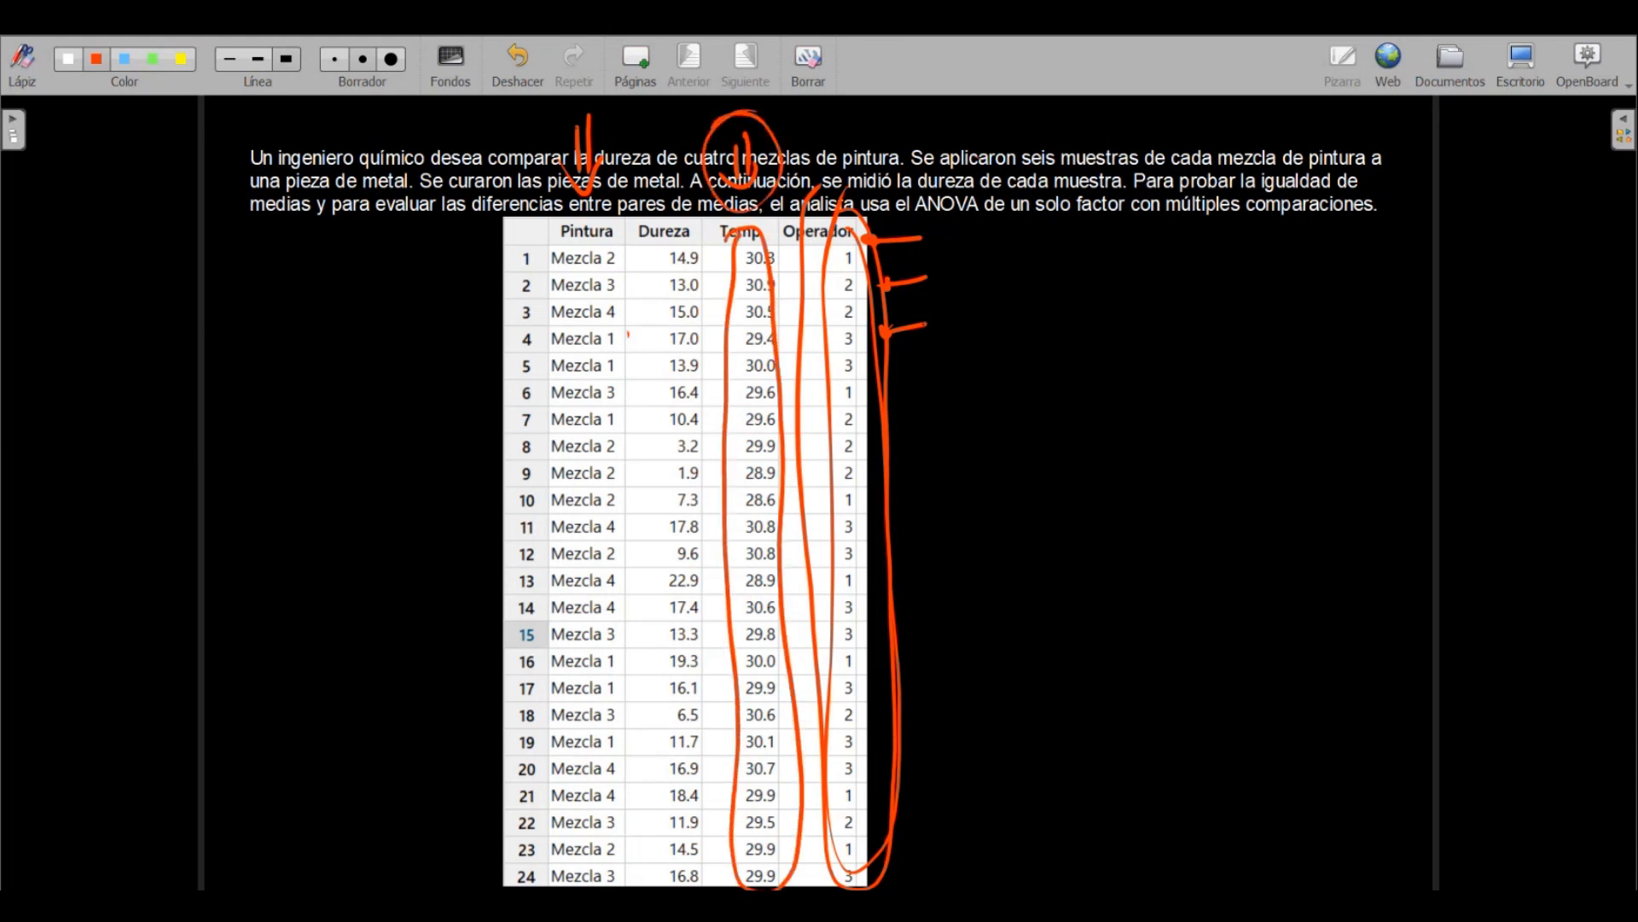
Sketch a three-dimensional box beside the table and write "30°C" on its front face
mouse_move(1056, 399)
mouse_down()
mouse_move(1069, 510)
mouse_move(1191, 392)
mouse_move(1107, 320)
mouse_move(1246, 288)
mouse_move(1192, 391)
mouse_up()
mouse_move(1248, 287)
mouse_down()
mouse_move(1250, 409)
mouse_move(1197, 404)
mouse_move(1203, 506)
mouse_up()
mouse_move(1255, 413)
mouse_down()
mouse_move(1219, 512)
mouse_move(1057, 510)
mouse_up()
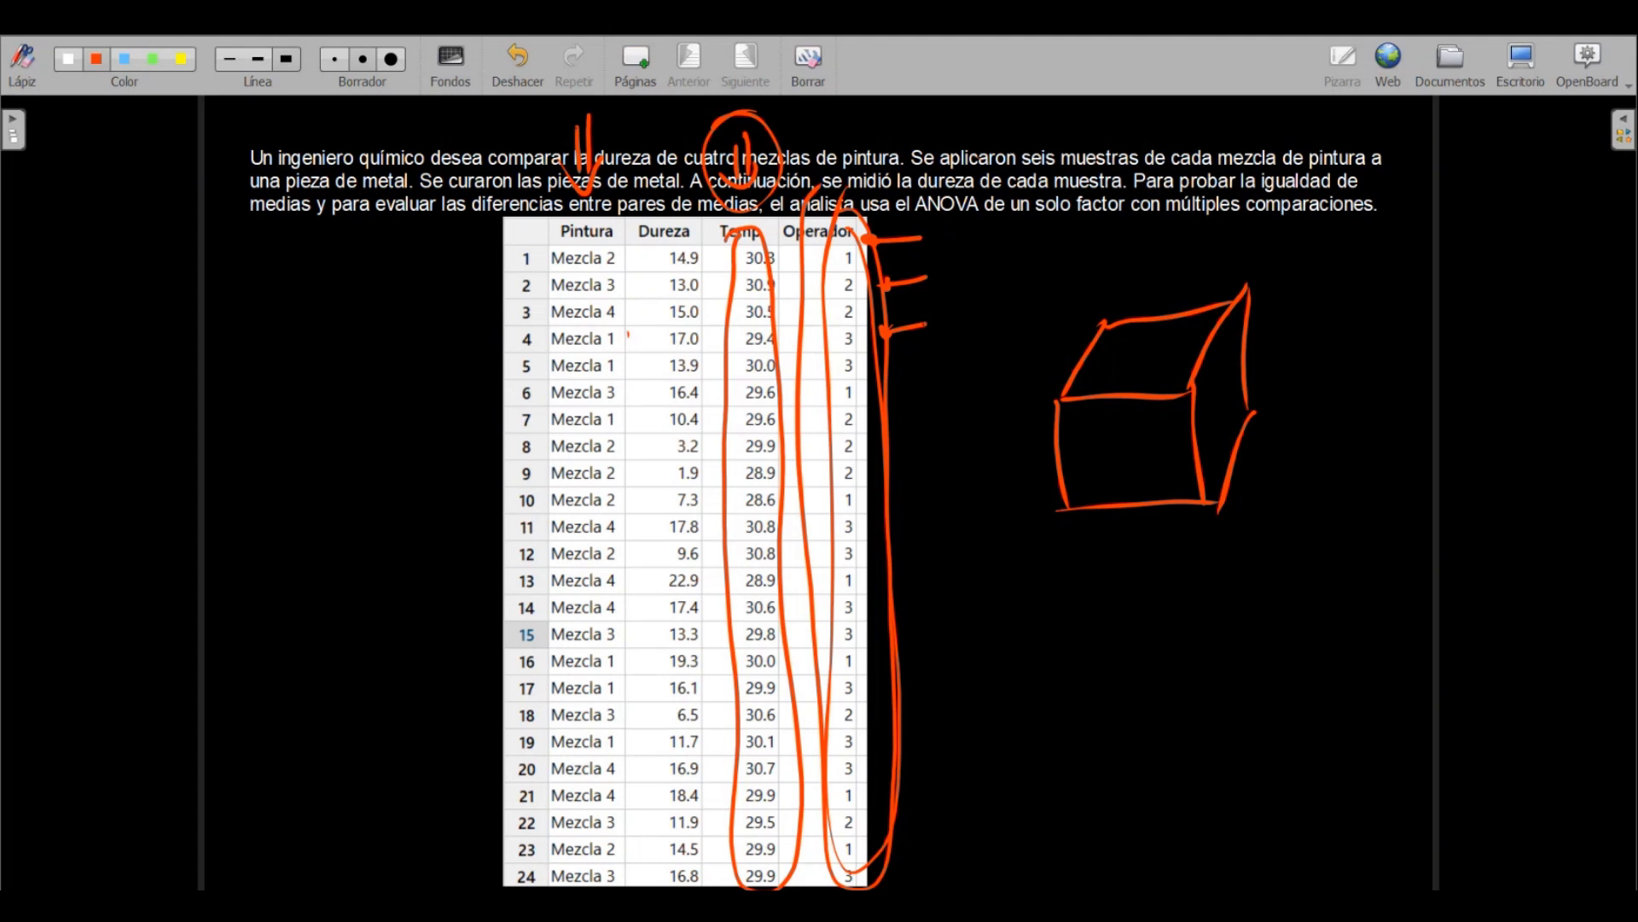
mouse_move(1077, 436)
mouse_down()
mouse_move(1078, 466)
mouse_move(1107, 429)
mouse_up()
drag(1118, 413, 1154, 435)
Cross out the Temp column with diagonal hatching and write "Fac" with a circled 1 above the Pintura column
drag(768, 209, 739, 840)
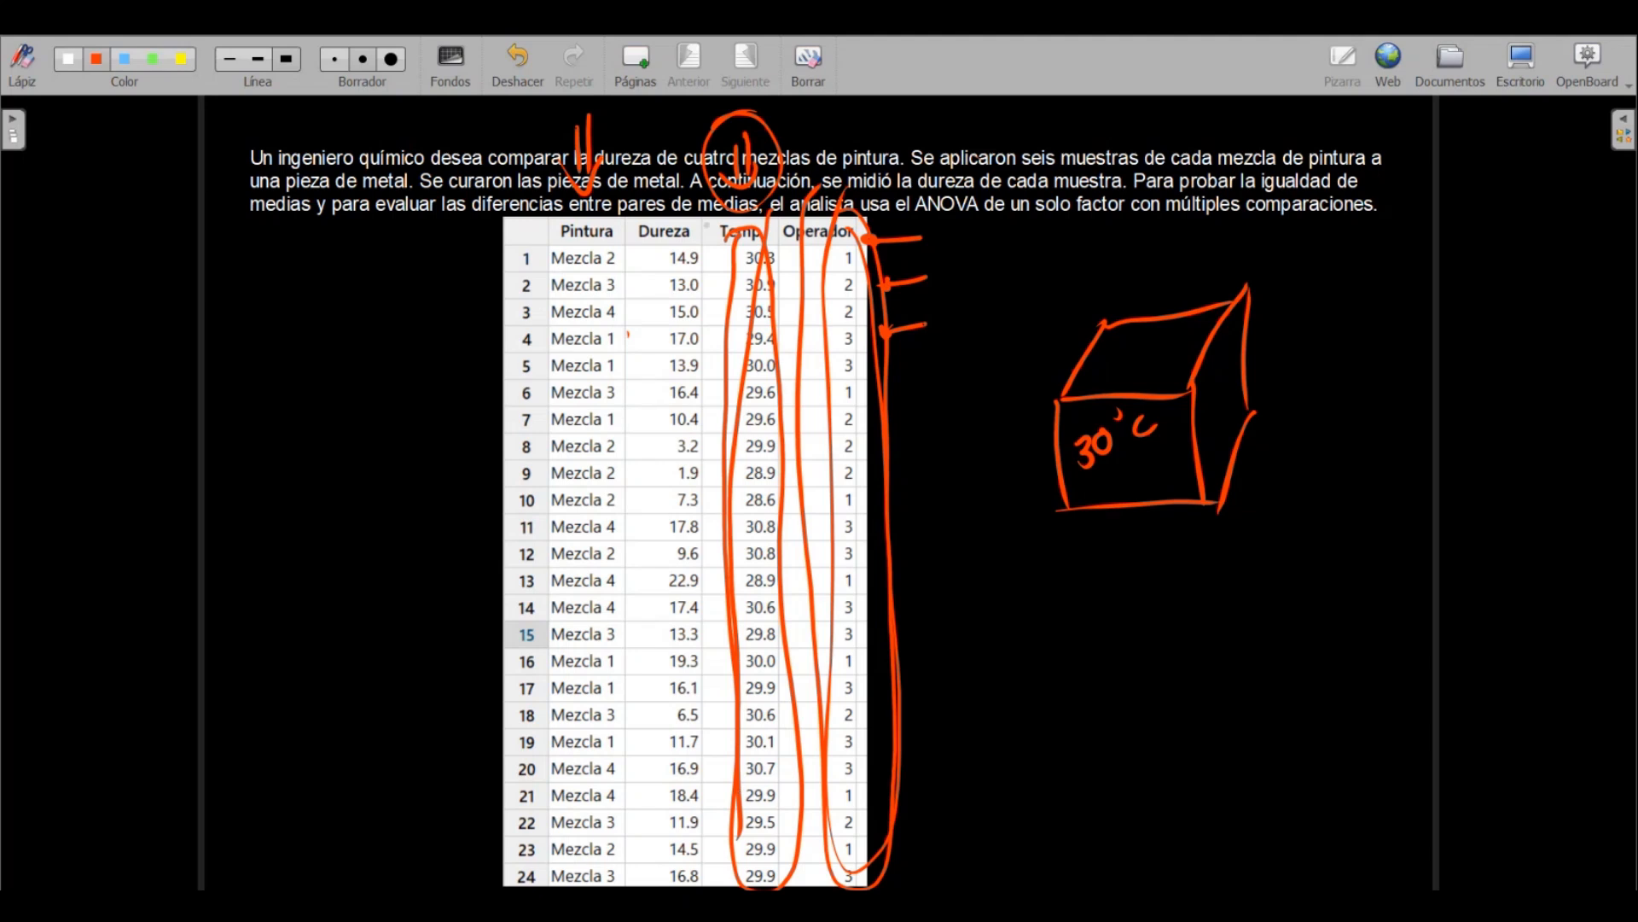
drag(721, 231, 793, 776)
drag(771, 395, 751, 424)
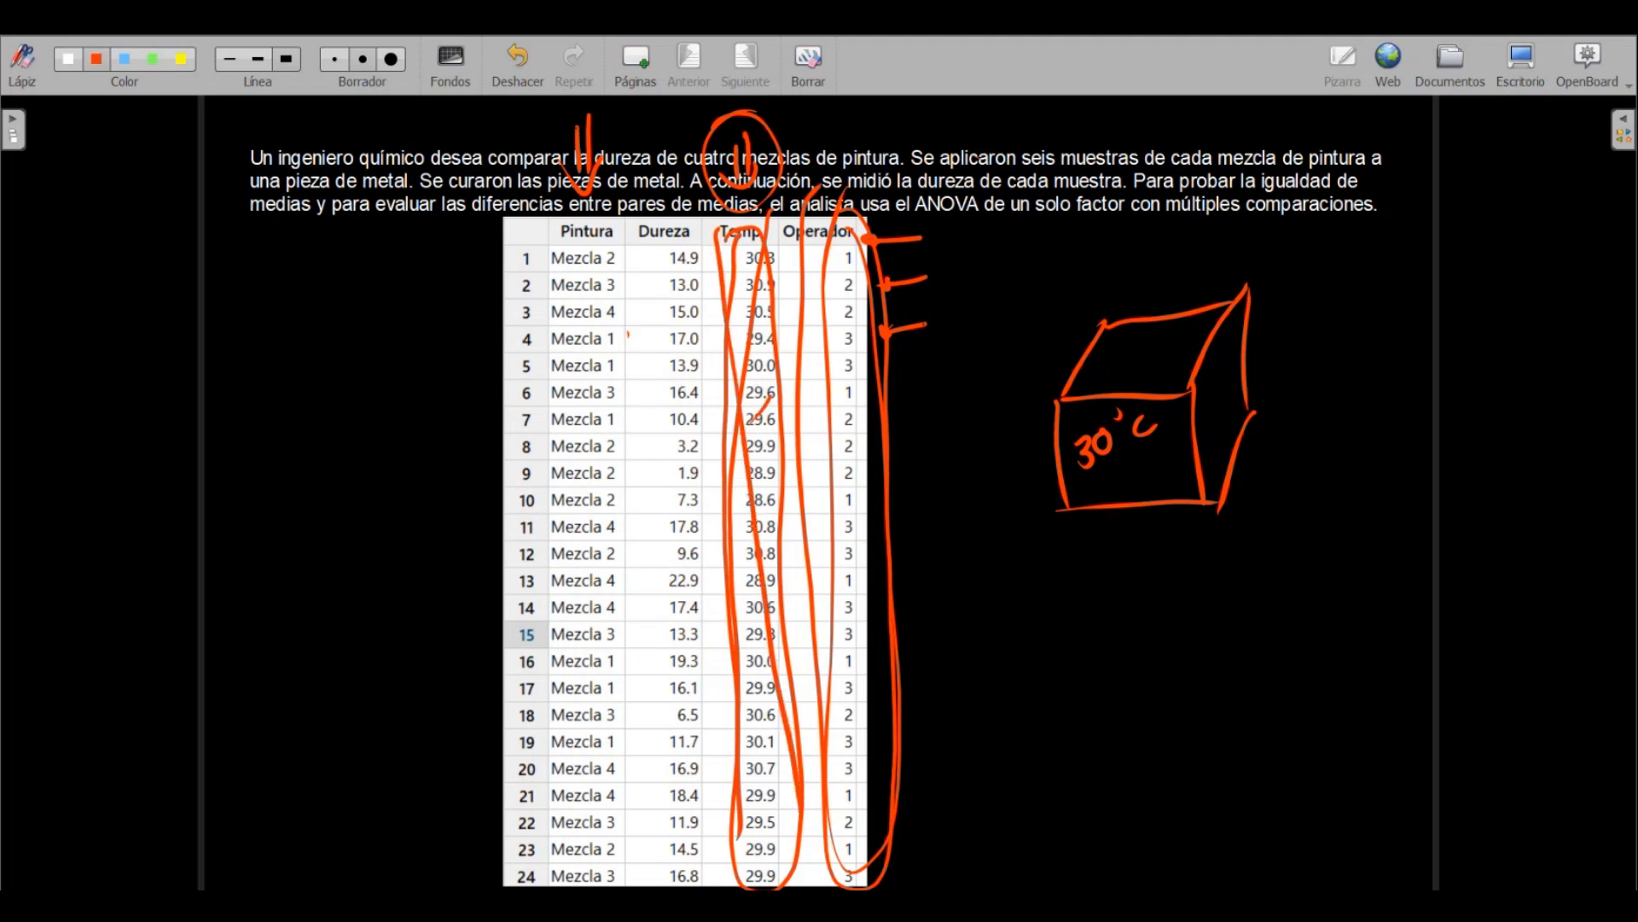
mouse_move(766, 217)
mouse_down()
mouse_move(730, 286)
mouse_move(732, 420)
mouse_move(773, 545)
mouse_move(736, 592)
mouse_move(733, 853)
mouse_up()
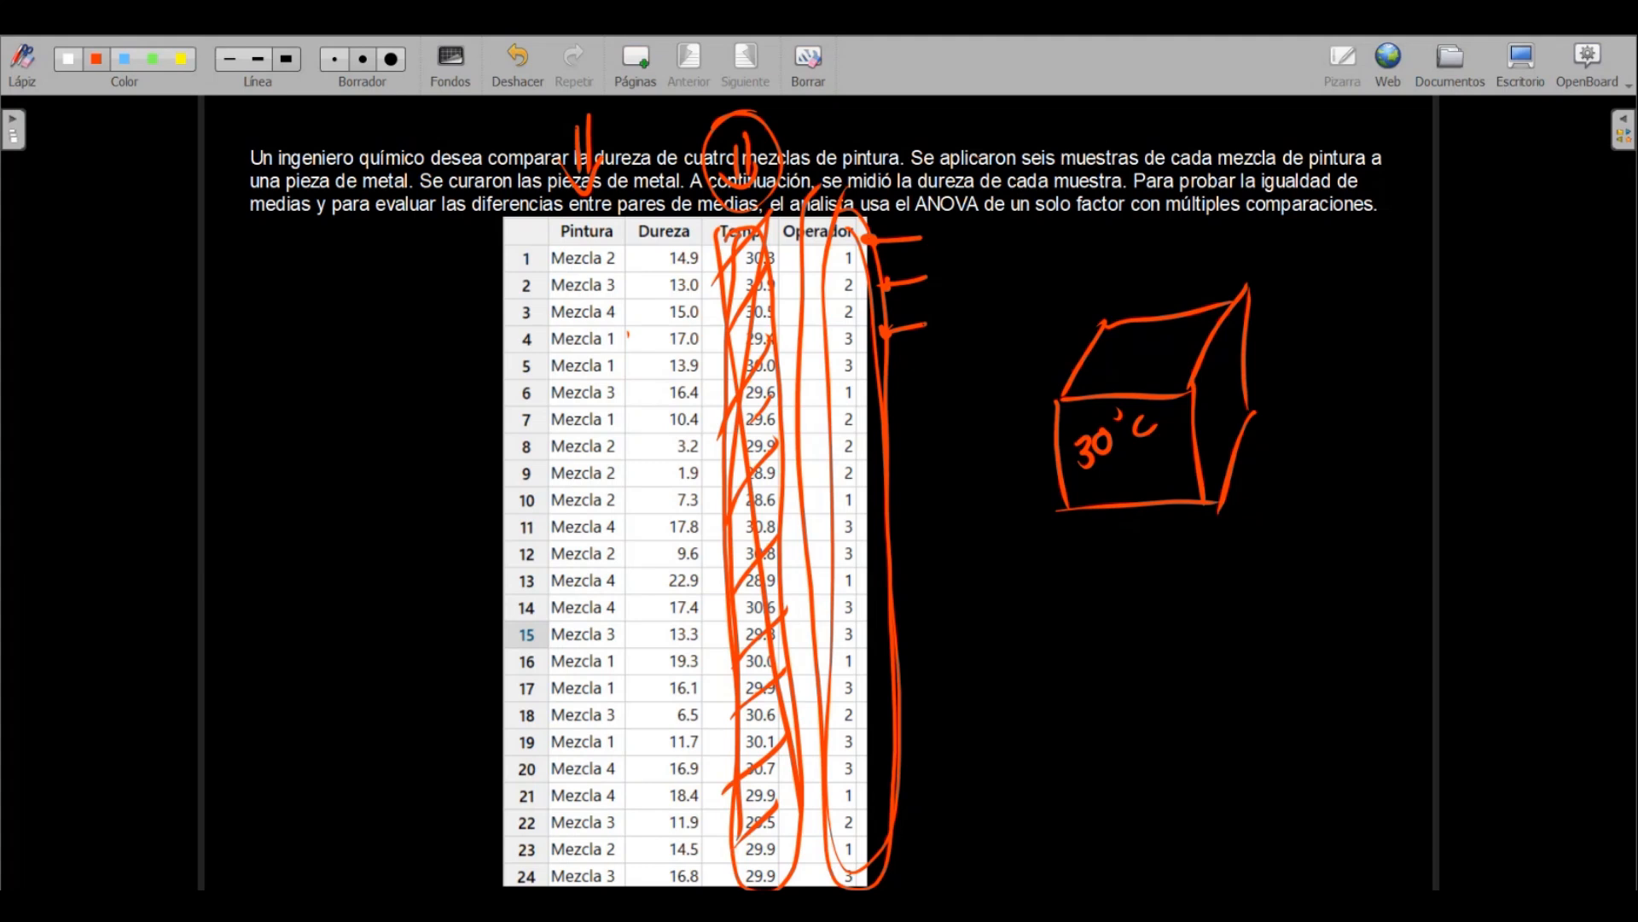
mouse_move(441, 109)
mouse_down()
mouse_move(457, 152)
mouse_move(498, 128)
mouse_move(553, 134)
mouse_move(523, 104)
mouse_up()
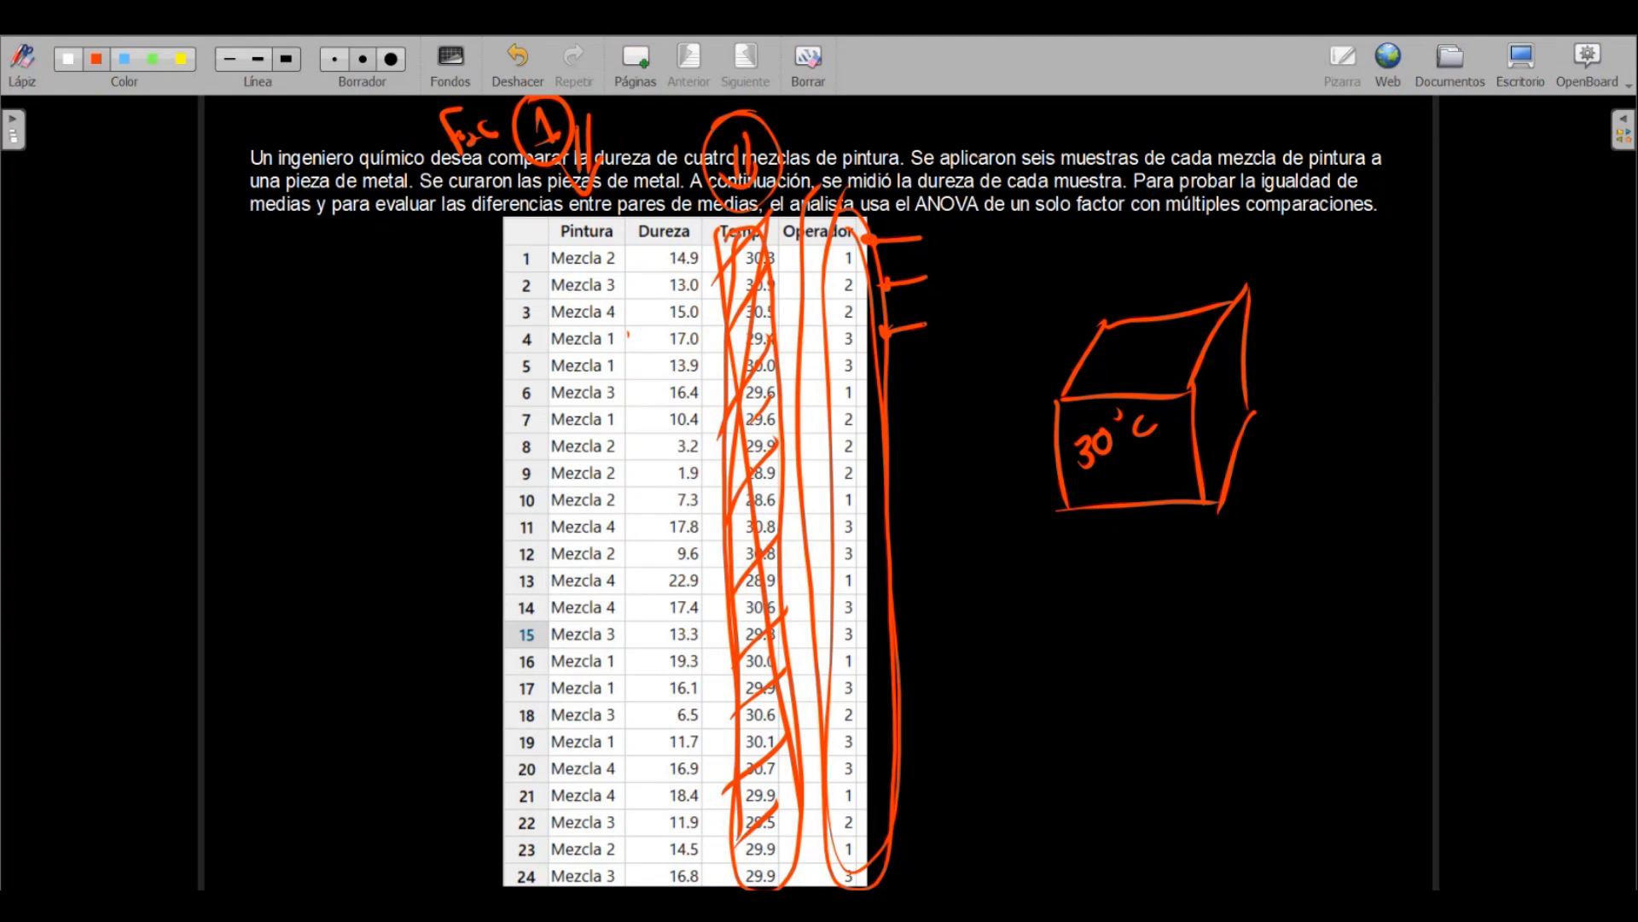
Write "28°C" below the sketched box and "32°C" above it
drag(1091, 597, 1115, 623)
drag(1133, 577, 1124, 613)
drag(1164, 553, 1163, 563)
drag(1198, 565, 1203, 586)
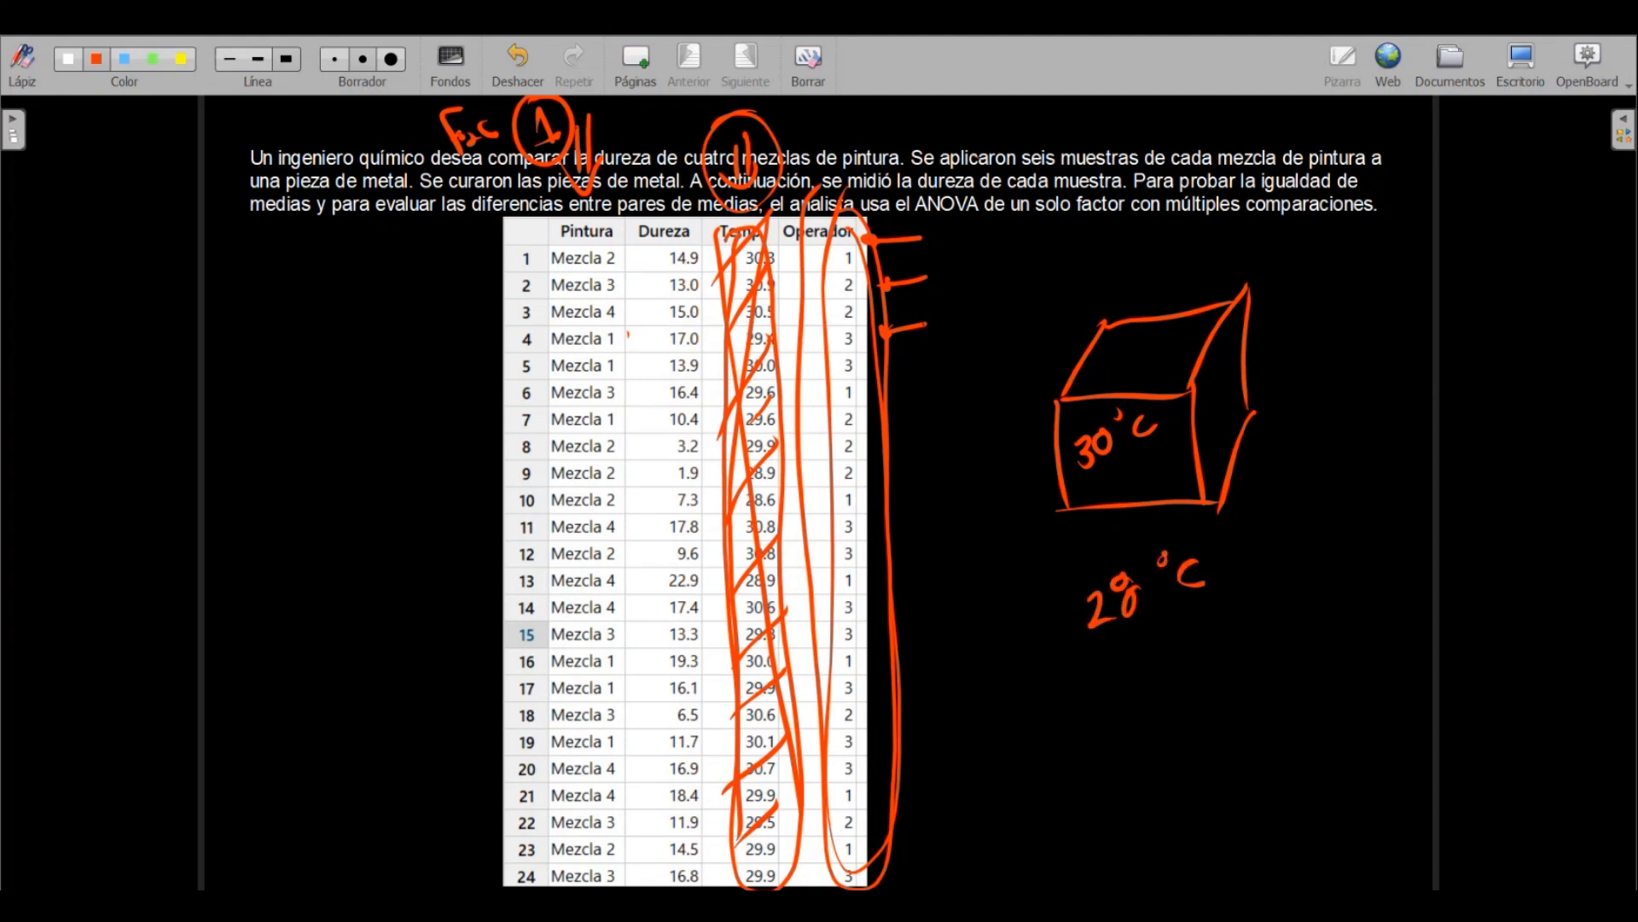
mouse_move(1009, 288)
mouse_down()
mouse_move(1016, 322)
mouse_move(1056, 294)
mouse_up()
mouse_move(1064, 236)
mouse_down()
mouse_move(1058, 252)
mouse_move(1102, 254)
mouse_up()
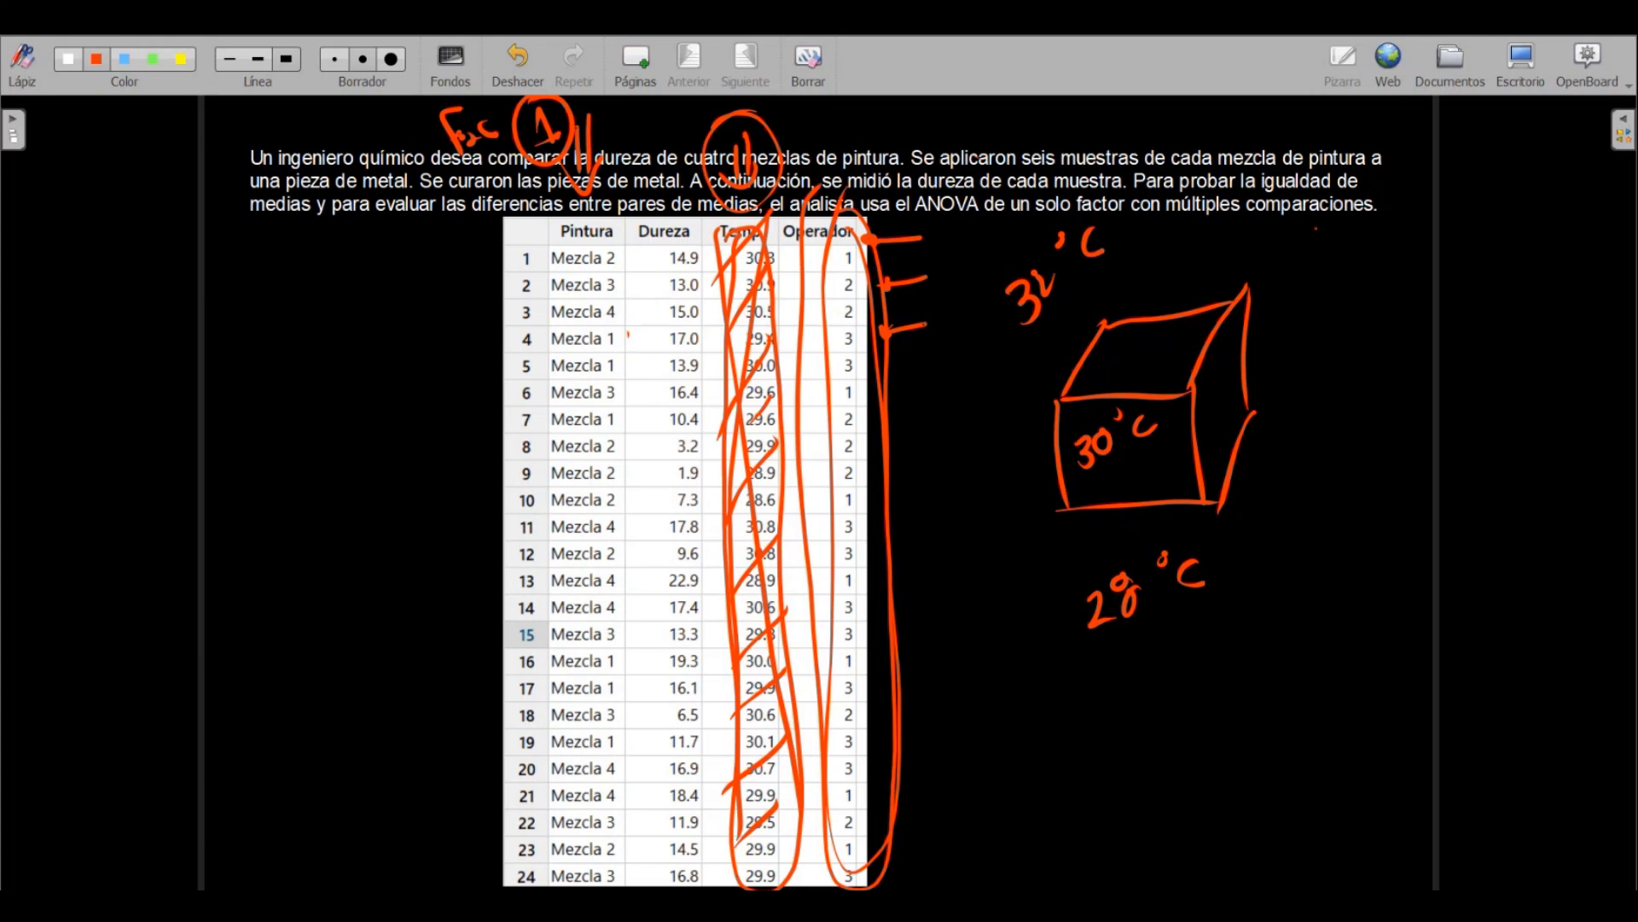
Handwrite the heading "Operador" beside the box and list the levels 1, 2 and 3 under it
drag(1314, 222, 1312, 224)
mouse_move(1345, 236)
mouse_down()
mouse_move(1342, 258)
mouse_move(1427, 193)
mouse_move(1437, 203)
mouse_up()
drag(1461, 181, 1476, 195)
drag(1485, 194, 1504, 167)
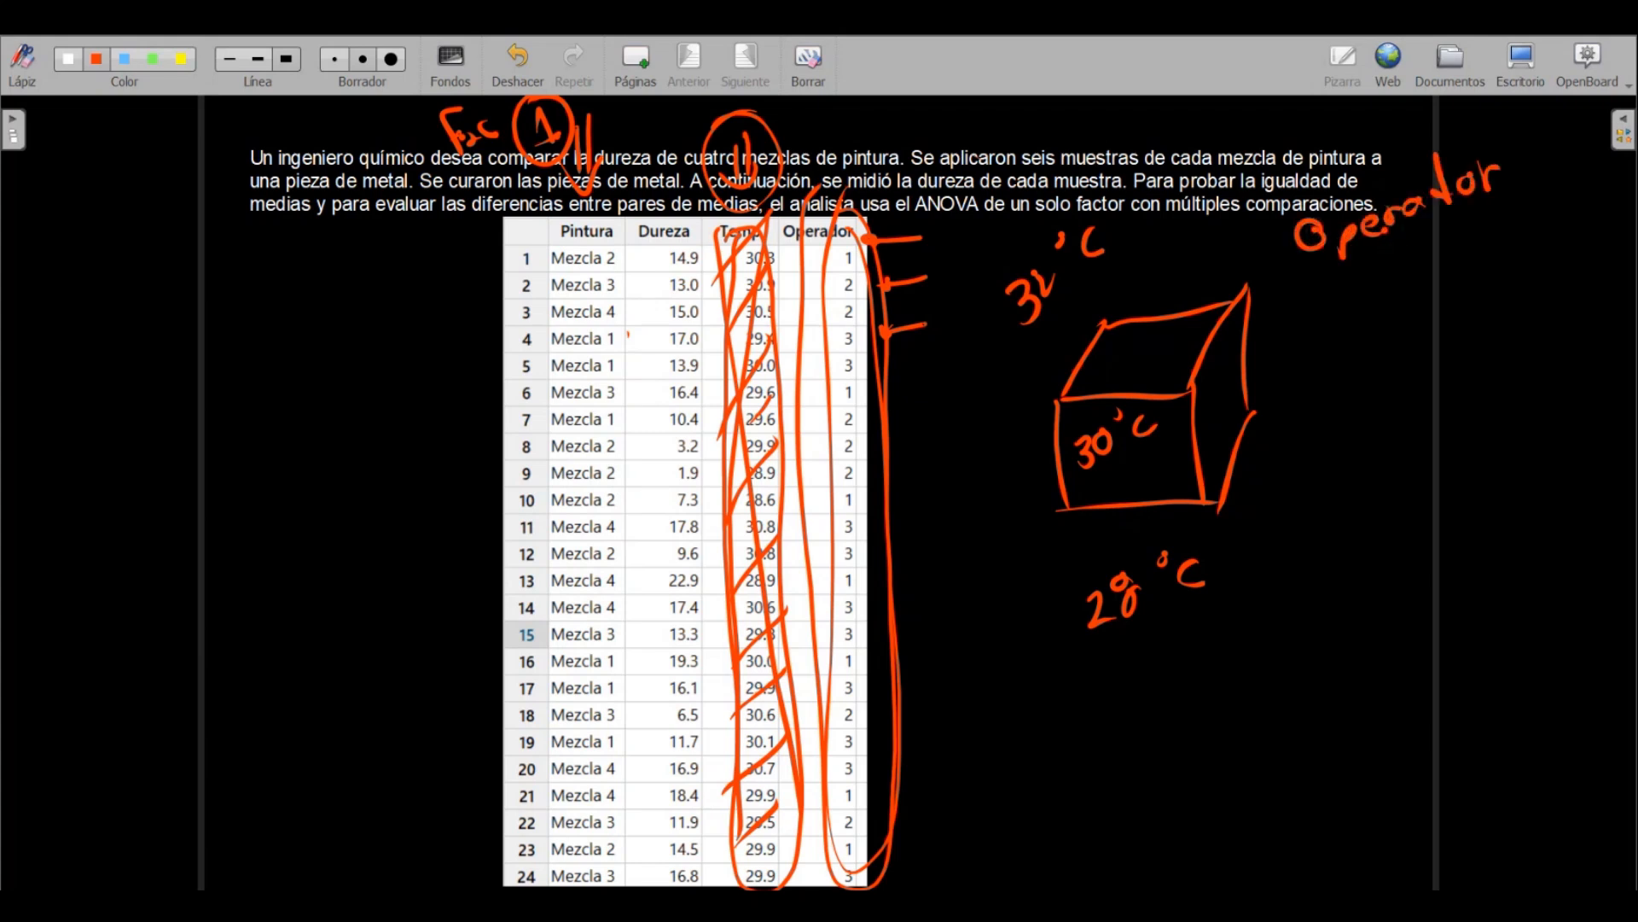
mouse_move(1354, 303)
mouse_down()
mouse_move(1371, 367)
mouse_move(1342, 462)
mouse_up()
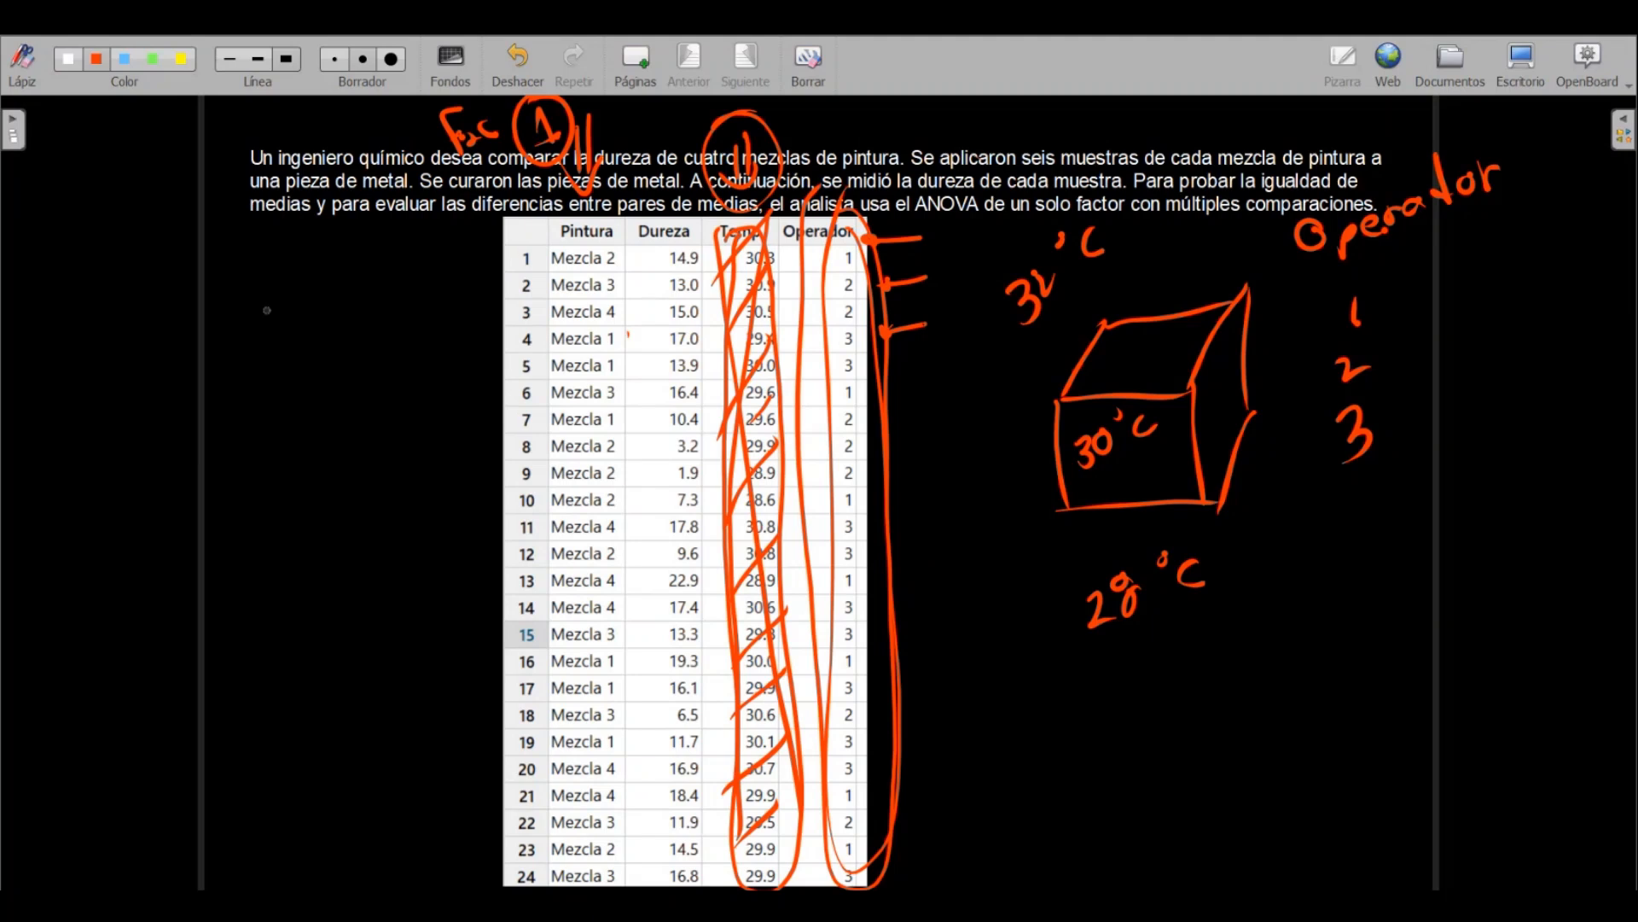
Handwrite the heading "Pintura" on the empty side of the table and list the levels 1, 2, 3 and 4 under it
mouse_move(253, 292)
mouse_down()
mouse_move(278, 346)
mouse_move(266, 321)
mouse_up()
drag(290, 314, 331, 314)
drag(315, 244, 330, 325)
drag(301, 268, 368, 255)
drag(377, 256, 398, 251)
drag(328, 375, 348, 418)
drag(349, 478, 392, 502)
drag(369, 563, 394, 621)
mouse_move(406, 651)
mouse_down()
mouse_move(420, 707)
mouse_move(391, 693)
mouse_up()
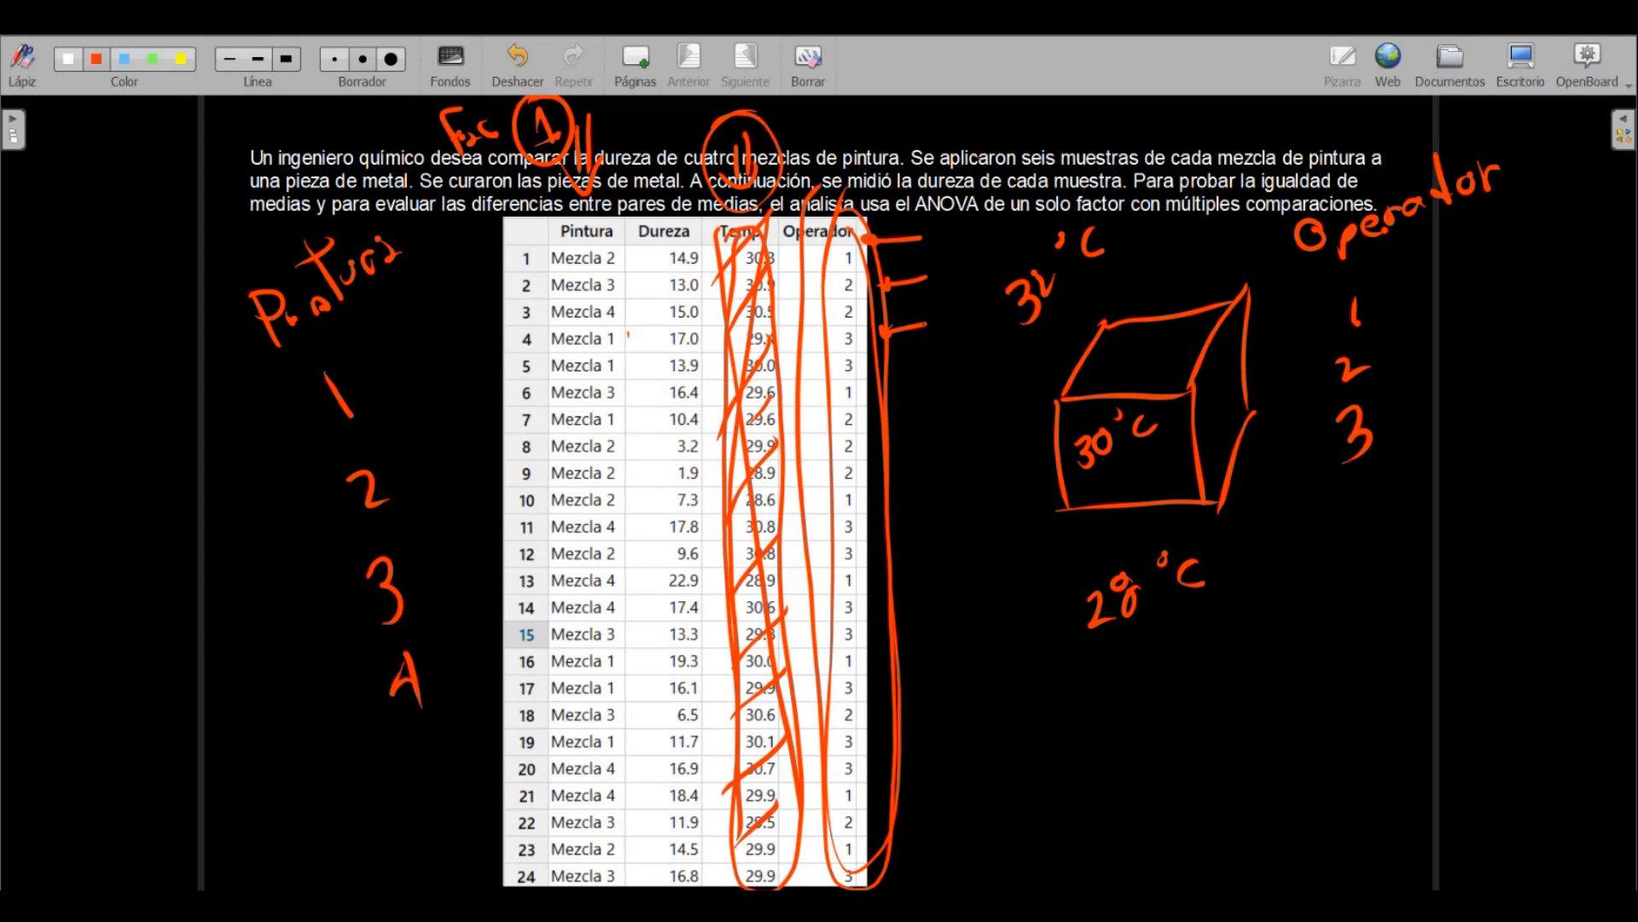
Write "Temp" below the temperatures, and circle the group of three temperatures and the list of operator levels
drag(1108, 727, 1113, 779)
mouse_move(1057, 754)
mouse_down()
mouse_move(1131, 715)
mouse_move(1218, 749)
mouse_up()
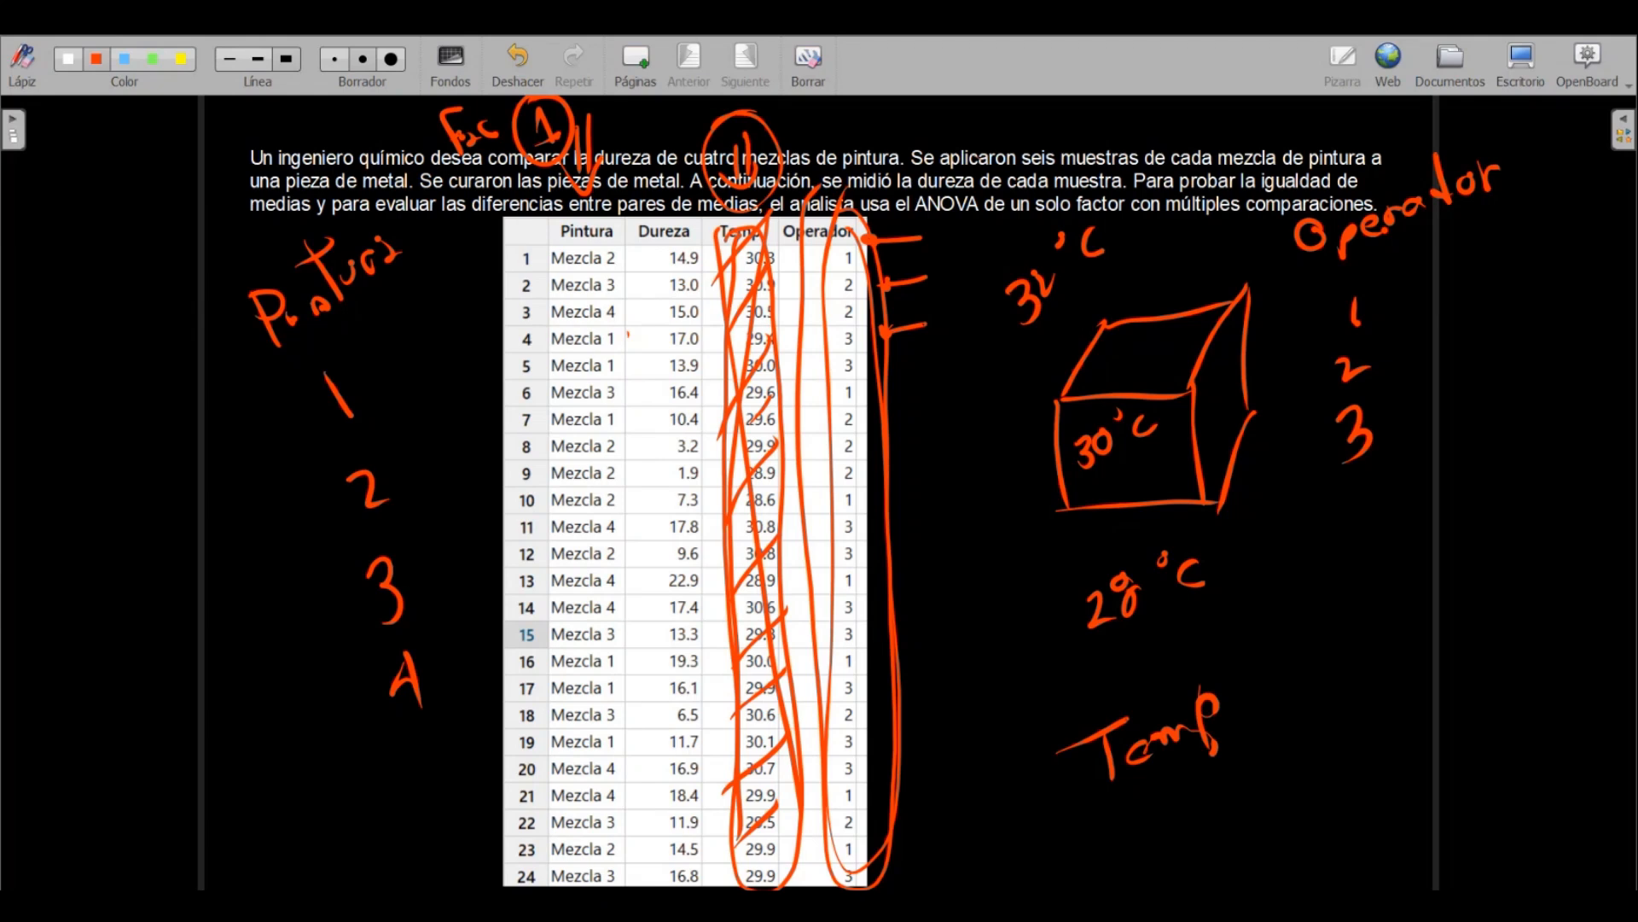
mouse_move(986, 243)
mouse_down()
mouse_move(991, 229)
mouse_move(1233, 657)
mouse_move(1011, 194)
mouse_up()
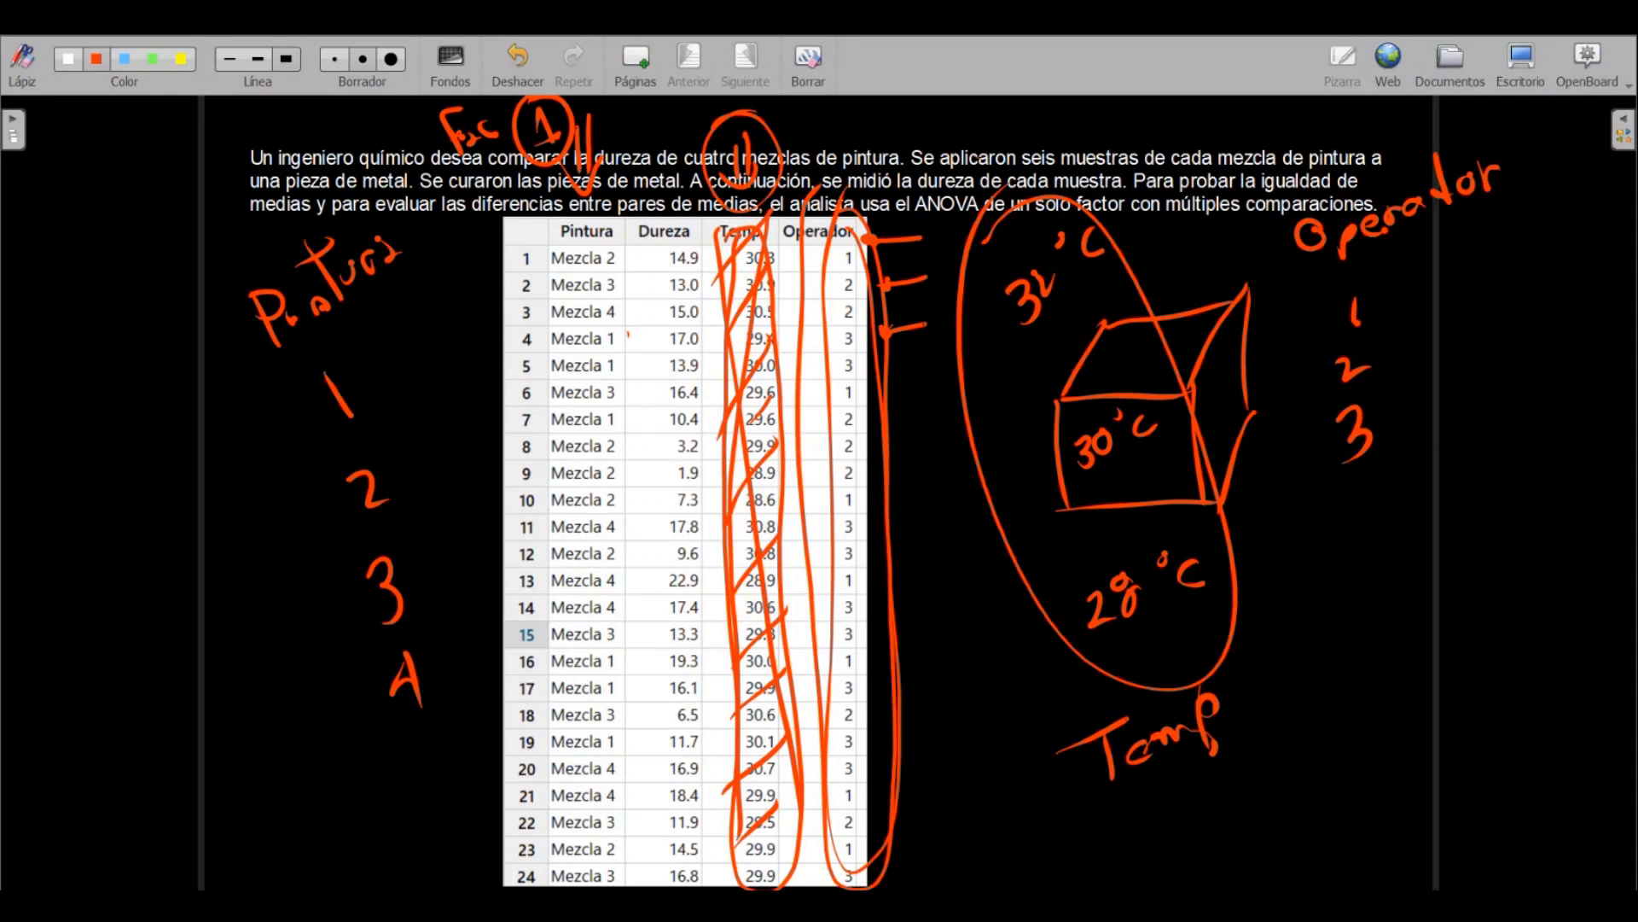
mouse_move(1324, 303)
mouse_down()
mouse_move(1384, 286)
mouse_move(1314, 324)
mouse_up()
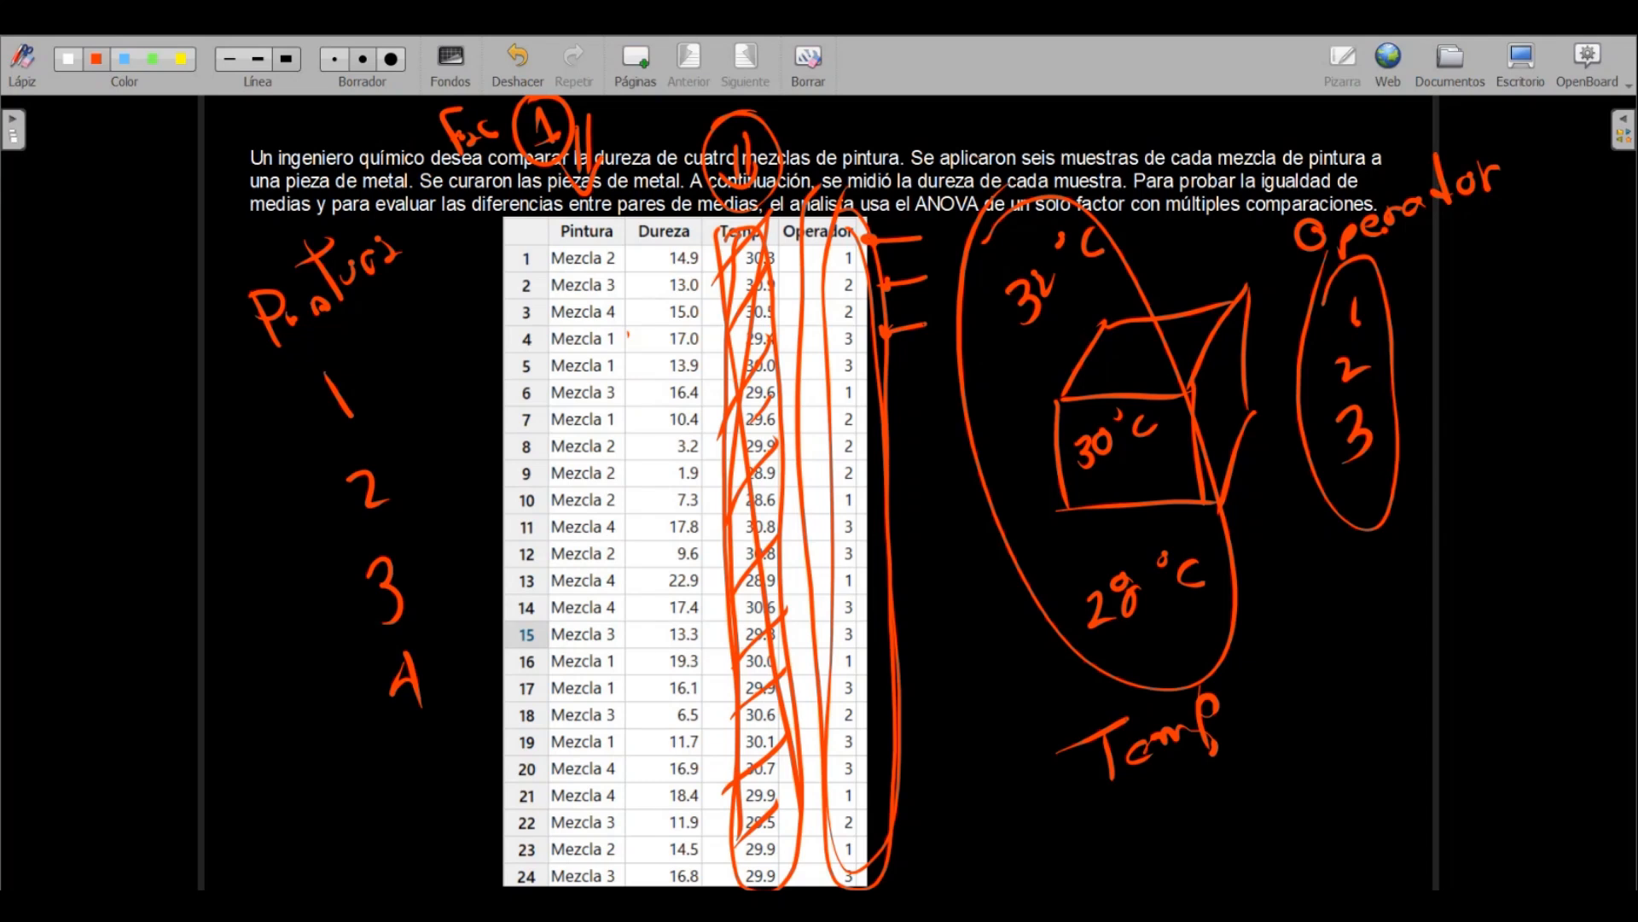
Cross out the temperature and operator sketch with a large X, and circle the Pintura column of the table
drag(1406, 177, 1071, 675)
mouse_move(982, 244)
mouse_down()
mouse_move(1007, 284)
mouse_move(1420, 539)
mouse_up()
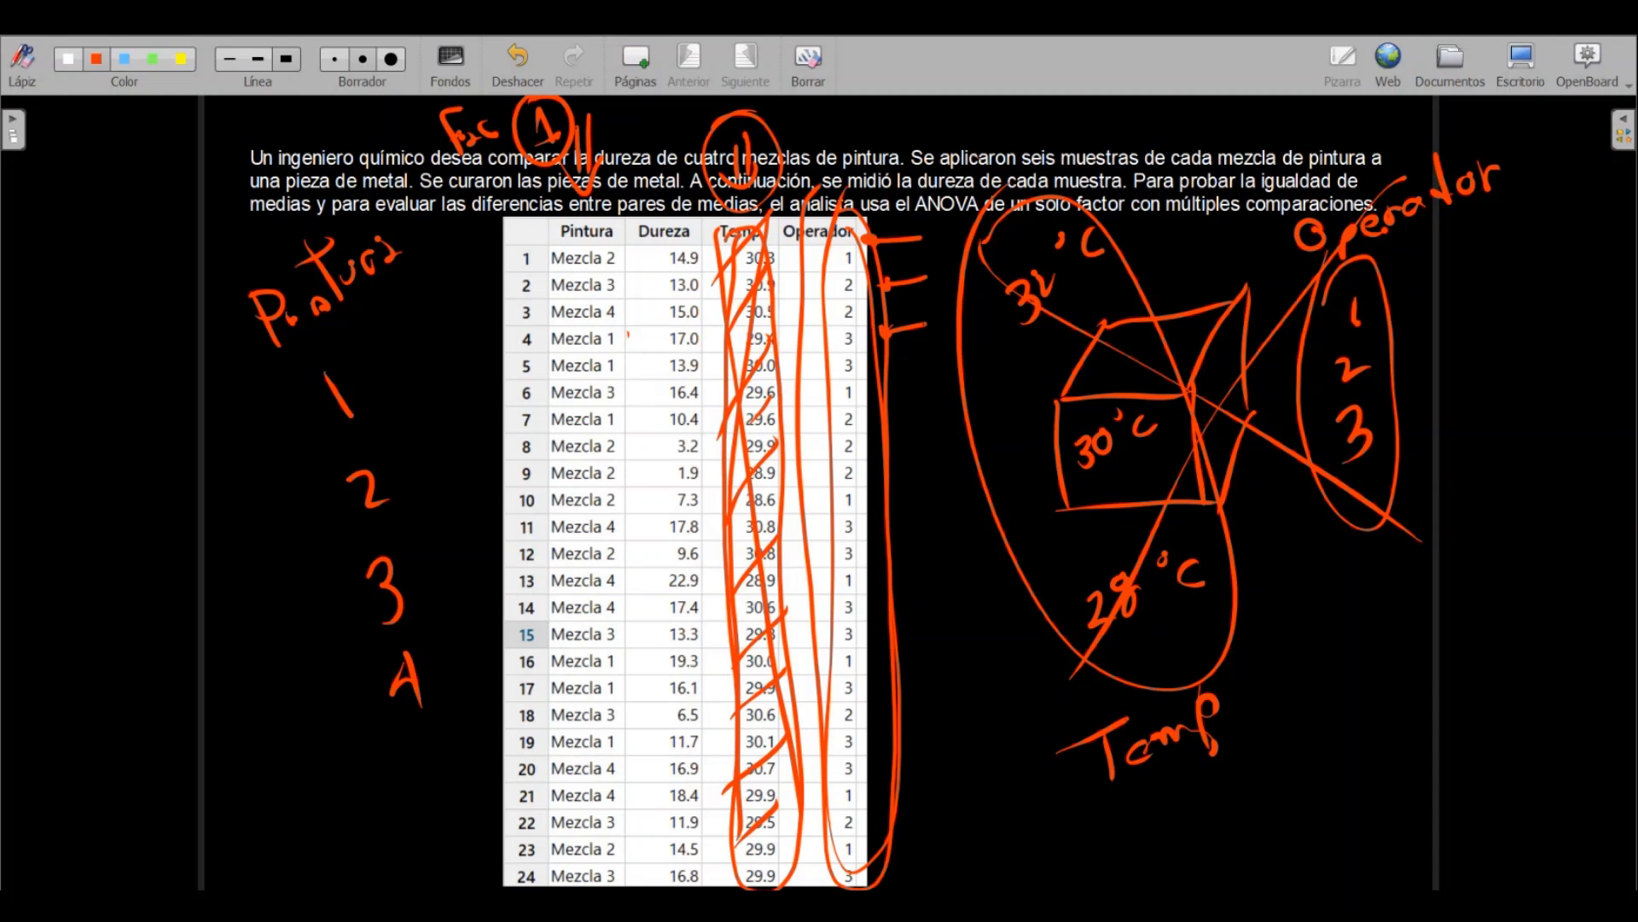
mouse_move(544, 212)
mouse_down()
mouse_move(573, 205)
mouse_move(640, 345)
mouse_move(647, 695)
mouse_move(622, 887)
mouse_move(535, 798)
mouse_move(550, 179)
mouse_up()
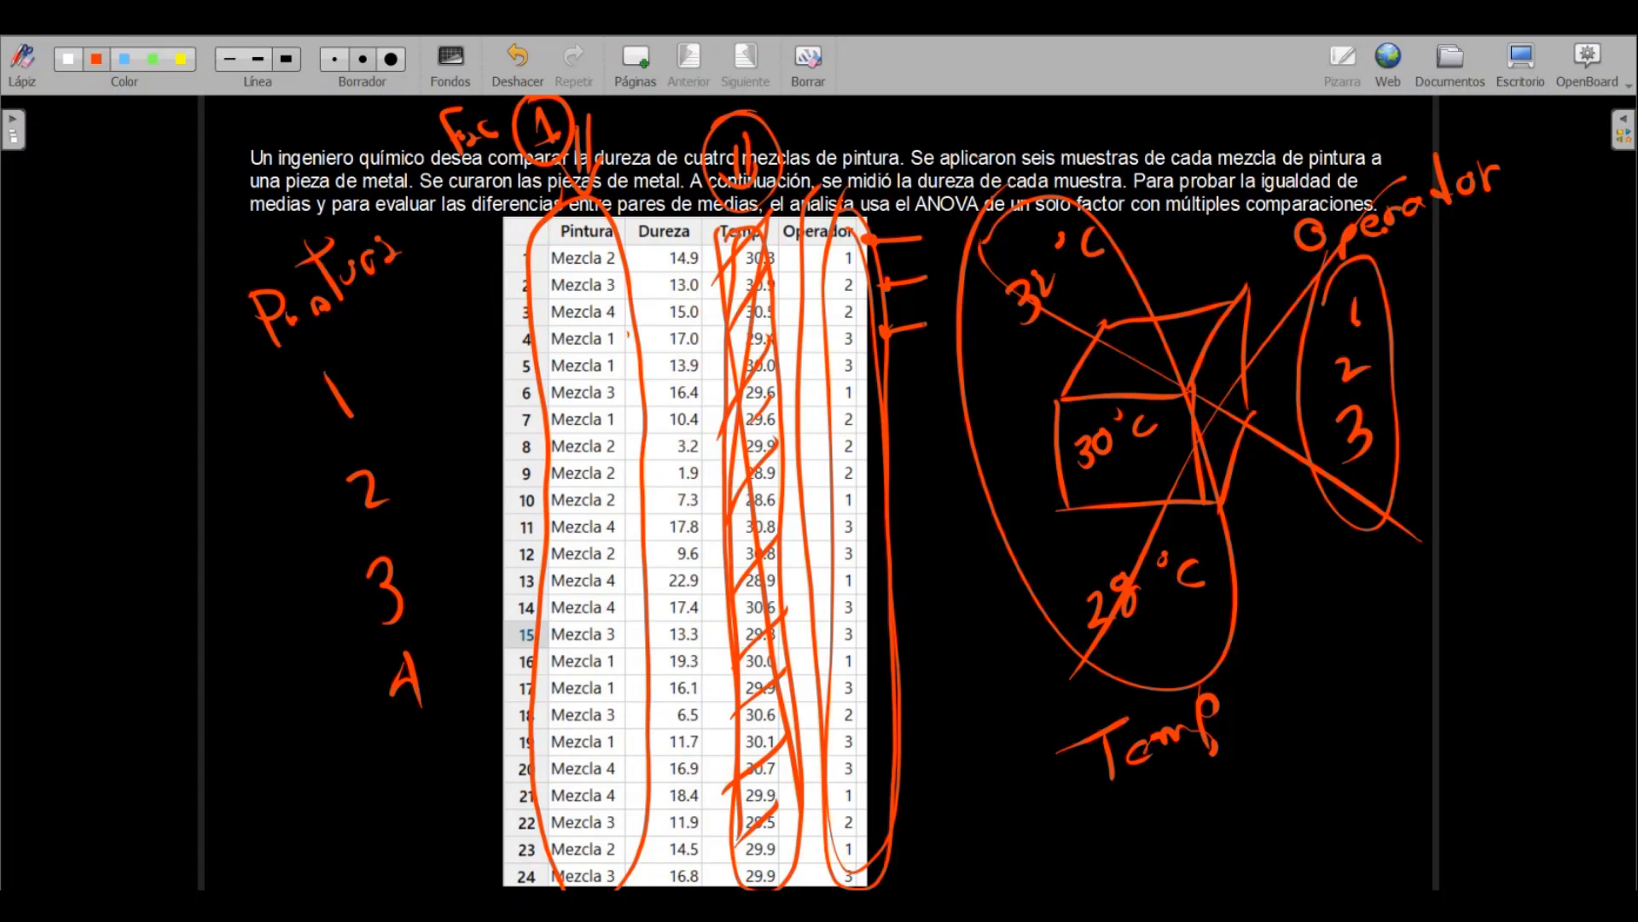
Erase all the handwritten annotations around and over the data table
mouse_move(799, 356)
mouse_down()
mouse_move(837, 269)
mouse_move(918, 282)
mouse_move(738, 162)
mouse_move(755, 473)
mouse_move(700, 461)
mouse_move(841, 693)
mouse_move(743, 734)
mouse_move(768, 862)
mouse_move(866, 703)
mouse_move(896, 603)
mouse_move(886, 281)
mouse_move(855, 247)
mouse_move(843, 695)
mouse_move(674, 307)
mouse_move(563, 128)
mouse_move(433, 101)
mouse_move(551, 214)
mouse_move(465, 213)
mouse_move(308, 268)
mouse_move(293, 322)
mouse_move(413, 607)
mouse_move(439, 748)
mouse_move(559, 751)
mouse_move(478, 619)
mouse_move(666, 725)
mouse_move(490, 266)
mouse_move(683, 393)
mouse_move(925, 199)
mouse_move(1097, 222)
mouse_move(1218, 304)
mouse_move(1298, 530)
mouse_move(1262, 640)
mouse_move(914, 177)
mouse_move(1217, 790)
mouse_move(944, 432)
mouse_move(1090, 684)
mouse_move(1319, 631)
mouse_move(1463, 128)
mouse_up()
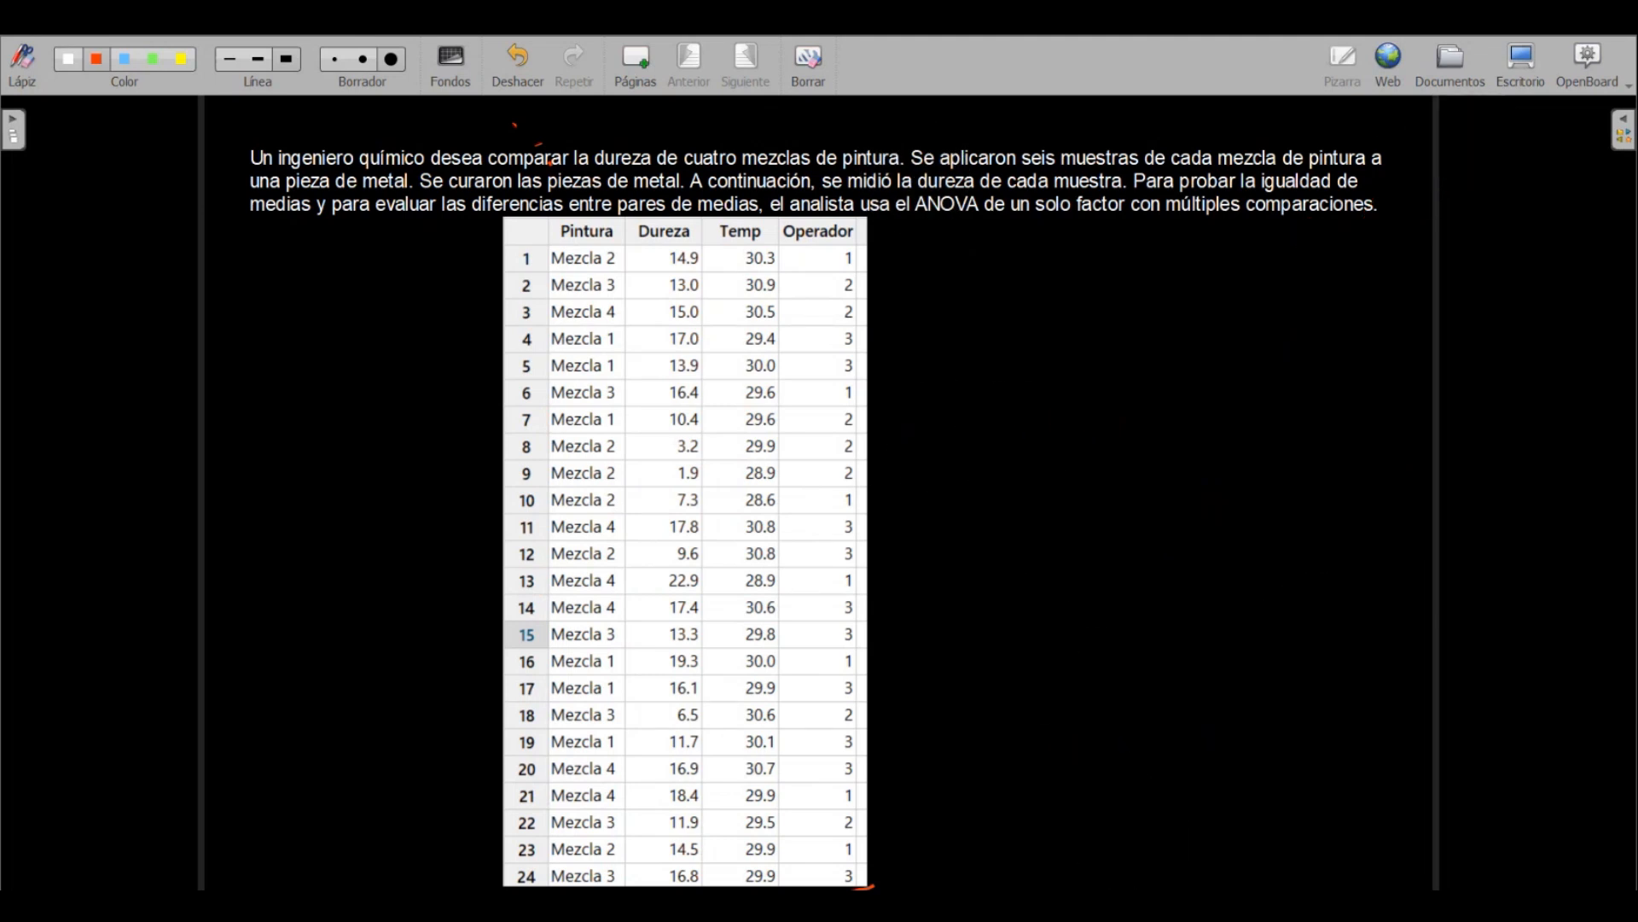
drag(889, 750, 849, 859)
Draw arrows pointing down at the Dureza and Pintura column headers, and erase them
mouse_move(662, 126)
mouse_down()
mouse_move(666, 174)
mouse_move(644, 158)
mouse_up()
mouse_move(554, 131)
mouse_down()
mouse_move(548, 173)
mouse_move(566, 150)
mouse_up()
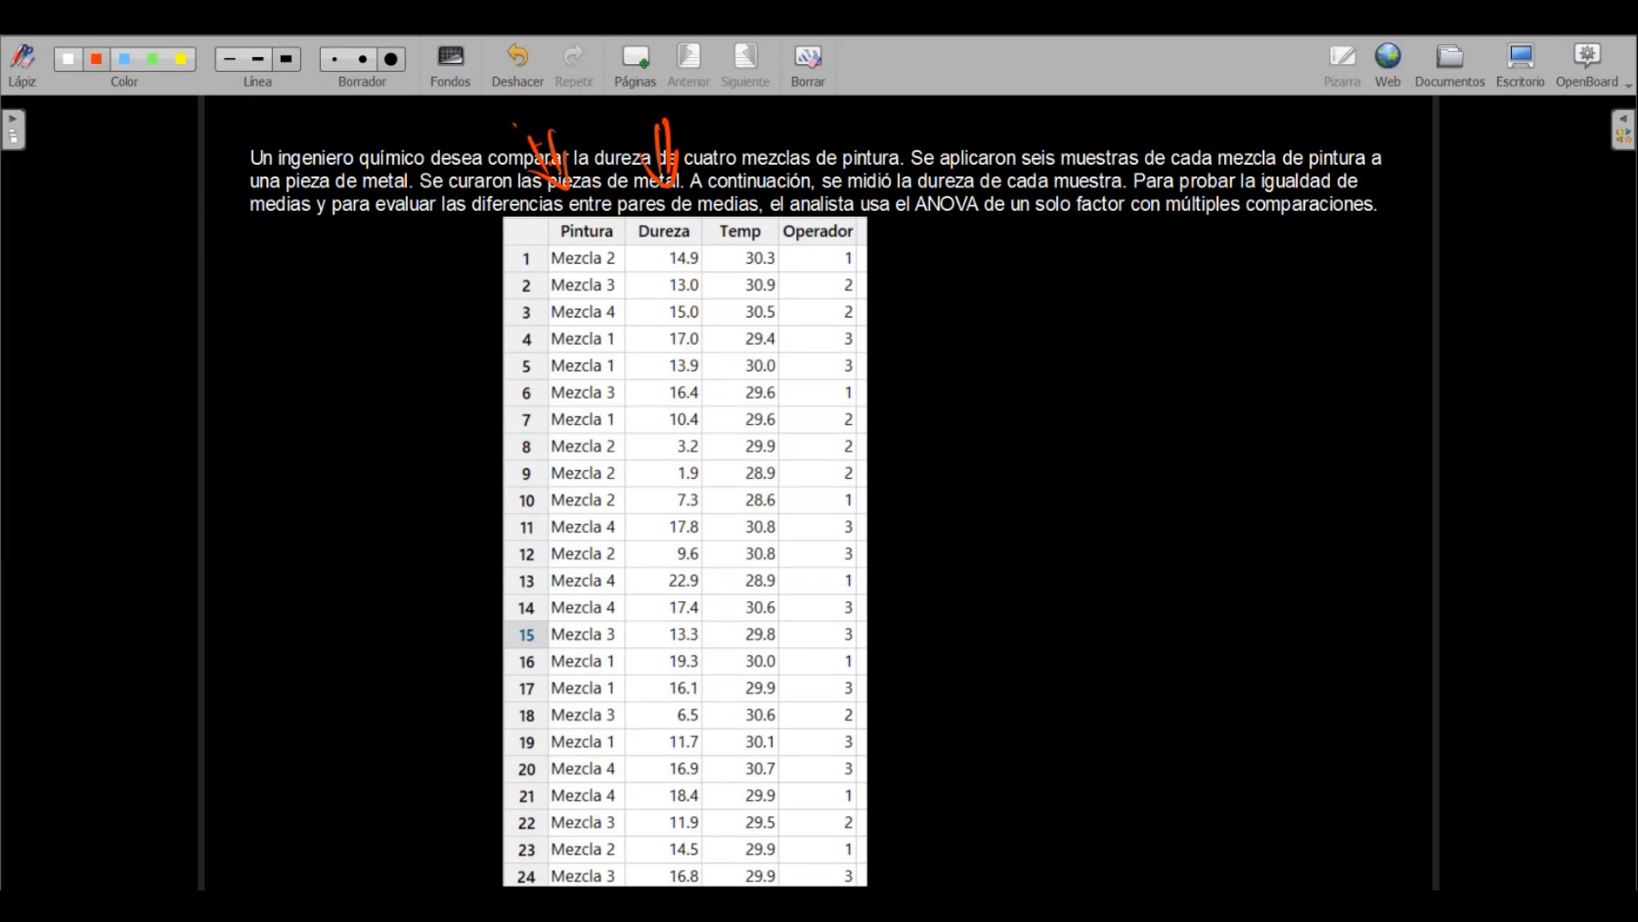
mouse_move(740, 184)
mouse_down()
mouse_move(702, 198)
mouse_move(569, 163)
mouse_move(824, 191)
mouse_up()
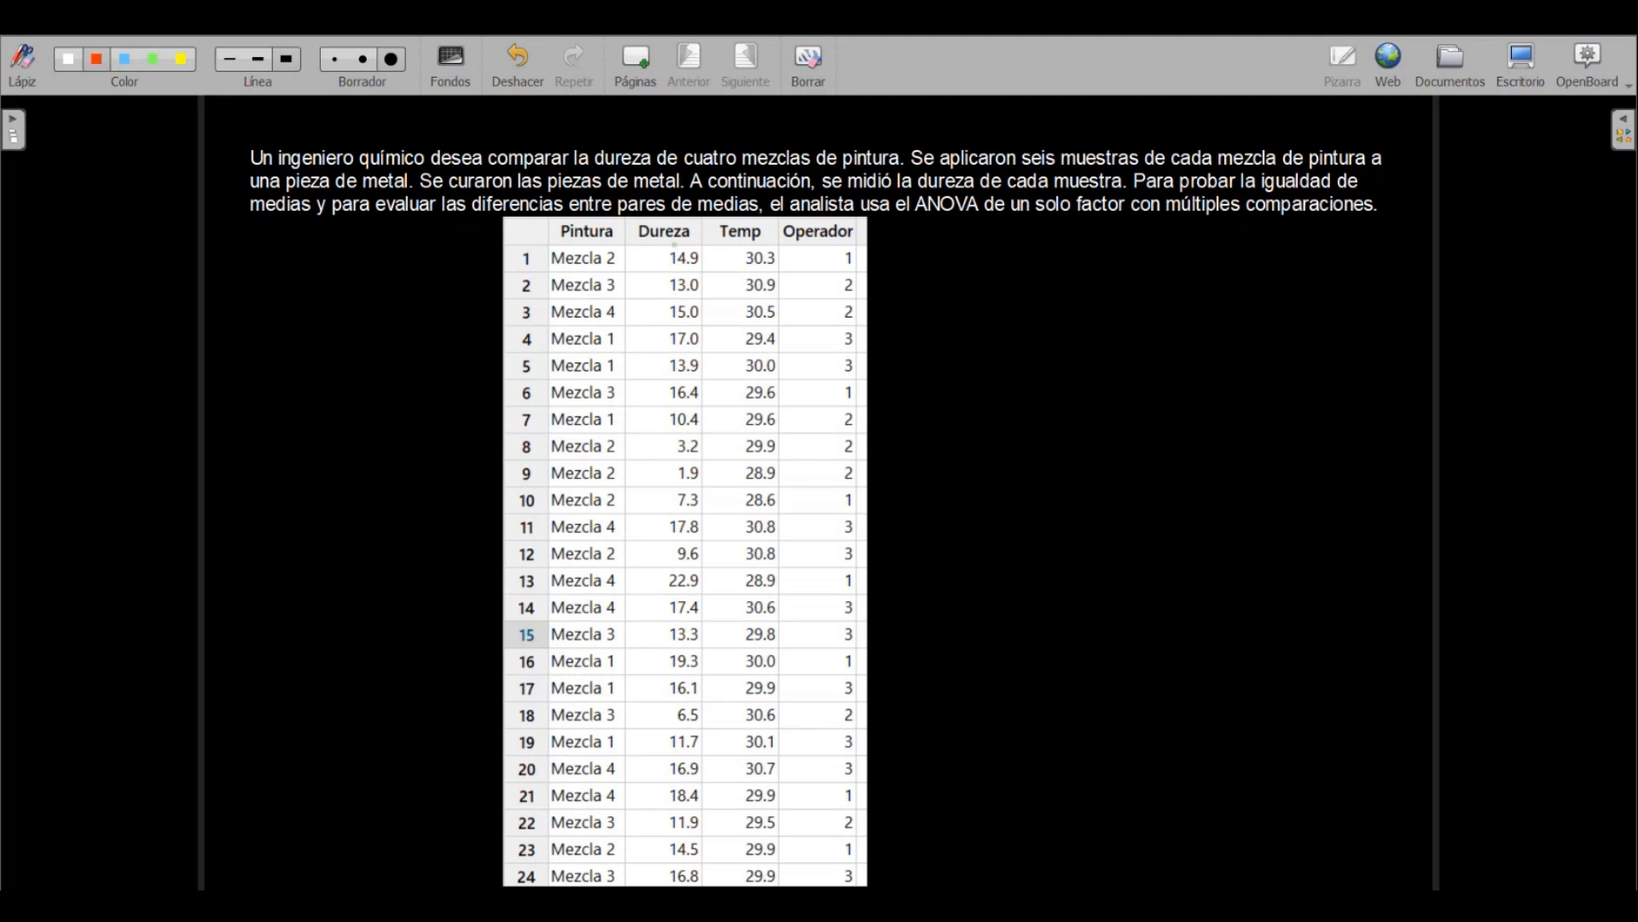
Underline the first three Dureza values, mark their column header with an arrow, and erase the marks
mouse_move(664, 267)
mouse_down()
mouse_move(710, 269)
mouse_move(717, 322)
mouse_up()
mouse_move(658, 159)
mouse_down()
mouse_move(667, 196)
mouse_move(672, 181)
mouse_up()
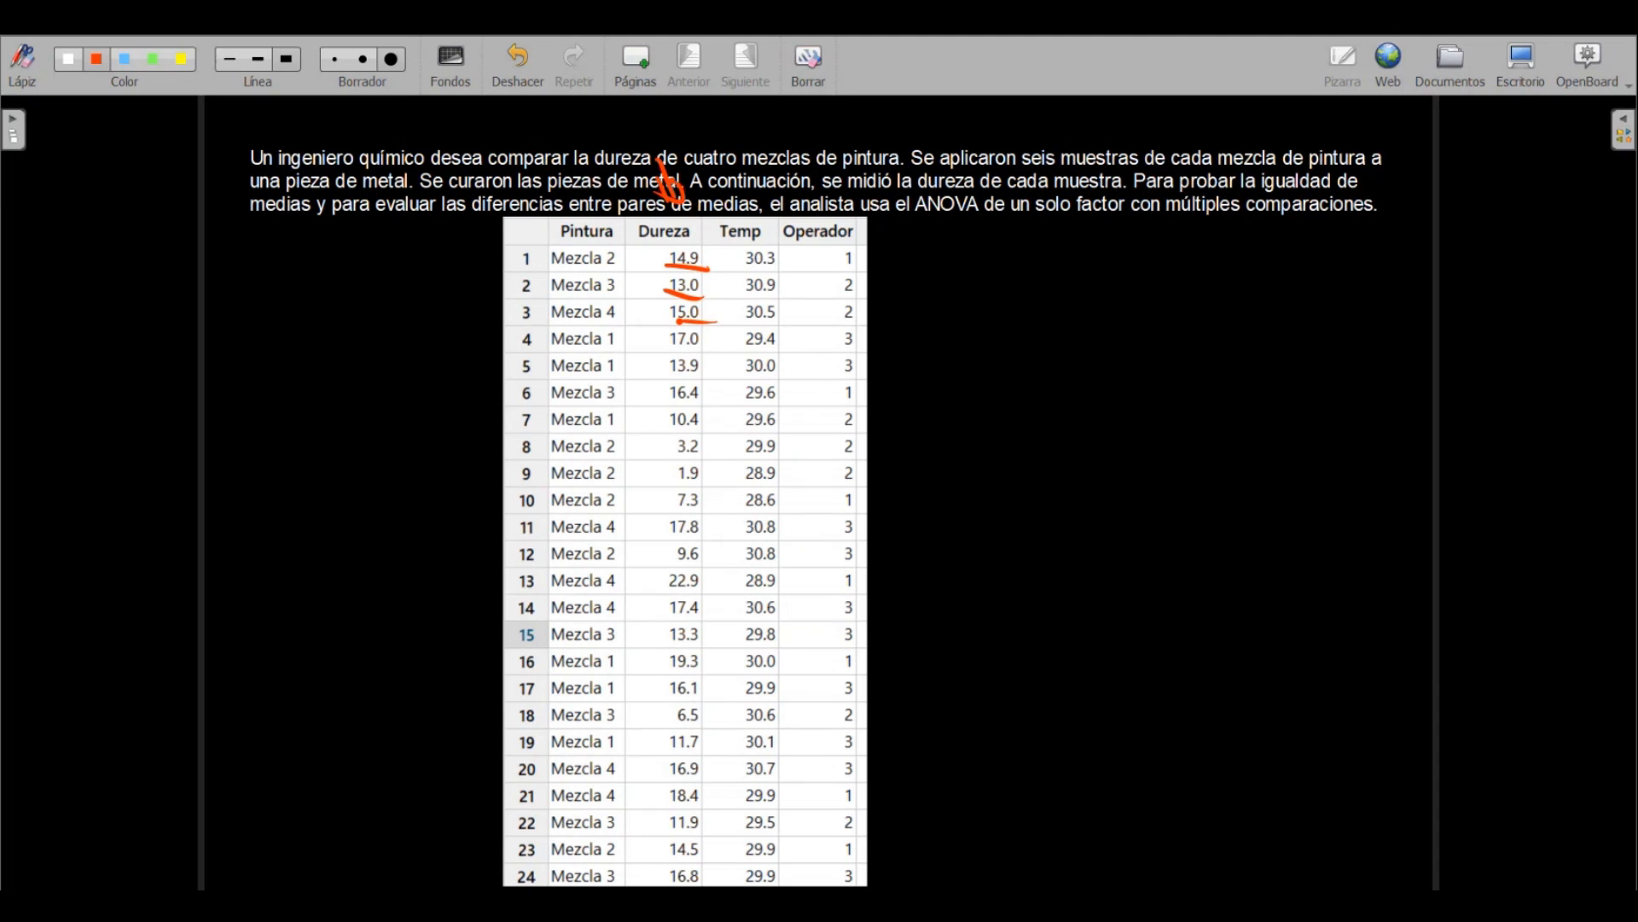
drag(559, 143, 584, 190)
mouse_move(665, 176)
mouse_down()
mouse_move(739, 283)
mouse_move(679, 329)
mouse_up()
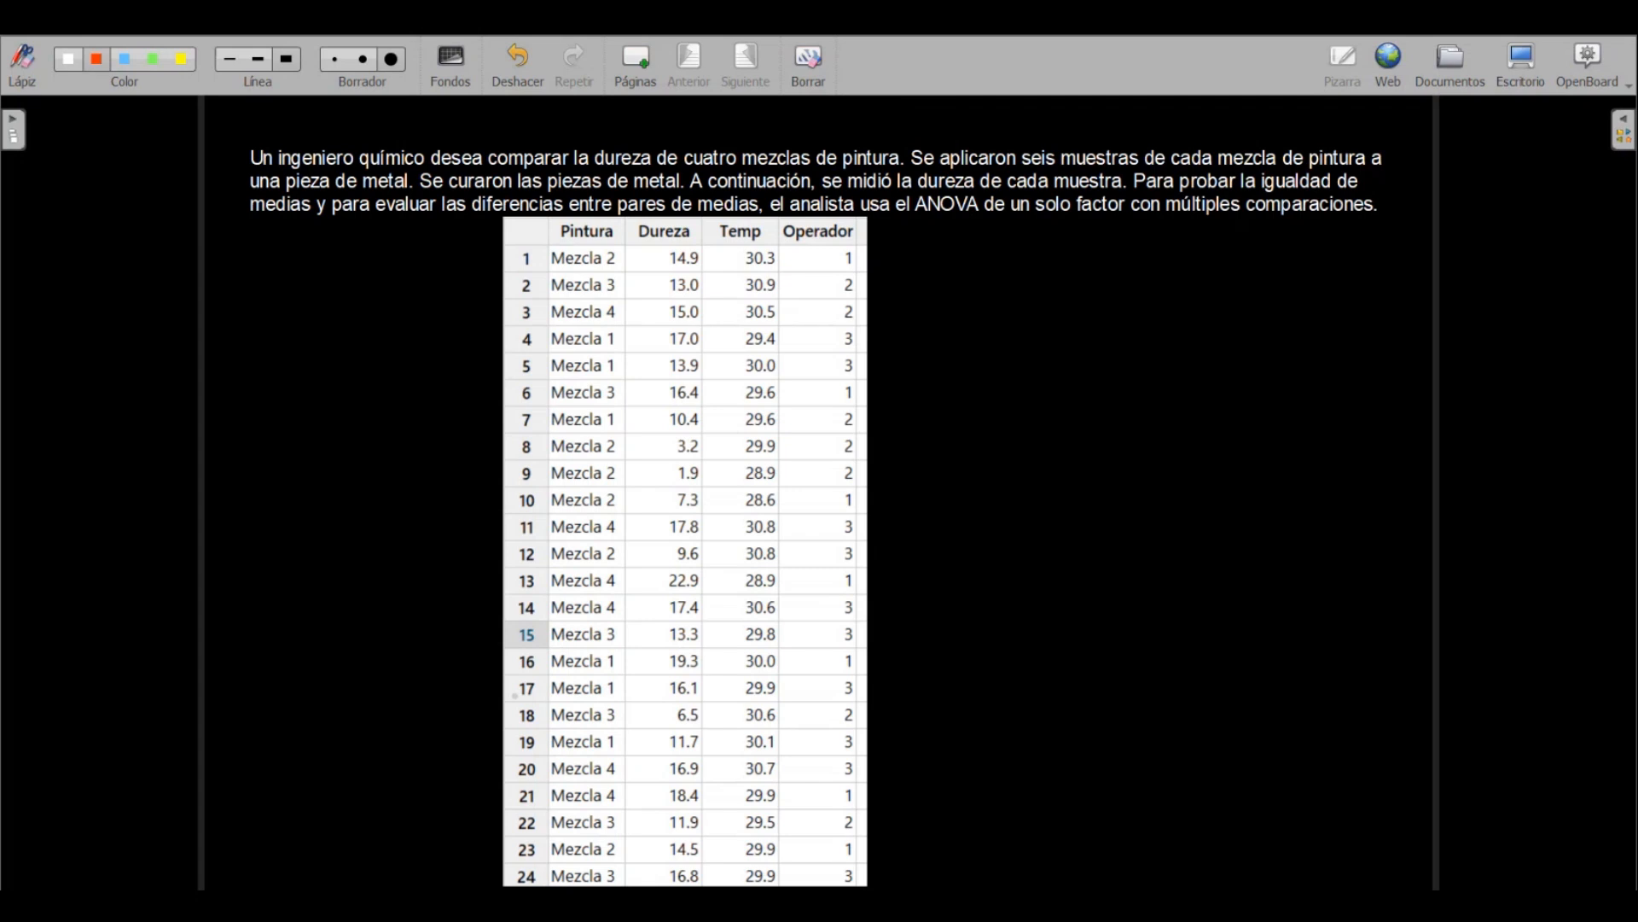
Switch from the whiteboard to the desktop and open the recent file DurezaPintura.MWX in Minitab
click(1521, 58)
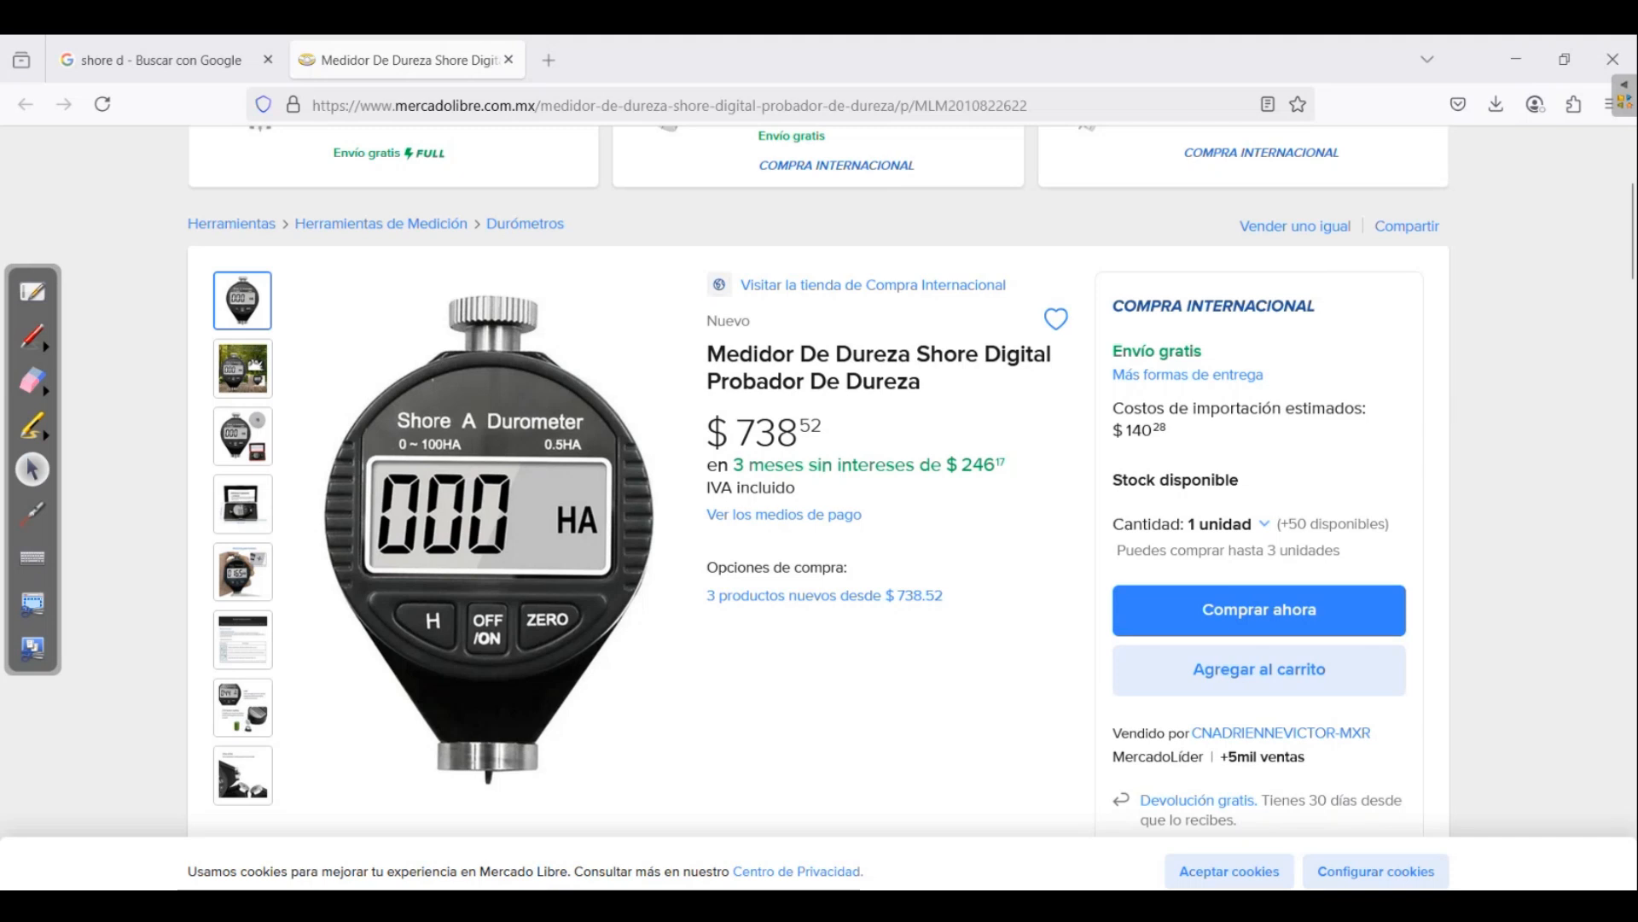
key(super)
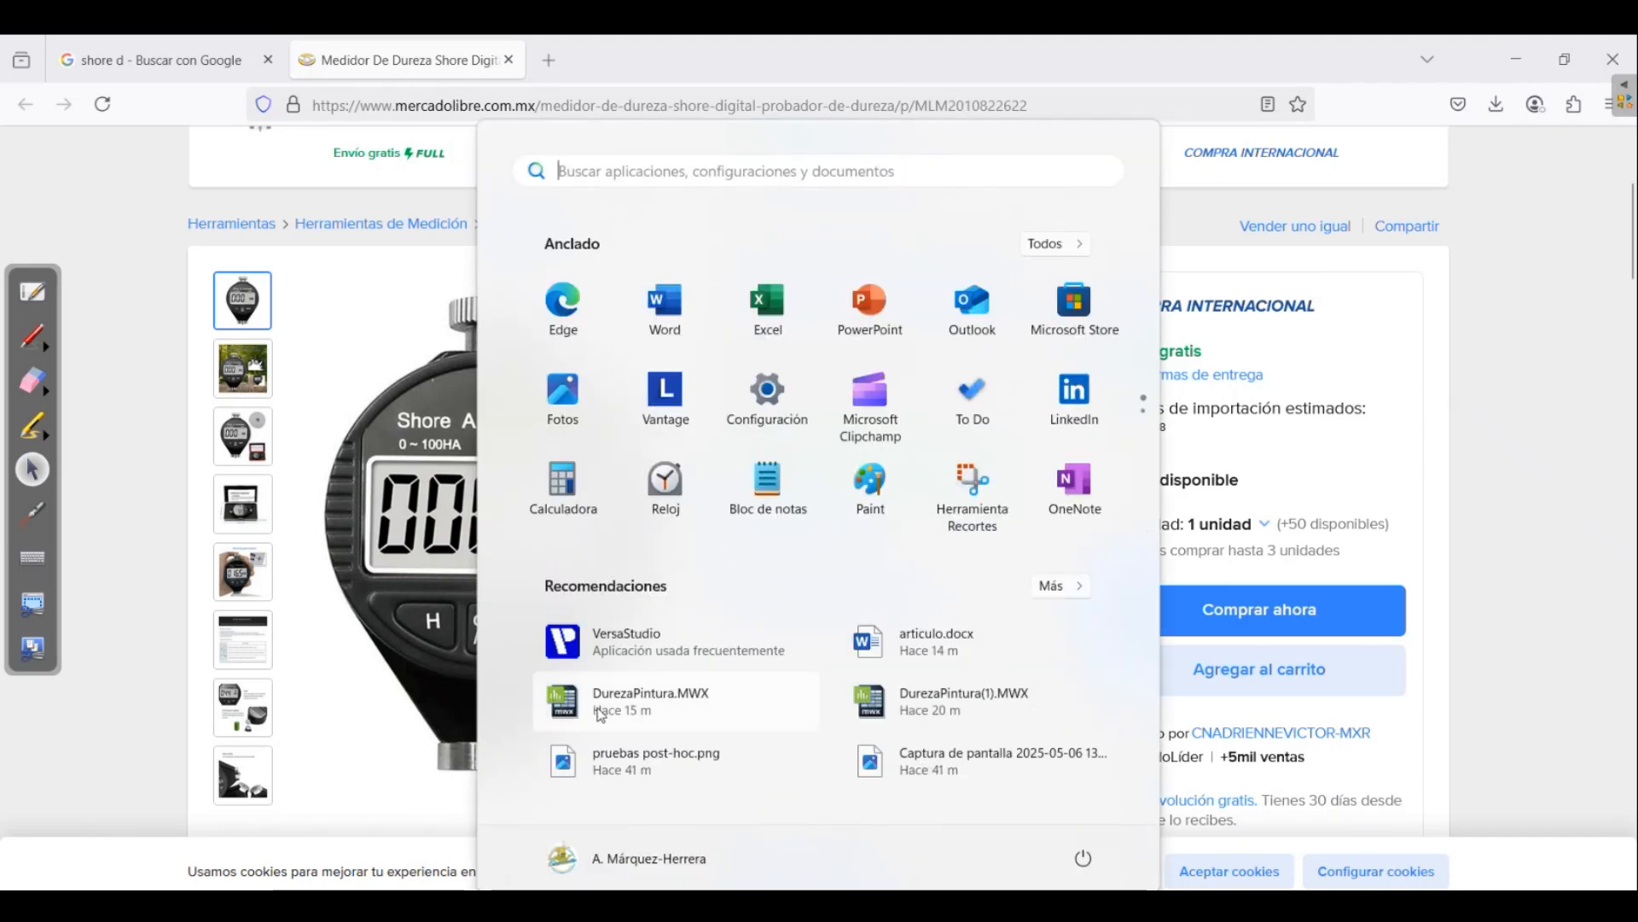
click(601, 710)
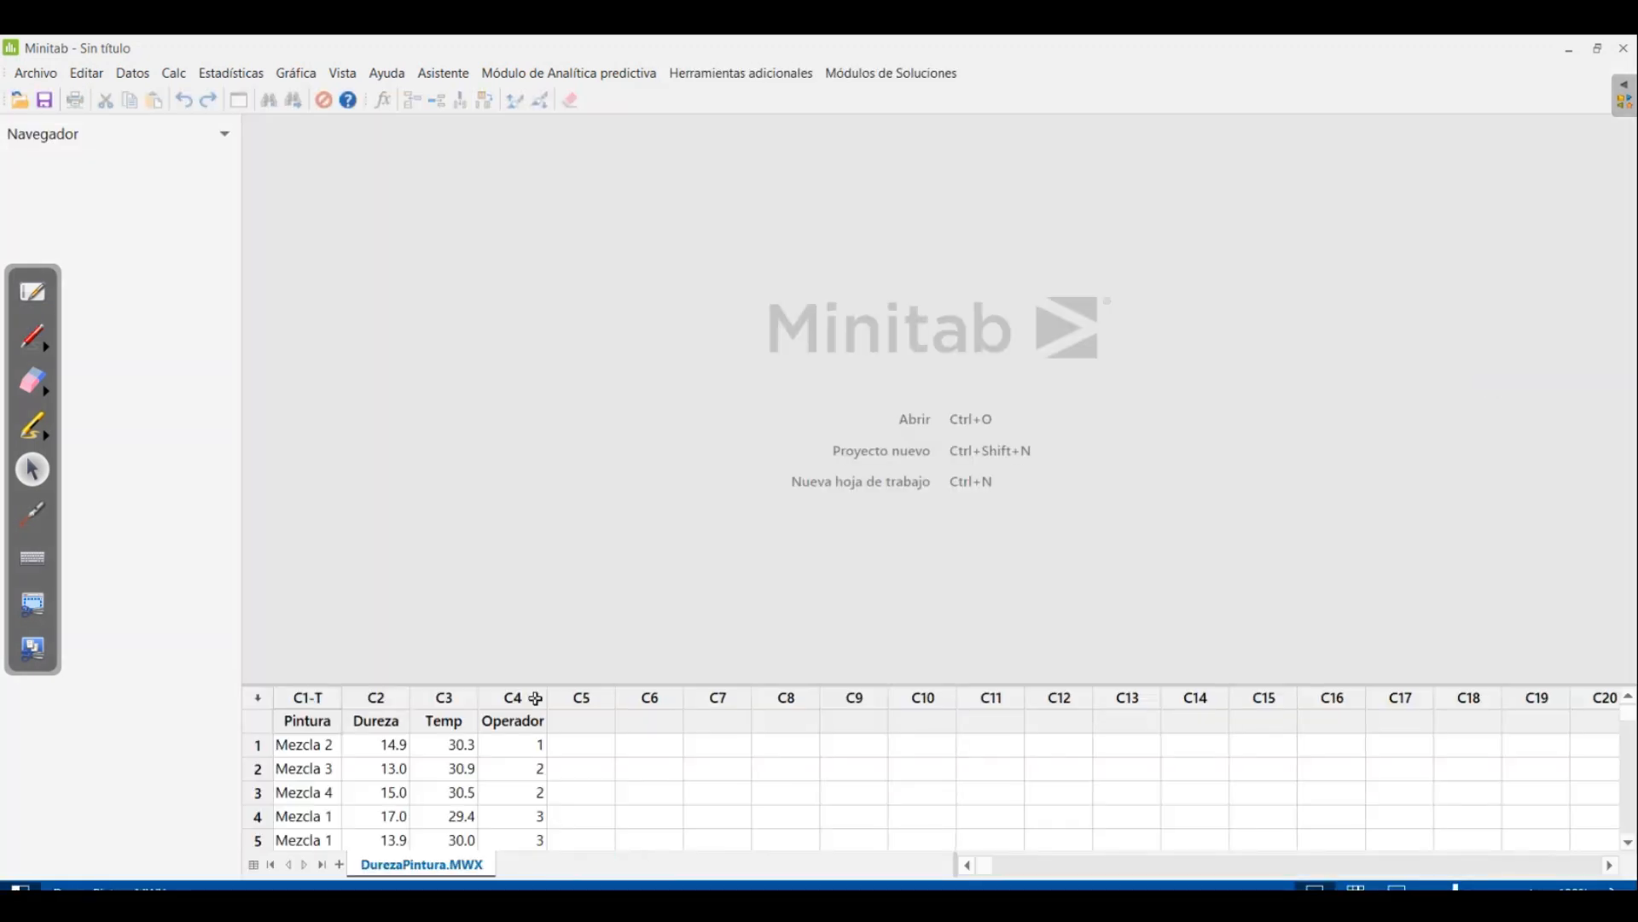
Enlarge the worksheet pane to show more rows, and look through the Pintura, Dureza, Temp and Operador data
drag(637, 684, 663, 526)
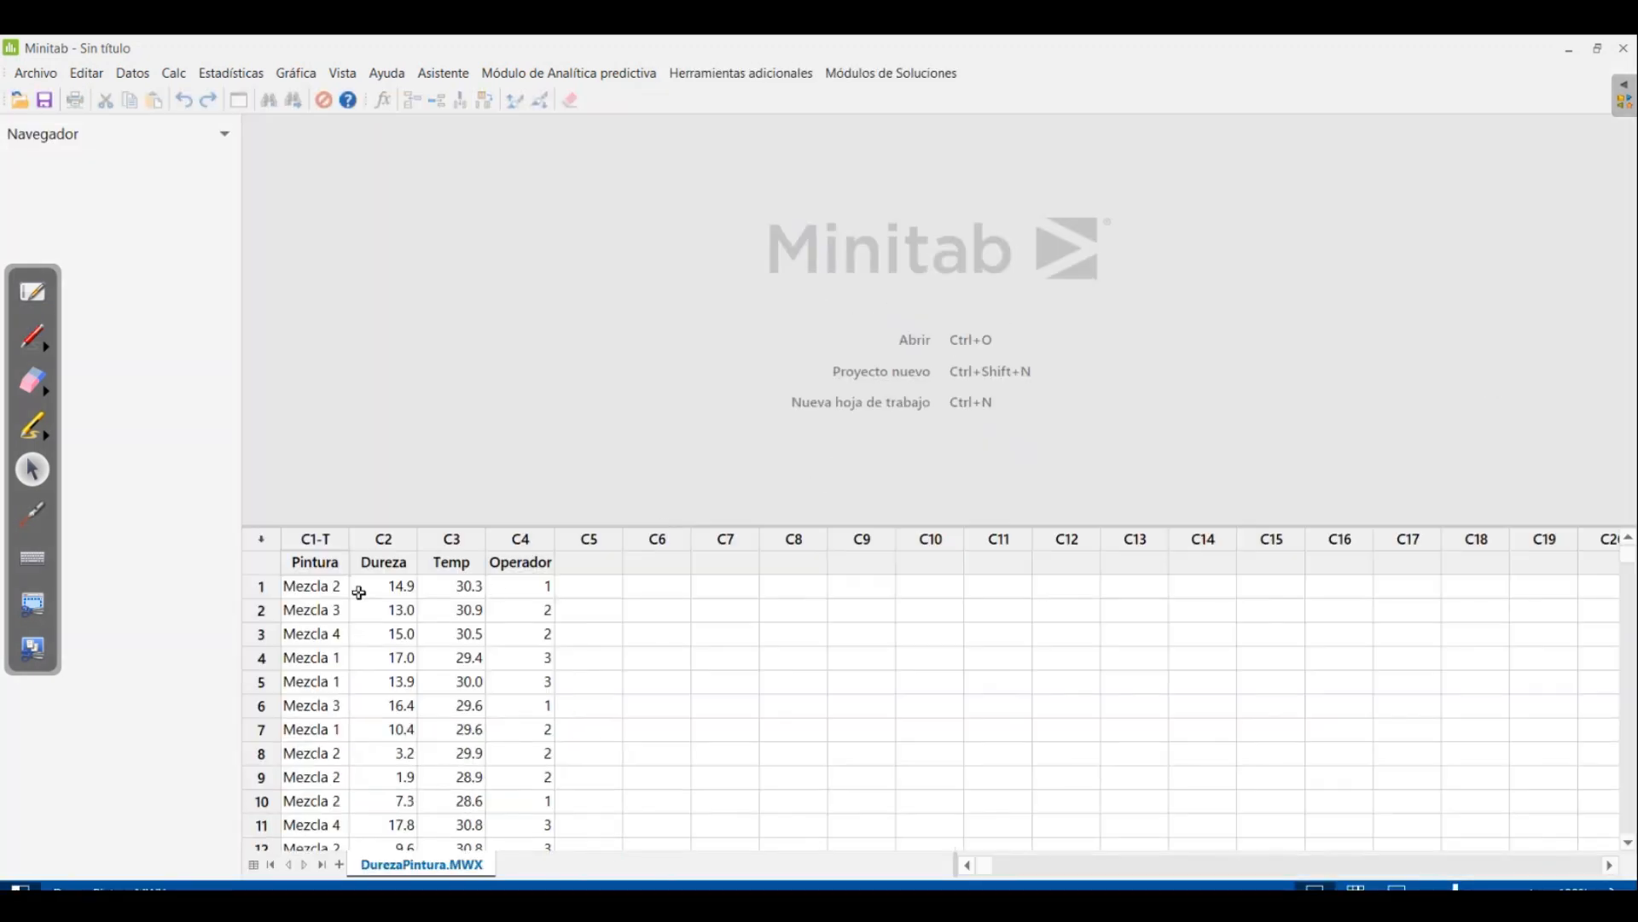
scroll(469, 629, down, 1)
scroll(468, 680, up, 1)
mouse_move(1631, 557)
mouse_down()
mouse_move(1621, 598)
mouse_move(1636, 540)
mouse_up()
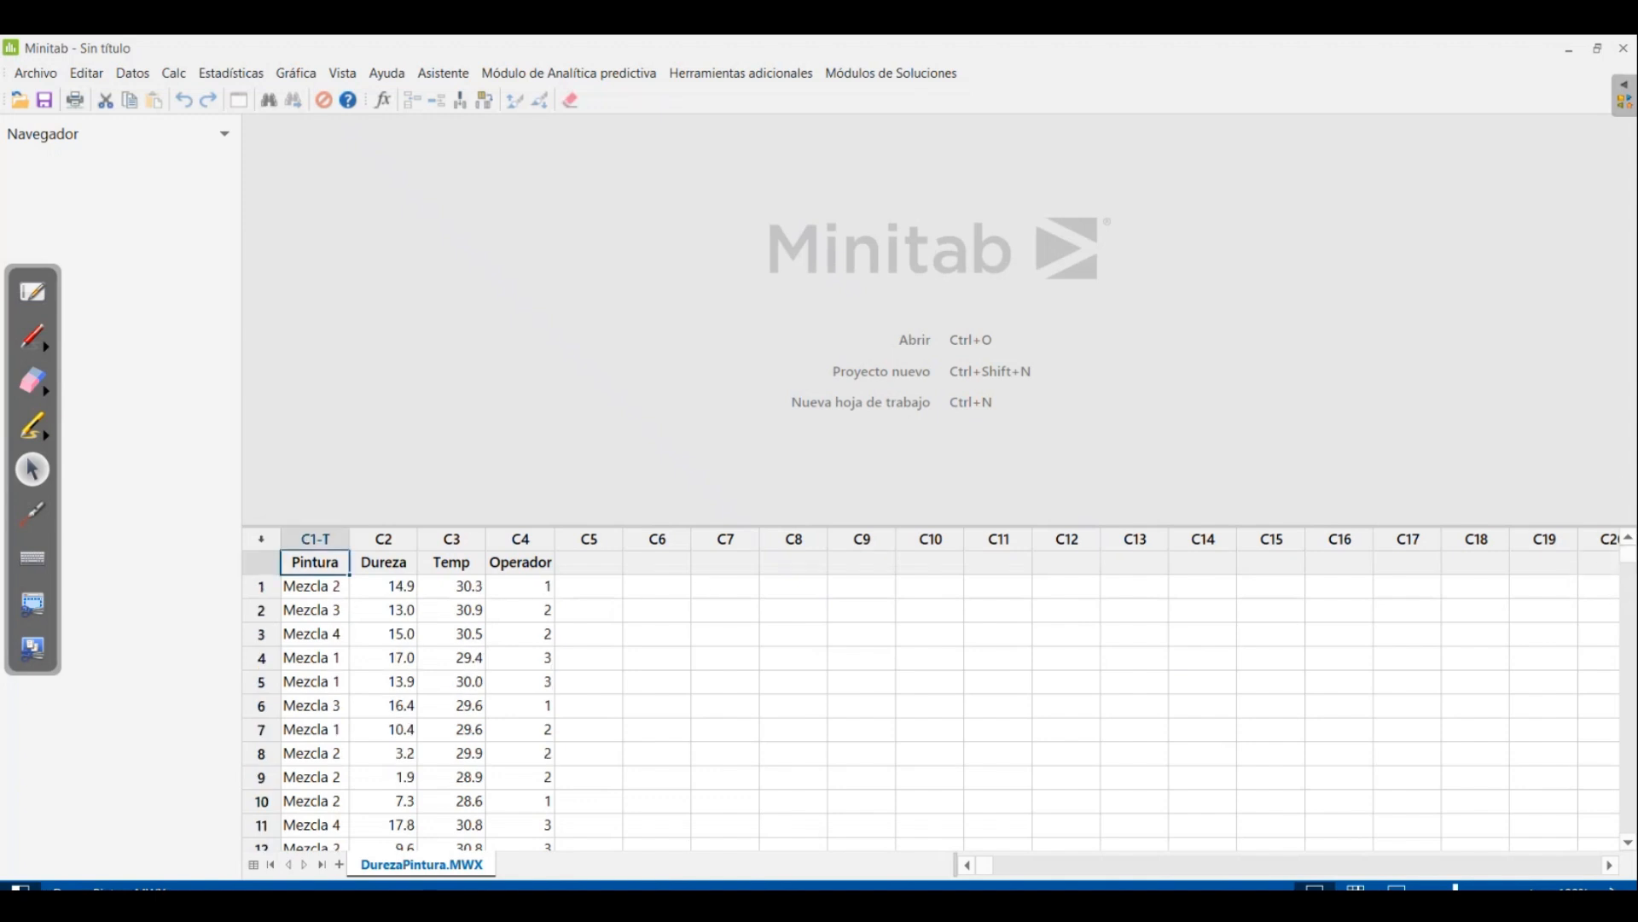
Return to the OpenBoard whiteboard and handwrite the hypothesis labels "Ho" and "Ha" one above the other beside the table
click(1083, 904)
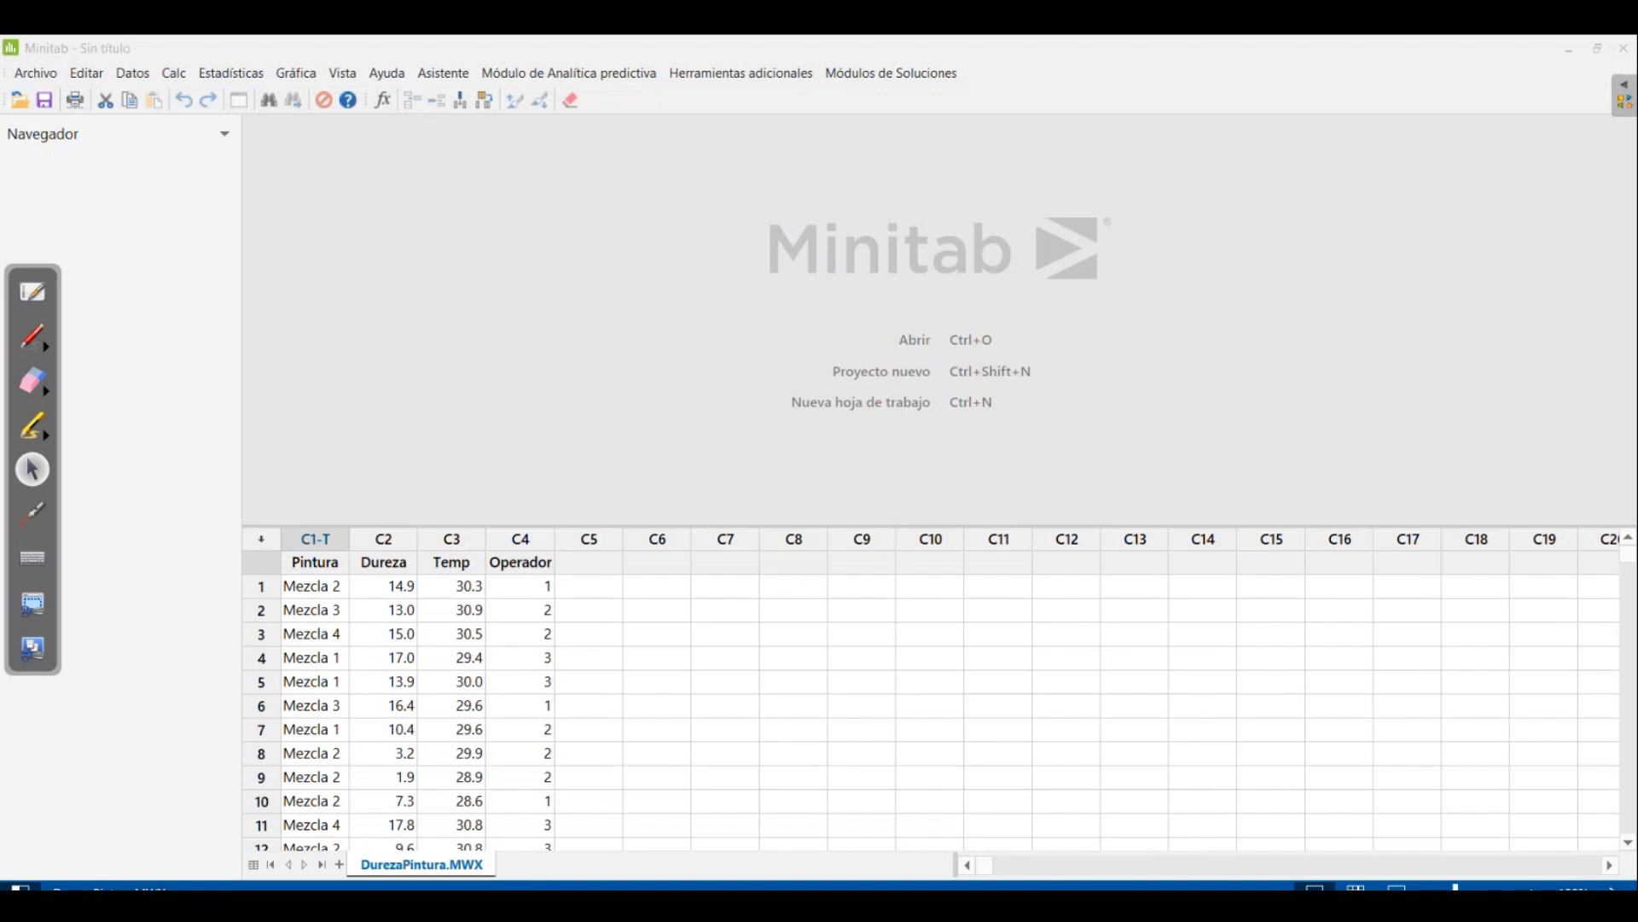
click(33, 291)
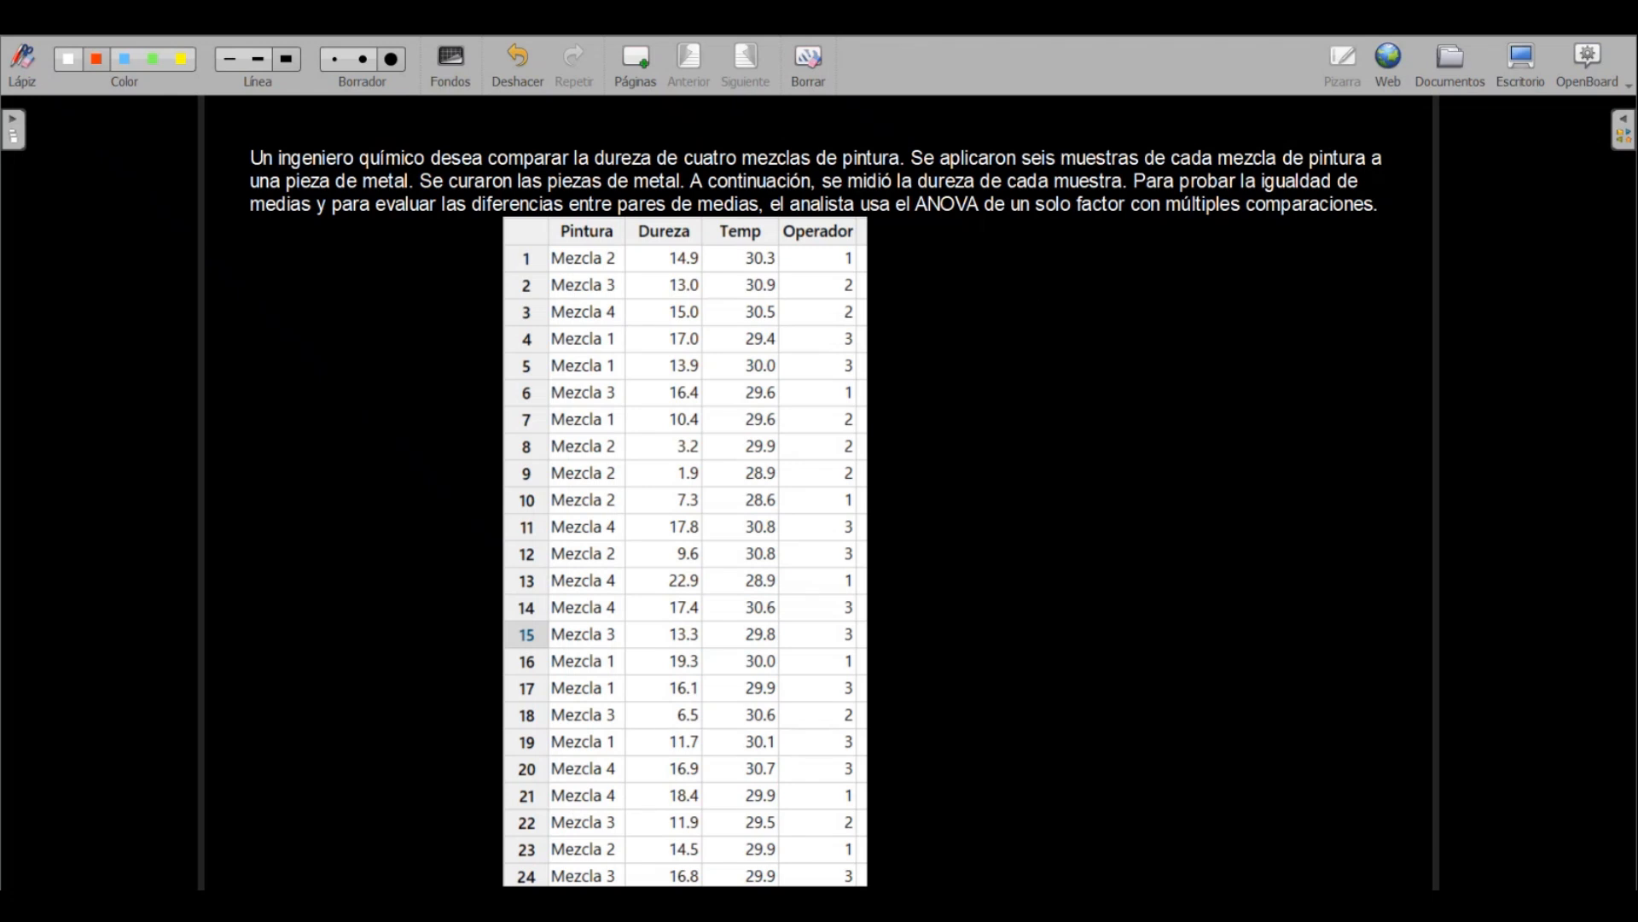
mouse_move(930, 271)
mouse_down()
mouse_move(929, 319)
mouse_move(949, 309)
mouse_up()
drag(932, 295, 969, 287)
drag(922, 370, 921, 416)
mouse_move(931, 374)
mouse_down()
mouse_move(930, 414)
mouse_move(933, 392)
mouse_move(953, 396)
mouse_move(945, 413)
mouse_up()
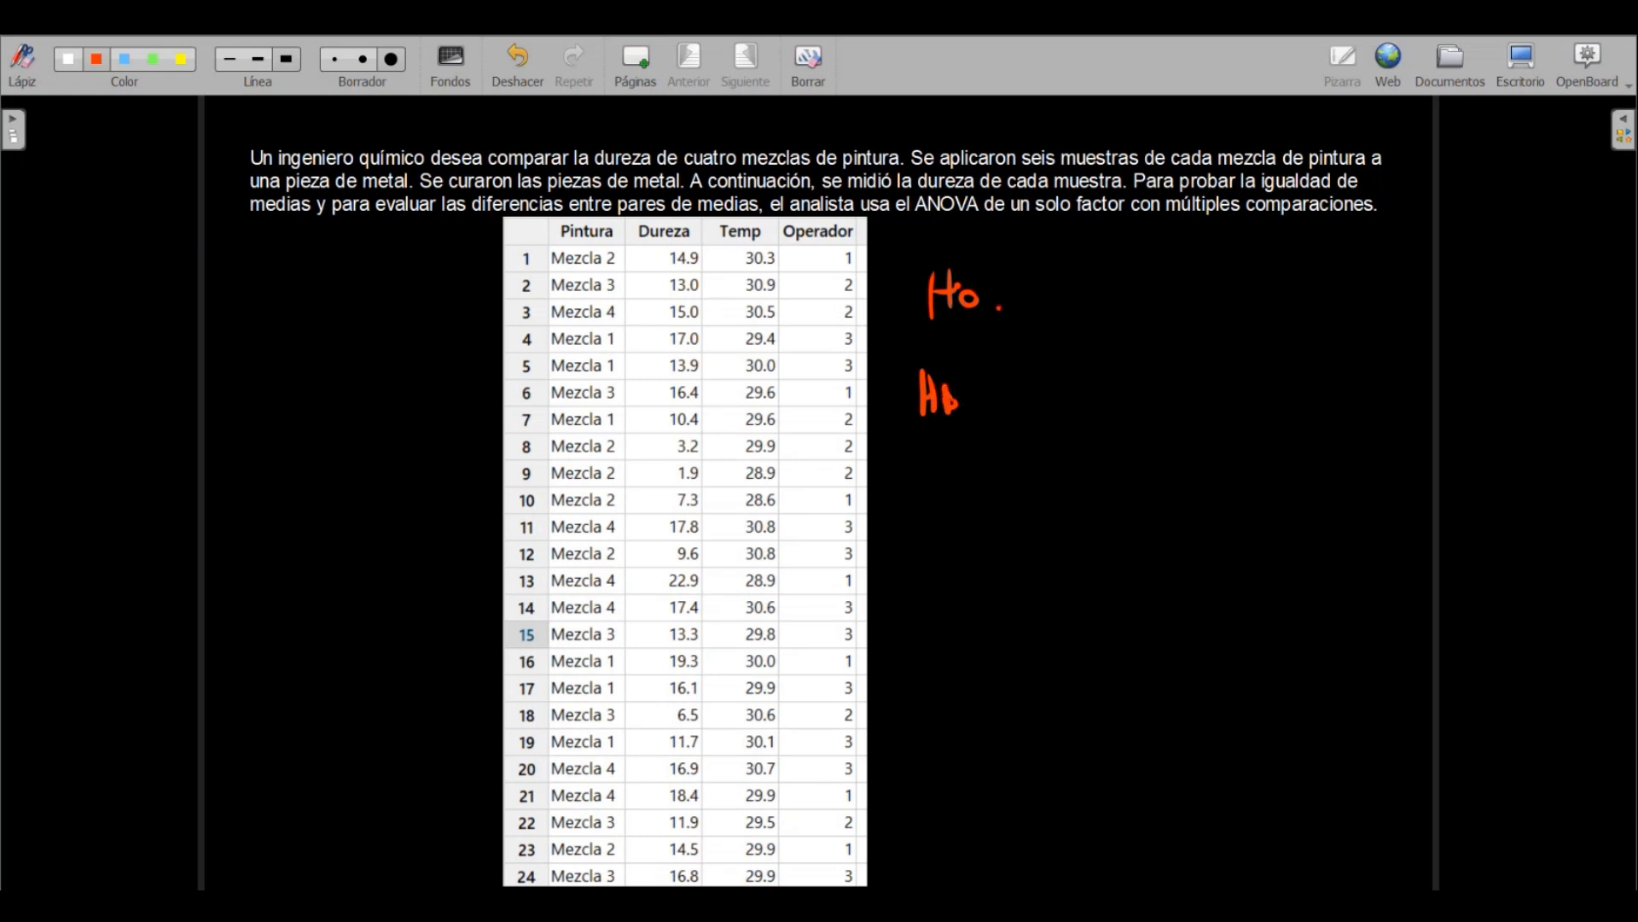
Complete the null hypothesis as "Ho: μ1 = μ2 = μ3 = μ4" and draw an arrow pointing at it
click(999, 296)
mouse_move(1043, 304)
mouse_down()
mouse_move(1063, 277)
mouse_move(1082, 307)
mouse_move(1120, 288)
mouse_up()
drag(1098, 299, 1234, 272)
mouse_move(1217, 286)
mouse_down()
mouse_move(1269, 257)
mouse_move(1297, 290)
mouse_move(1425, 271)
mouse_up()
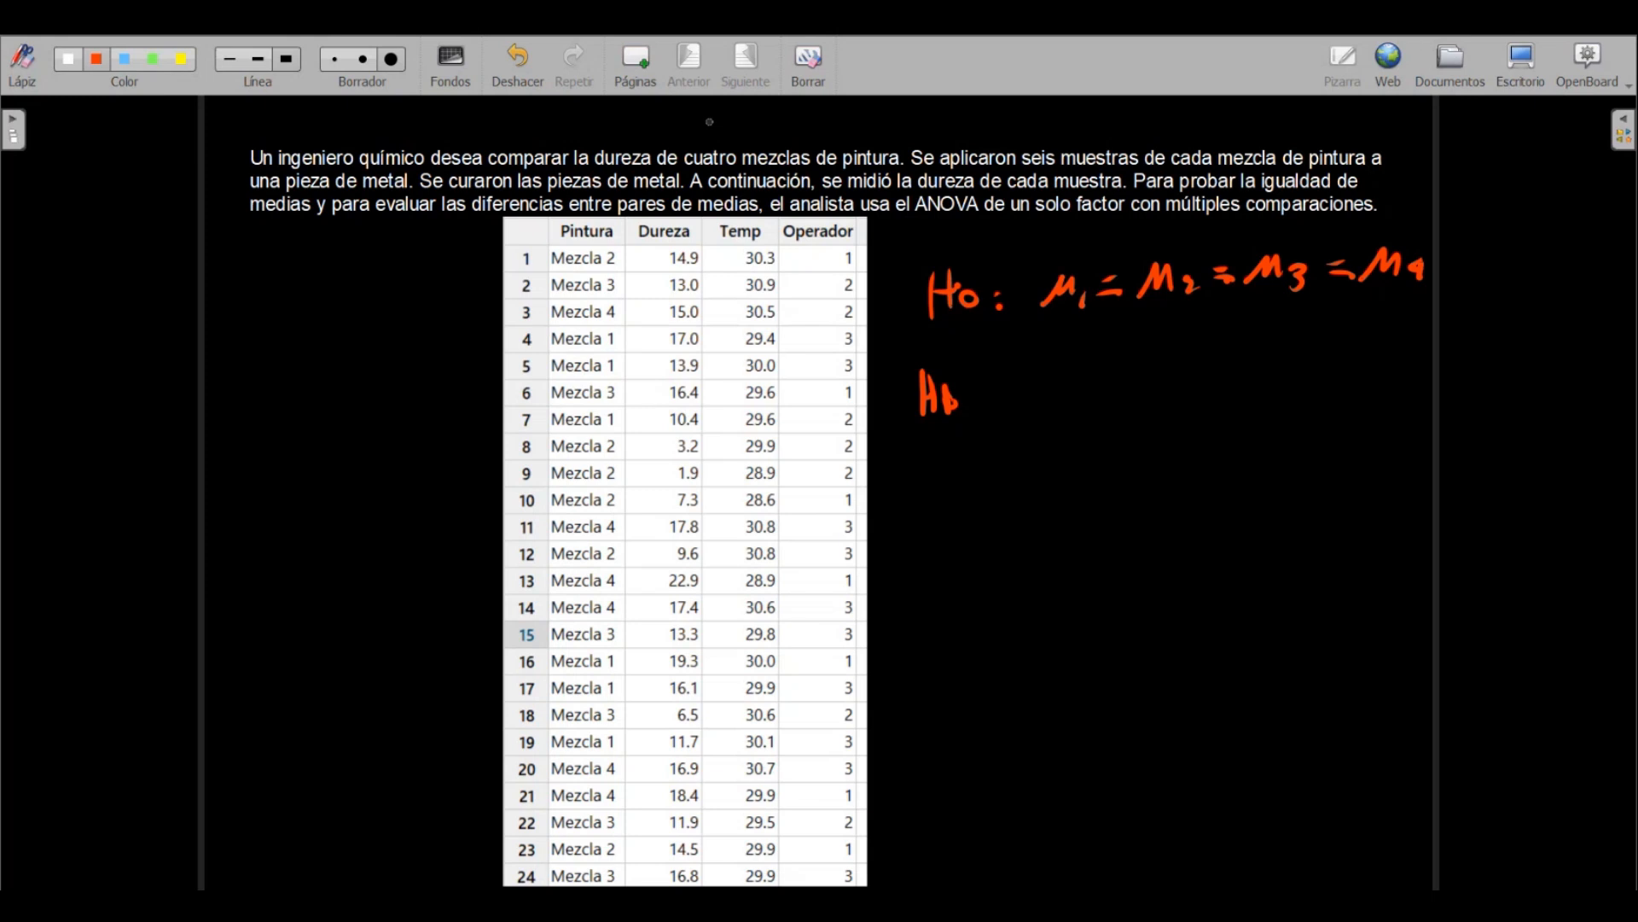
mouse_move(1551, 254)
mouse_down()
mouse_move(1512, 255)
mouse_move(1513, 241)
mouse_move(1530, 266)
mouse_up()
Draw an arrow after "Ha" and handwrite "Aceptada" beside it
drag(987, 402, 1026, 396)
mouse_move(992, 391)
mouse_down()
mouse_move(1024, 386)
mouse_move(1028, 406)
mouse_move(1106, 394)
mouse_up()
drag(1082, 381, 1159, 392)
mouse_move(1164, 378)
mouse_down()
mouse_move(1174, 389)
mouse_move(1208, 336)
mouse_up()
drag(1198, 329, 1196, 375)
drag(1215, 358, 1269, 374)
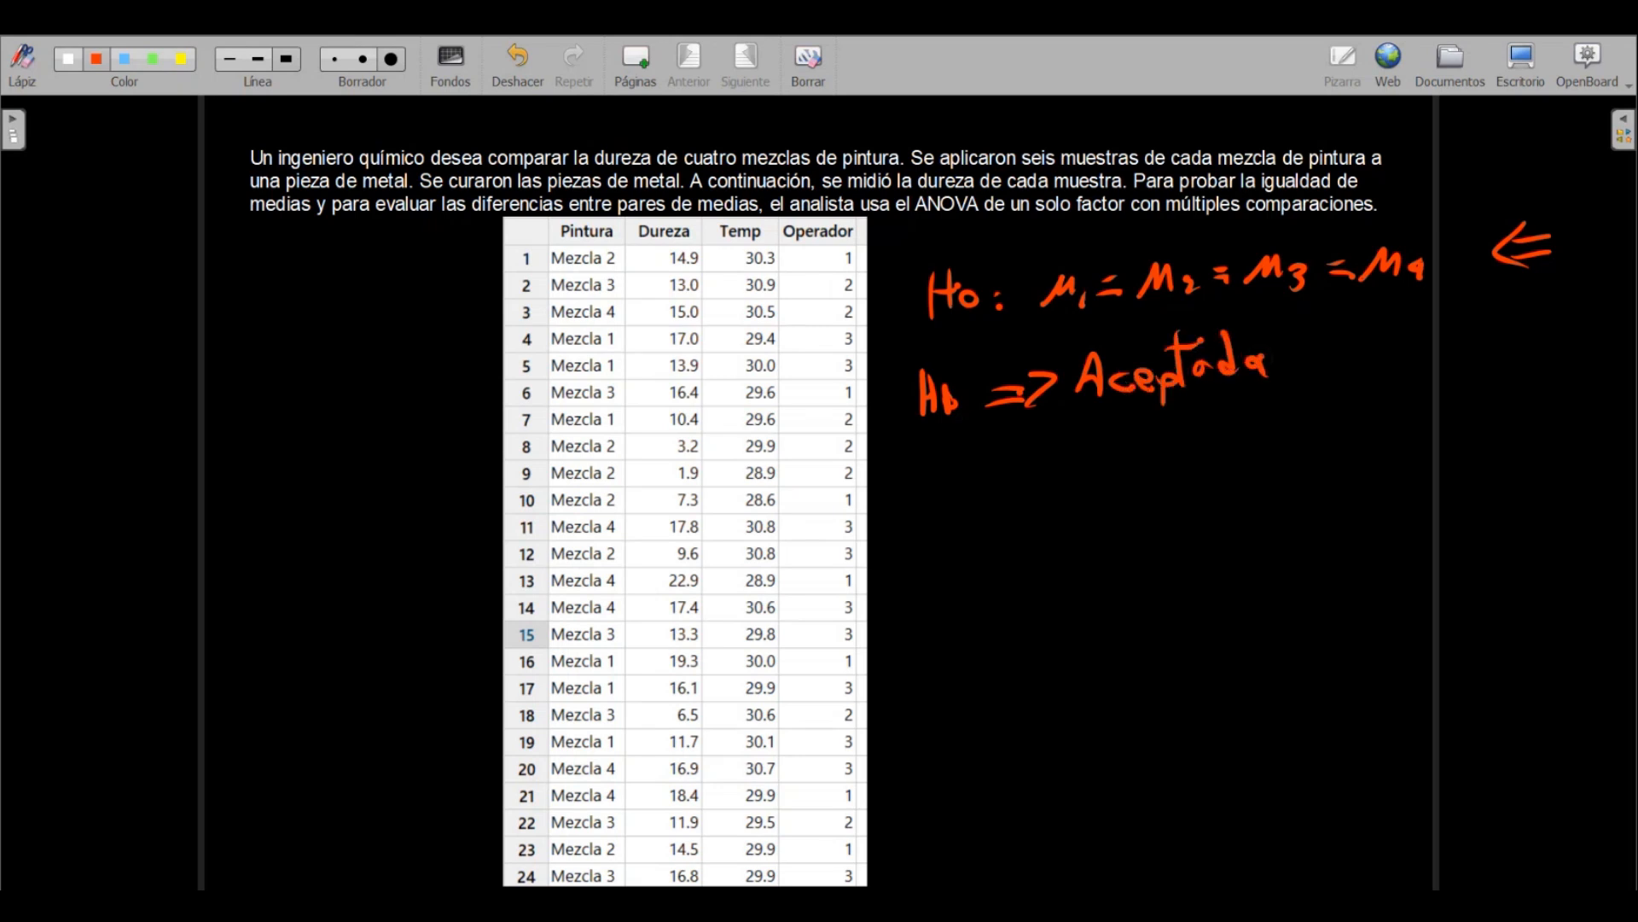
Handwrite "prueba post-Hoc" below the word "Aceptada"
drag(1082, 476, 1141, 469)
mouse_move(1146, 452)
mouse_down()
mouse_move(1170, 465)
mouse_move(1184, 444)
mouse_move(1198, 459)
mouse_up()
drag(1198, 452, 1250, 461)
click(1280, 433)
drag(1251, 424, 1282, 437)
mouse_move(1310, 384)
mouse_down()
mouse_move(1310, 428)
mouse_move(1331, 394)
mouse_up()
drag(1339, 422, 1406, 396)
mouse_move(1407, 365)
mouse_down()
mouse_move(1405, 411)
mouse_move(1420, 393)
mouse_move(1478, 394)
mouse_up()
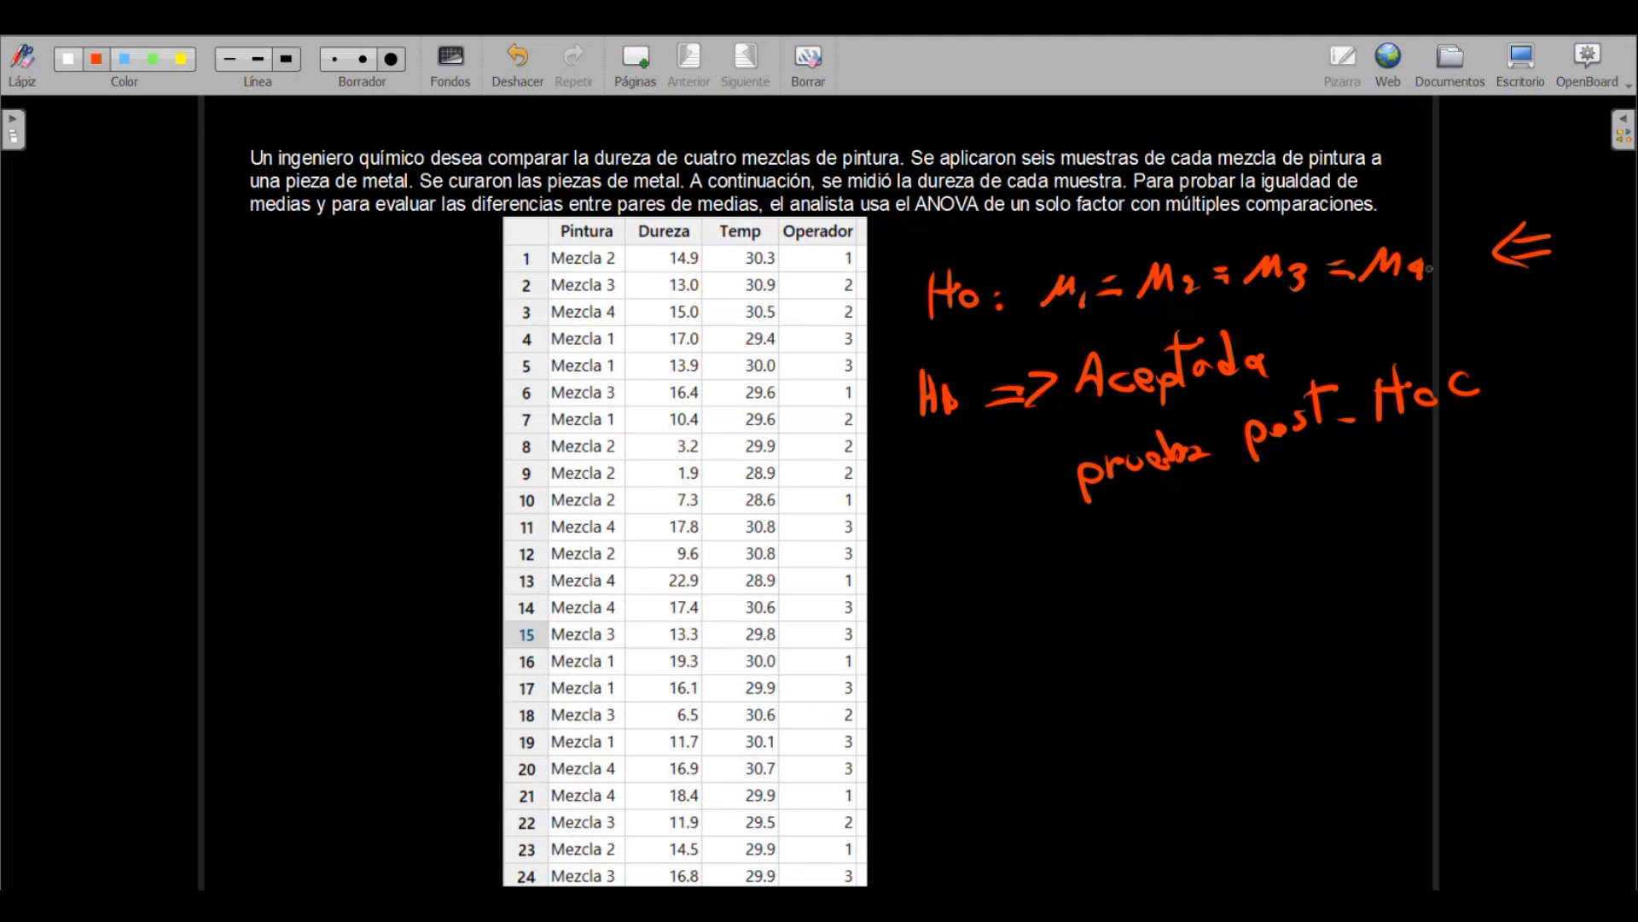
Switch to Minitab and start a one-factor ANOVA (Un solo factor) on the paint-hardness worksheet
click(1521, 62)
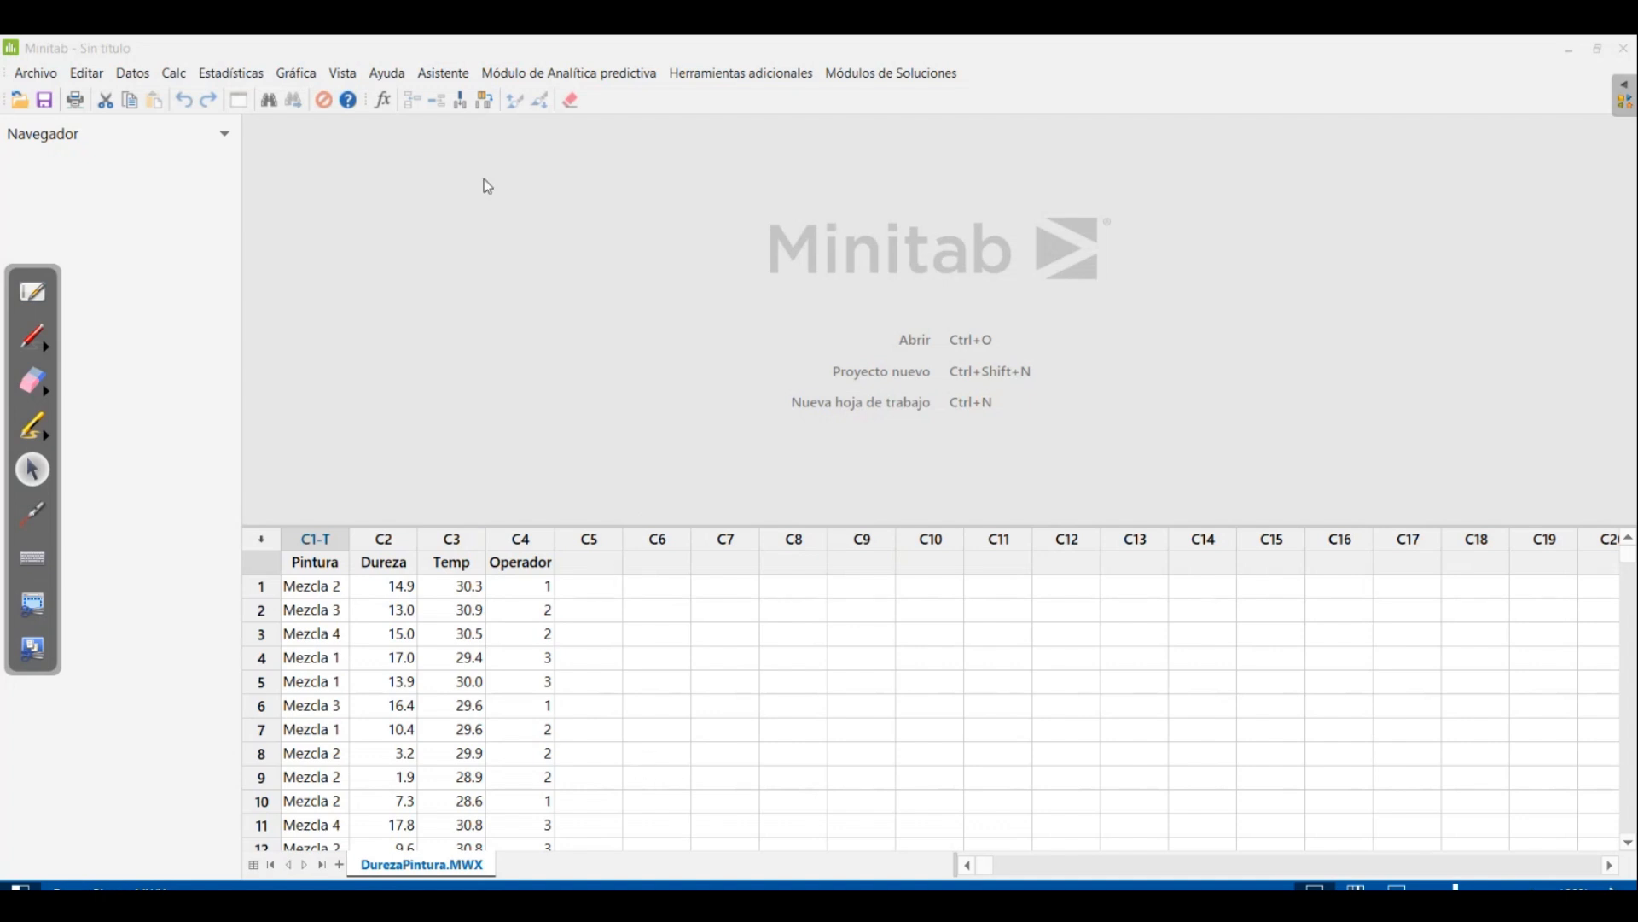
click(223, 75)
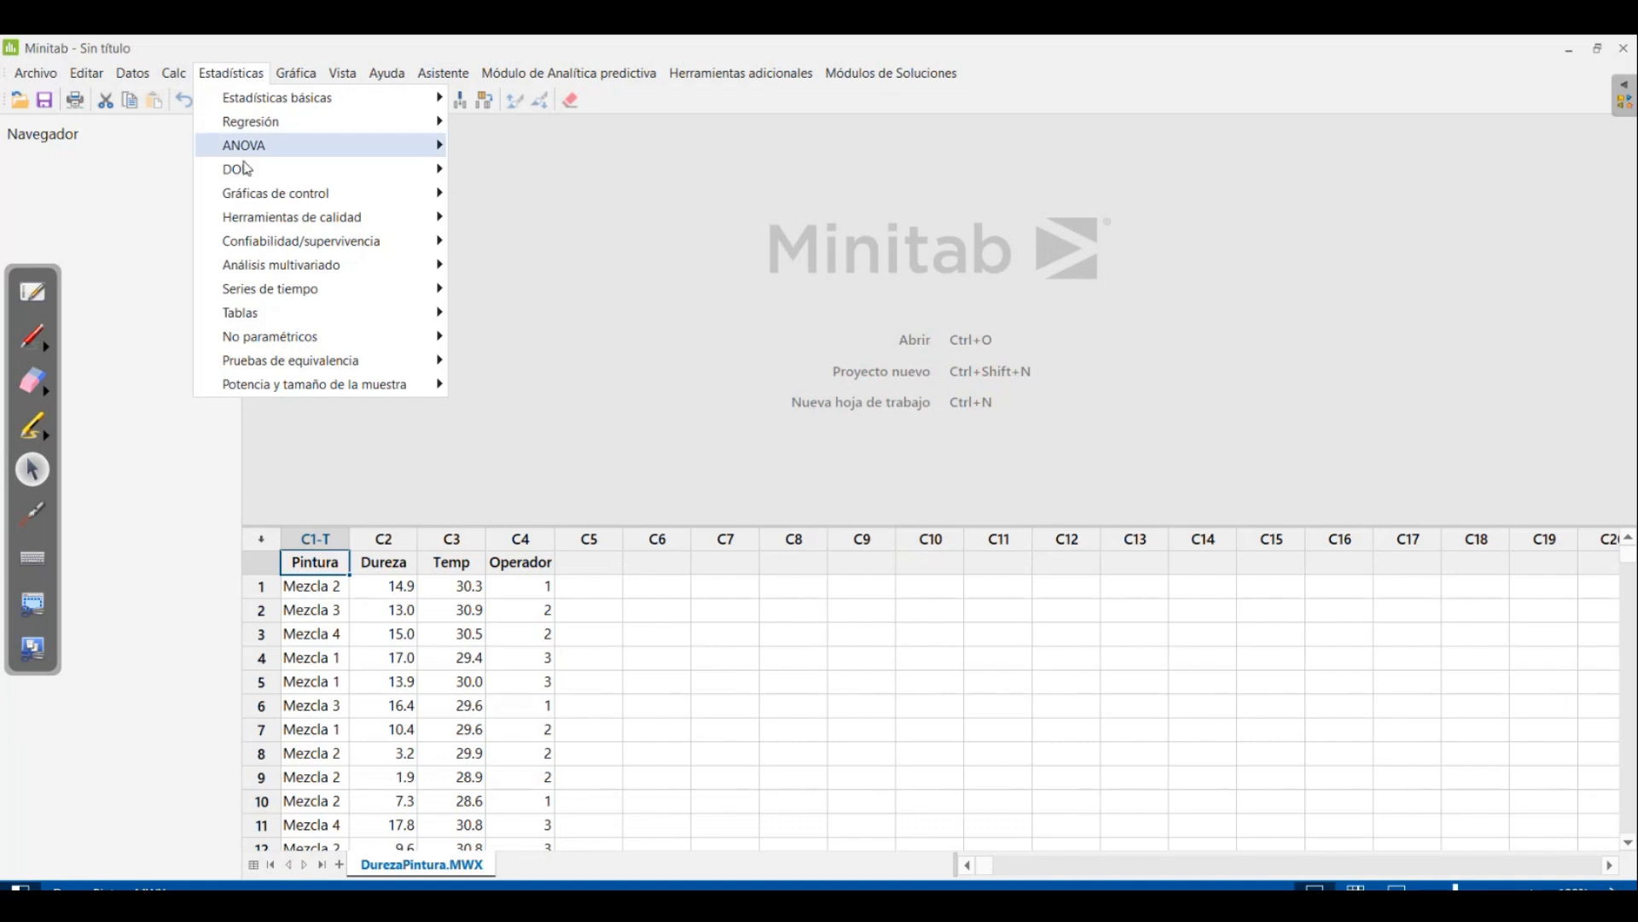
mouse_move(256, 145)
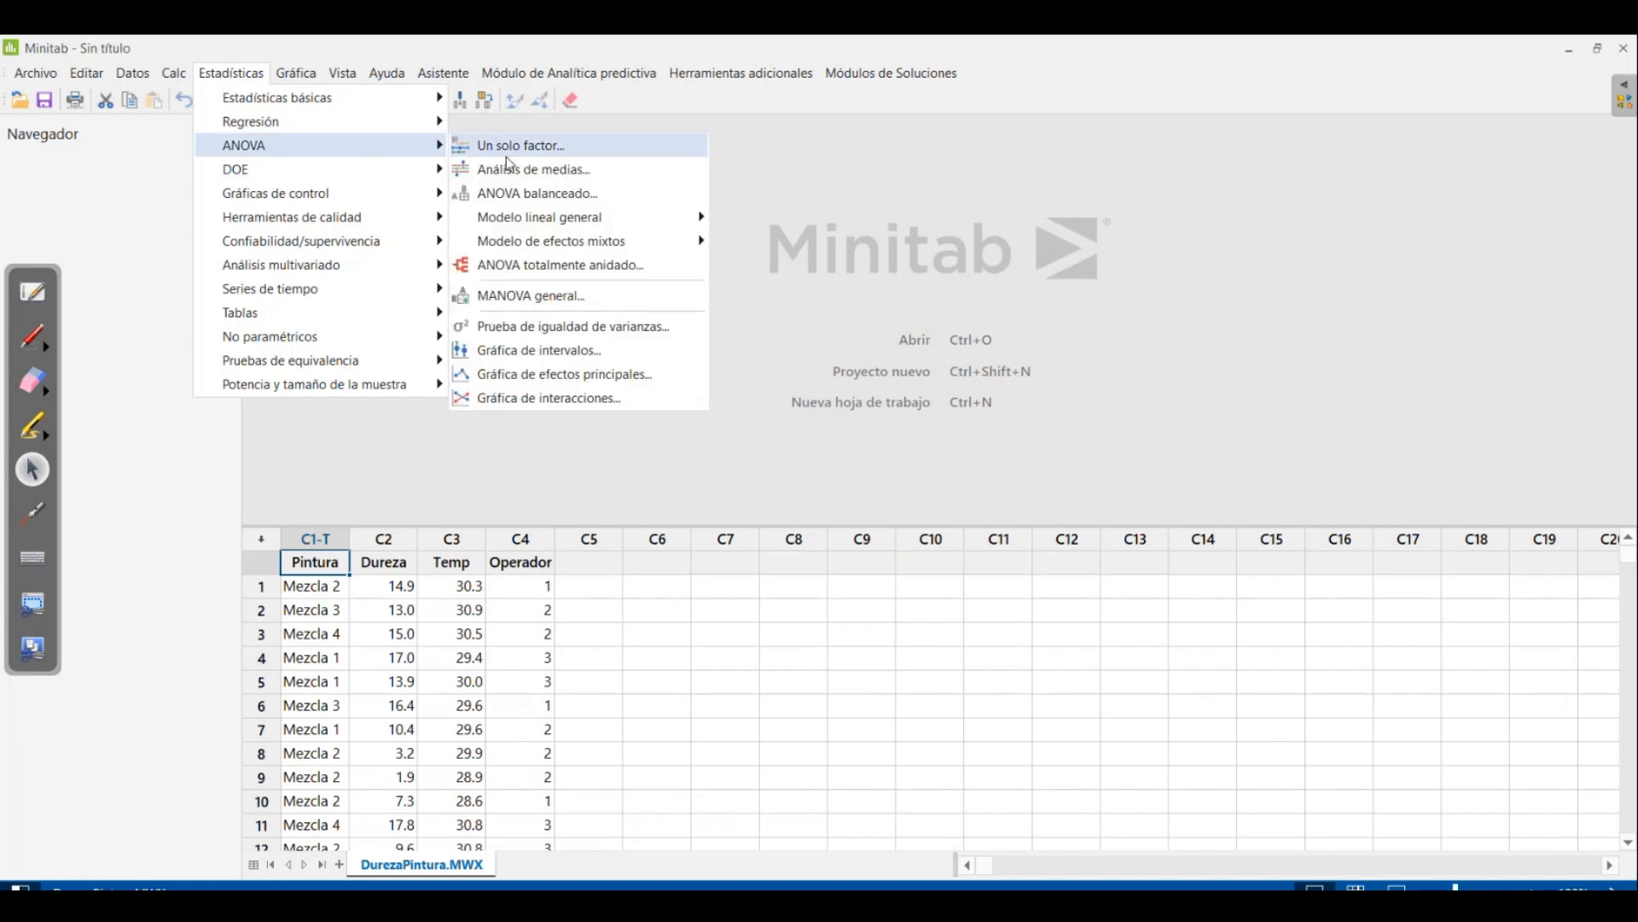
click(555, 150)
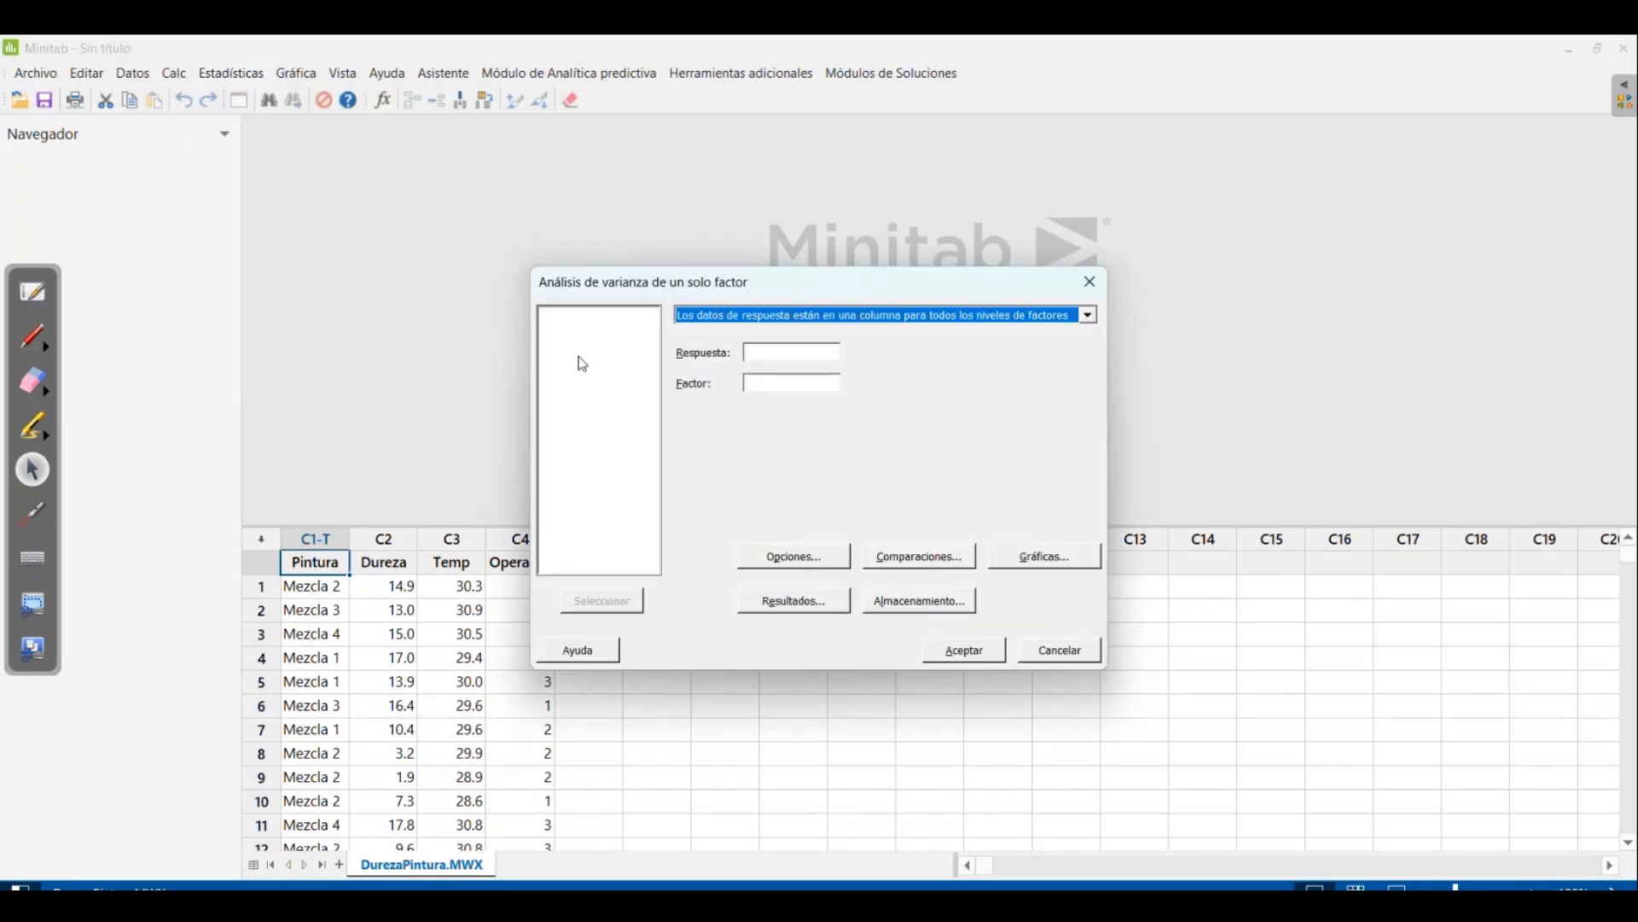
Try the separate-column-per-level response layout, and return to one response column for all factor levels
click(1058, 315)
click(1044, 344)
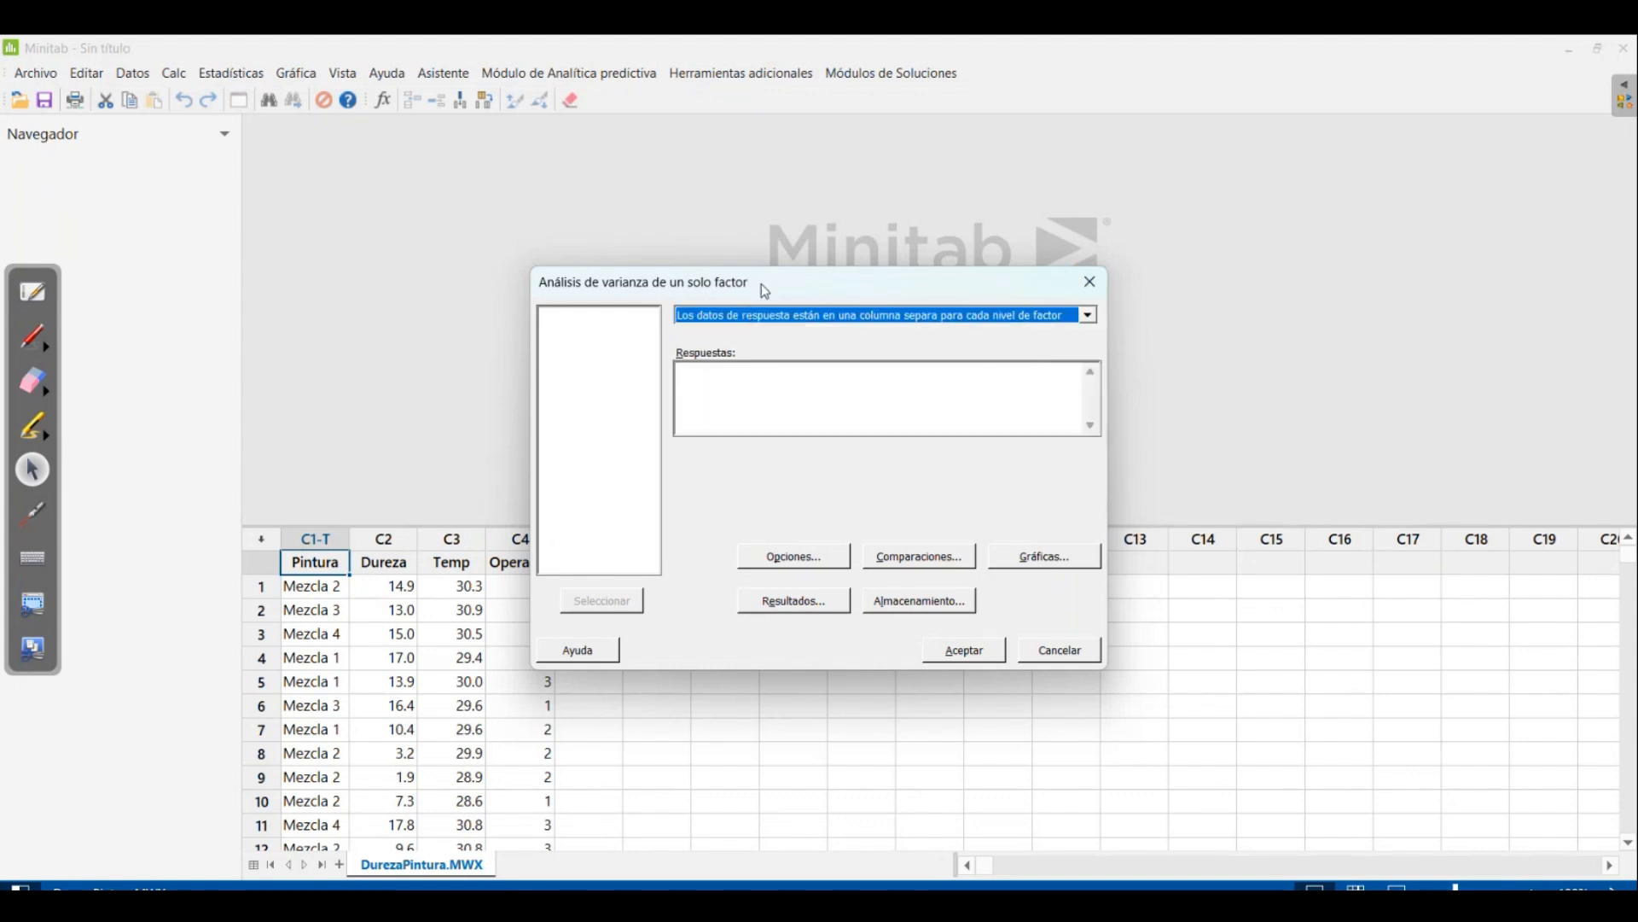
drag(765, 291, 871, 191)
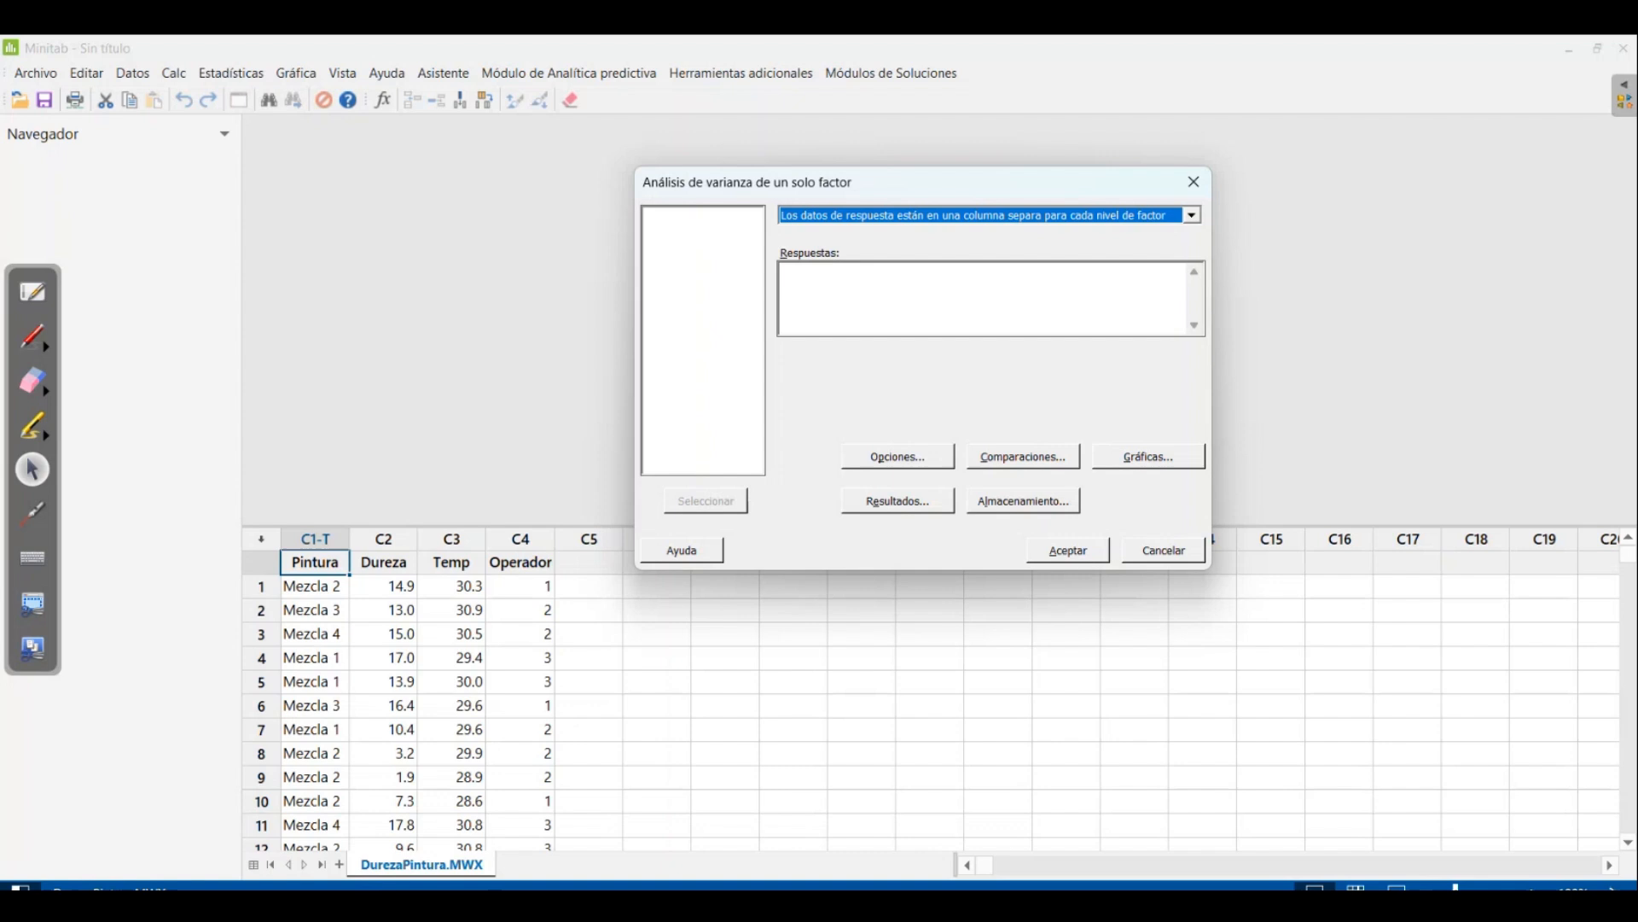
click(819, 282)
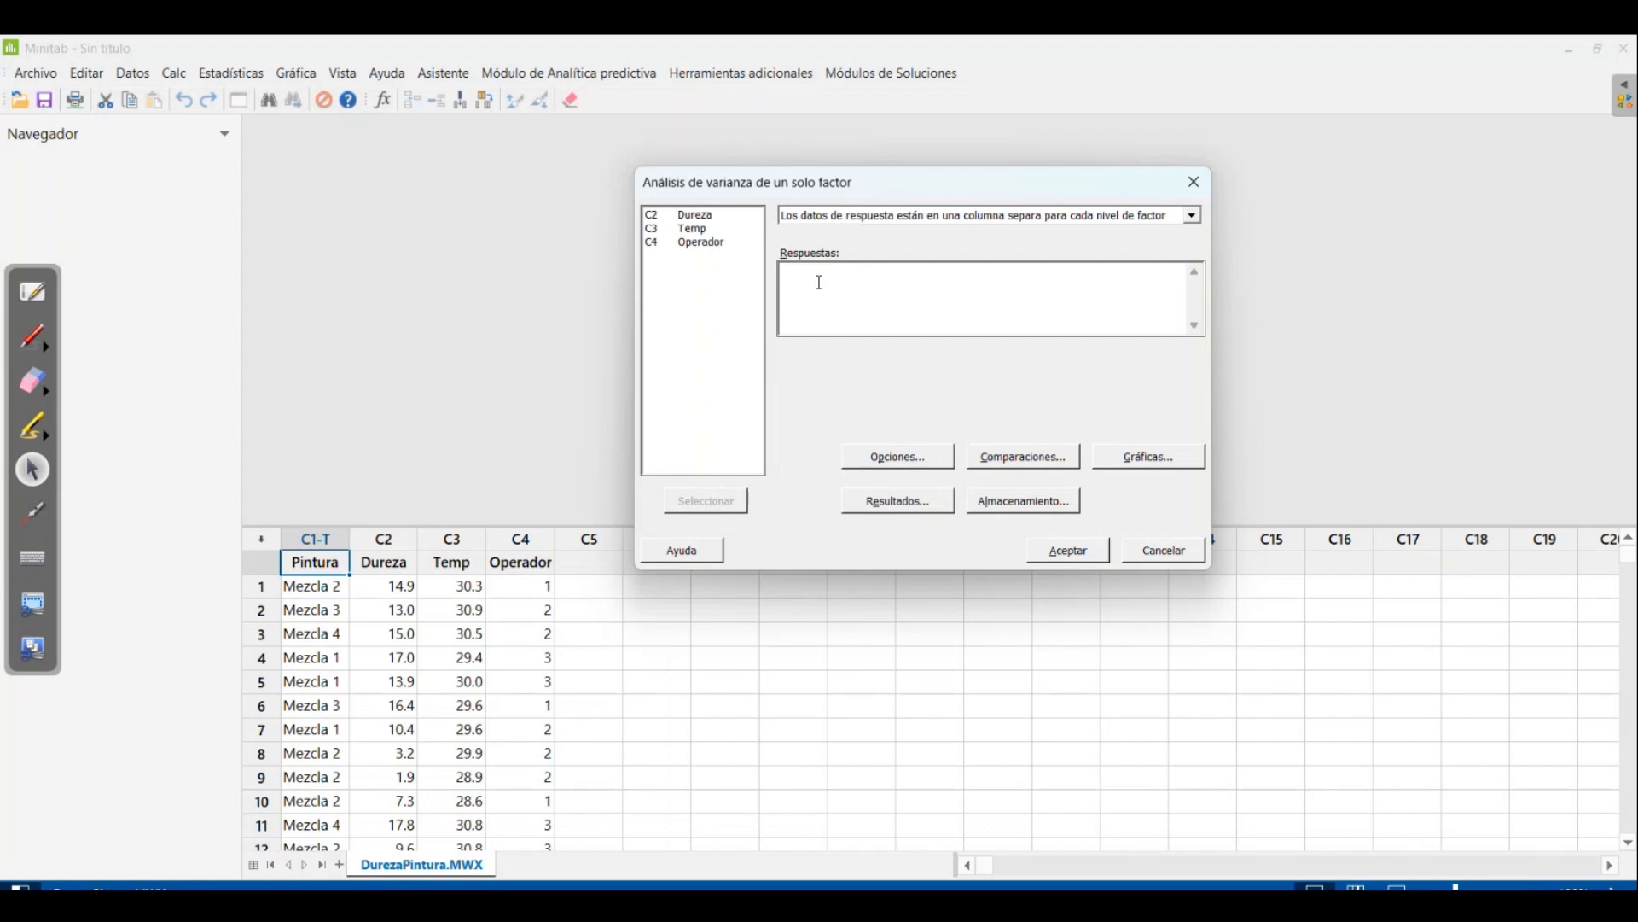
click(847, 217)
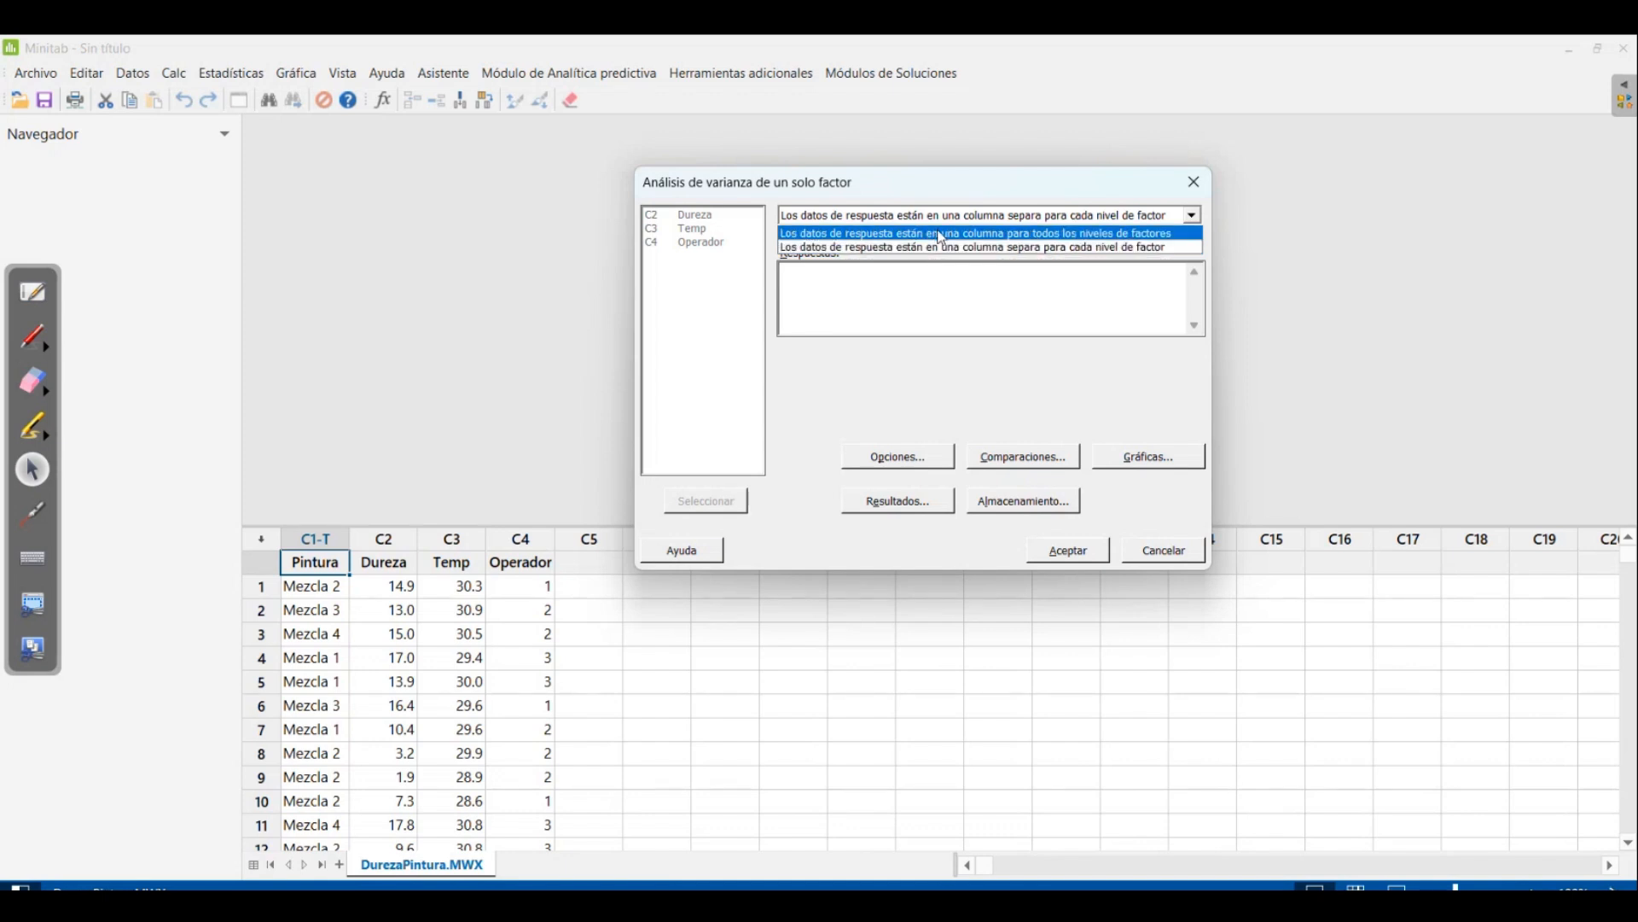
click(825, 235)
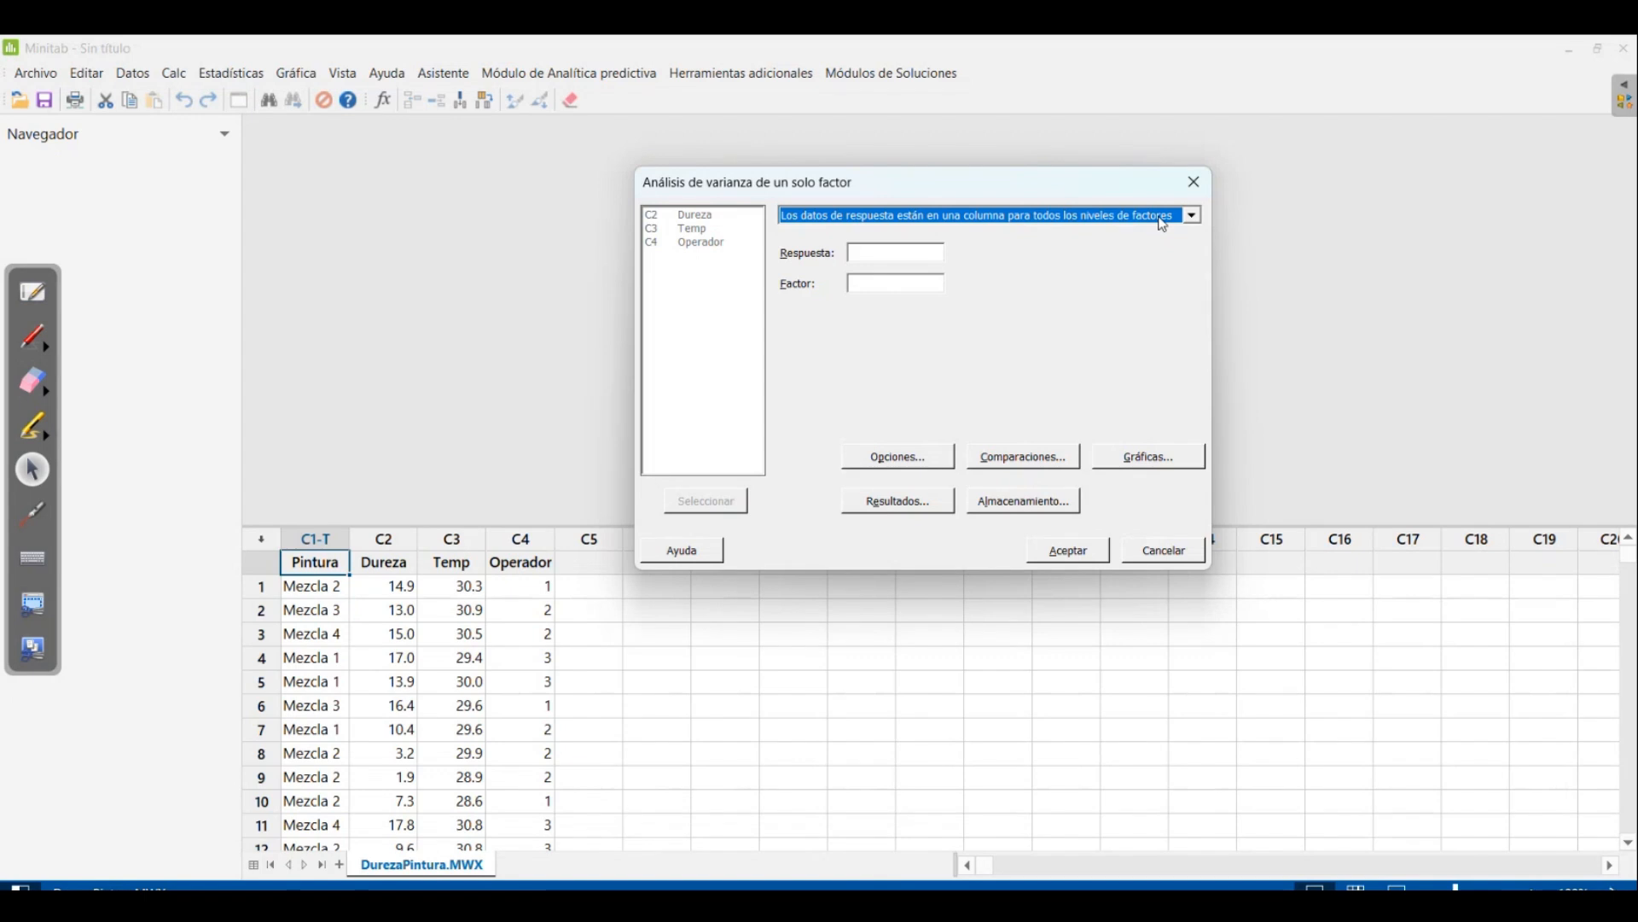
Set Dureza as the response and Pintura as the factor of the one-factor ANOVA
click(886, 251)
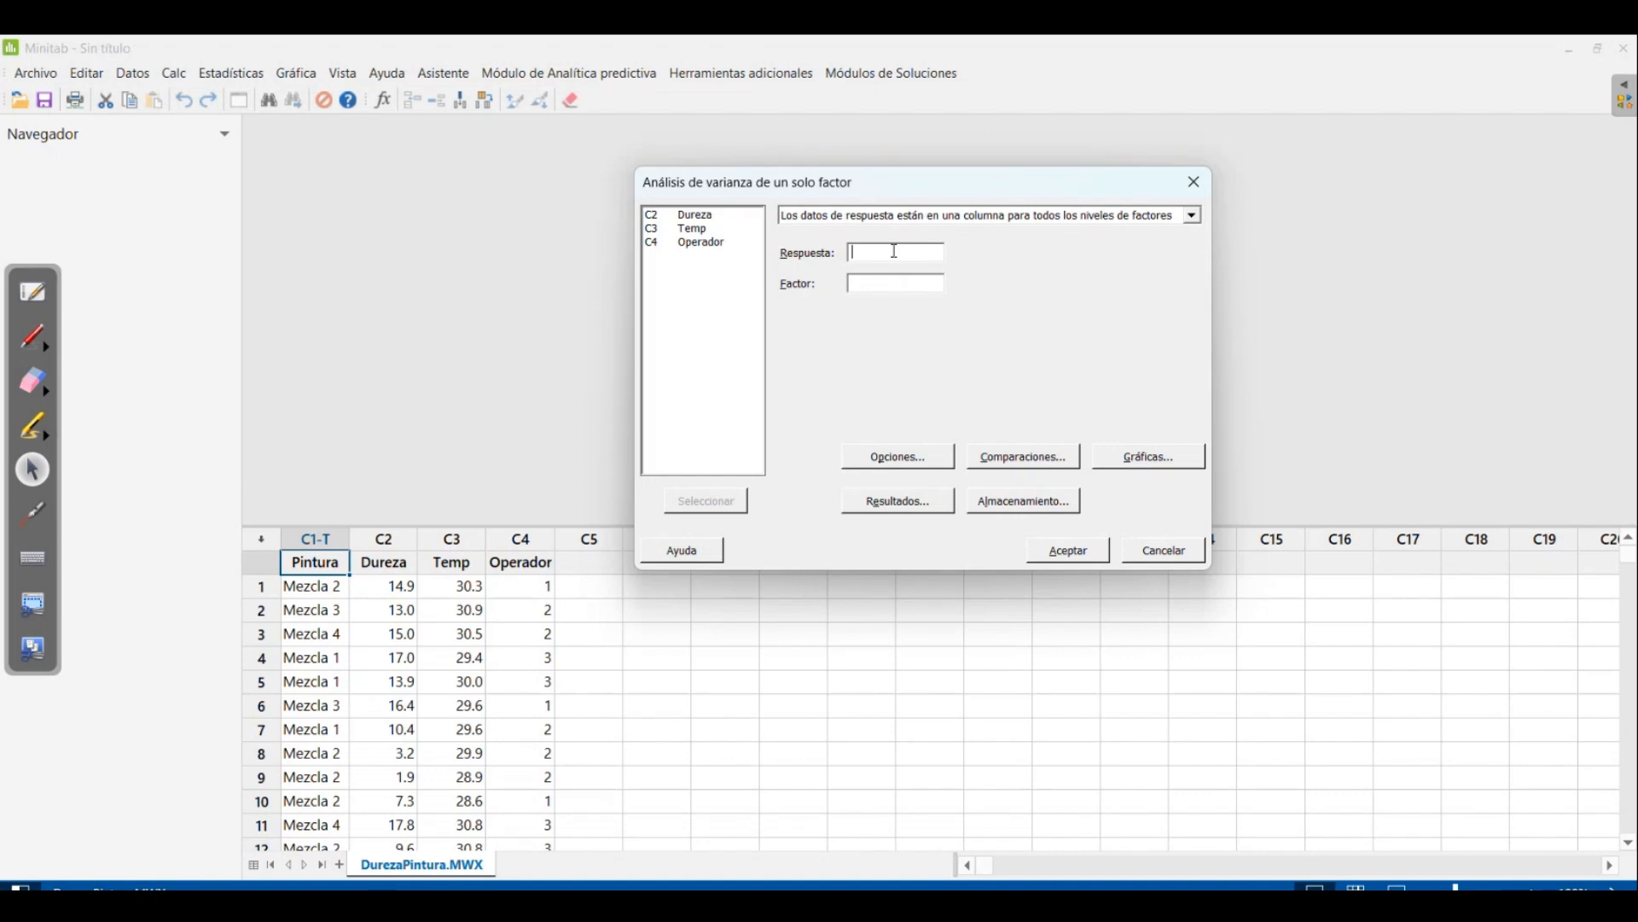
double_click(693, 215)
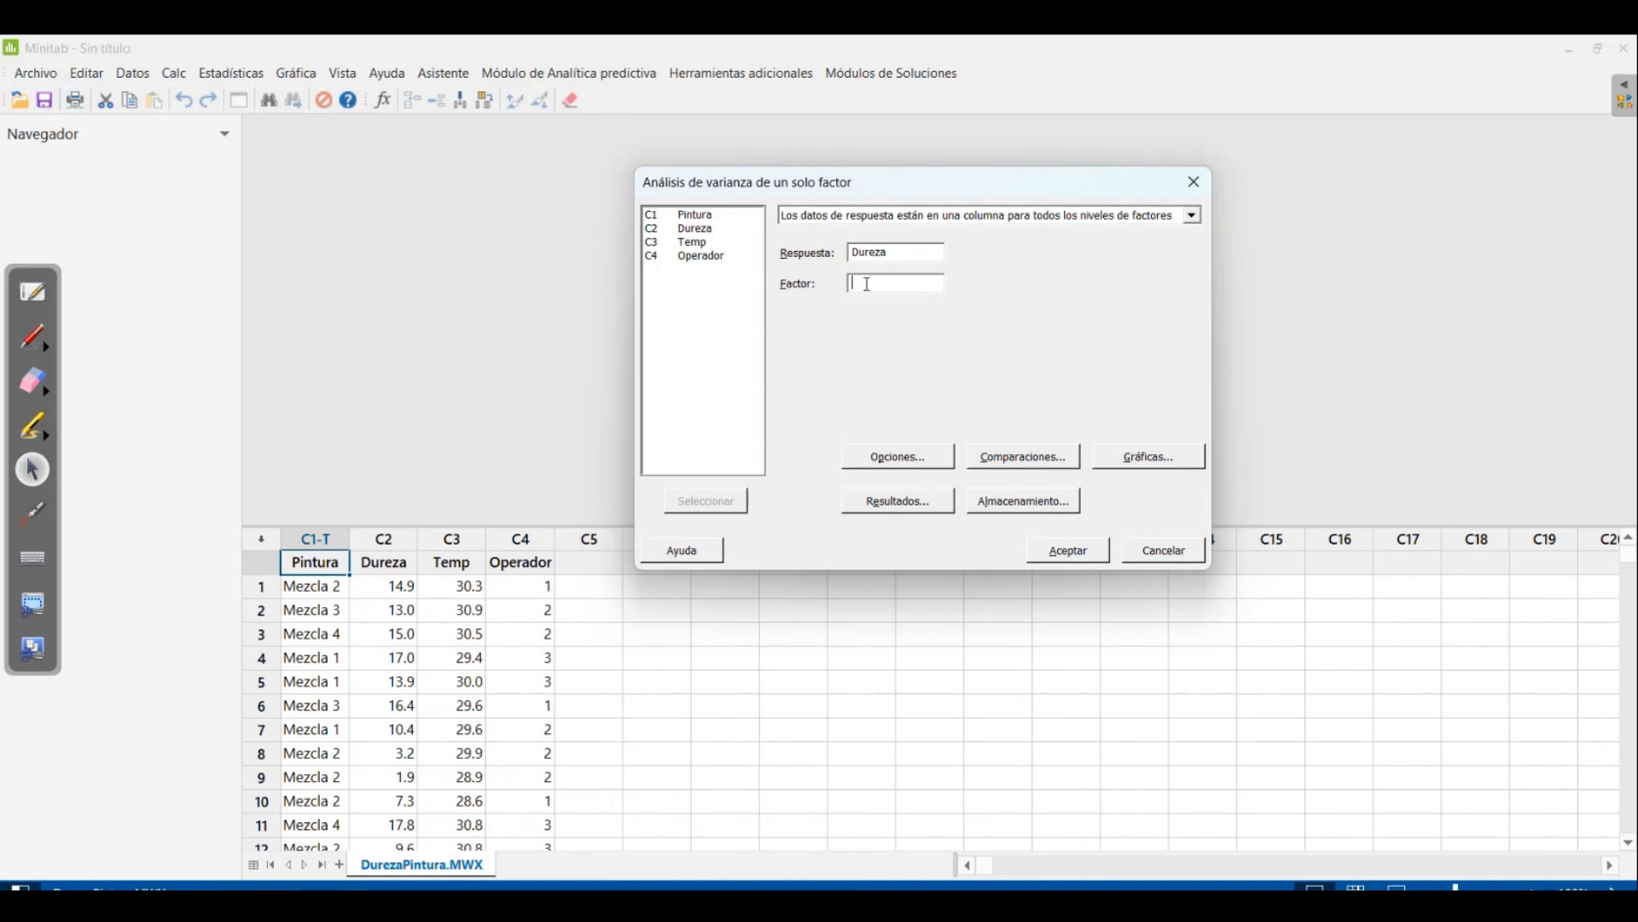
double_click(702, 218)
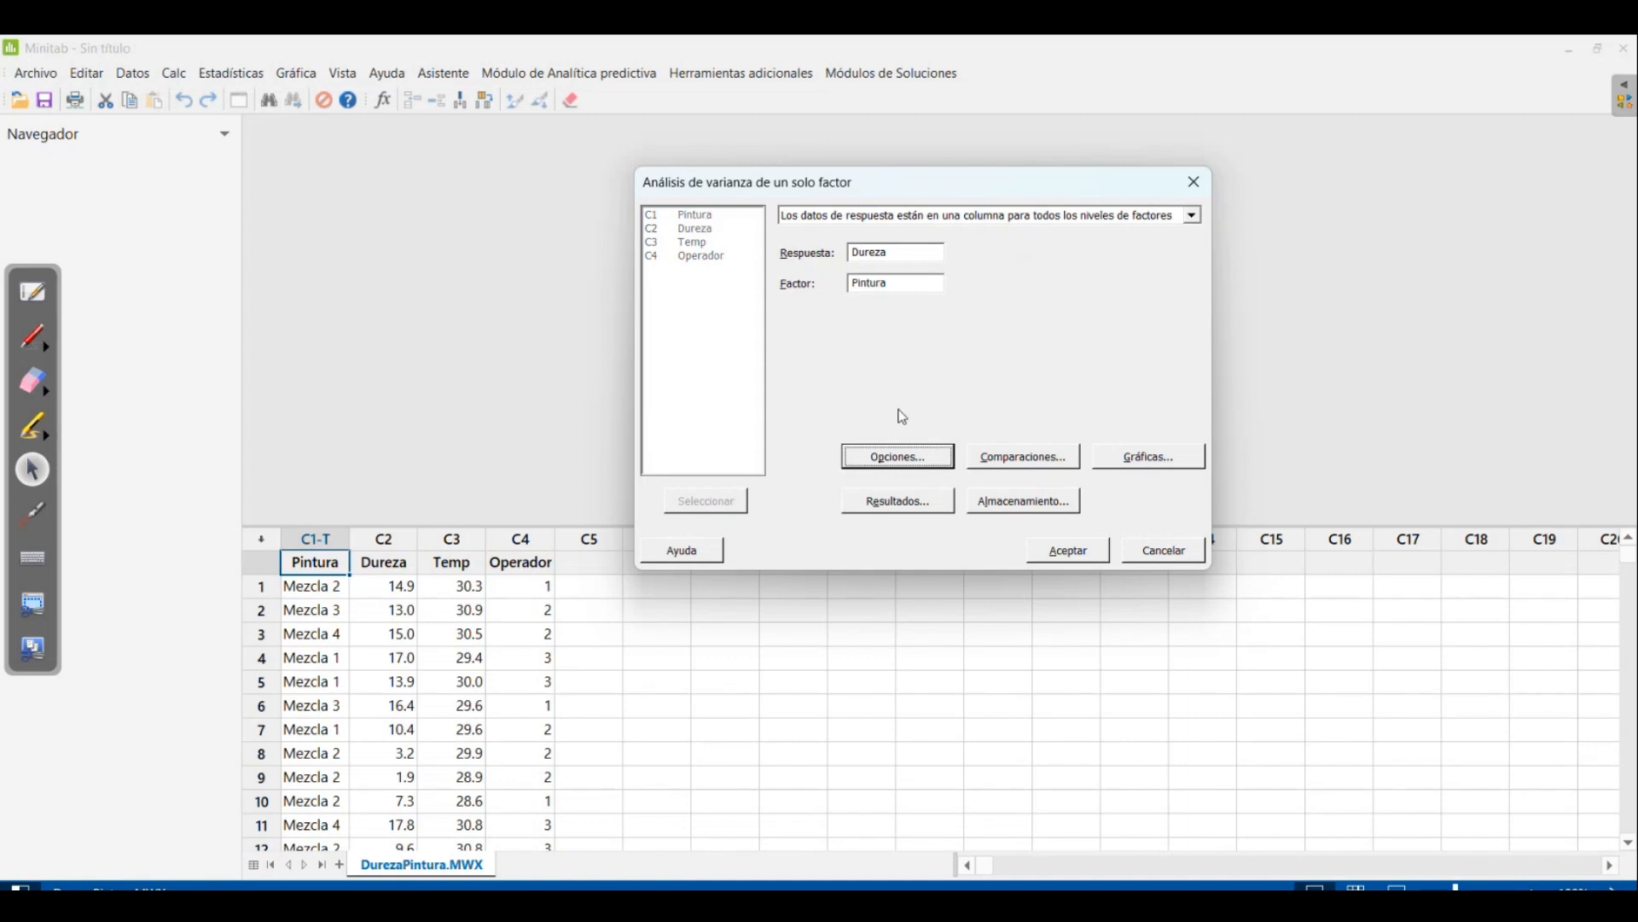
Accept the default ANOVA options and open the multiple comparisons settings
click(909, 457)
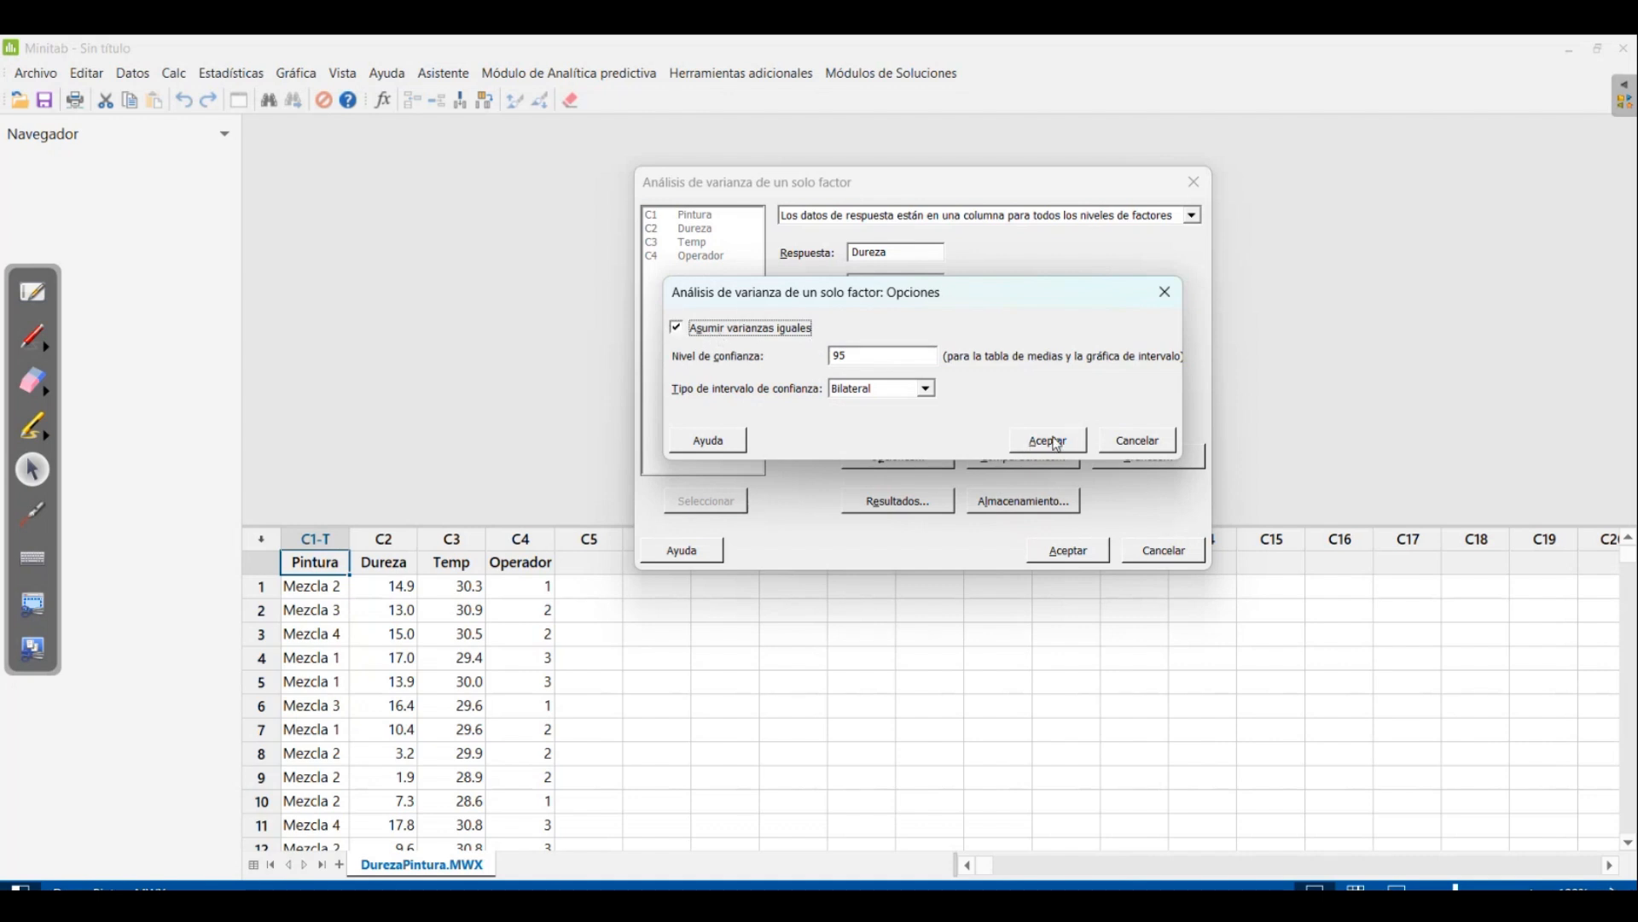
click(1058, 452)
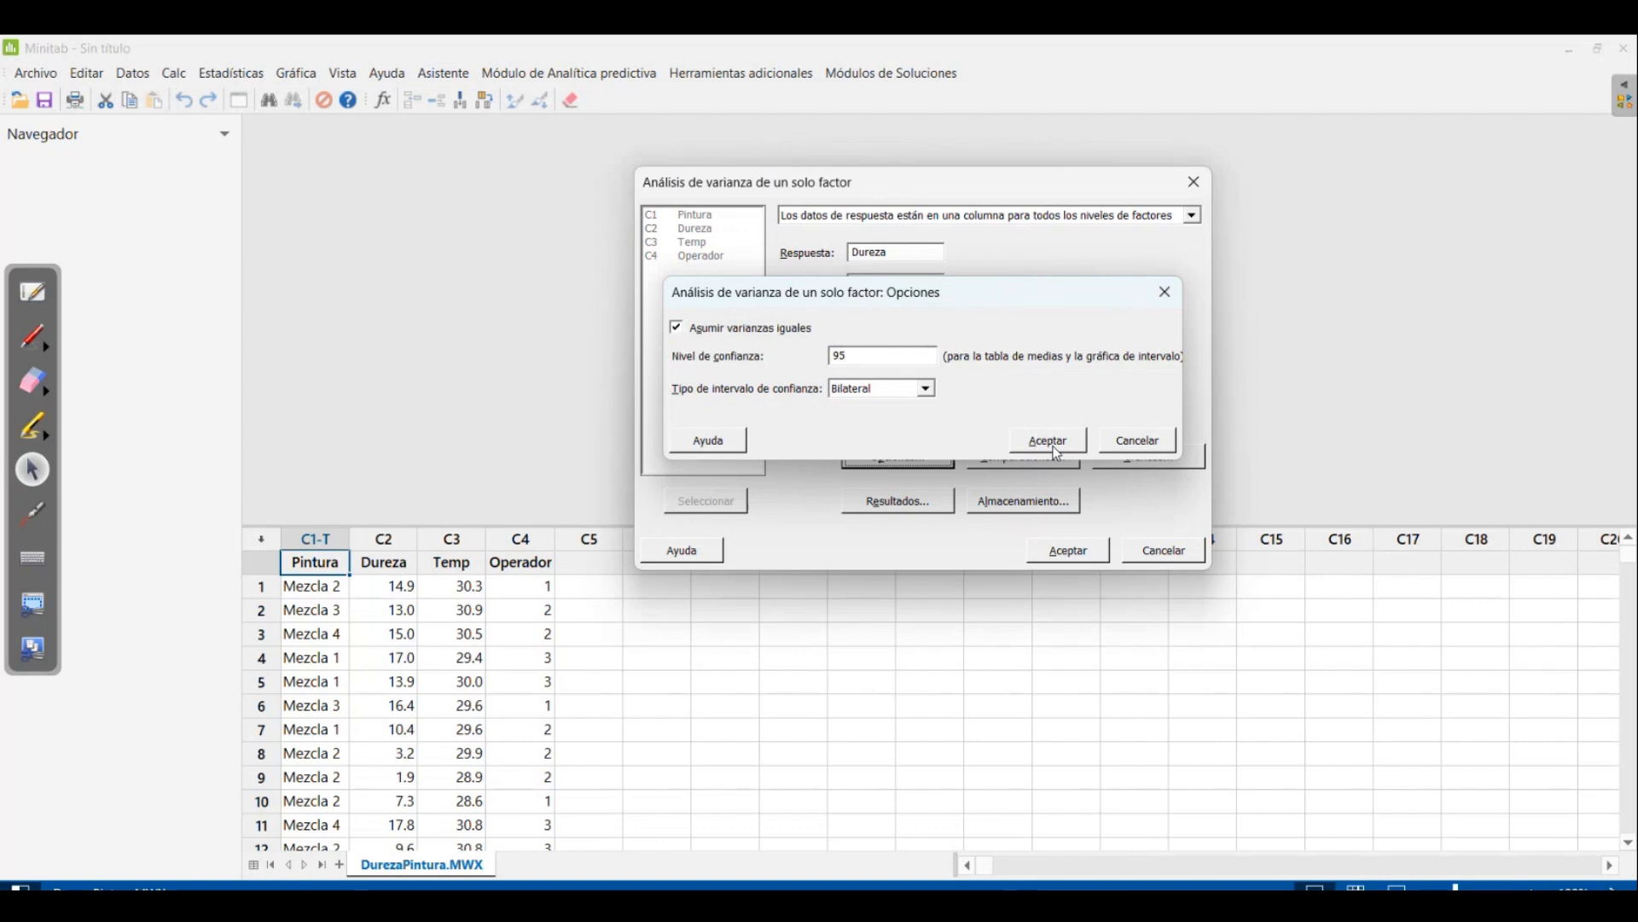
click(1048, 461)
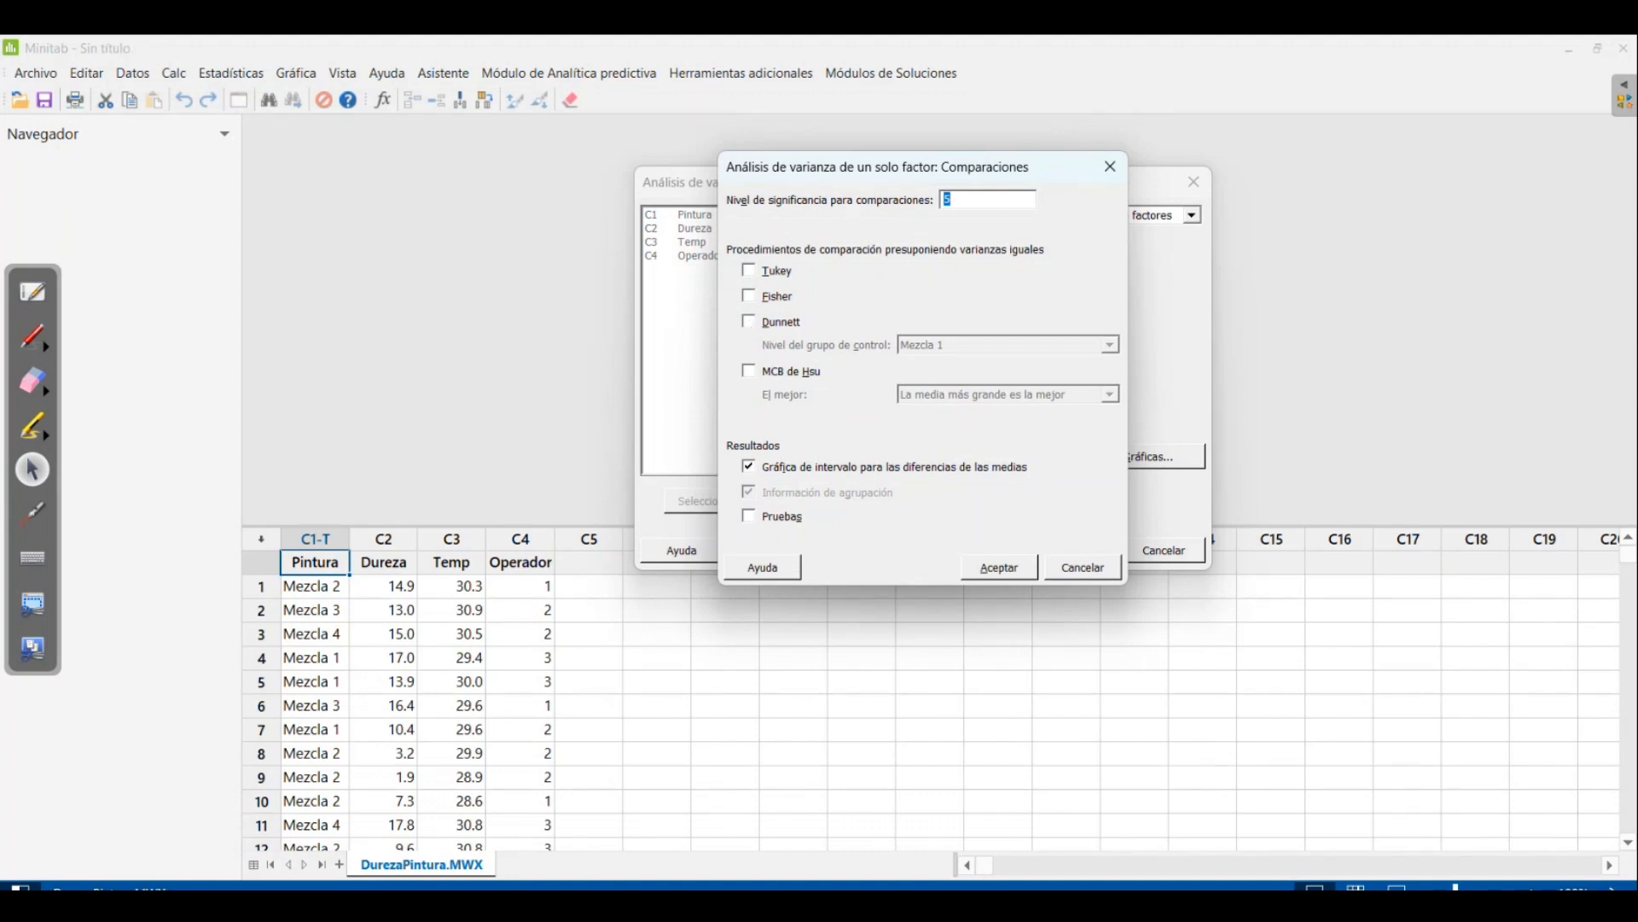
Open the image pruebas post-hoc.png from the Curso DOE folder and enlarge it to read the post-hoc test selection criteria
key(alt+Tab)
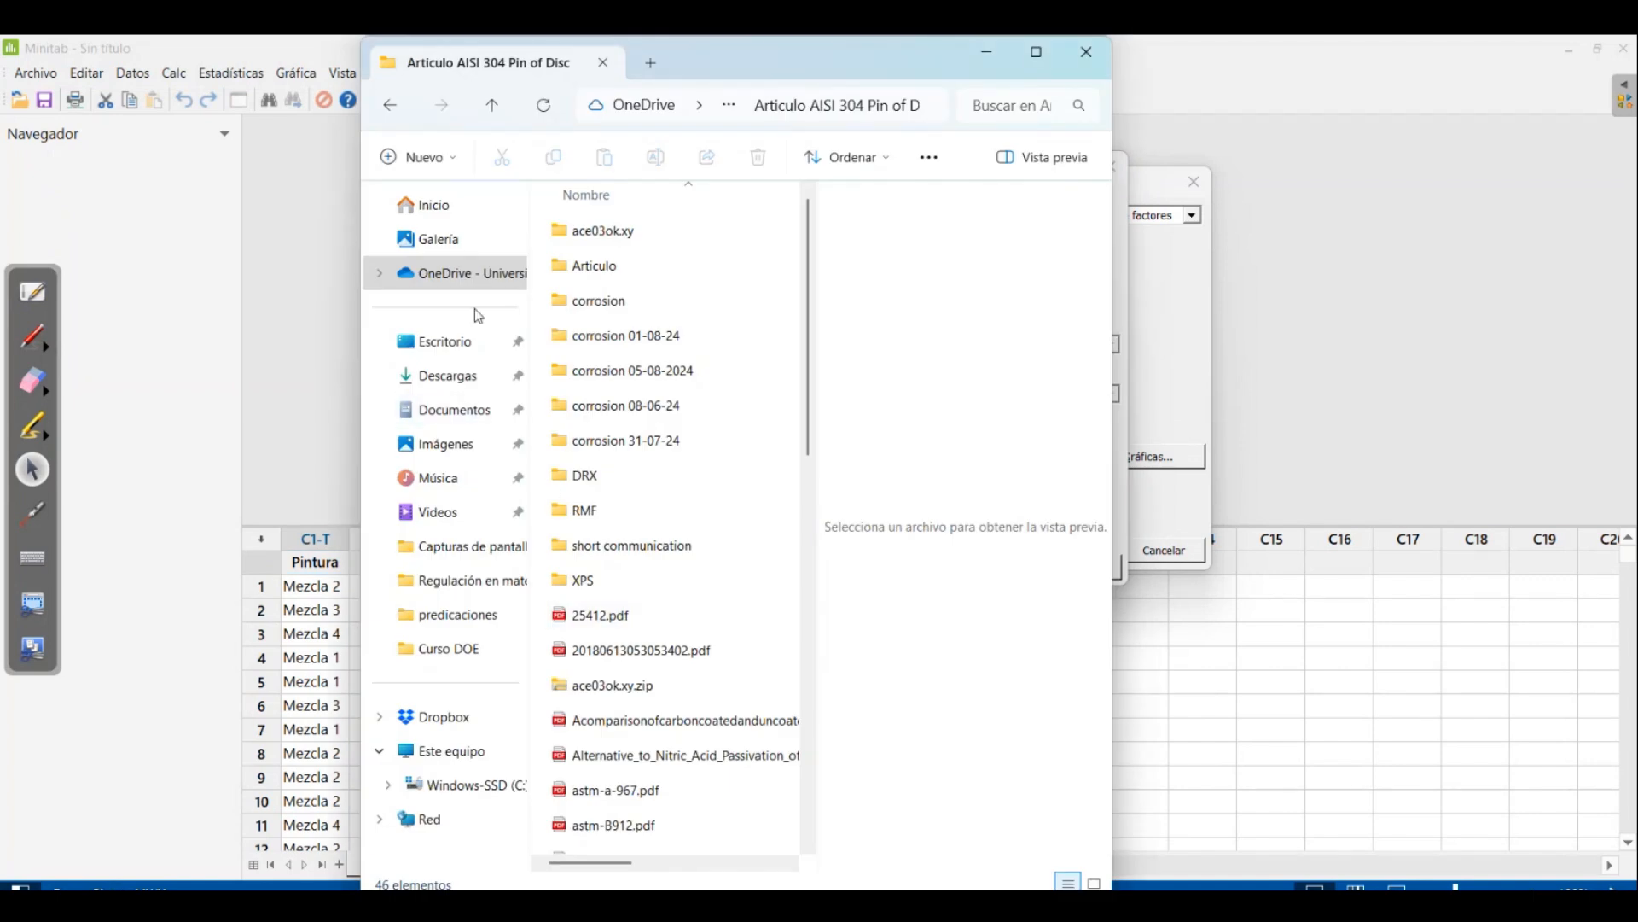
click(455, 379)
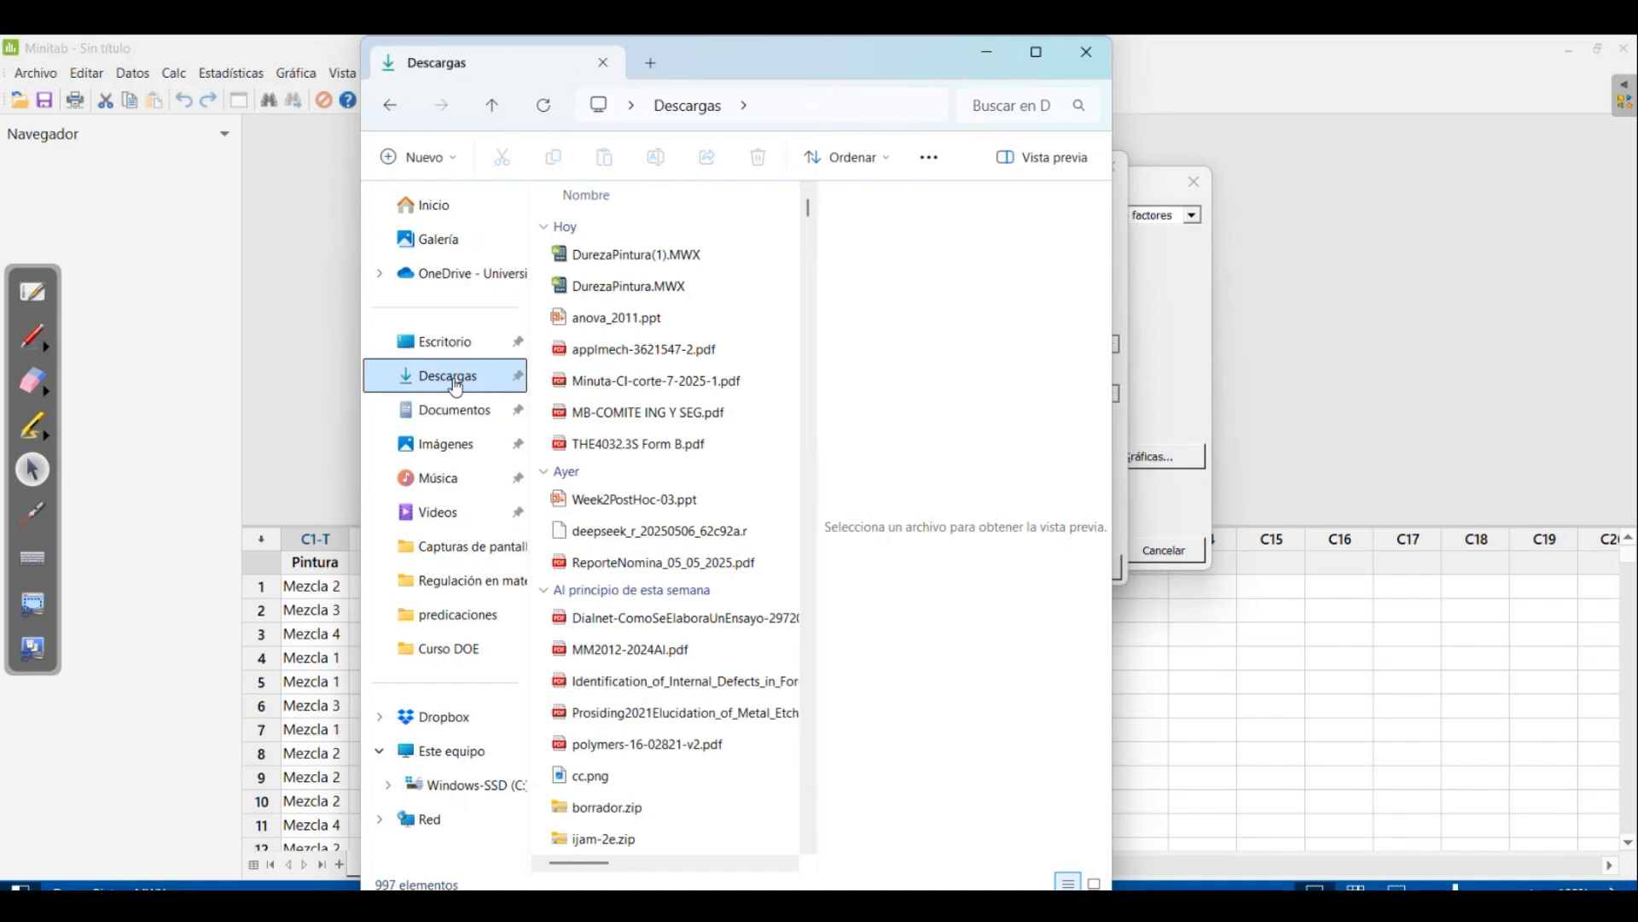
click(460, 649)
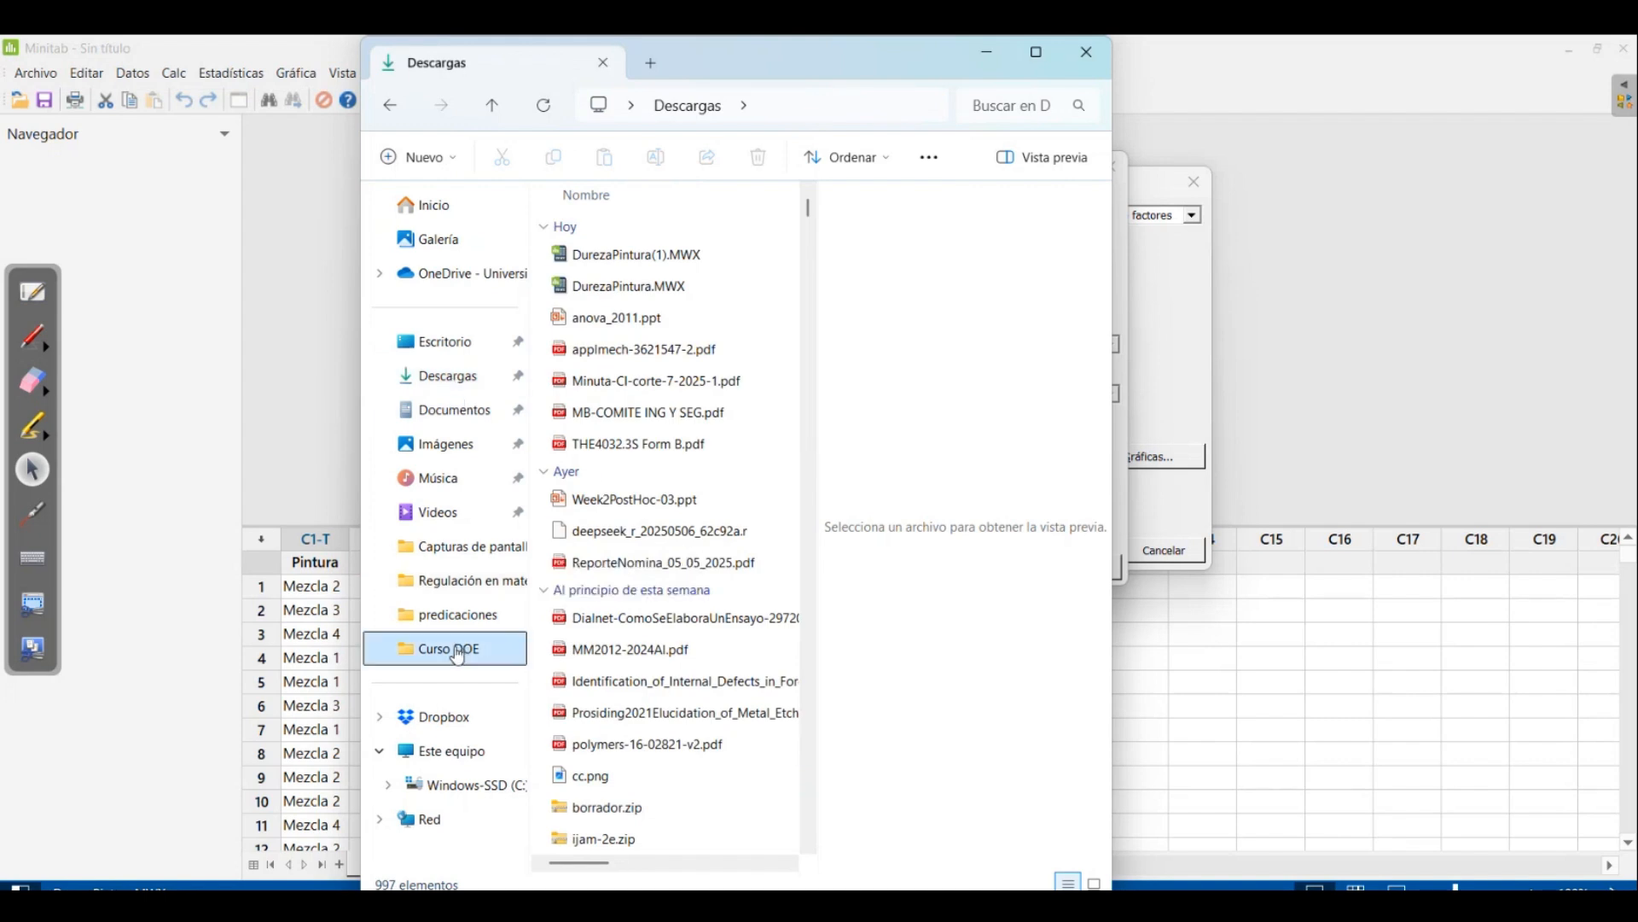
scroll(715, 558, down, 10)
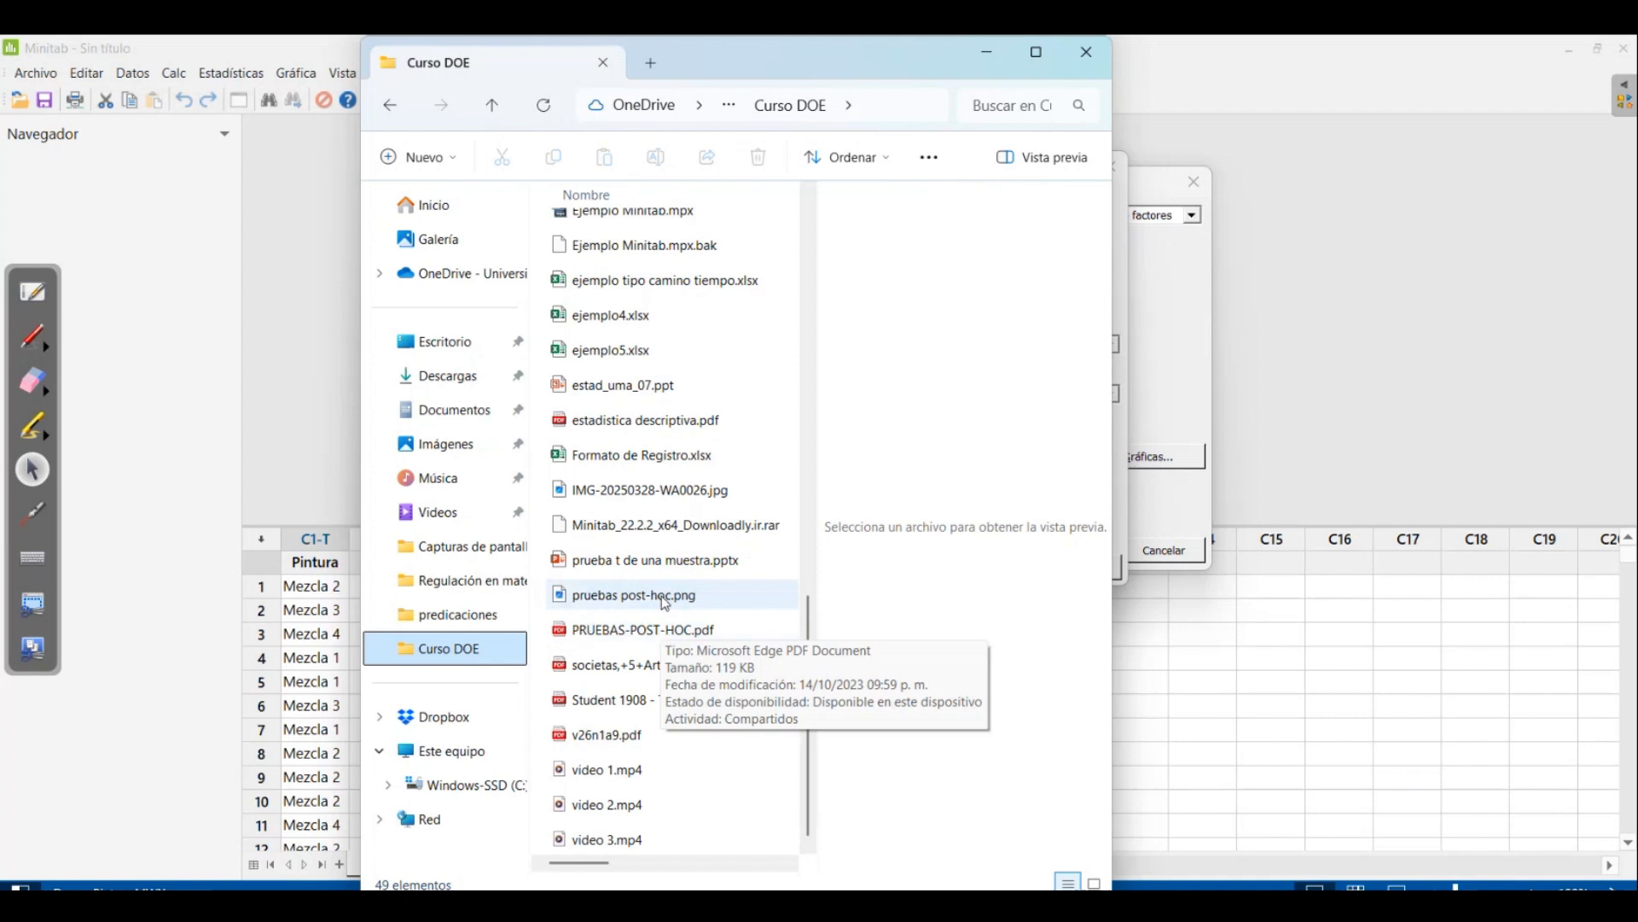
double_click(666, 602)
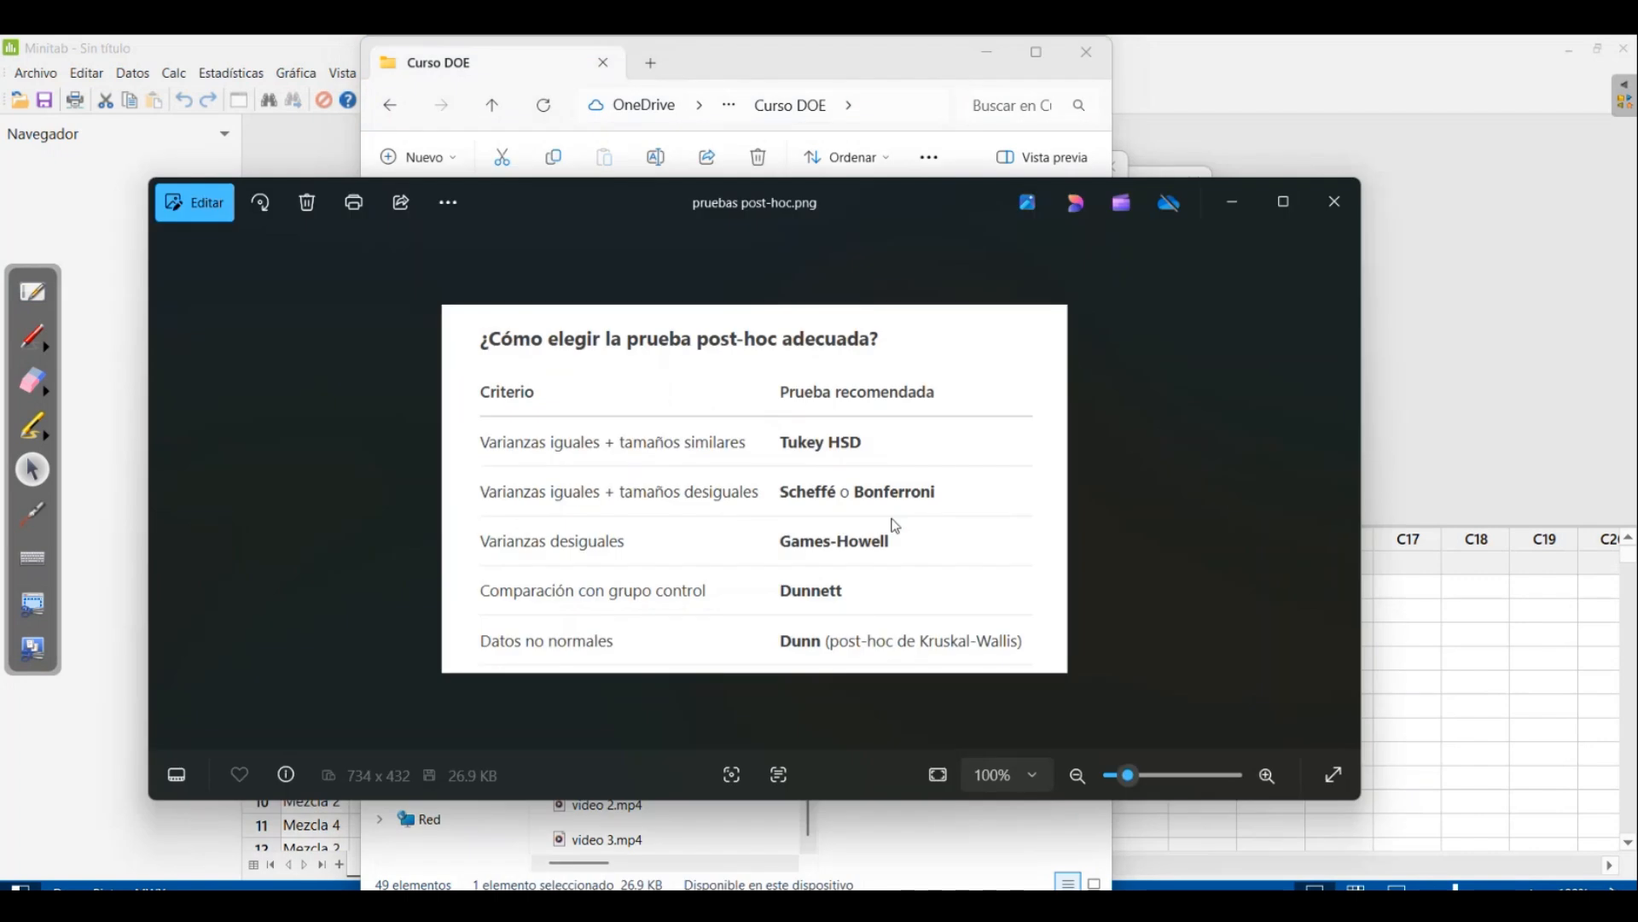
click(1290, 201)
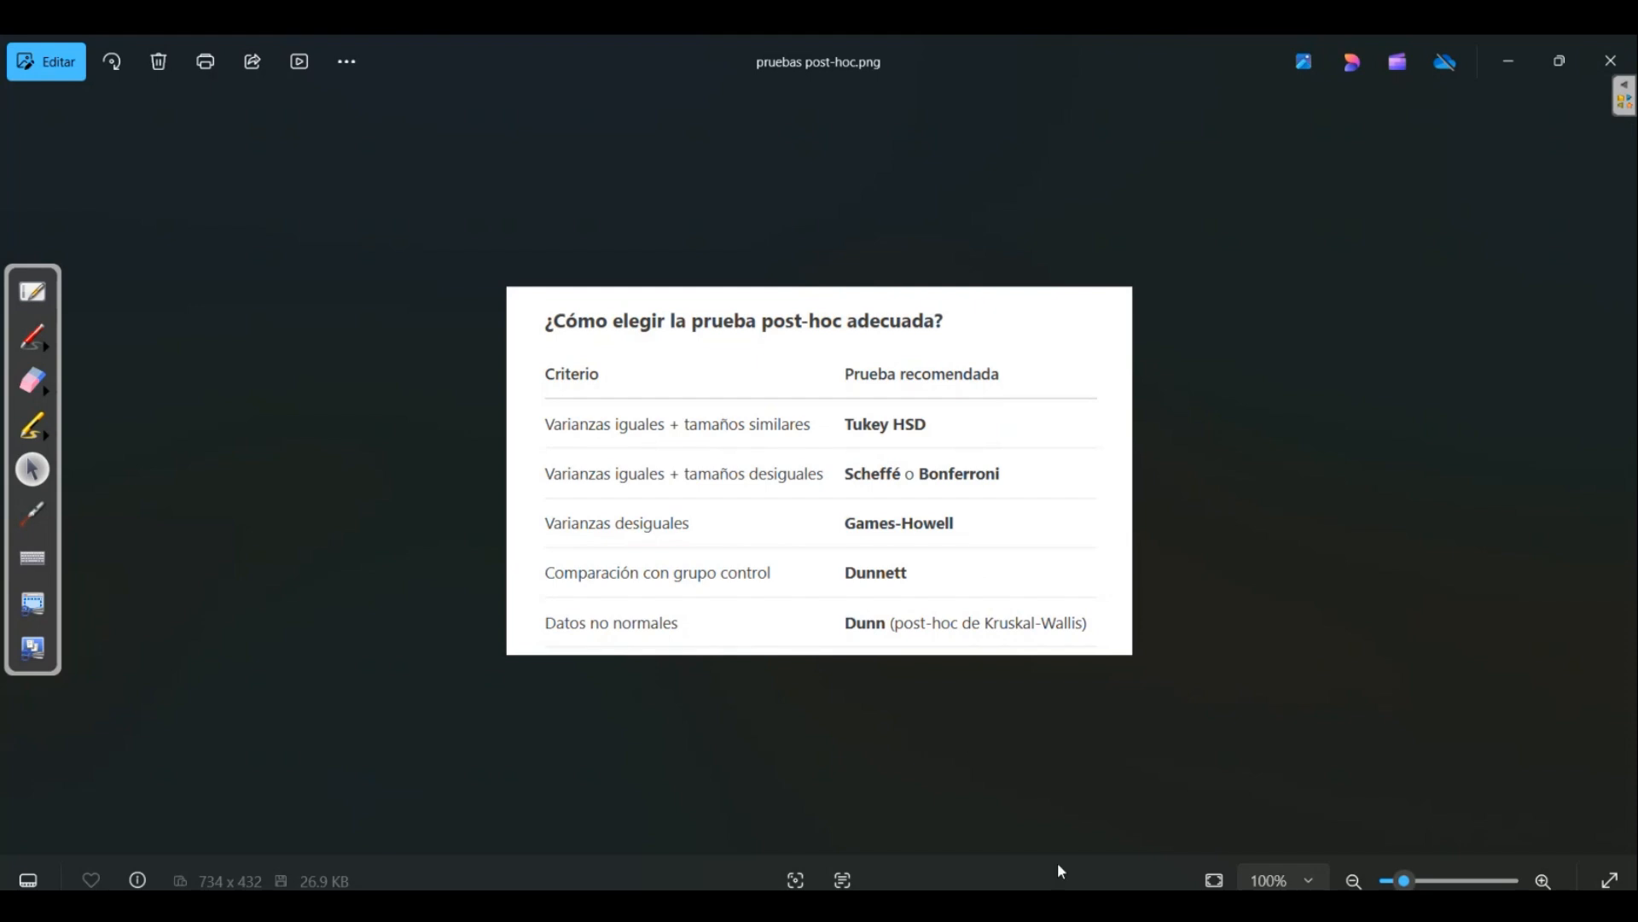
Return to the Minitab window with the one-factor ANOVA and dismiss its comparisons settings
click(1081, 906)
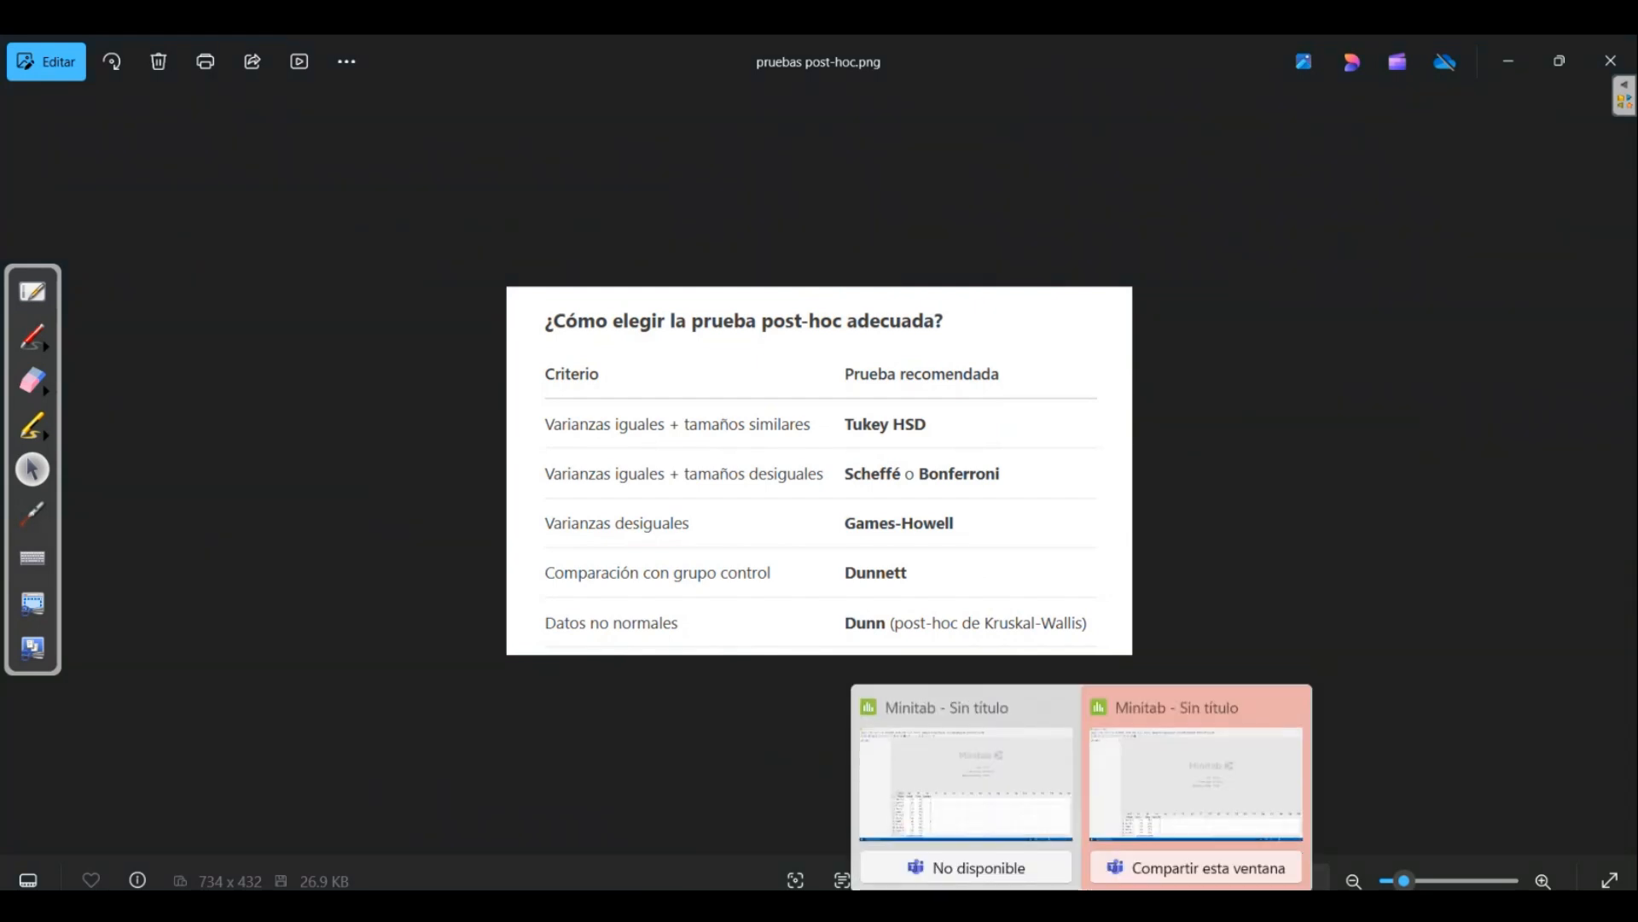
click(1193, 802)
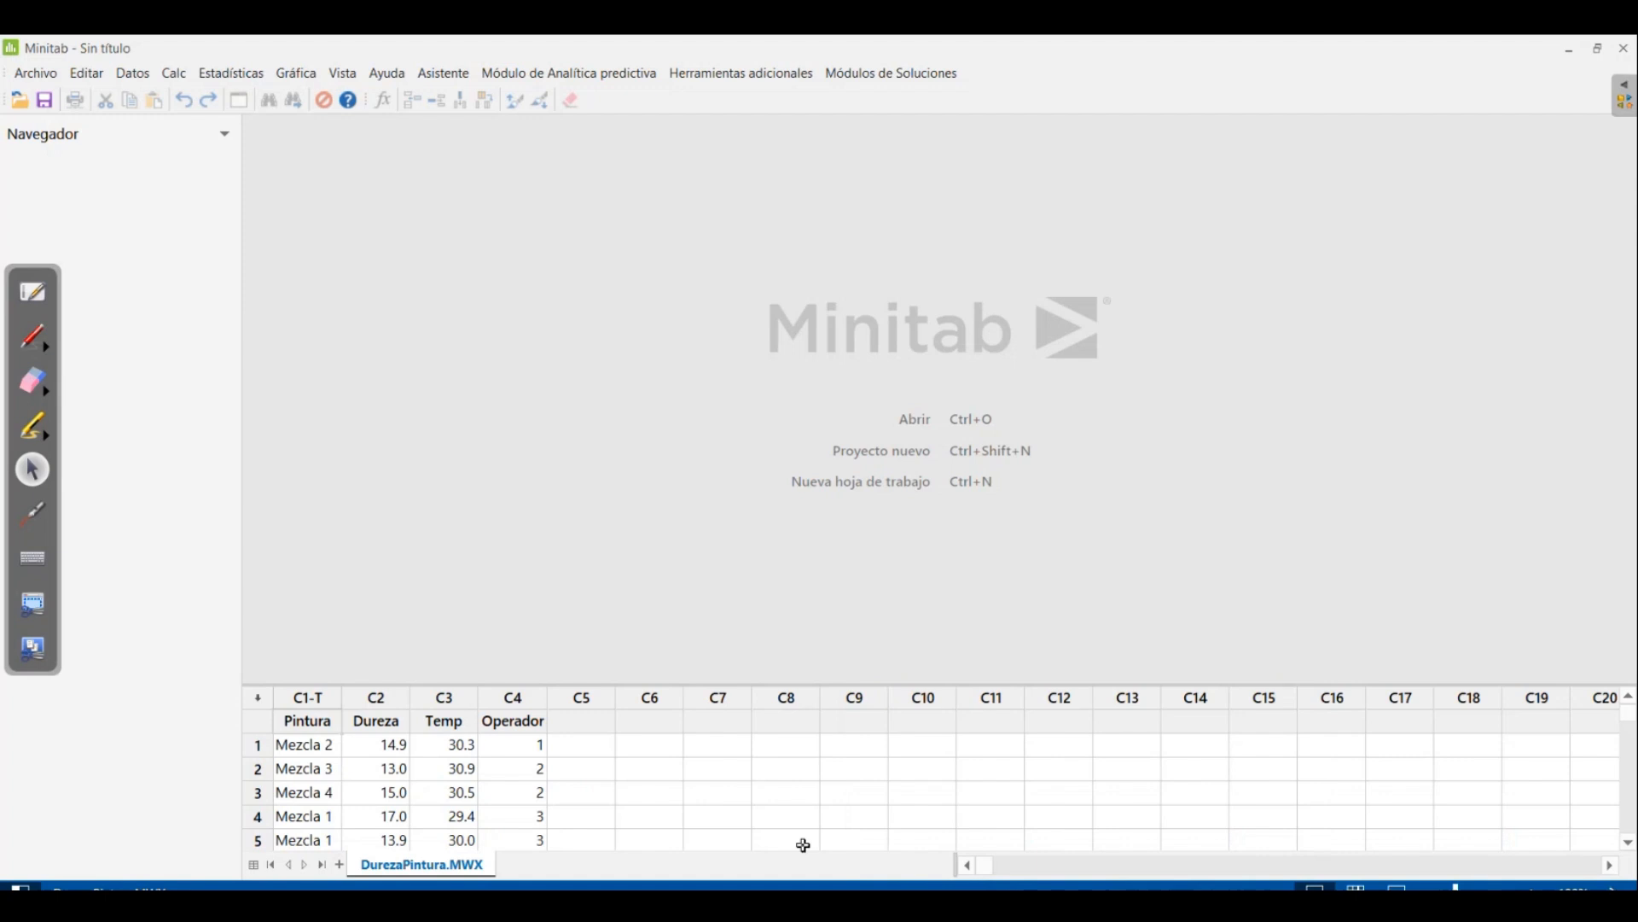
click(1082, 906)
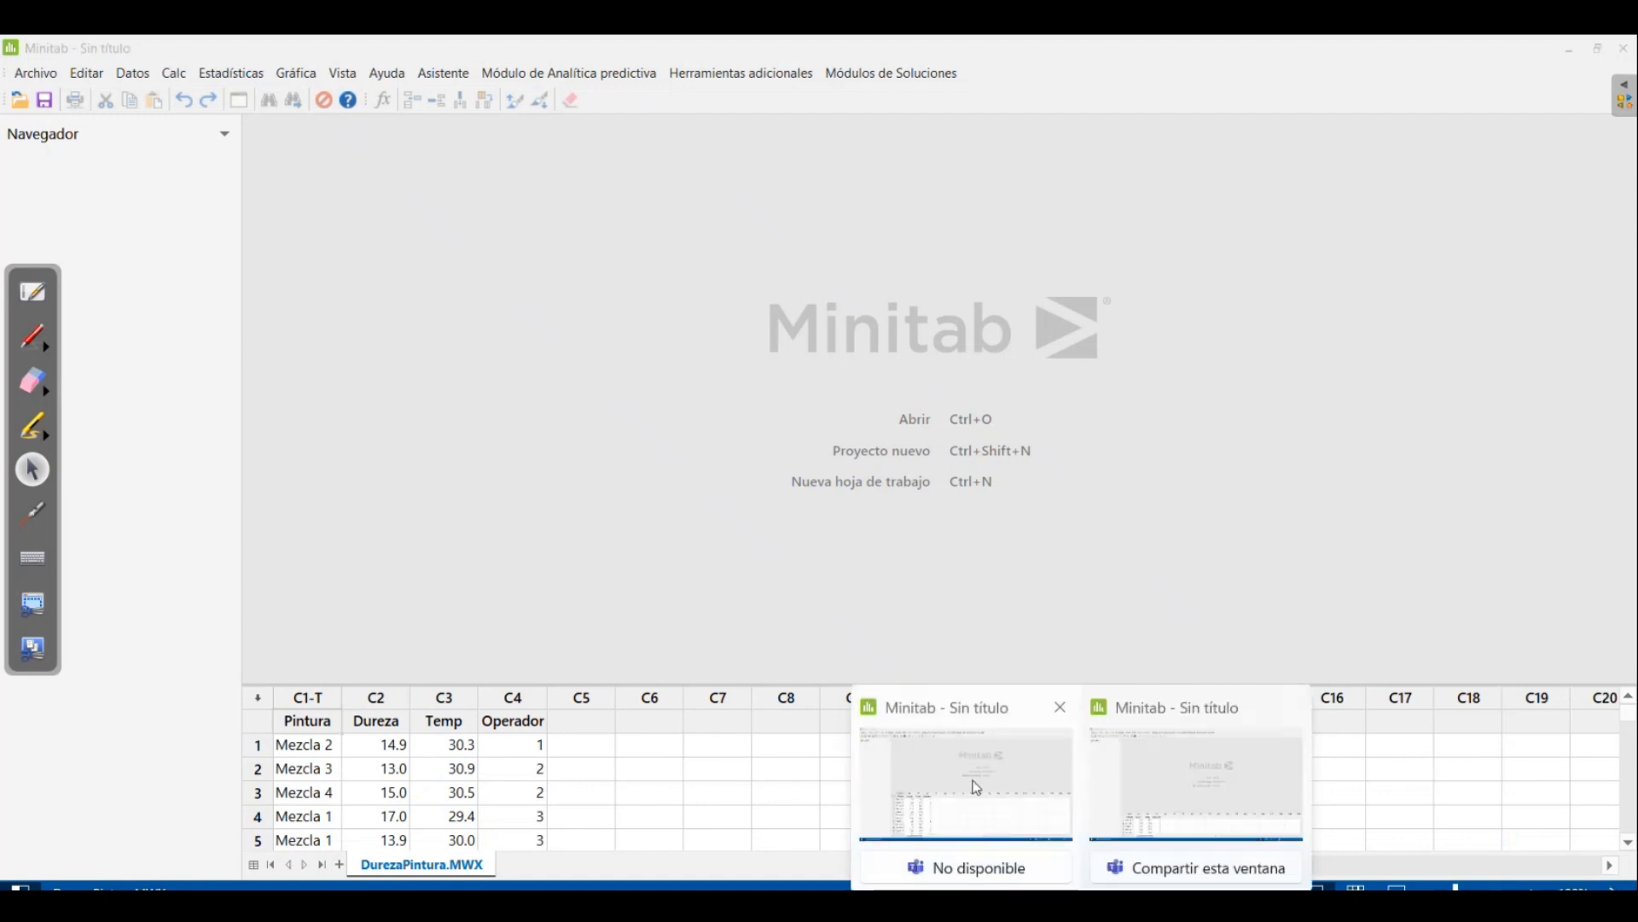
click(977, 787)
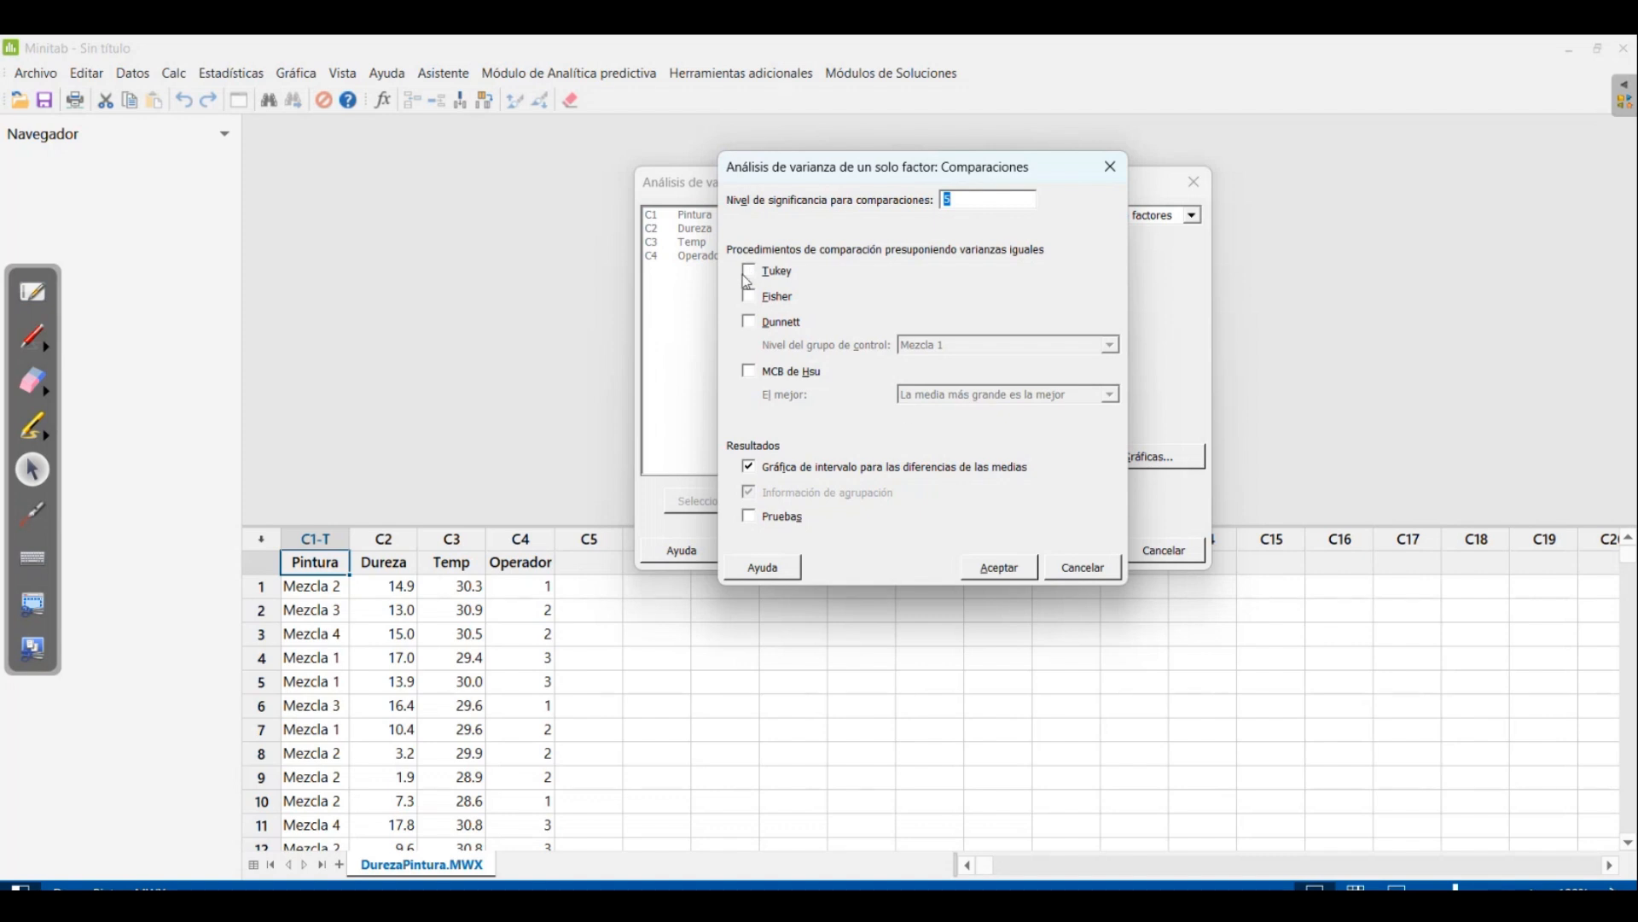
click(1093, 572)
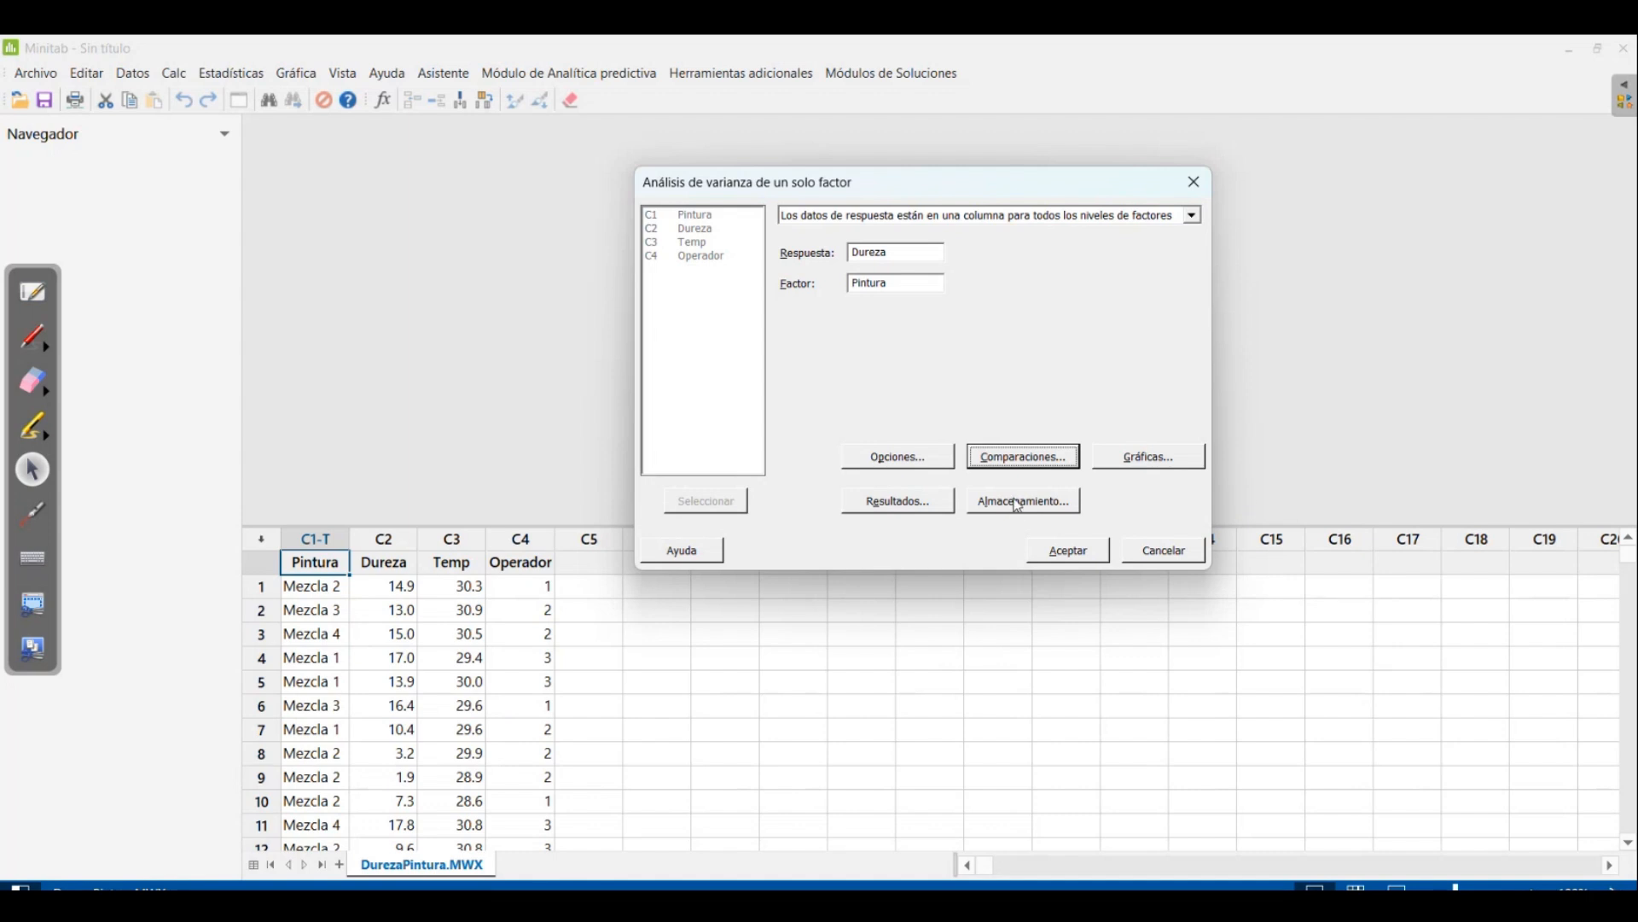
Set the one-factor ANOVA to store the residuals (Residuos) in the worksheet
click(1018, 505)
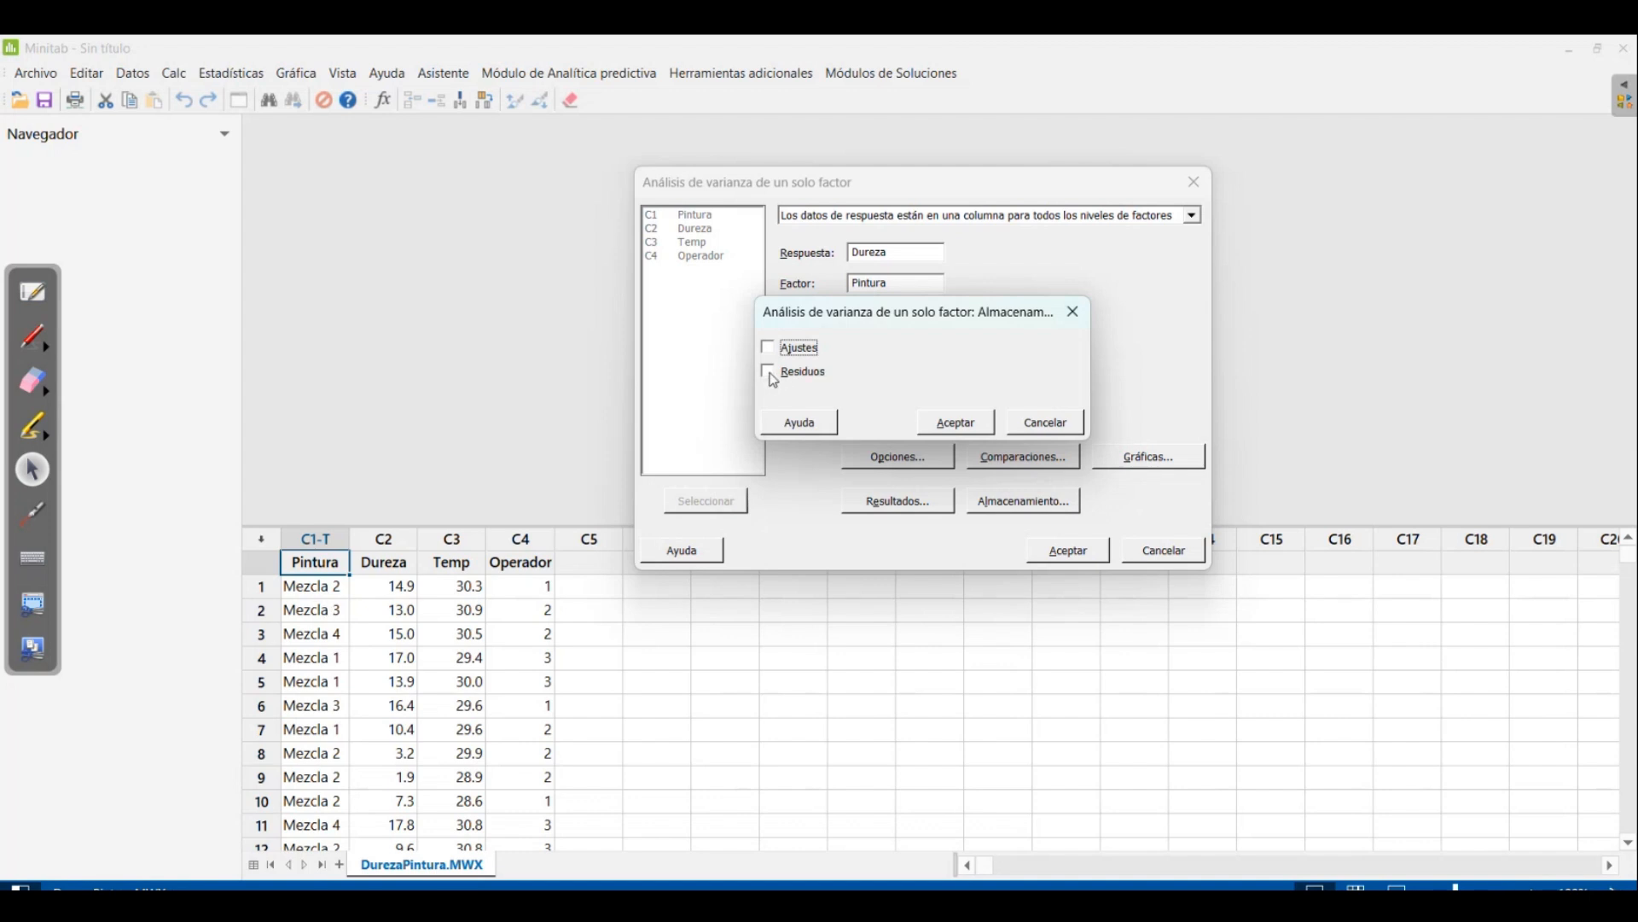
click(774, 377)
click(957, 423)
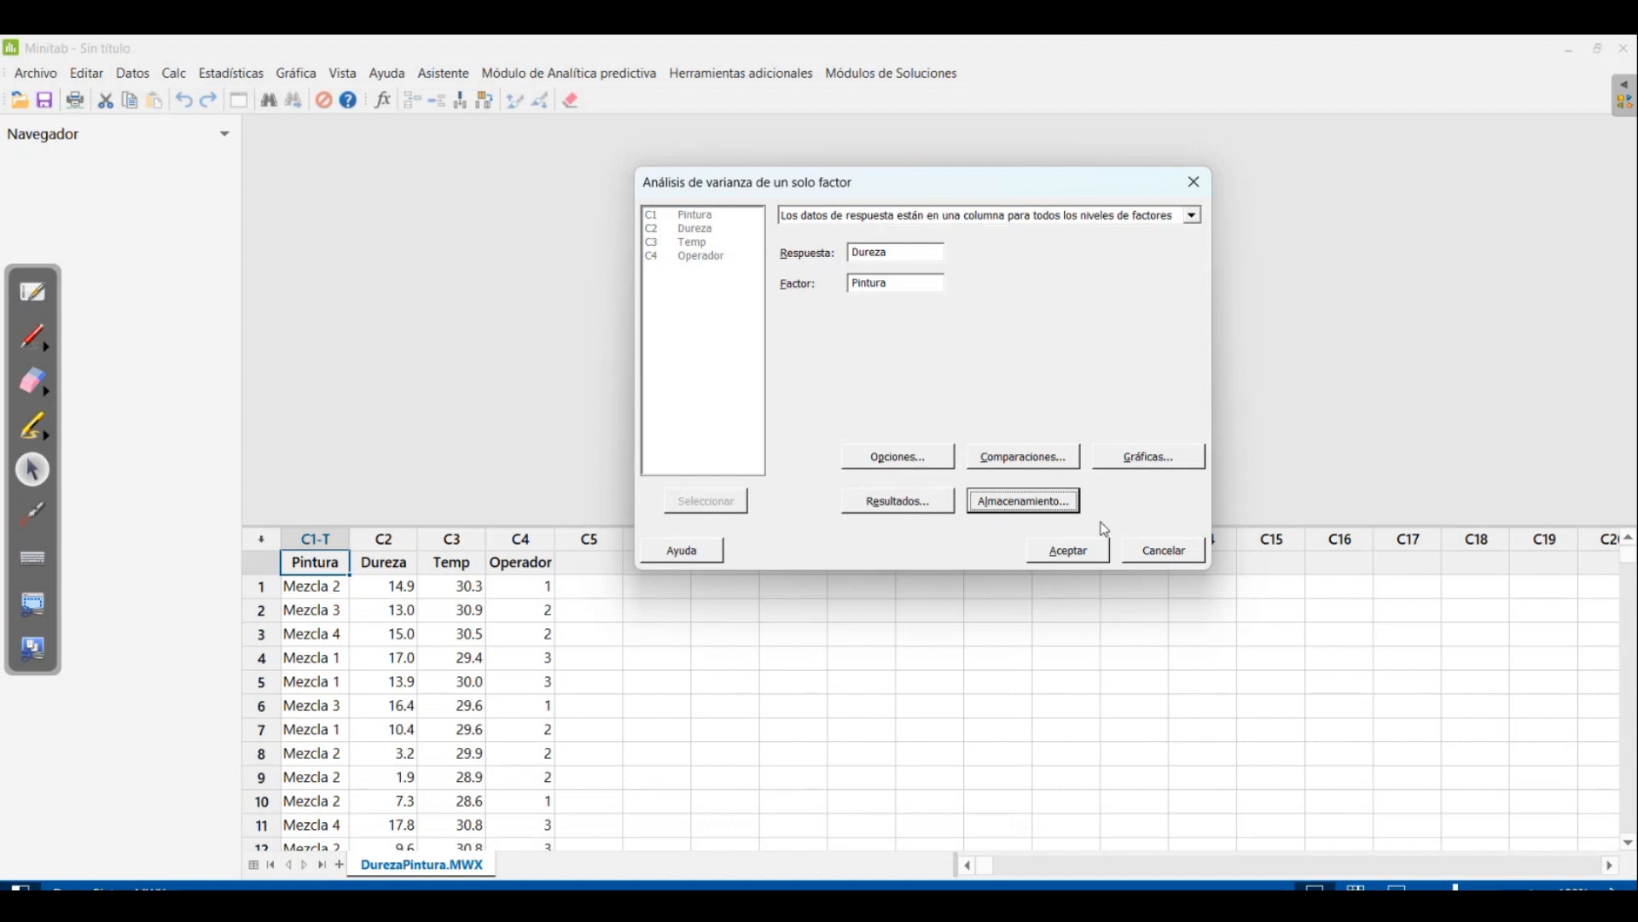
Check which result tables the ANOVA displays and review its equal-variances and confidence level options
click(884, 505)
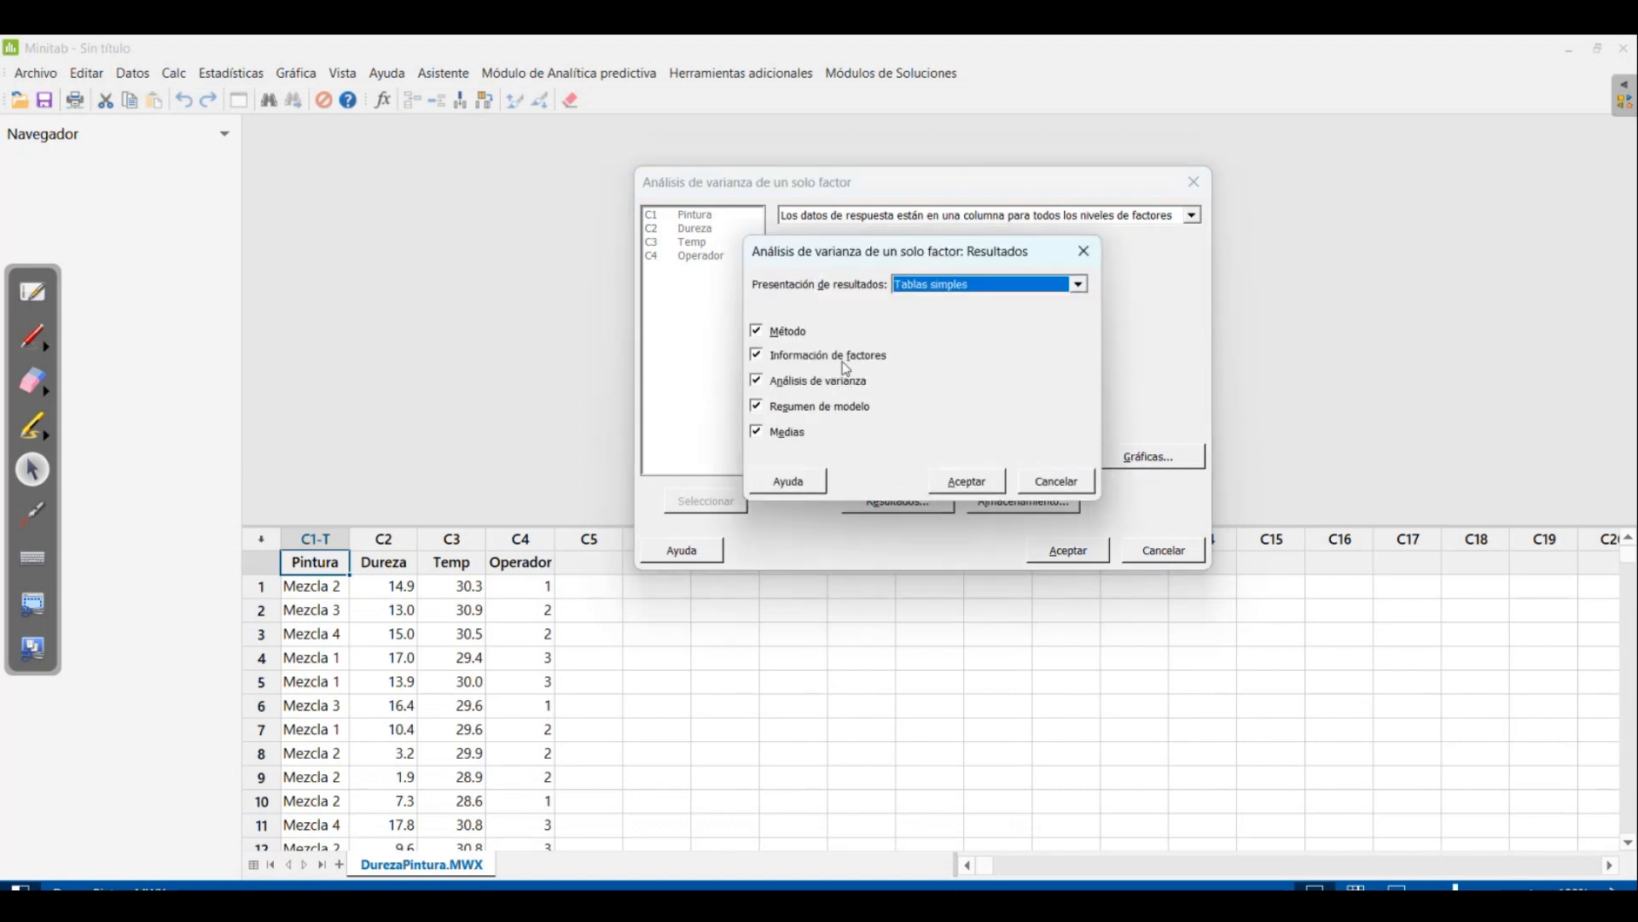
click(954, 483)
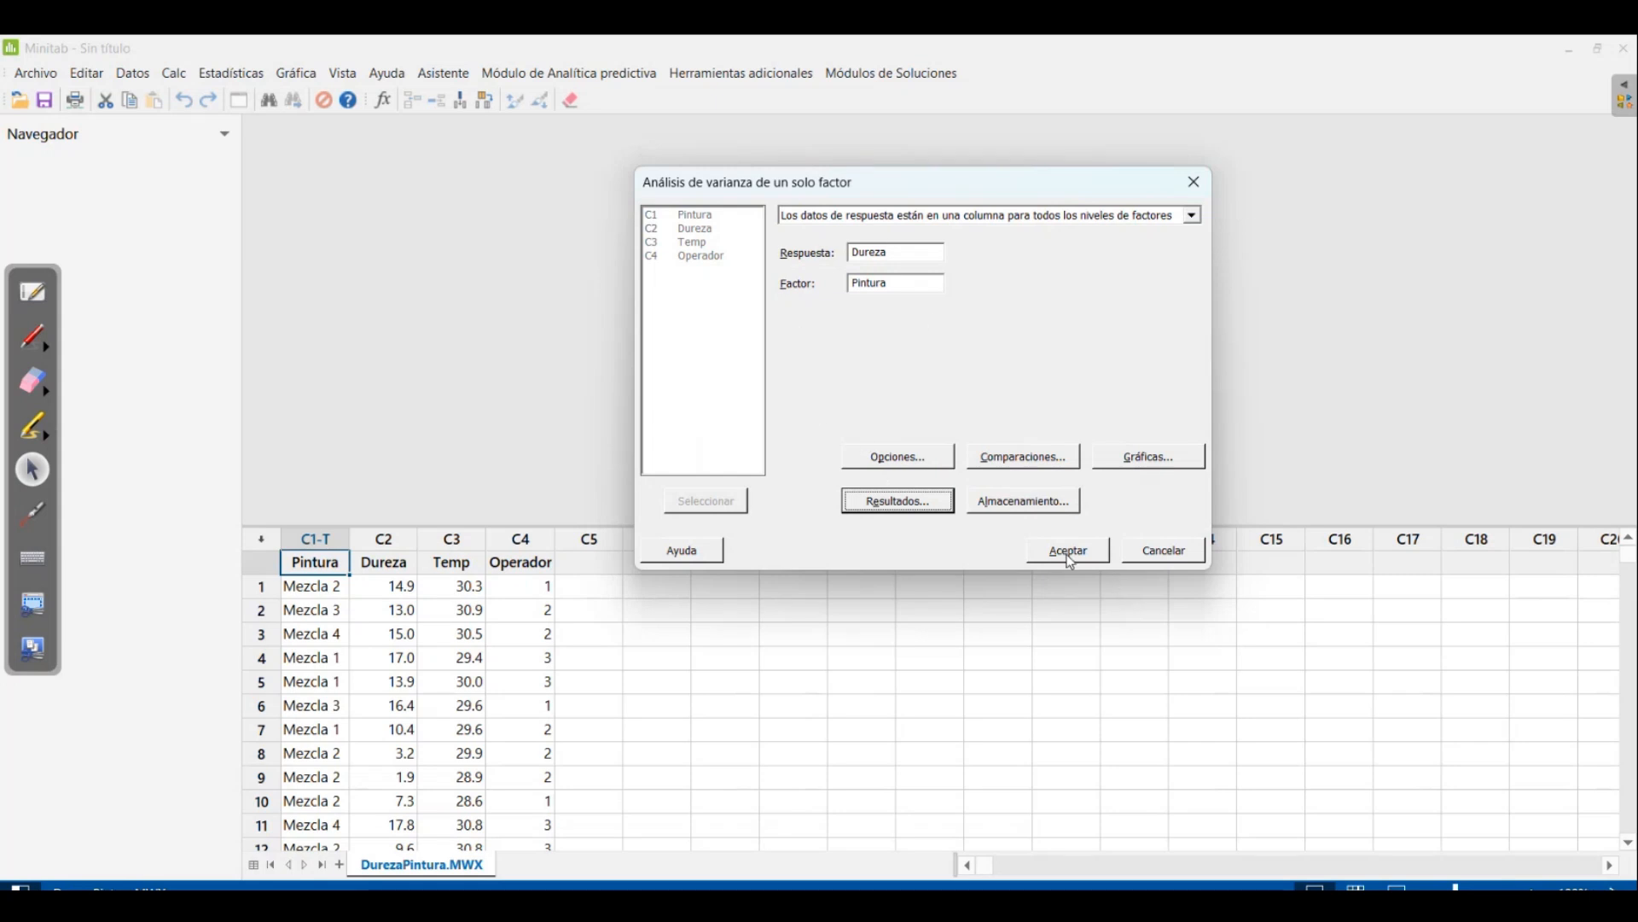
click(911, 461)
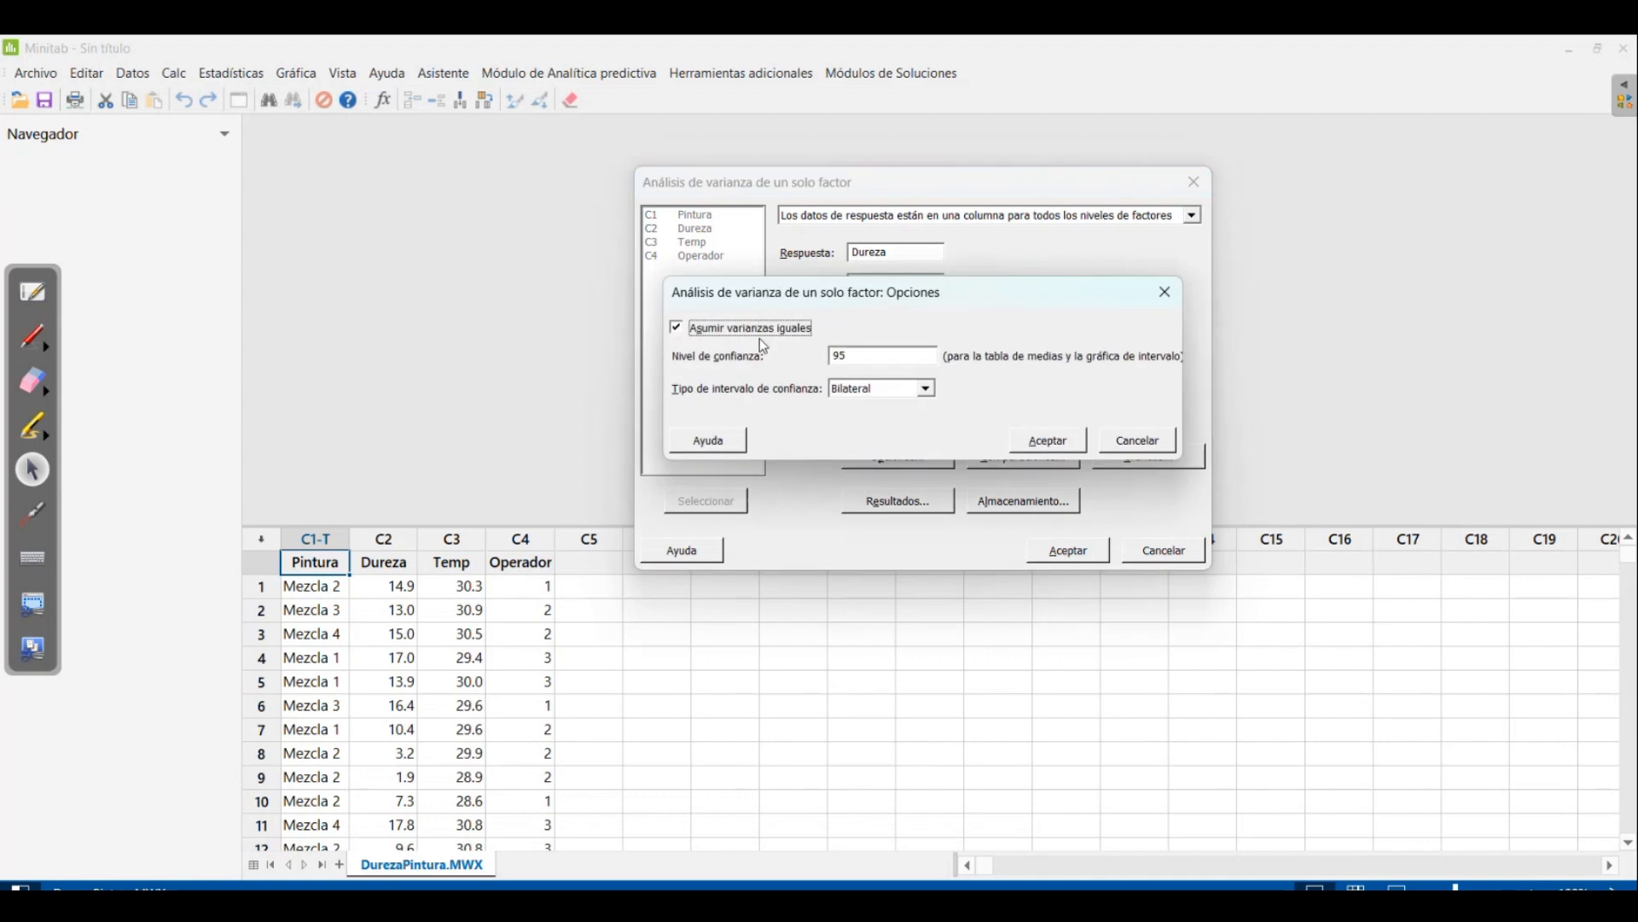
click(1118, 440)
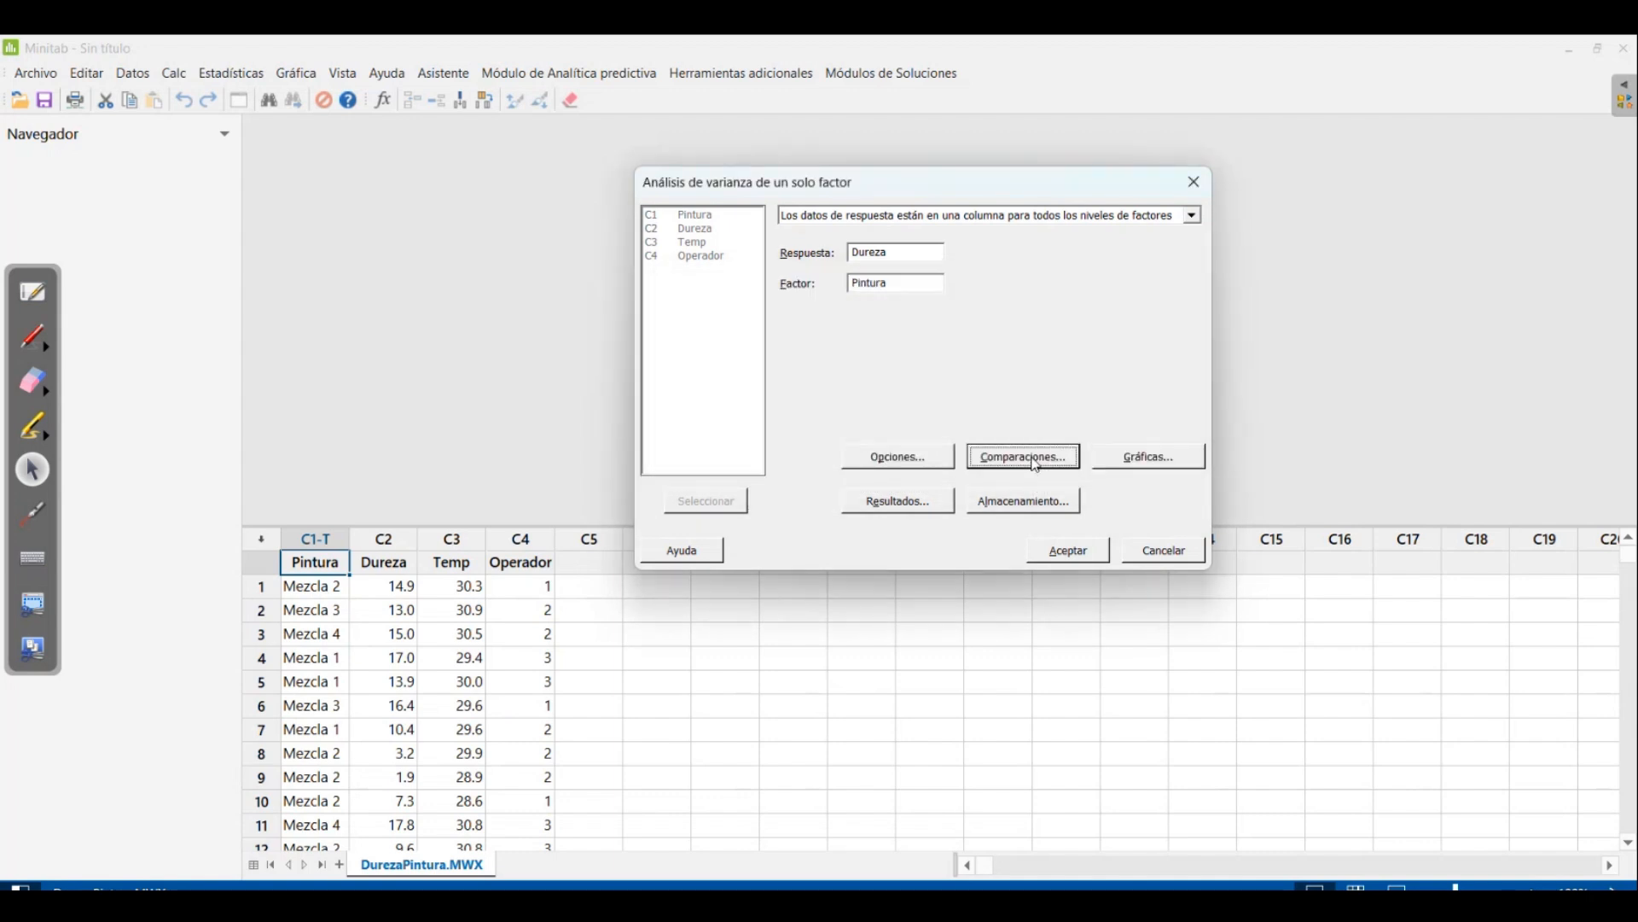
Add Tukey comparisons to the one-factor ANOVA and run the analysis of Dureza versus Pintura
click(1027, 457)
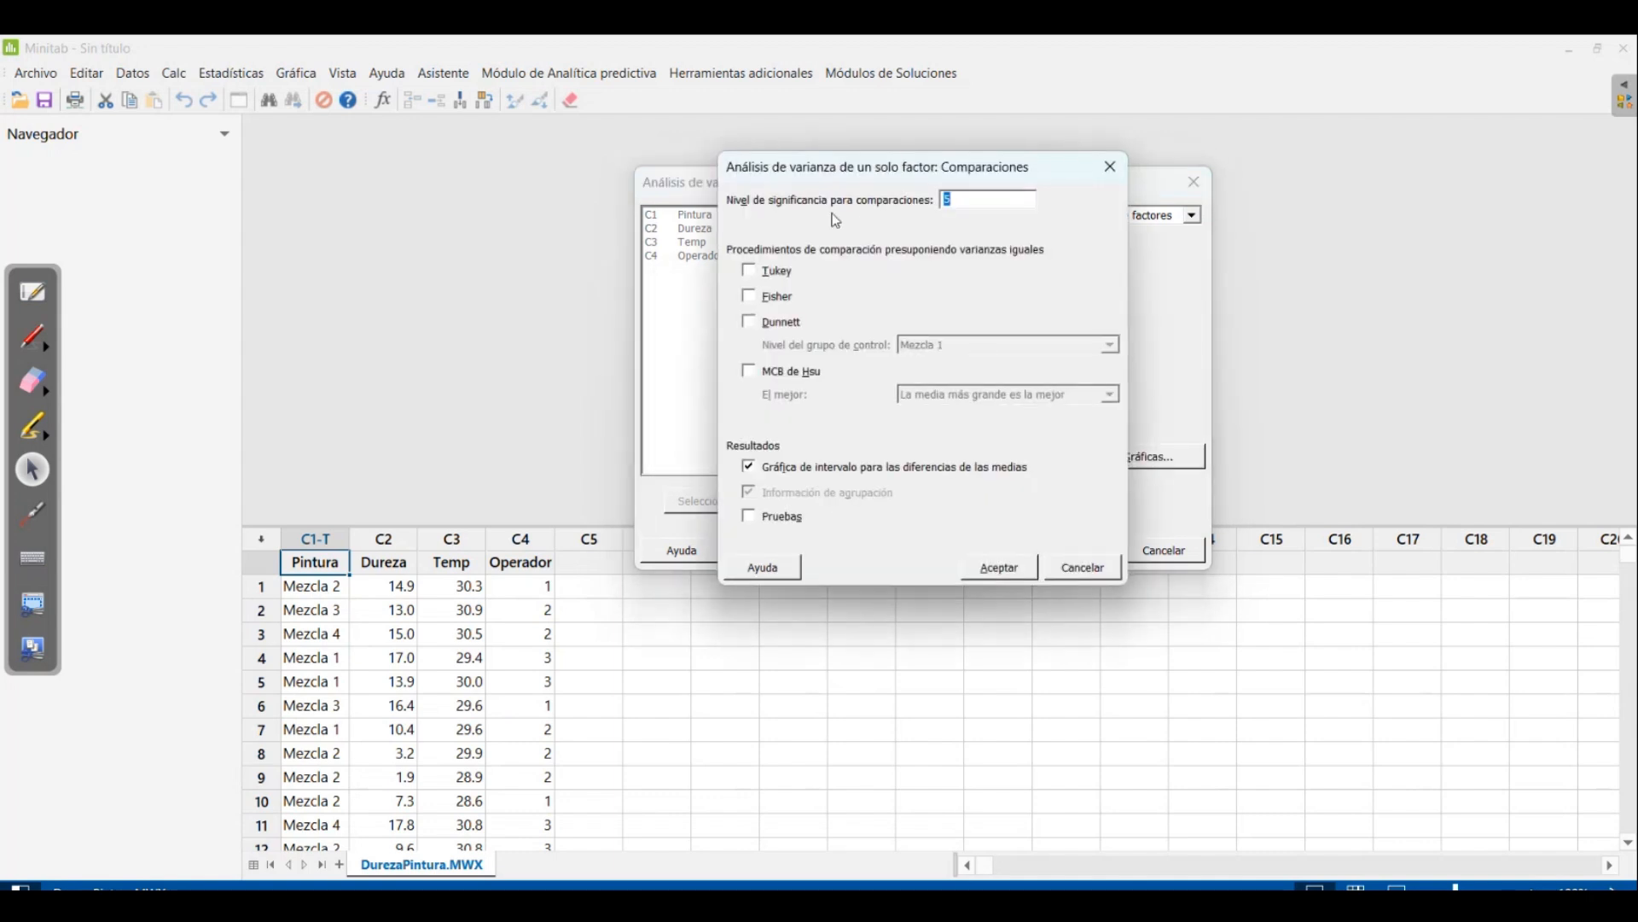
click(750, 272)
click(1003, 572)
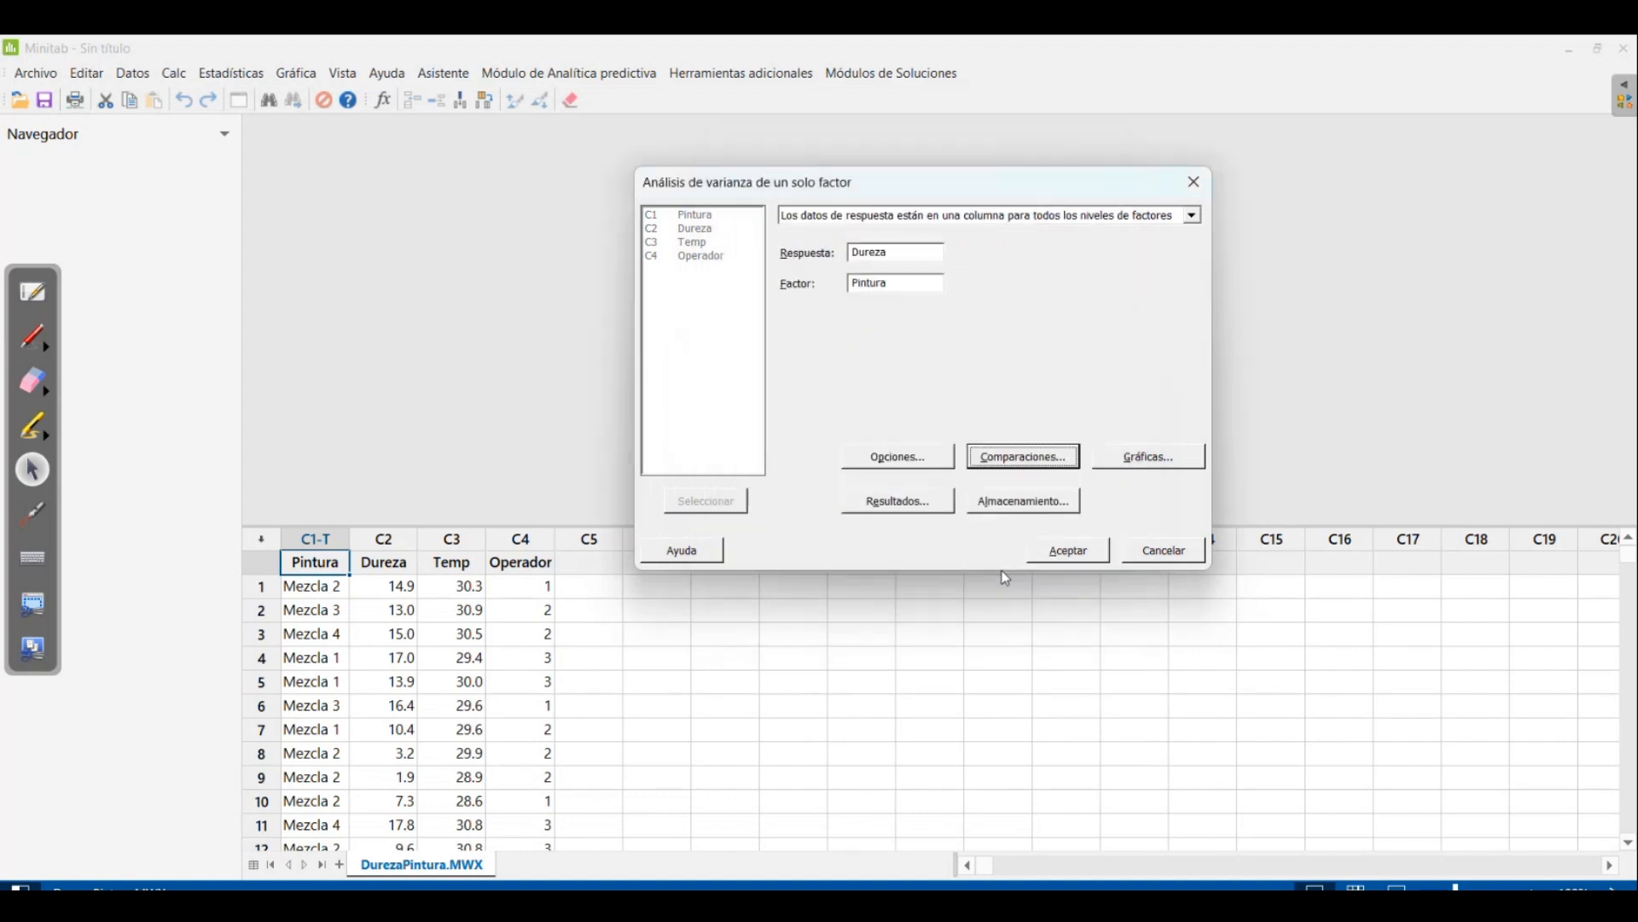
click(1065, 554)
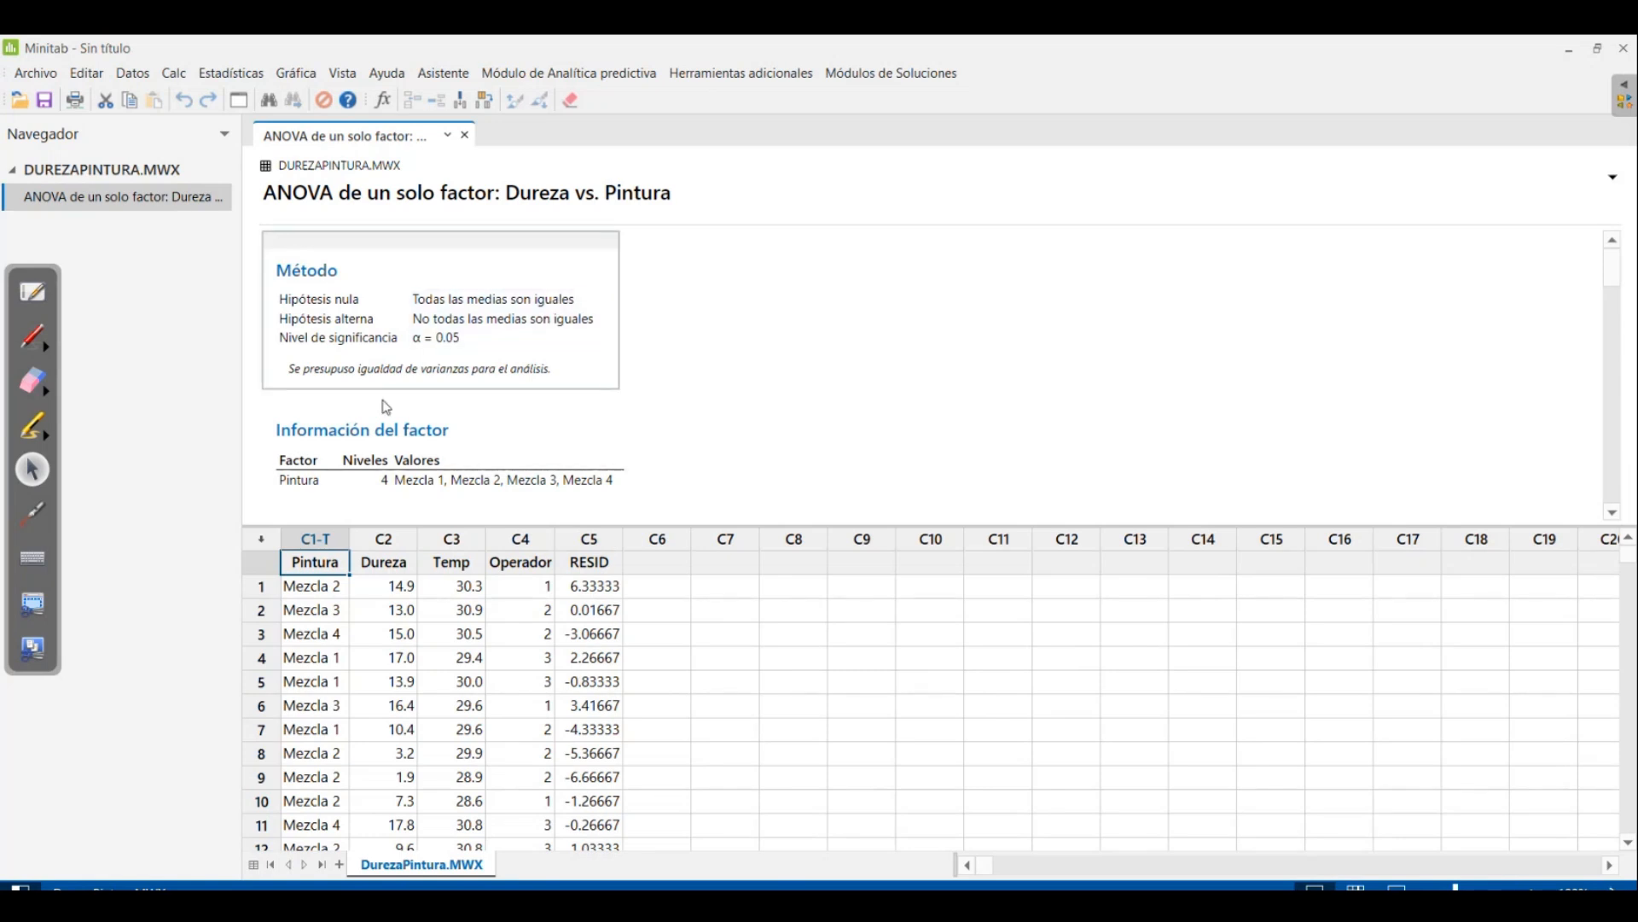
Run an Anderson-Darling normality test on the RESID column and enlarge the output area to show the whole probability plot
click(231, 73)
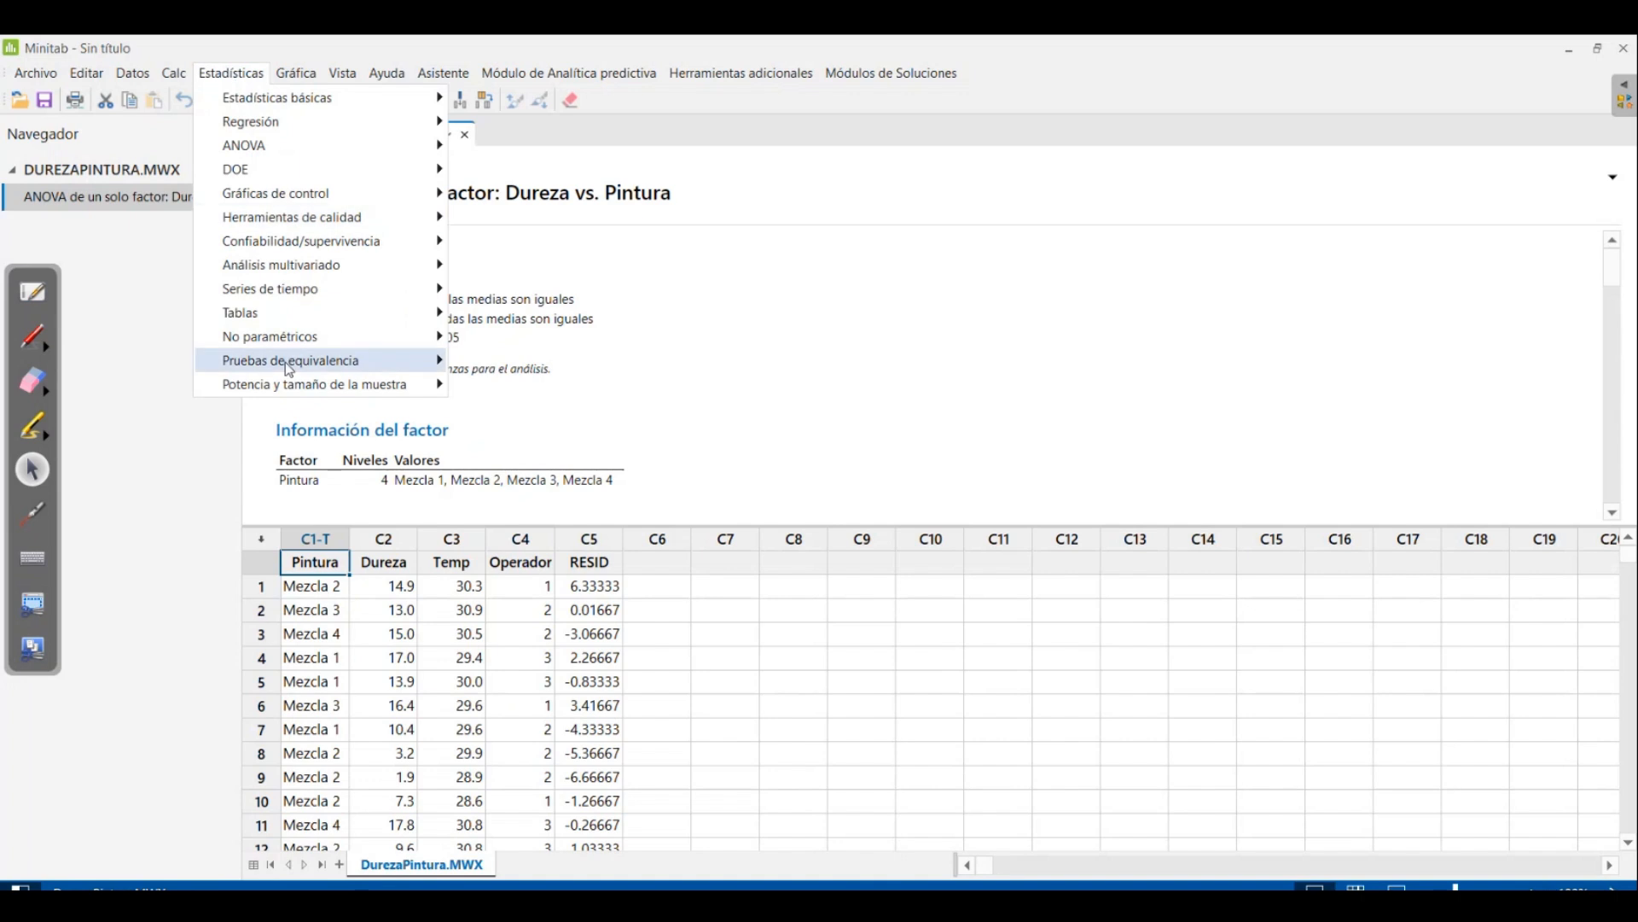
mouse_move(290, 97)
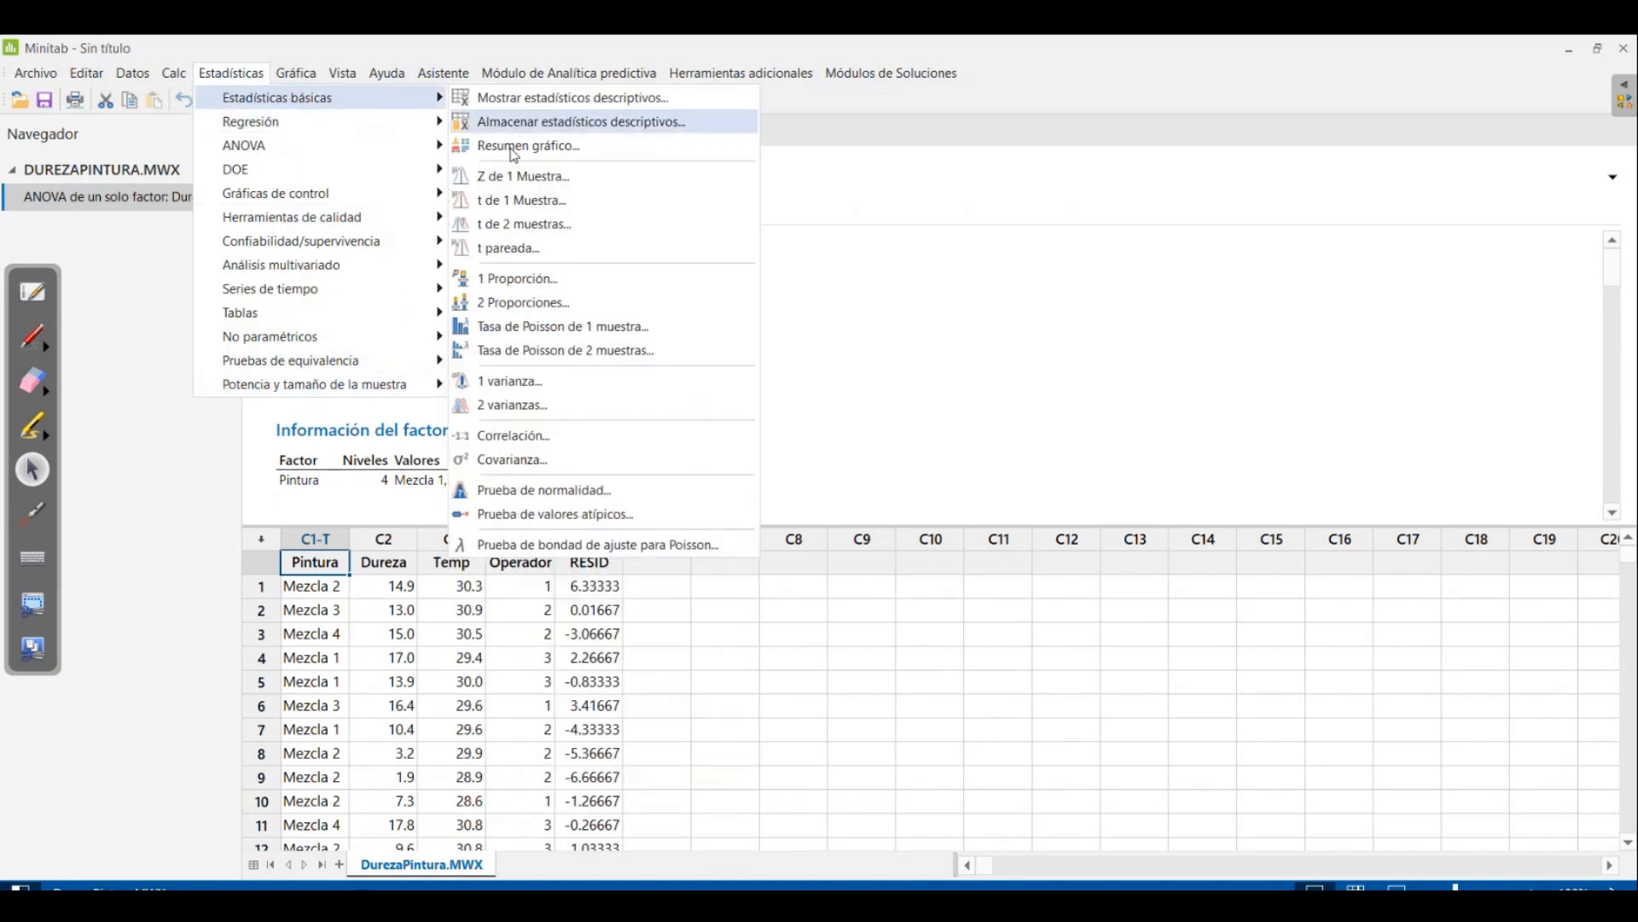
click(575, 491)
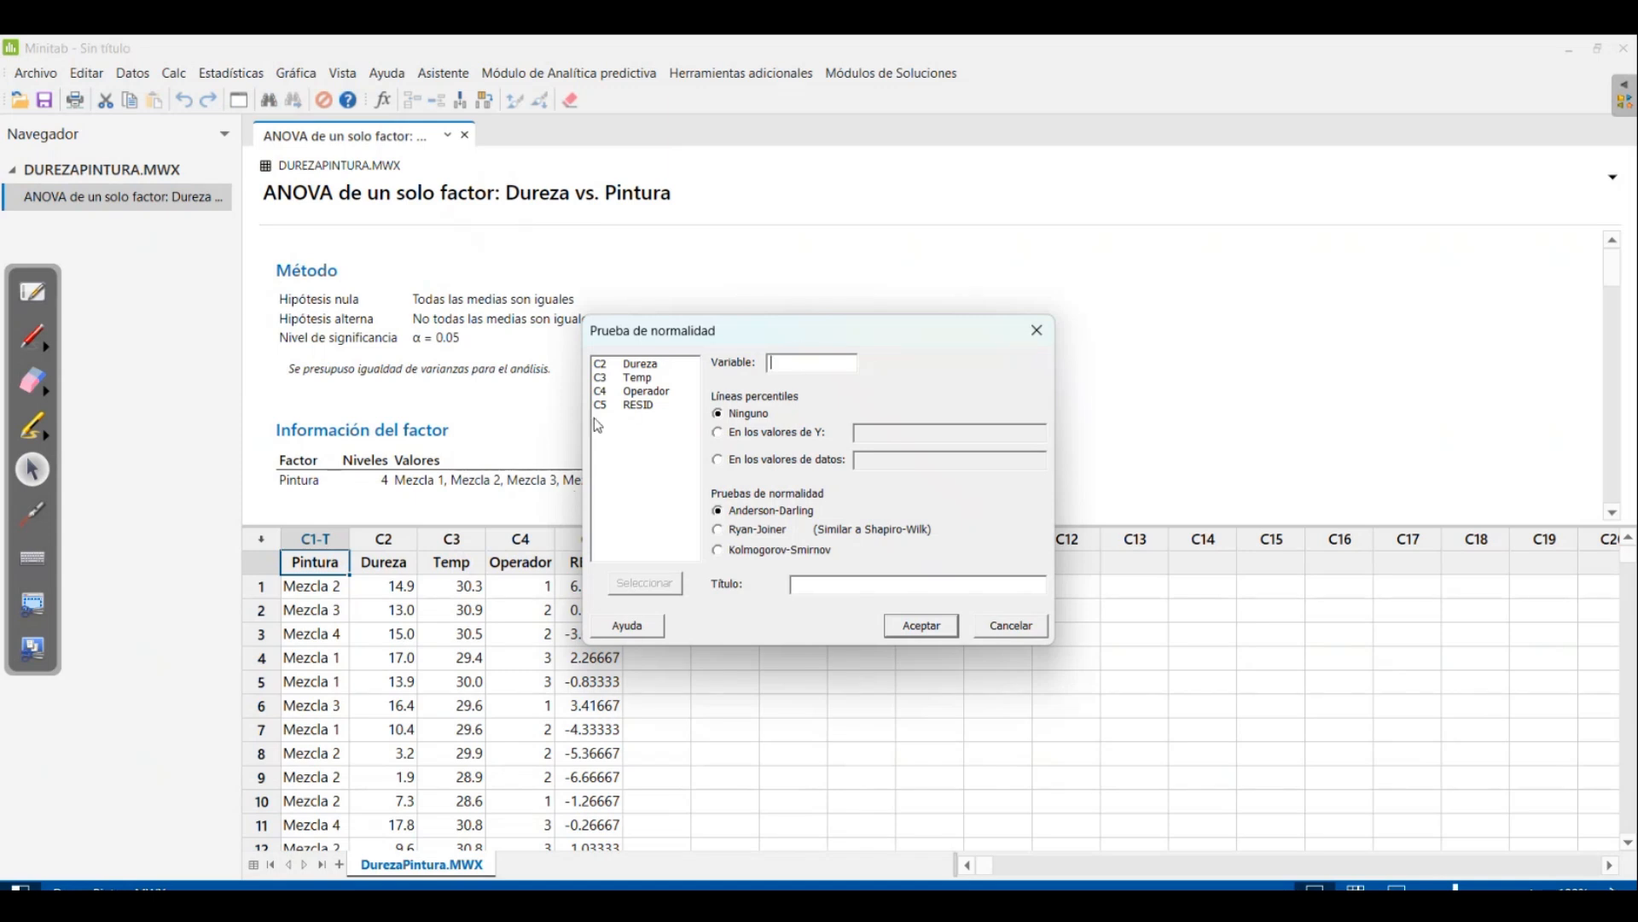
click(651, 406)
double_click(653, 408)
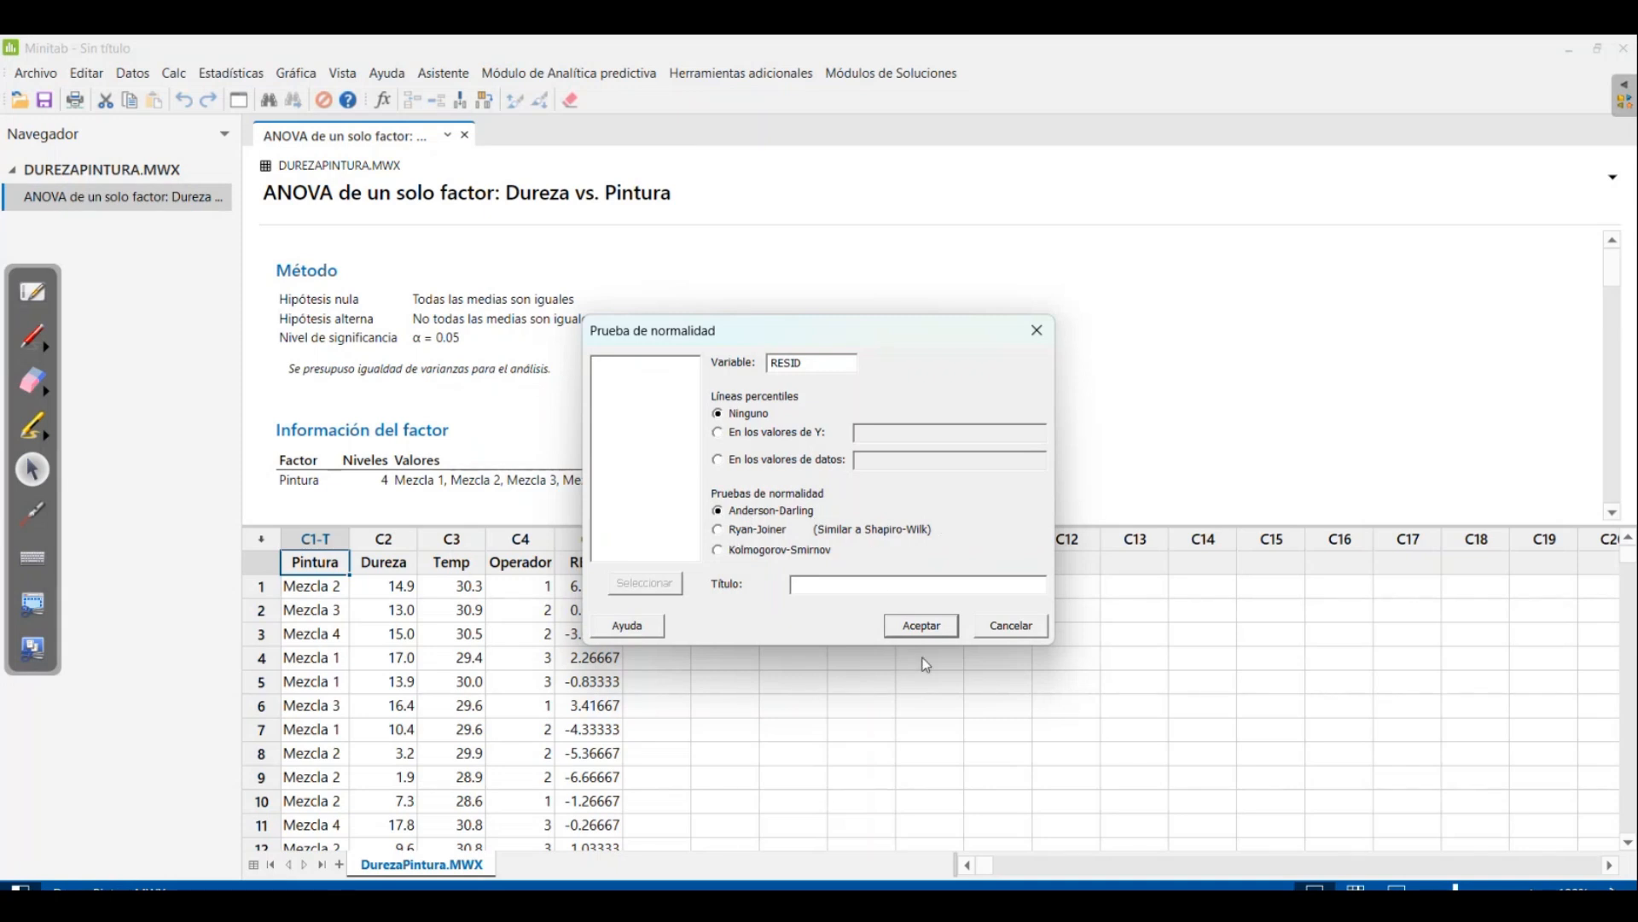
click(936, 623)
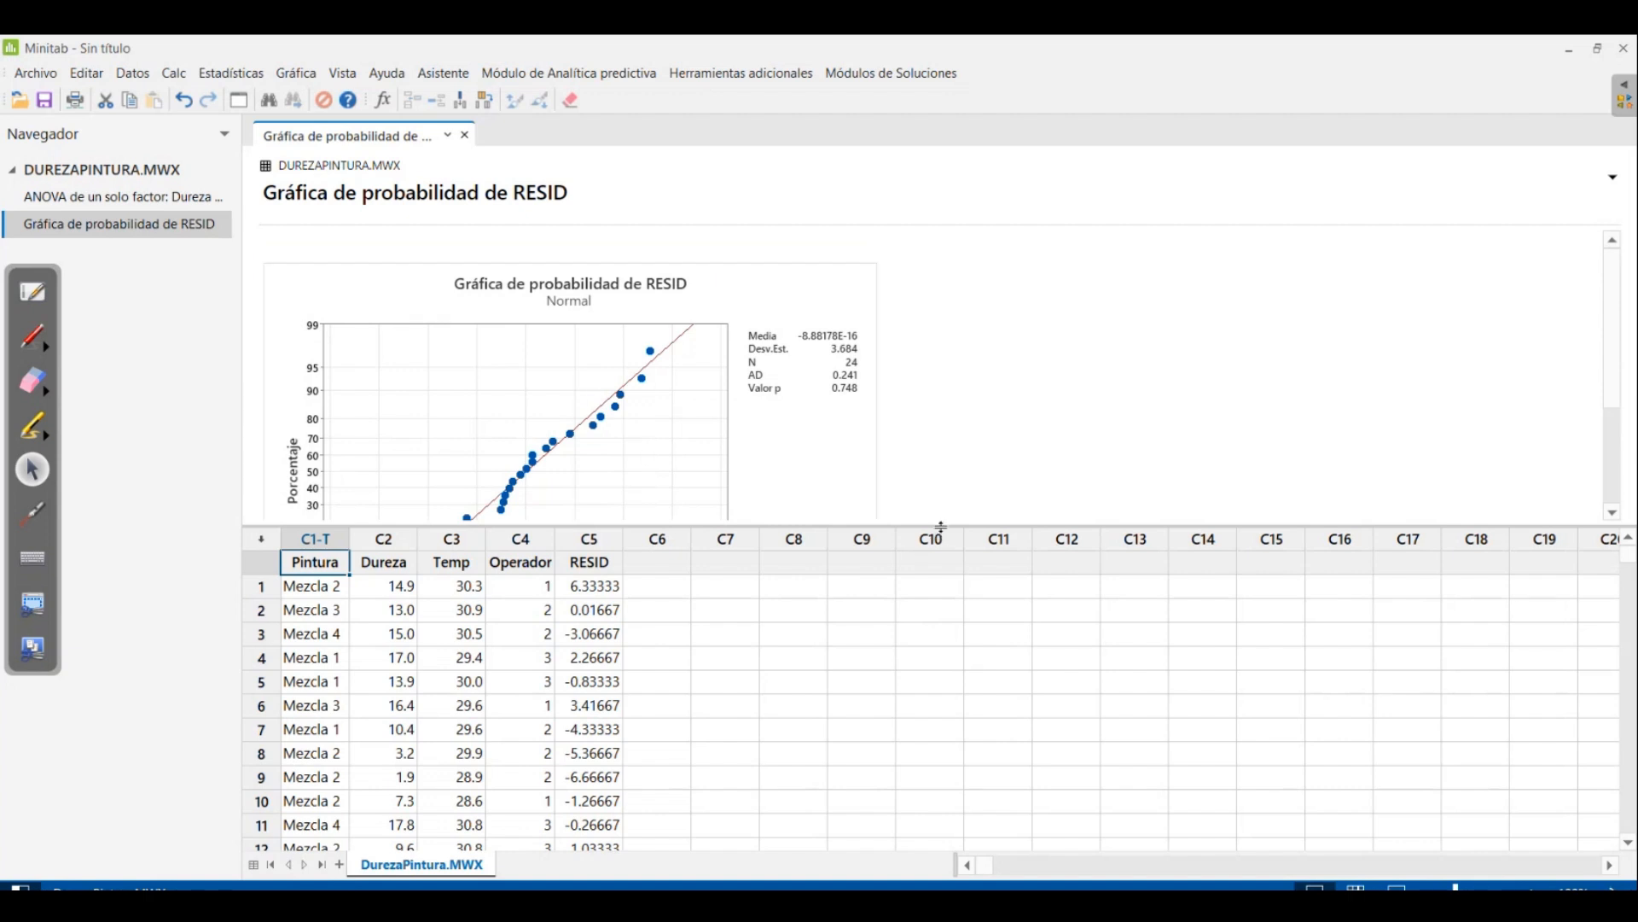
drag(940, 527, 935, 727)
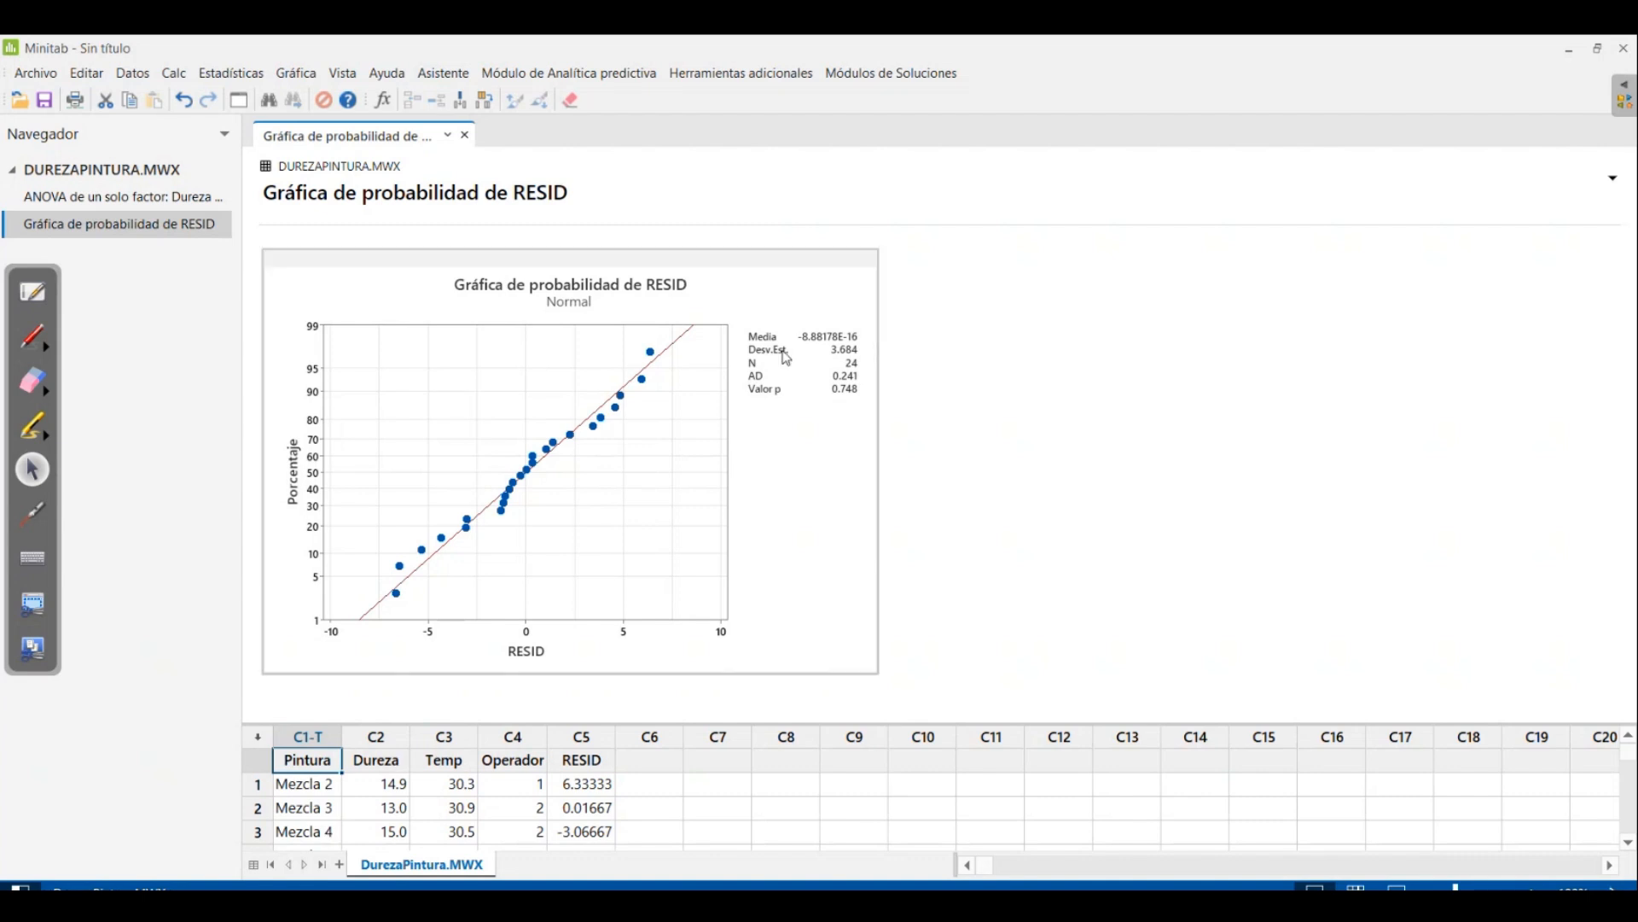
Start an equal variances test (Prueba de igualdad de varianzas) on the paint-hardness worksheet
click(224, 77)
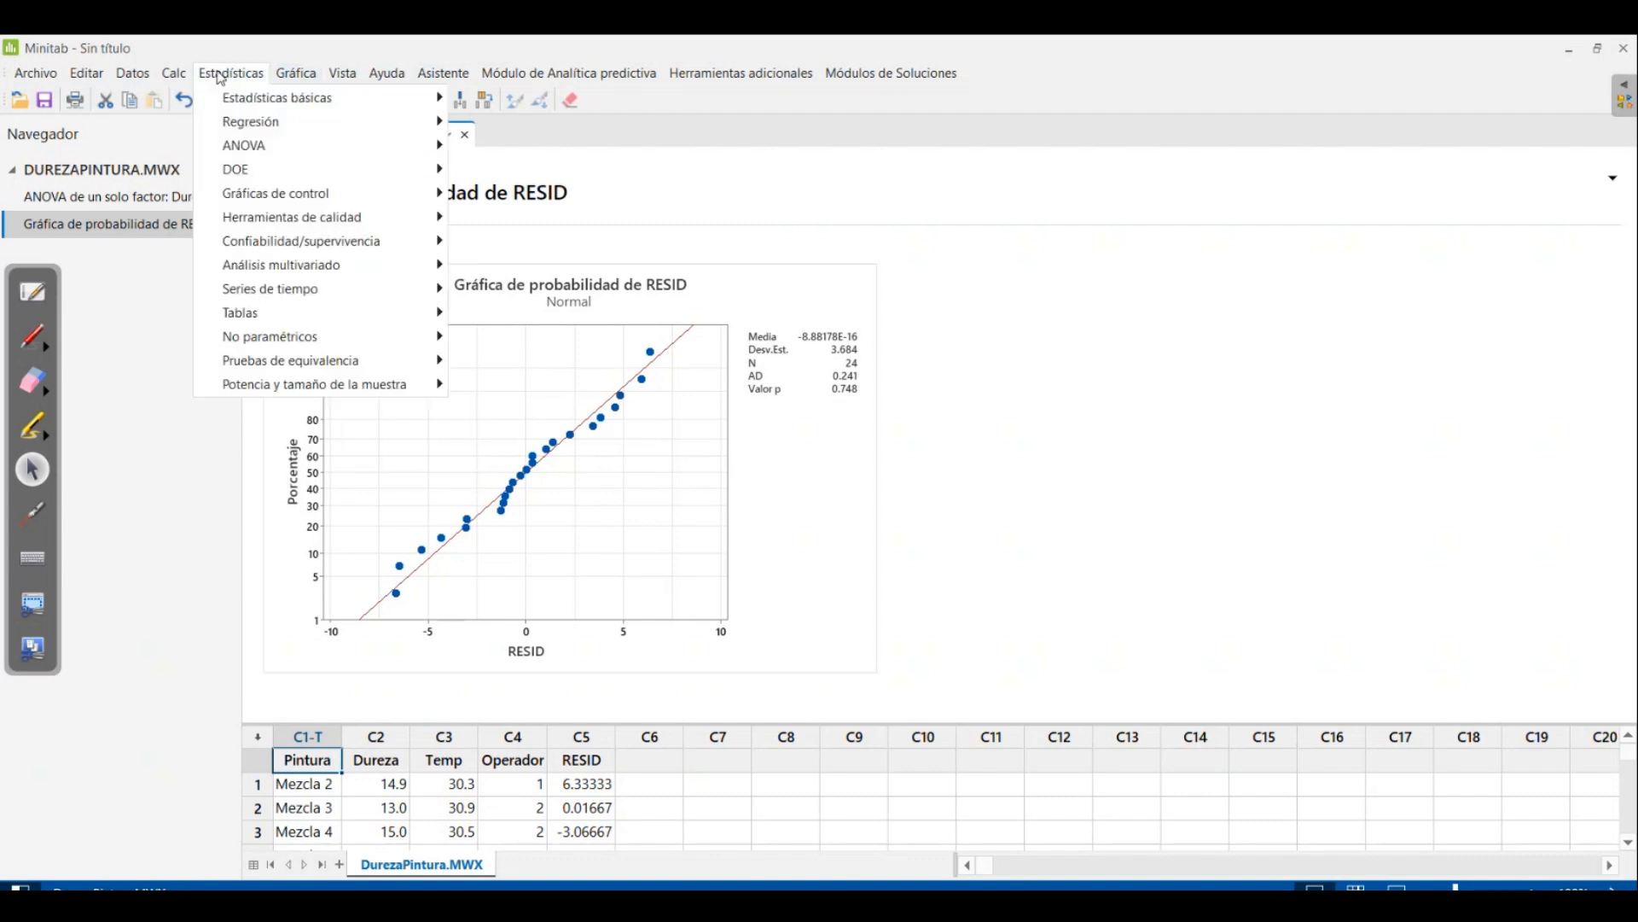
mouse_move(231, 119)
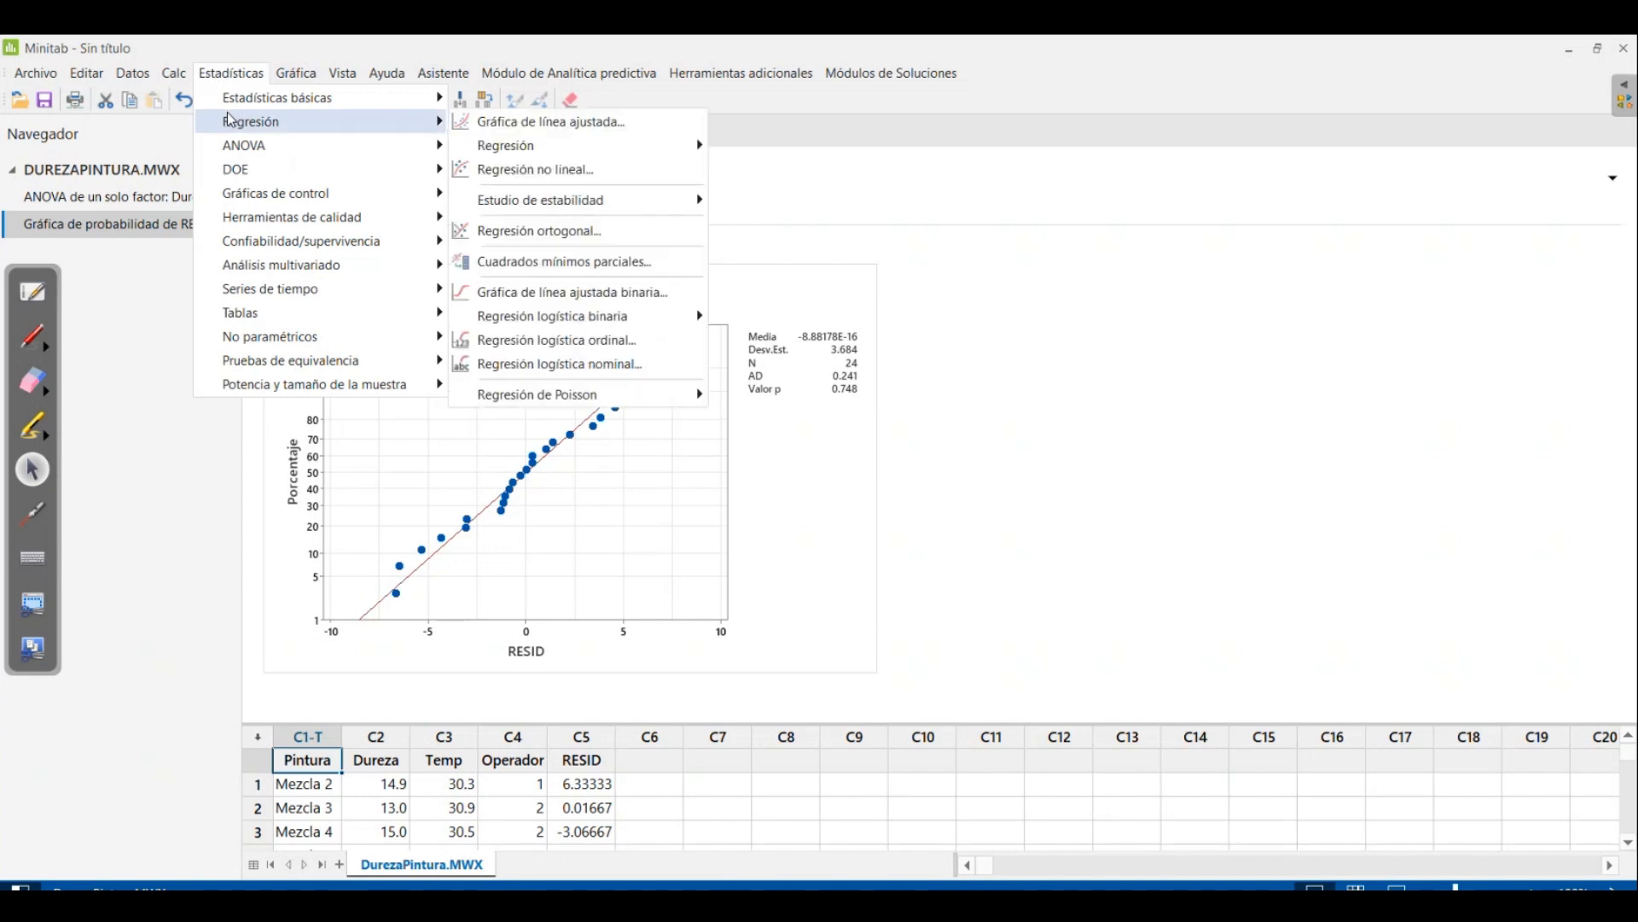
mouse_move(267, 147)
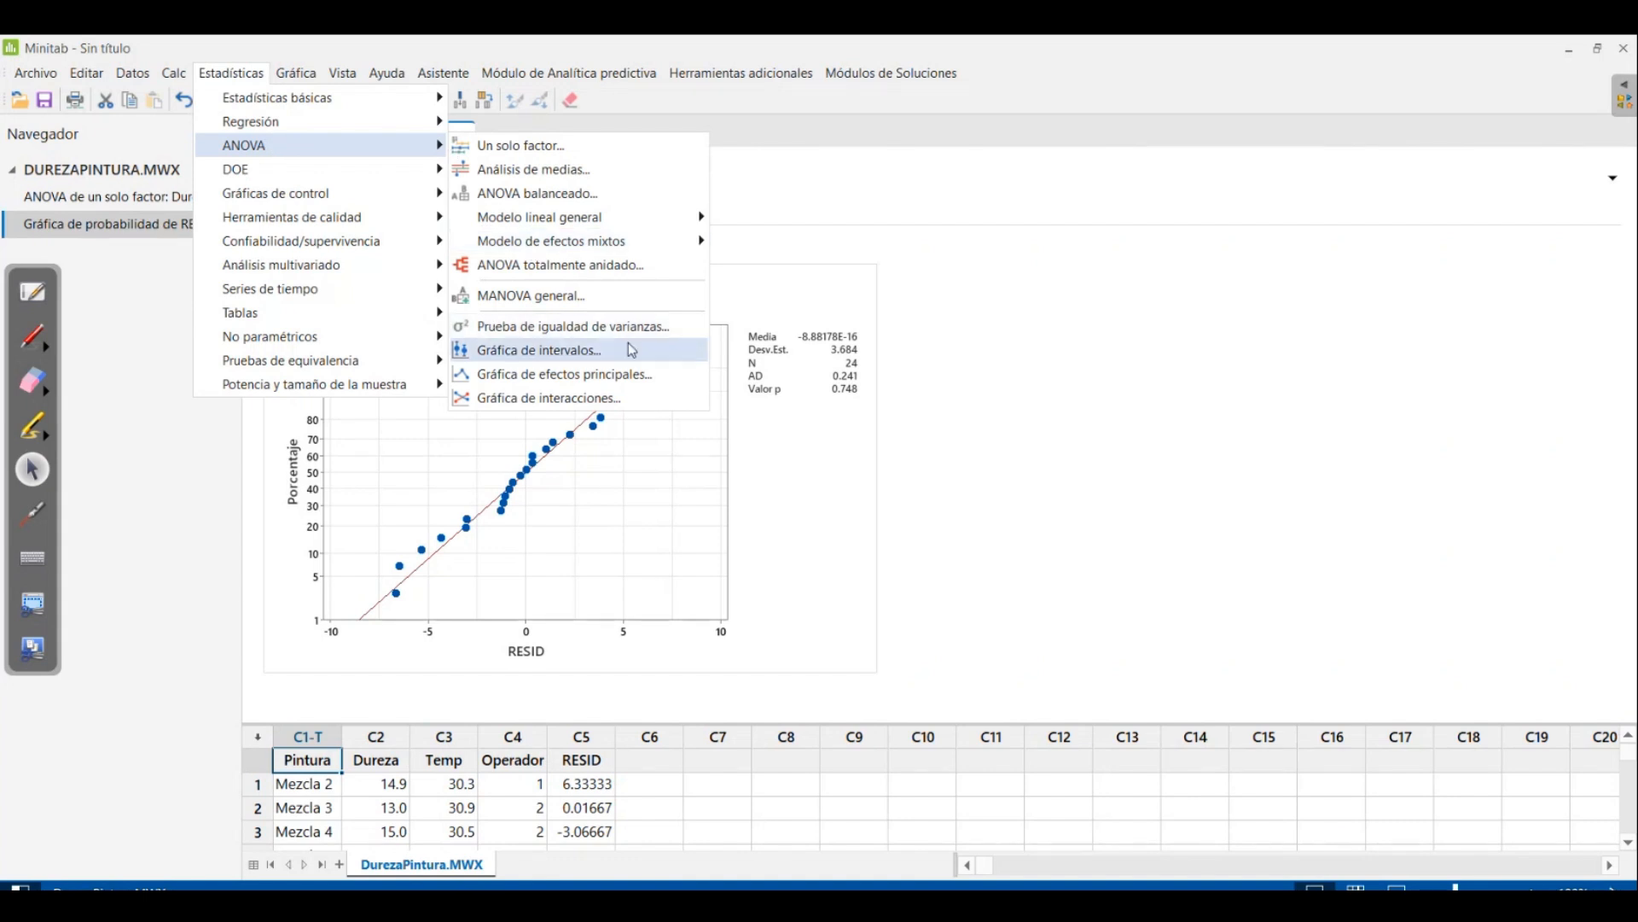
click(659, 326)
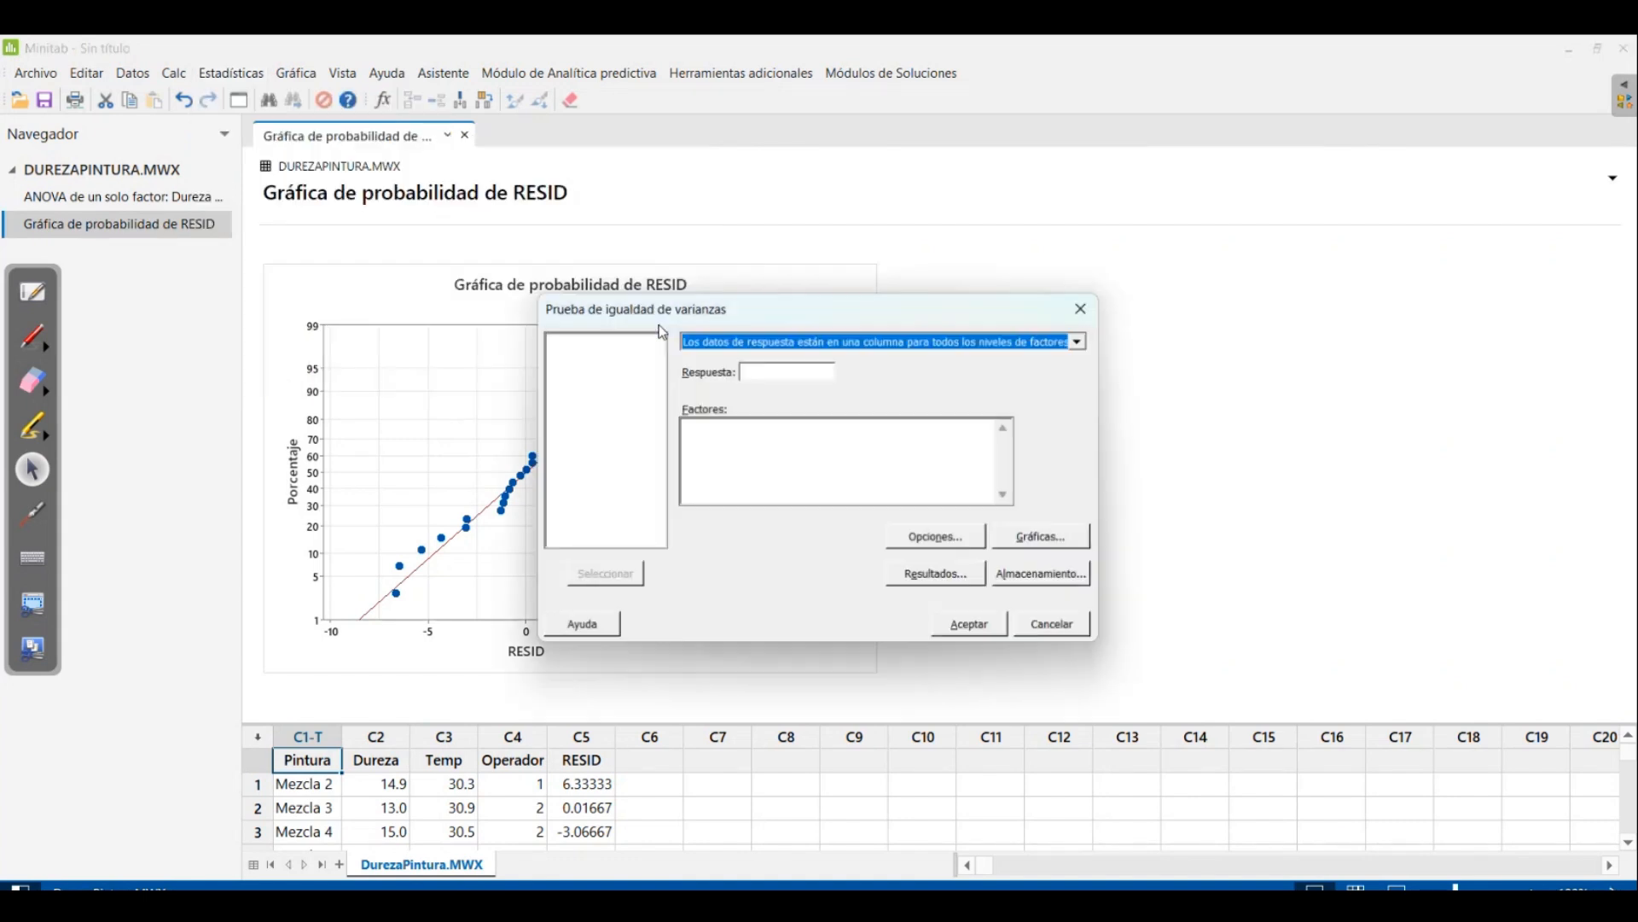
click(784, 373)
double_click(587, 383)
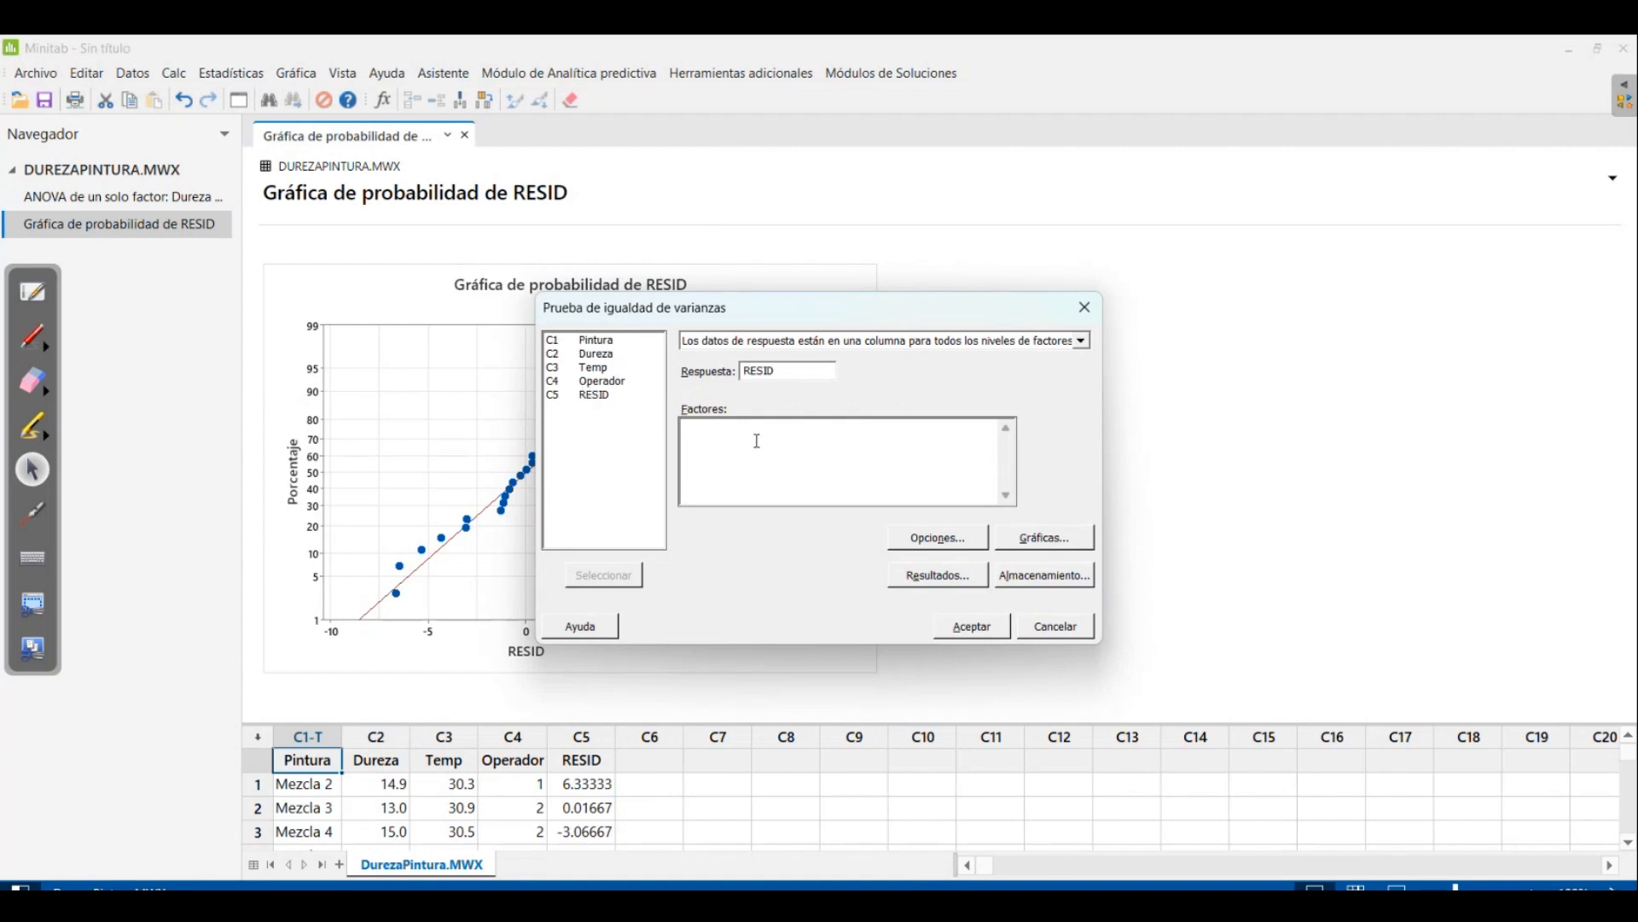
click(789, 373)
key(Delete)
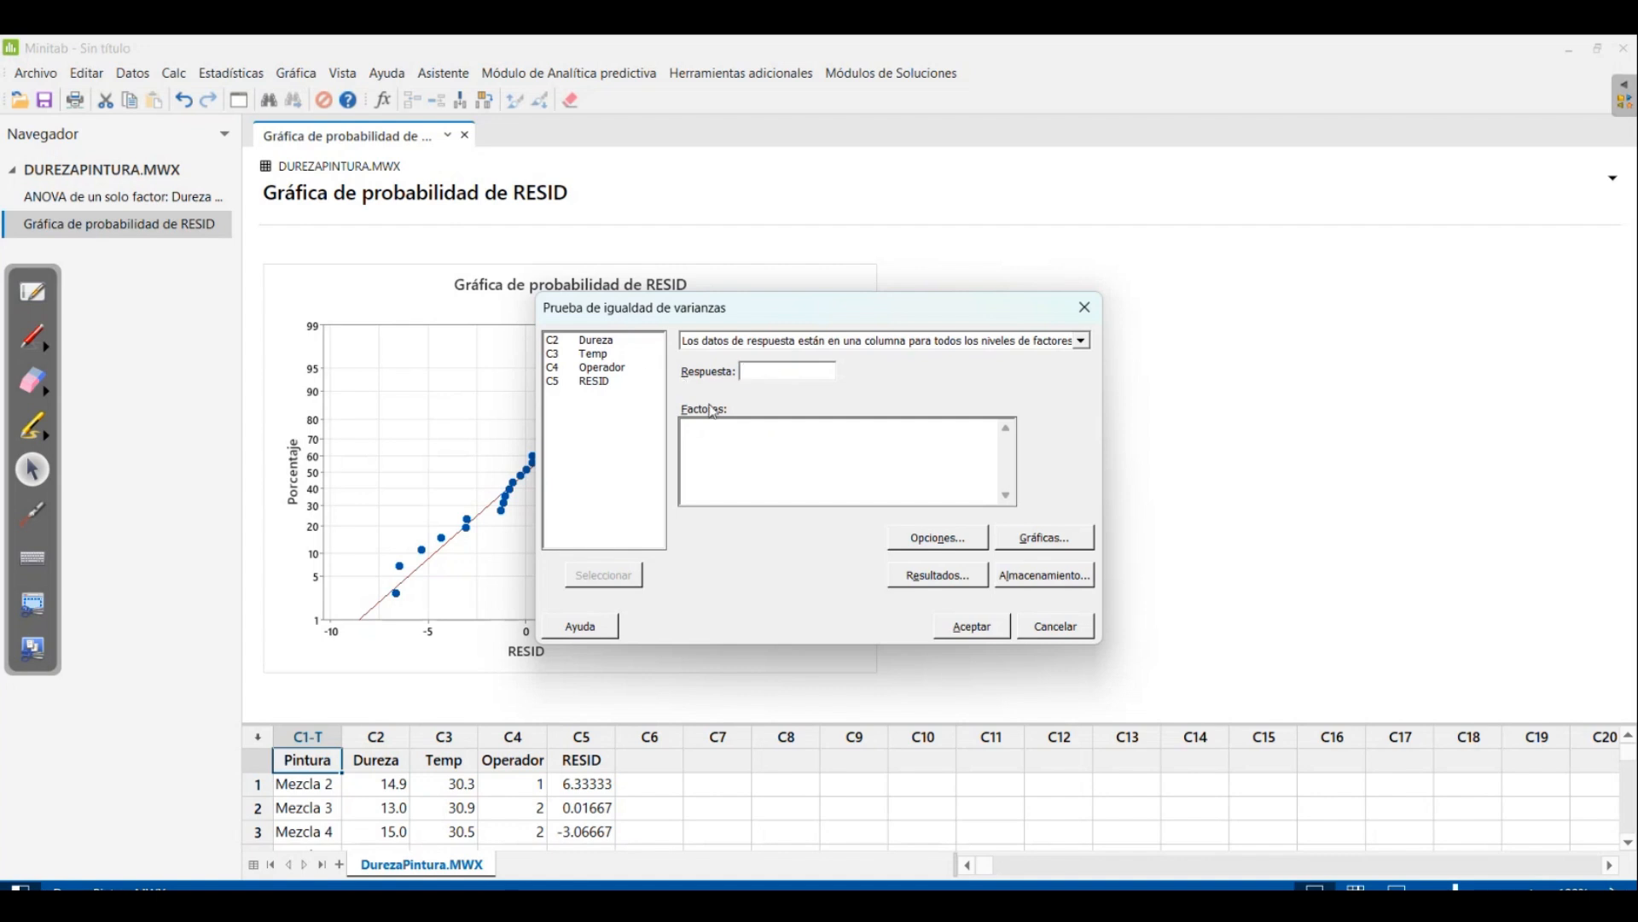
Run the equal variances test with Dureza as response and Pintura as factor, using the test based on the normal distribution
double_click(582, 342)
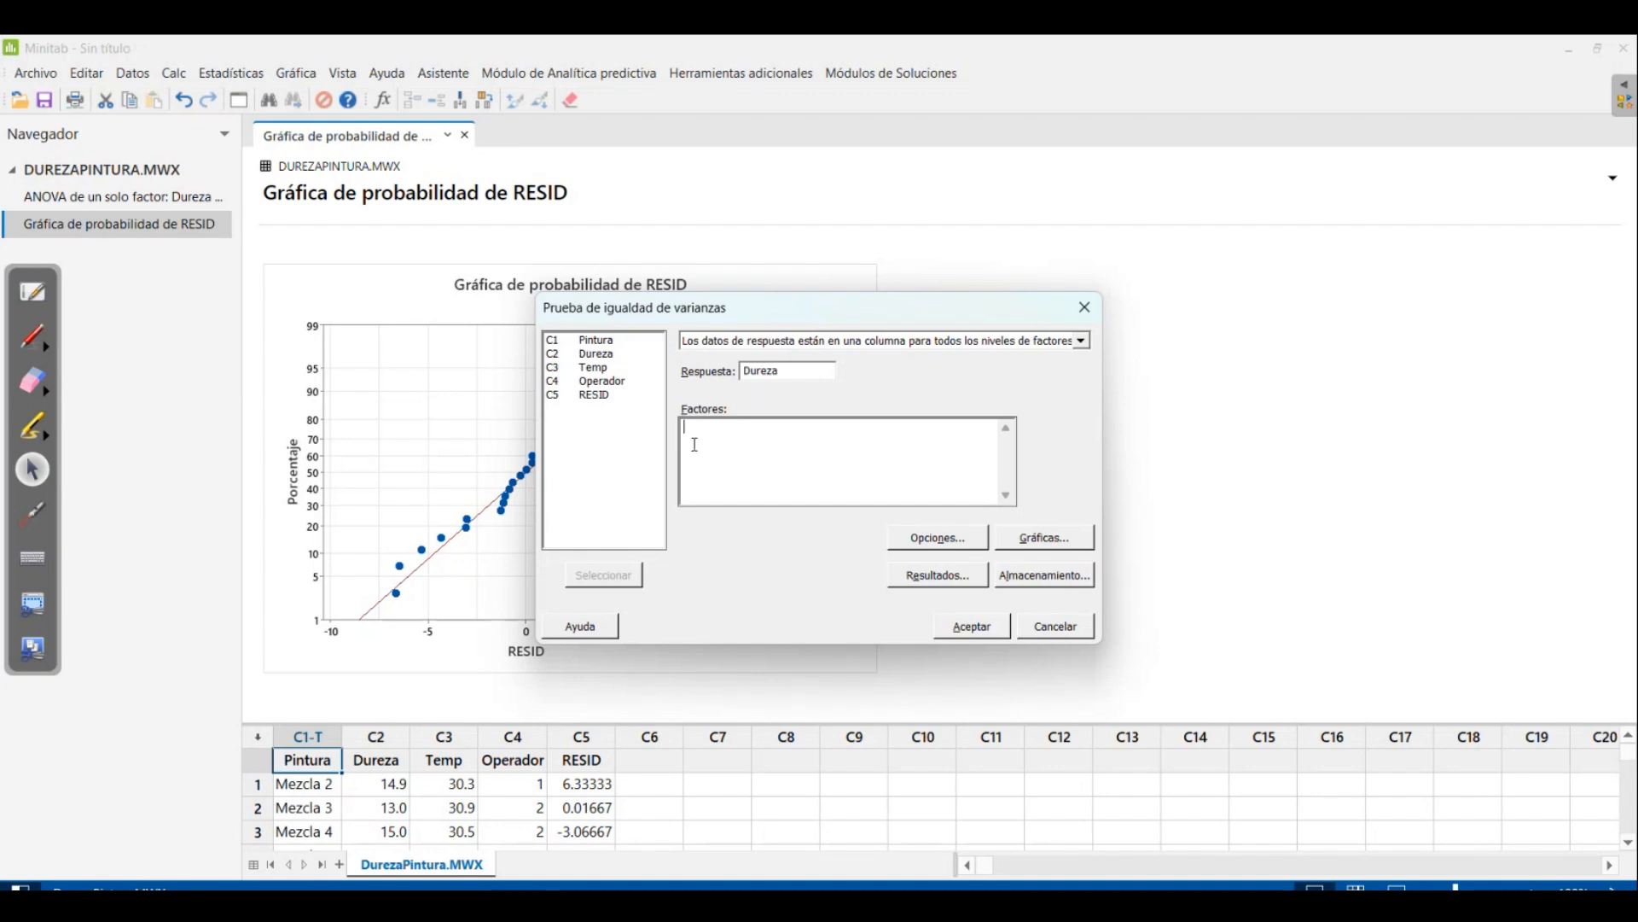
double_click(560, 342)
click(938, 538)
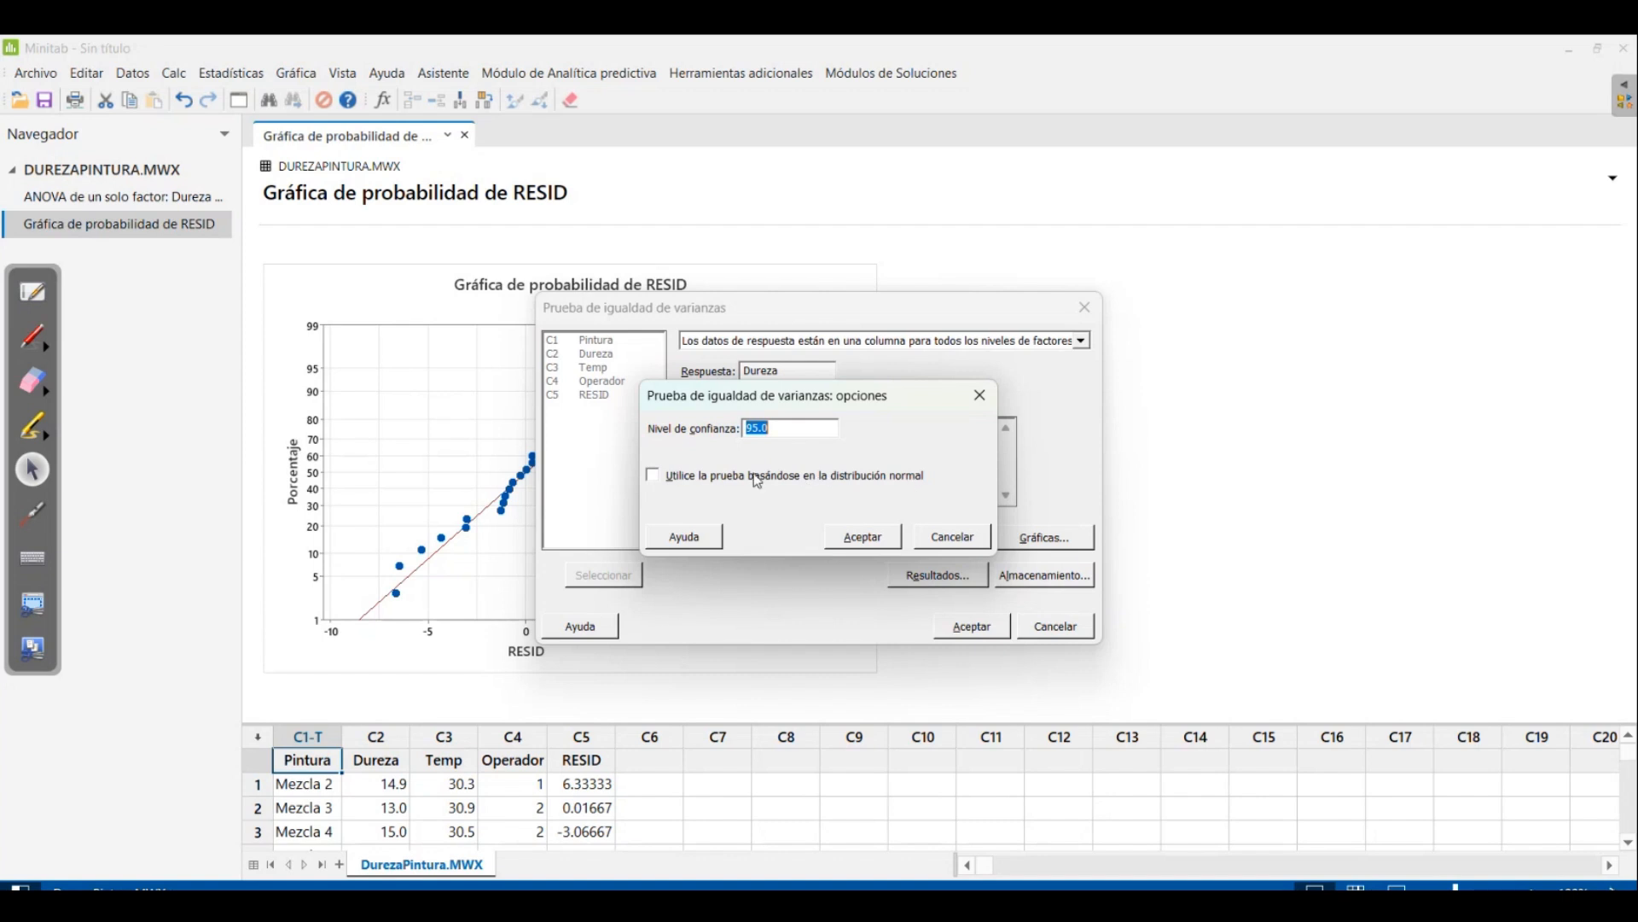
click(655, 477)
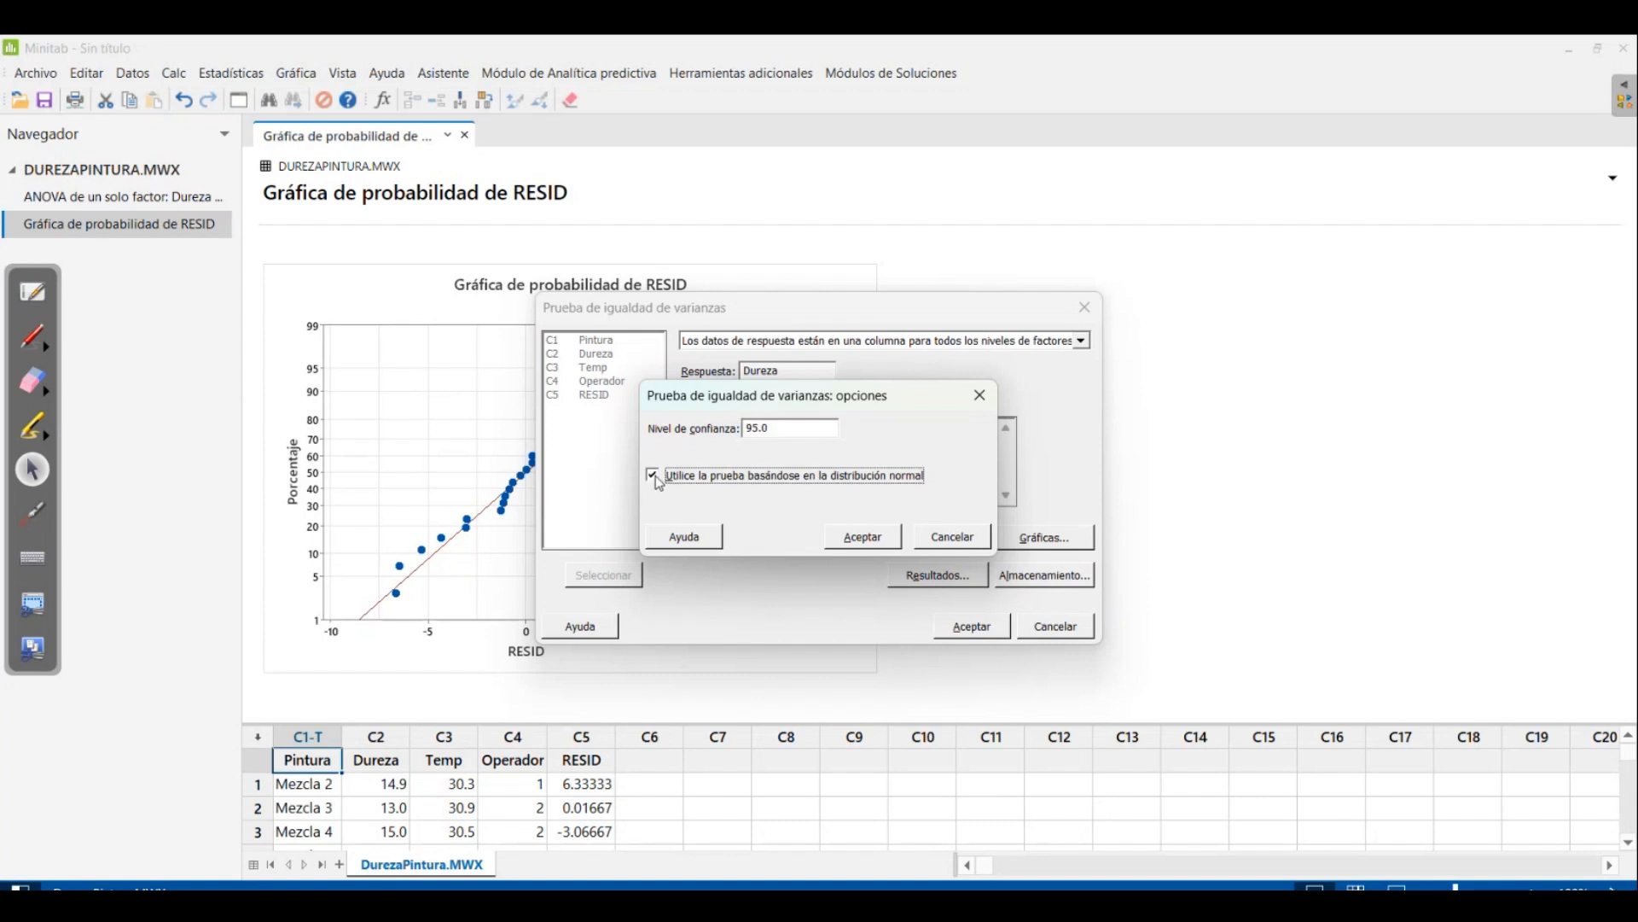
click(862, 537)
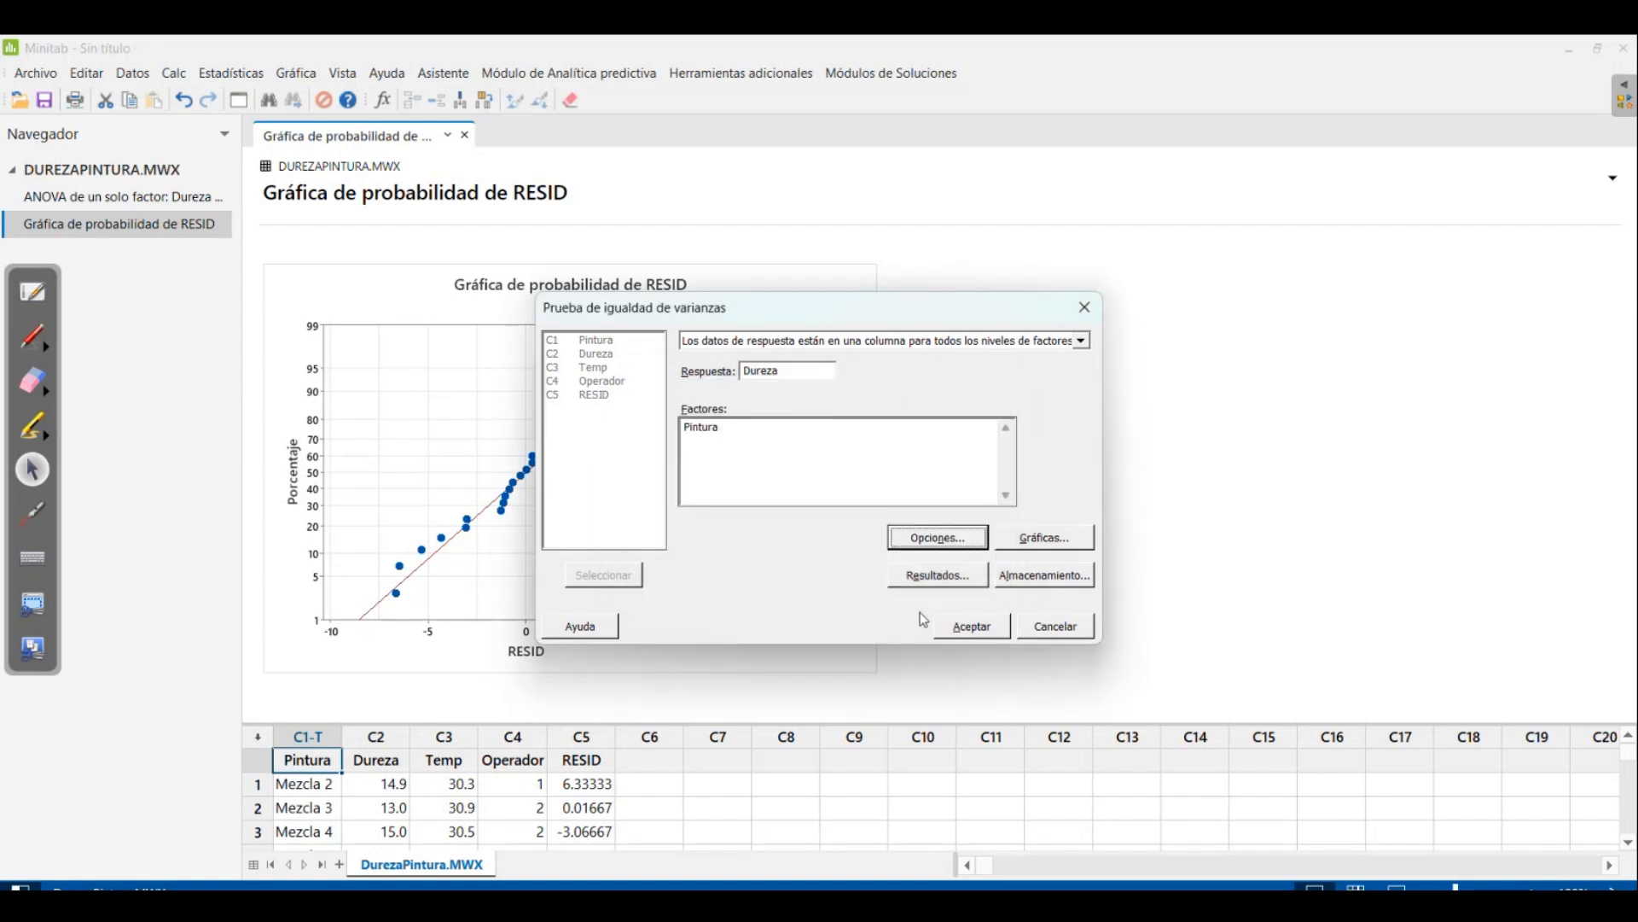
click(966, 627)
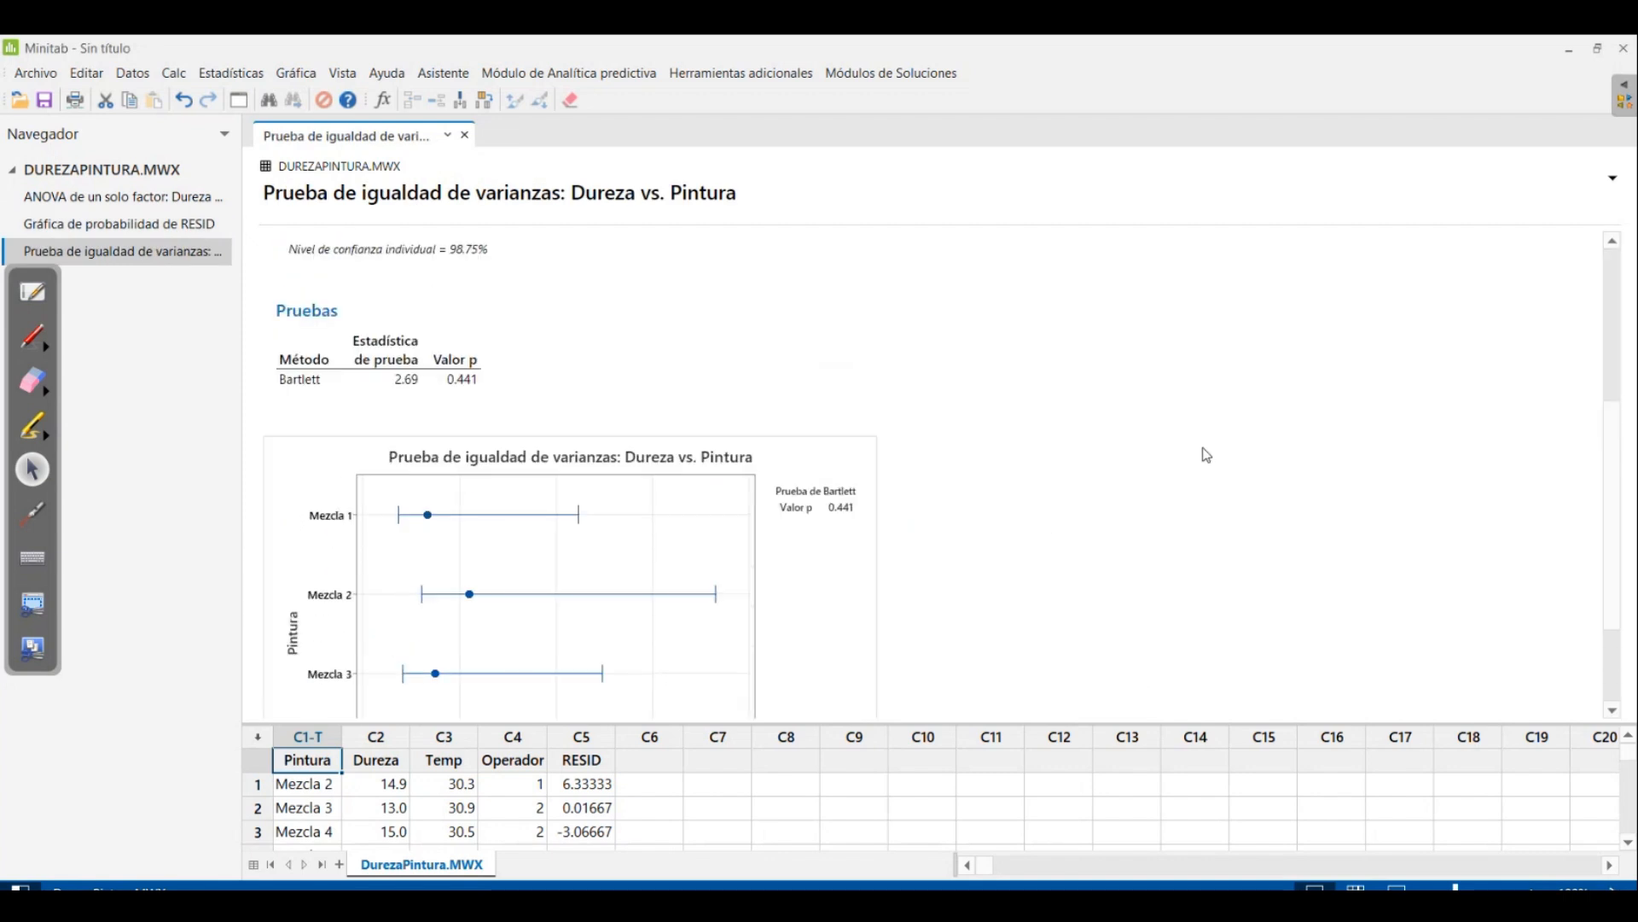
Examine the equal variances output: the Bartlett p-value, the standard deviation intervals of each paint mix and the hypotheses
scroll(1206, 455, up, 2)
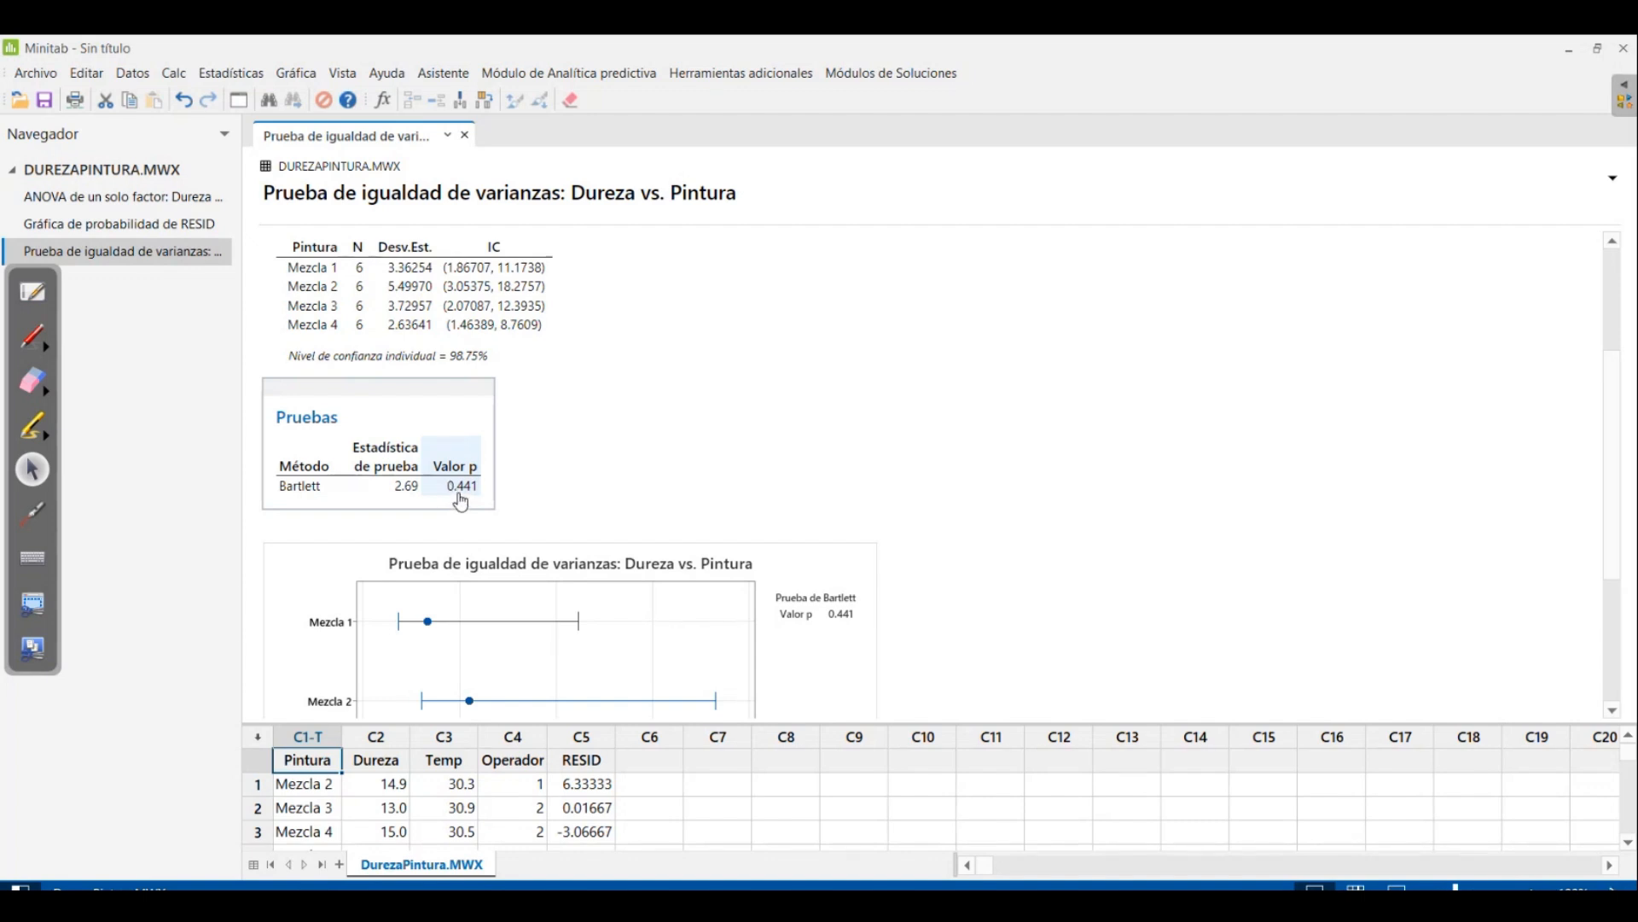
scroll(461, 501, down, 3)
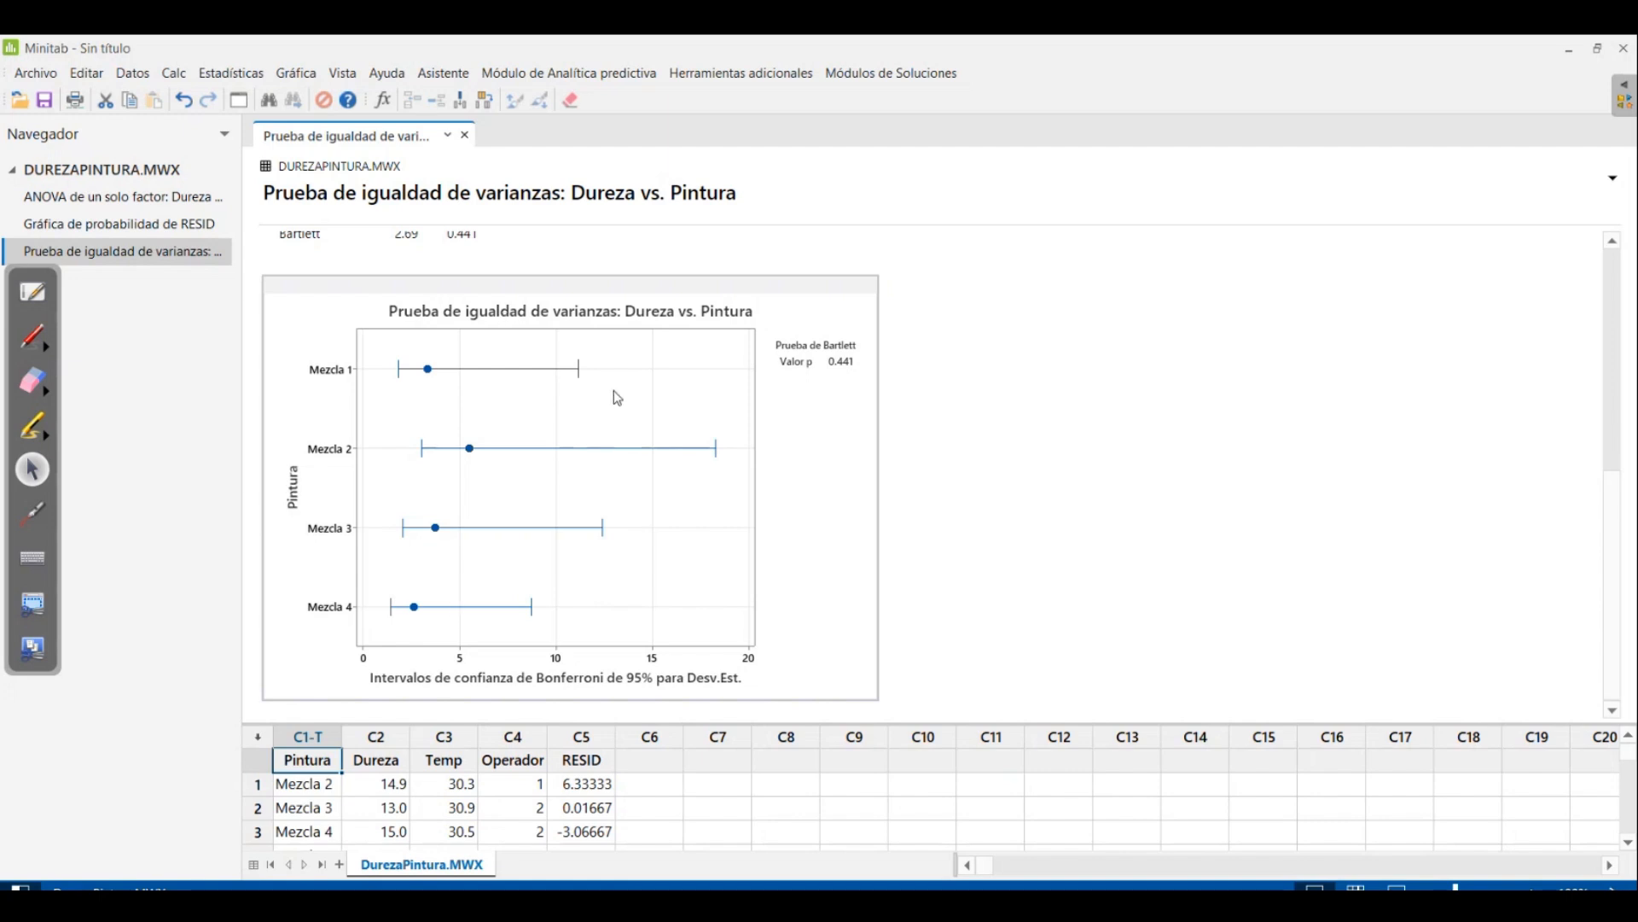
scroll(617, 397, up, 5)
scroll(607, 455, down, 3)
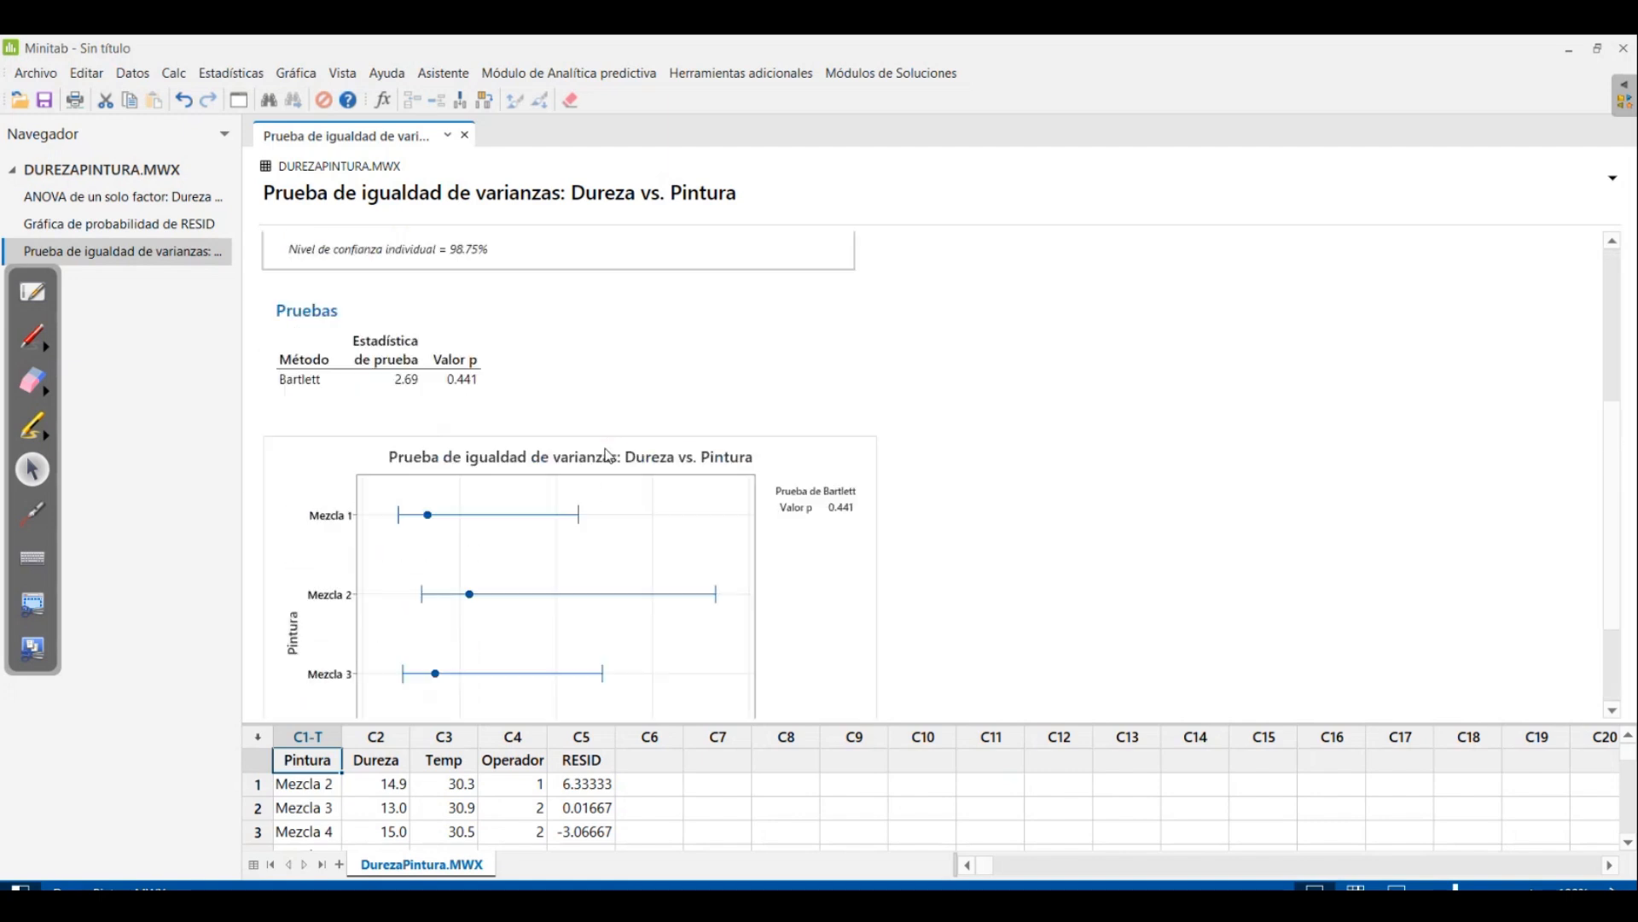
scroll(607, 455, down, 2)
scroll(607, 448, up, 6)
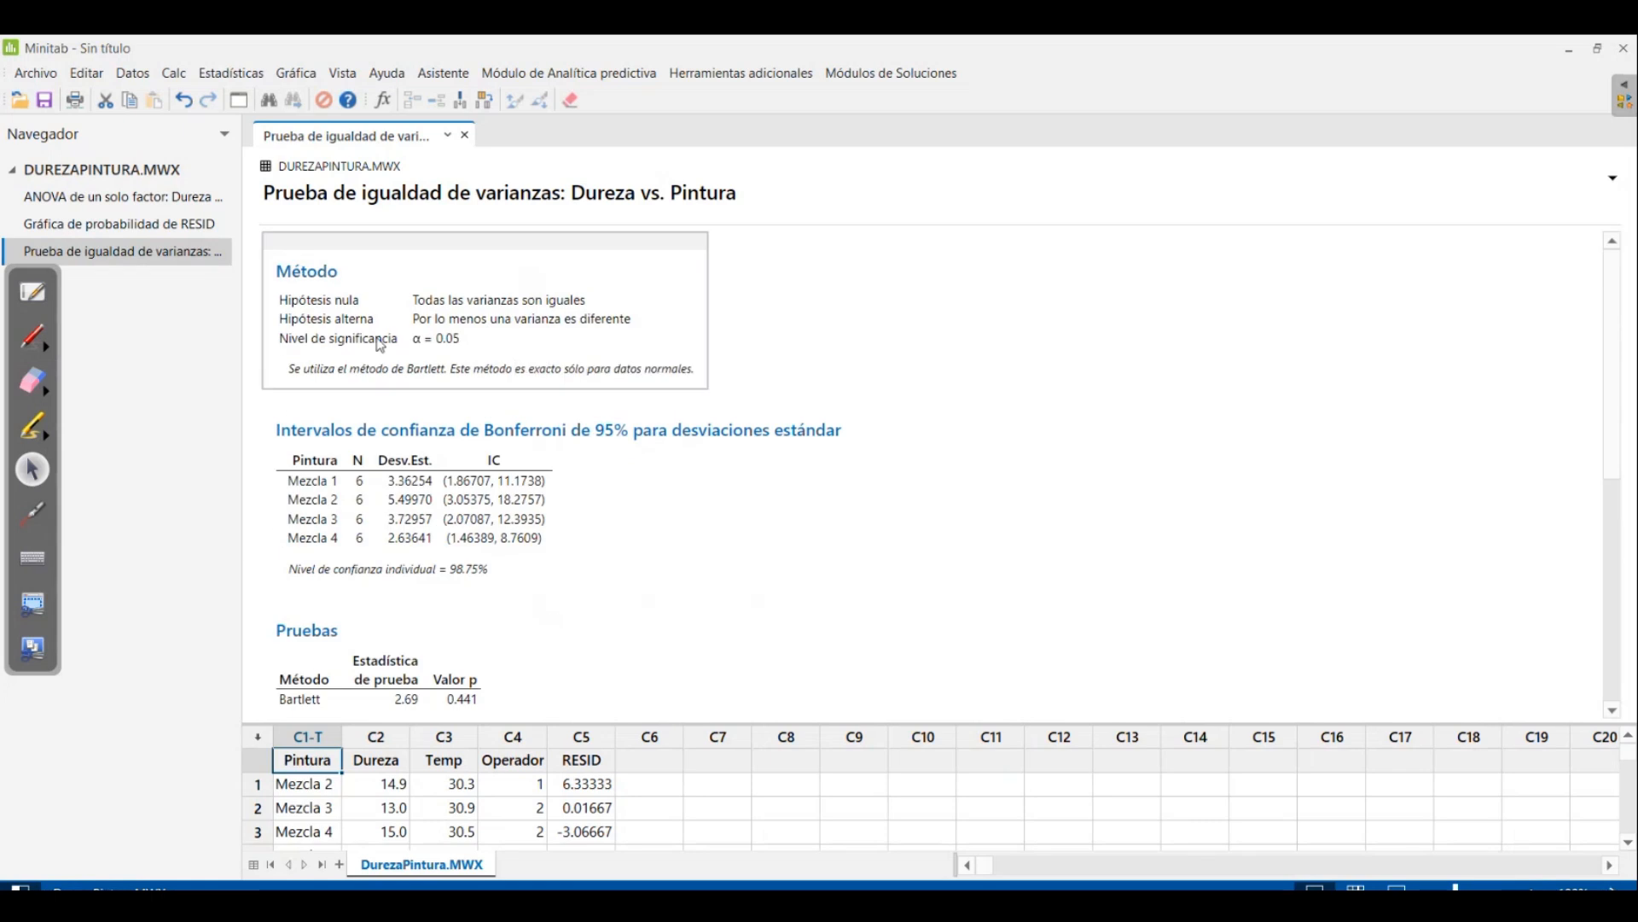
Rerun the one-factor ANOVA of Dureza versus Pintura with equal variances assumed and go through its analysis of variance tables
click(127, 199)
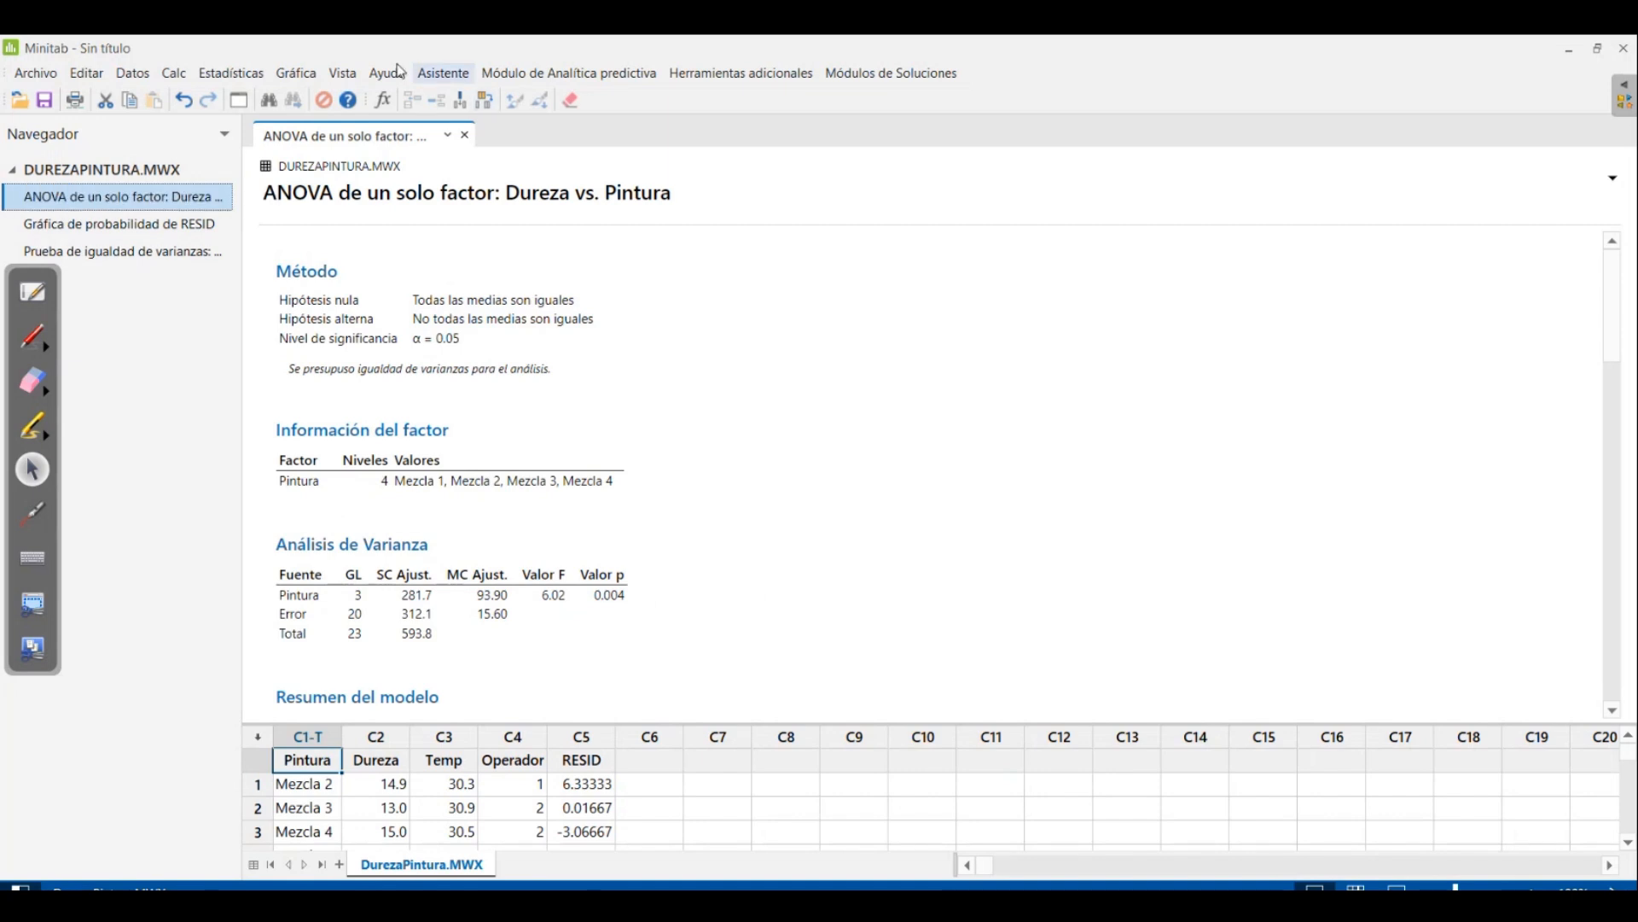
click(233, 77)
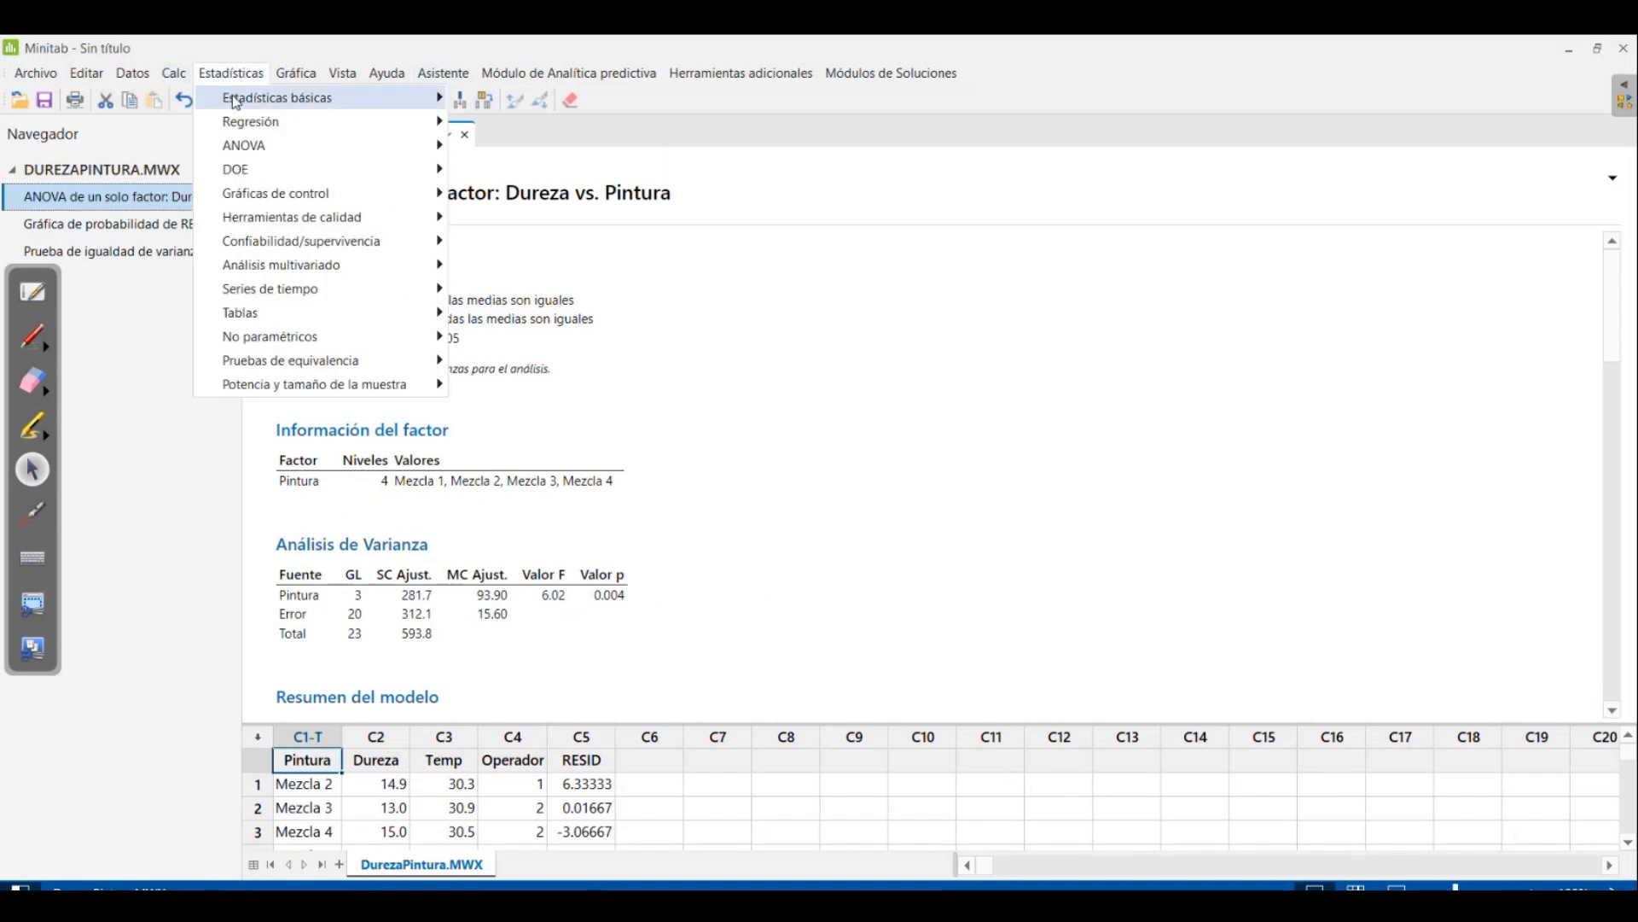
mouse_move(280, 146)
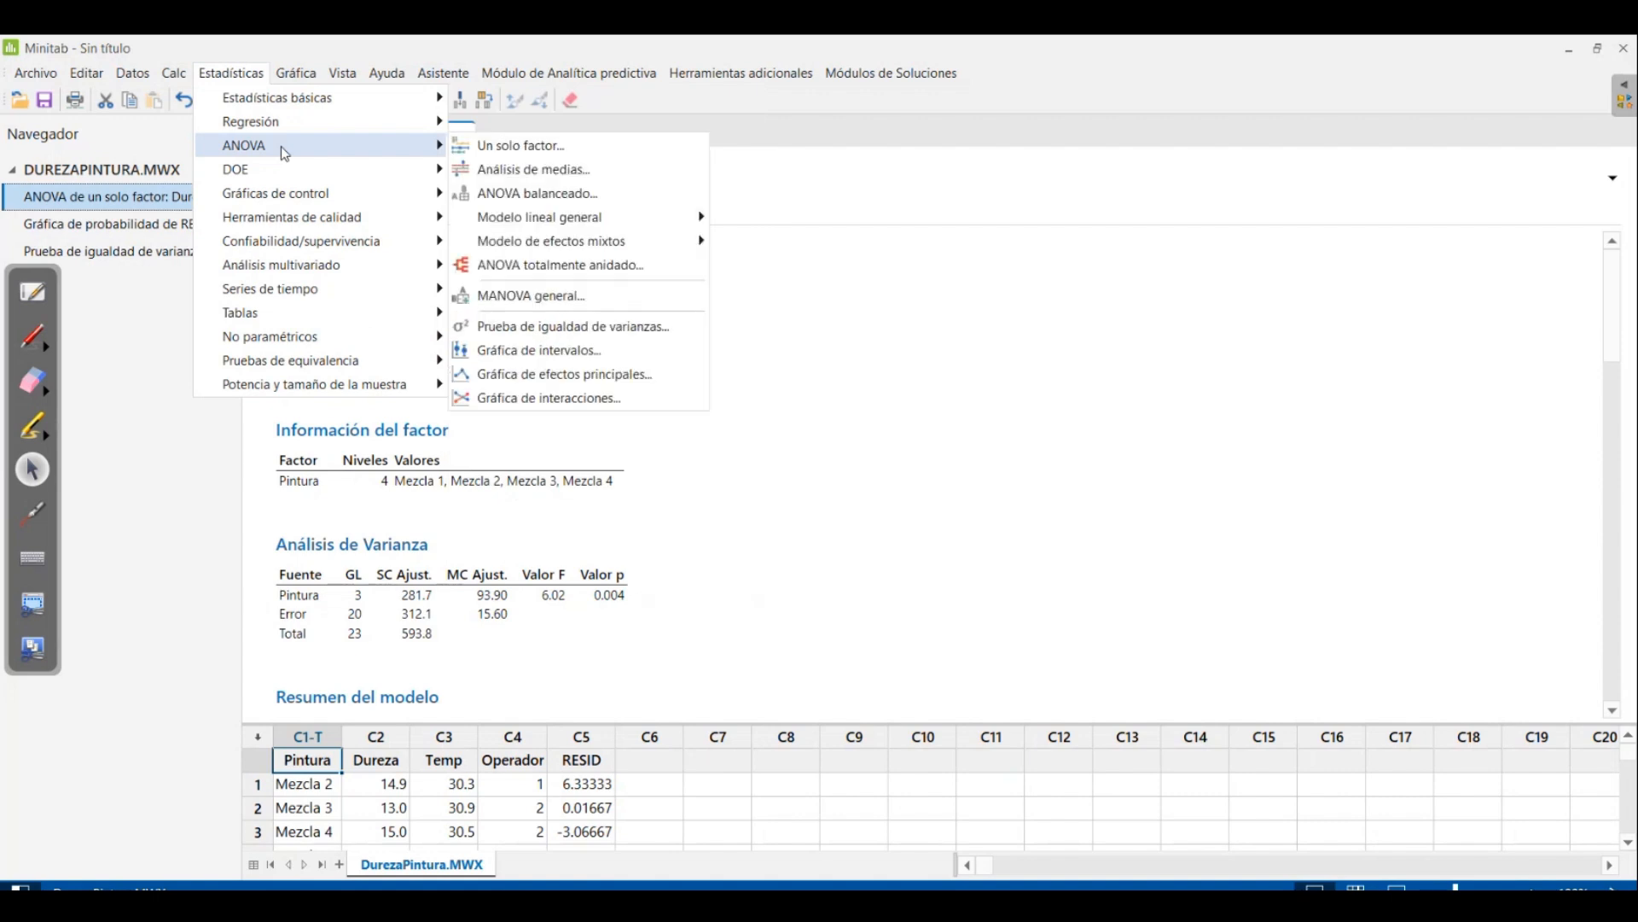
click(537, 154)
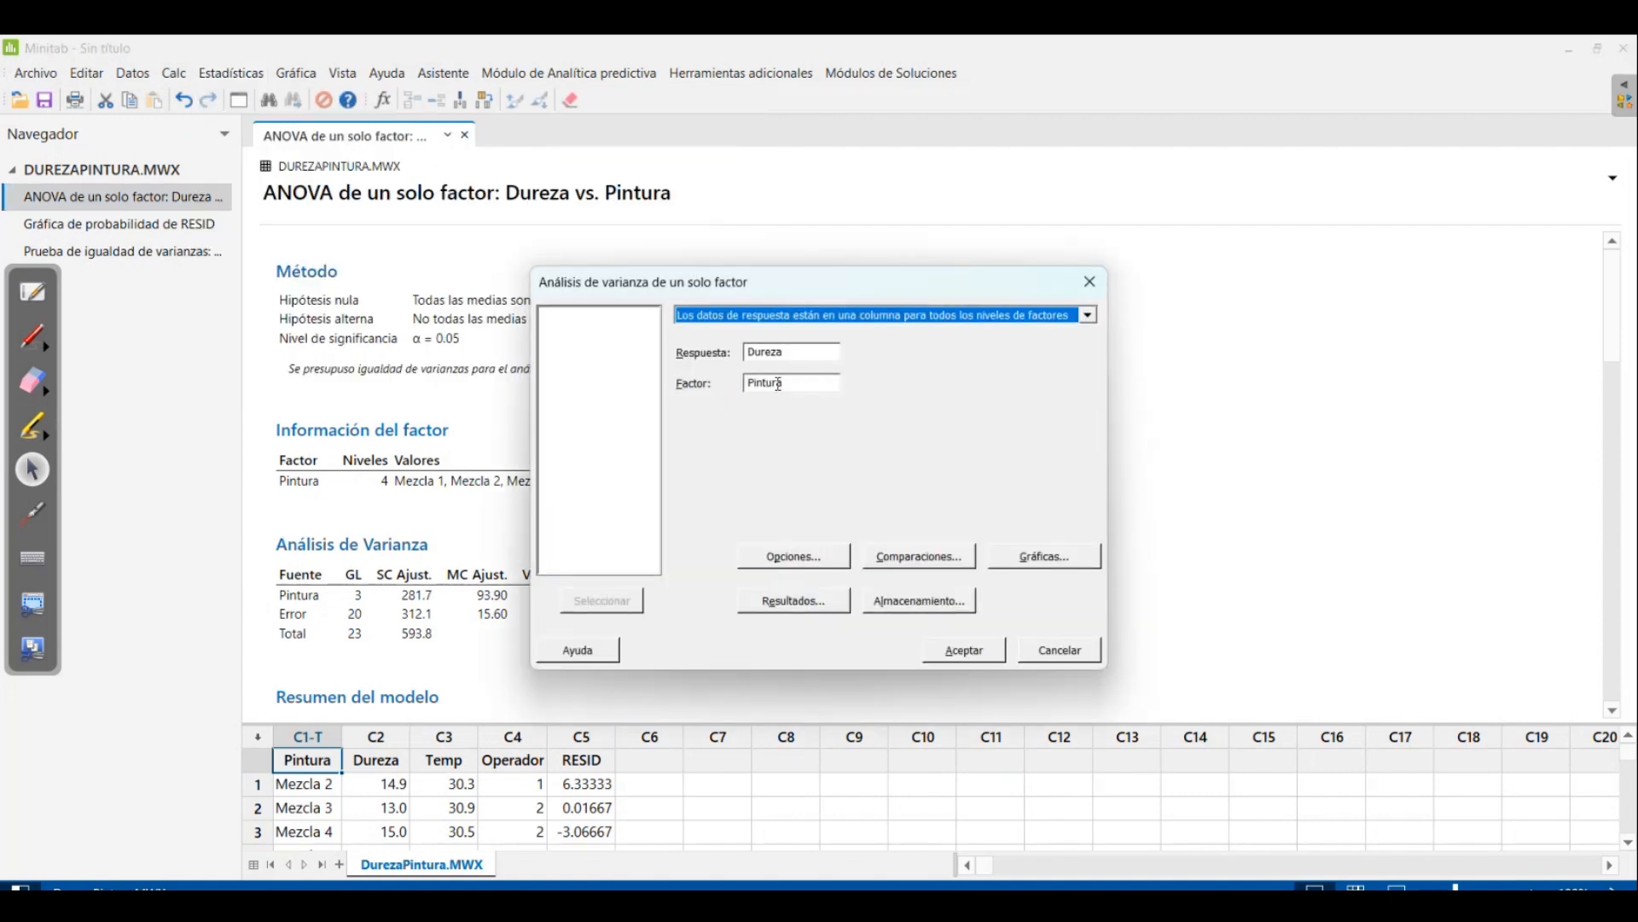
click(774, 556)
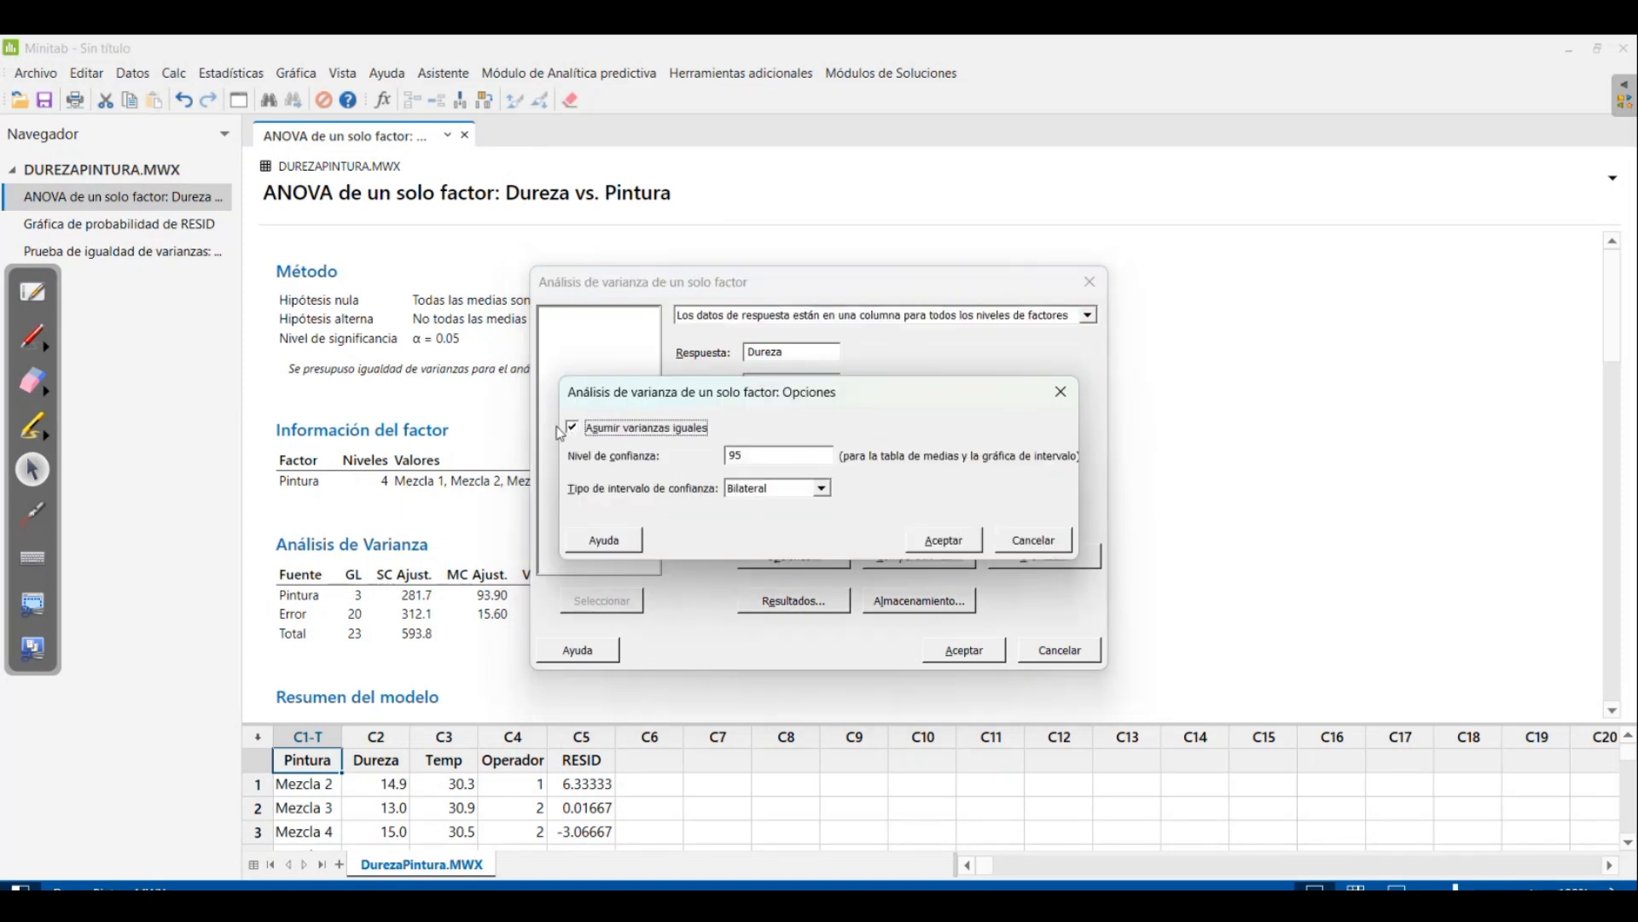
click(951, 540)
click(966, 650)
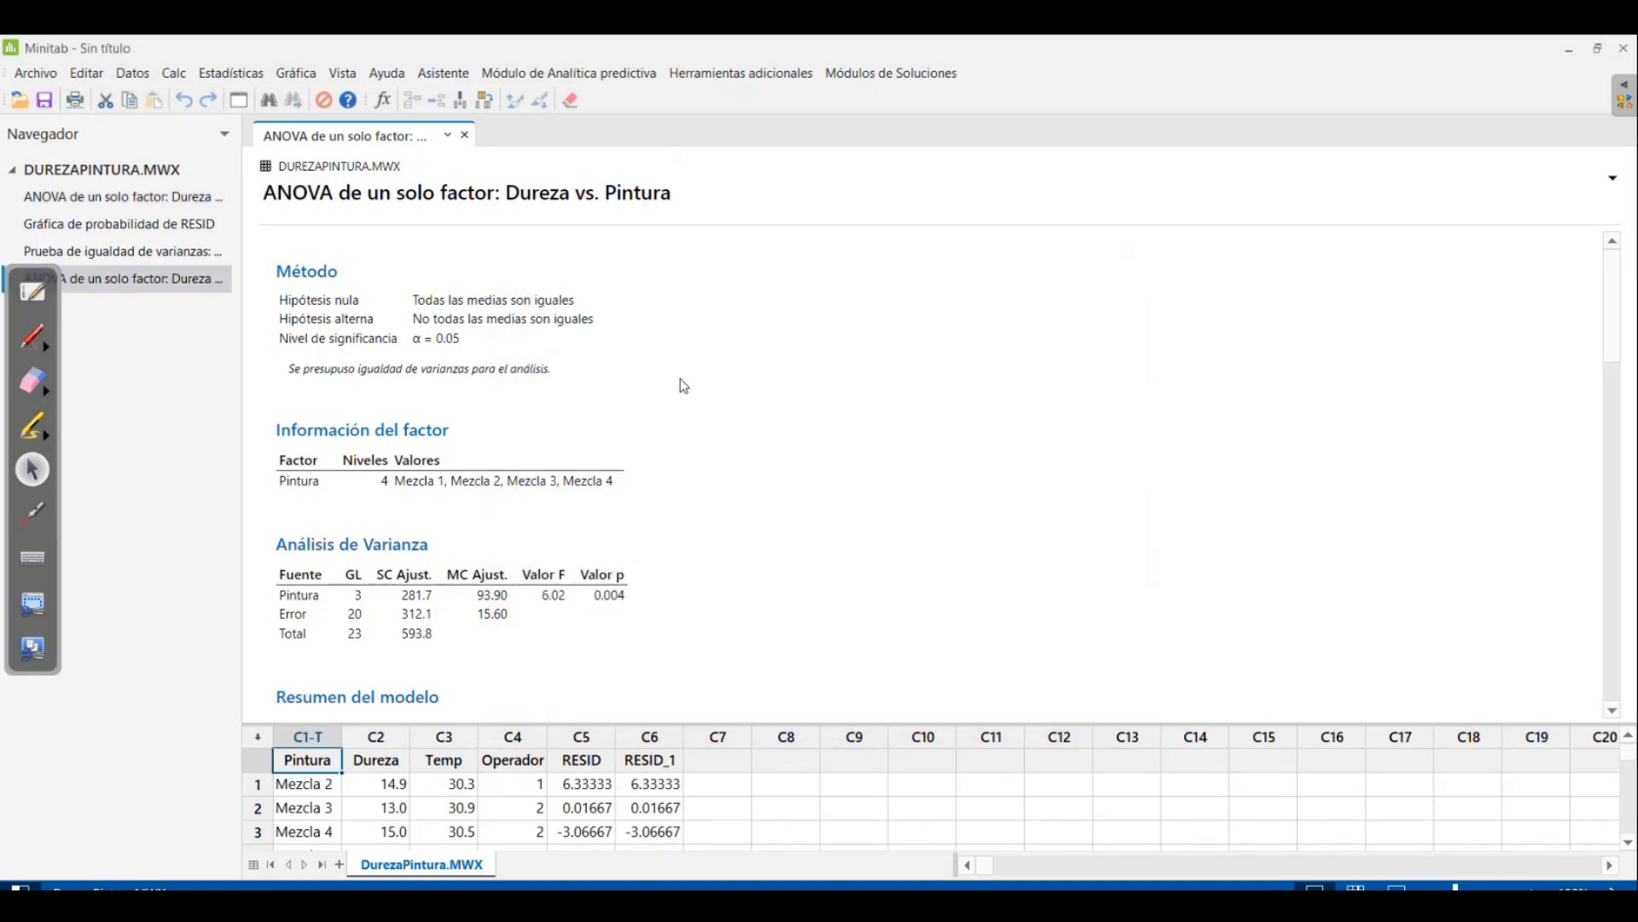
scroll(857, 559, down, 2)
scroll(858, 559, down, 2)
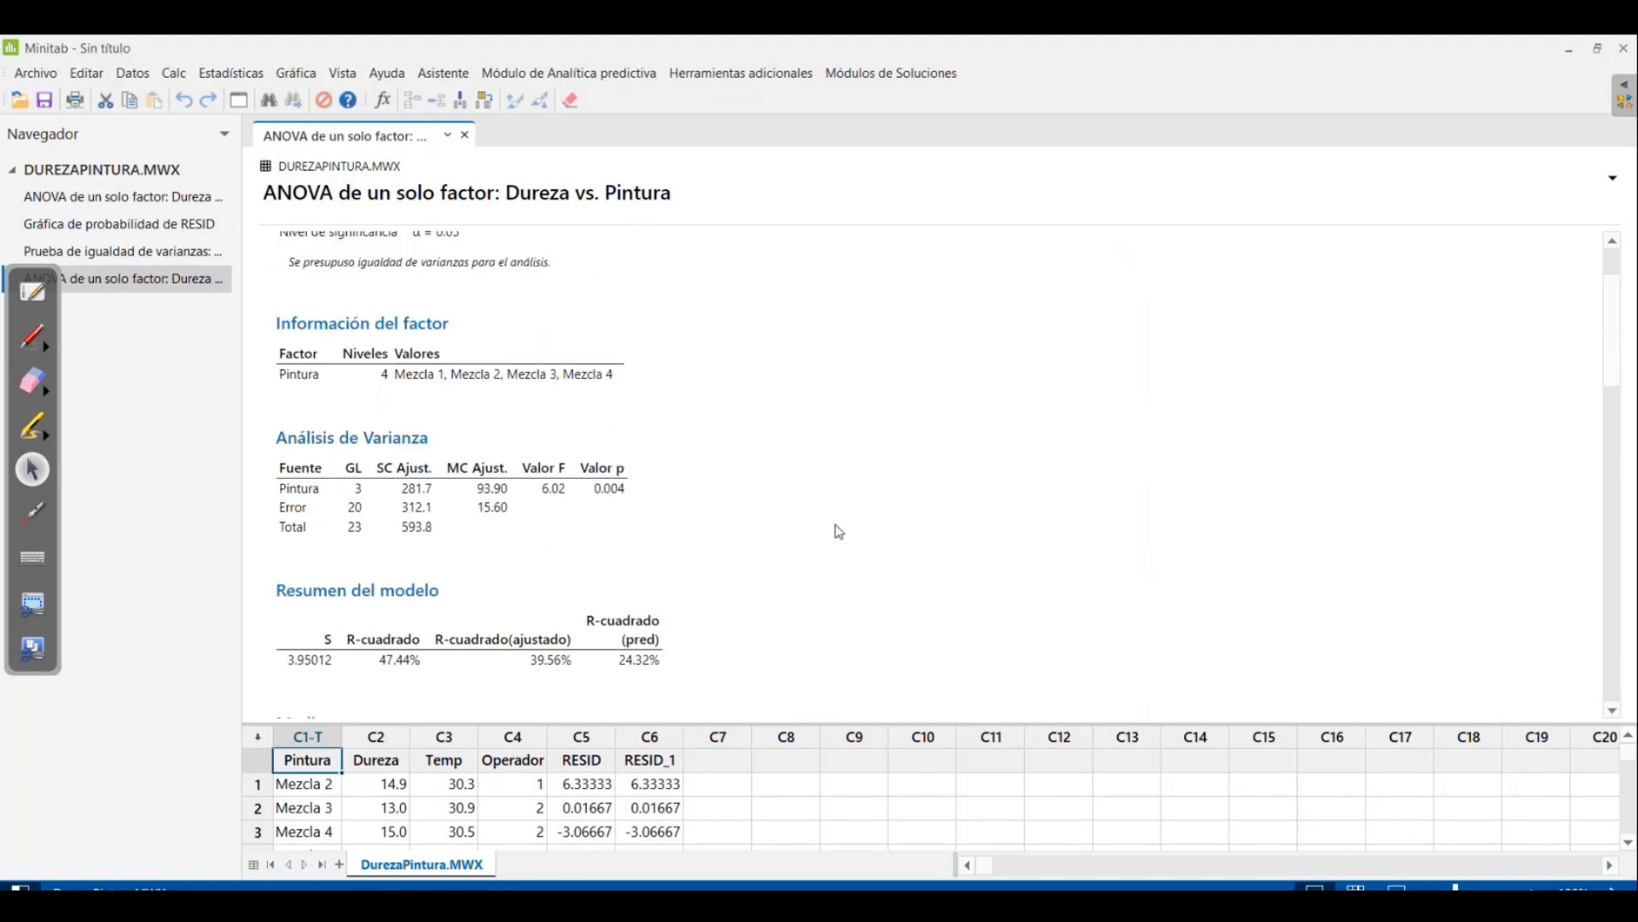
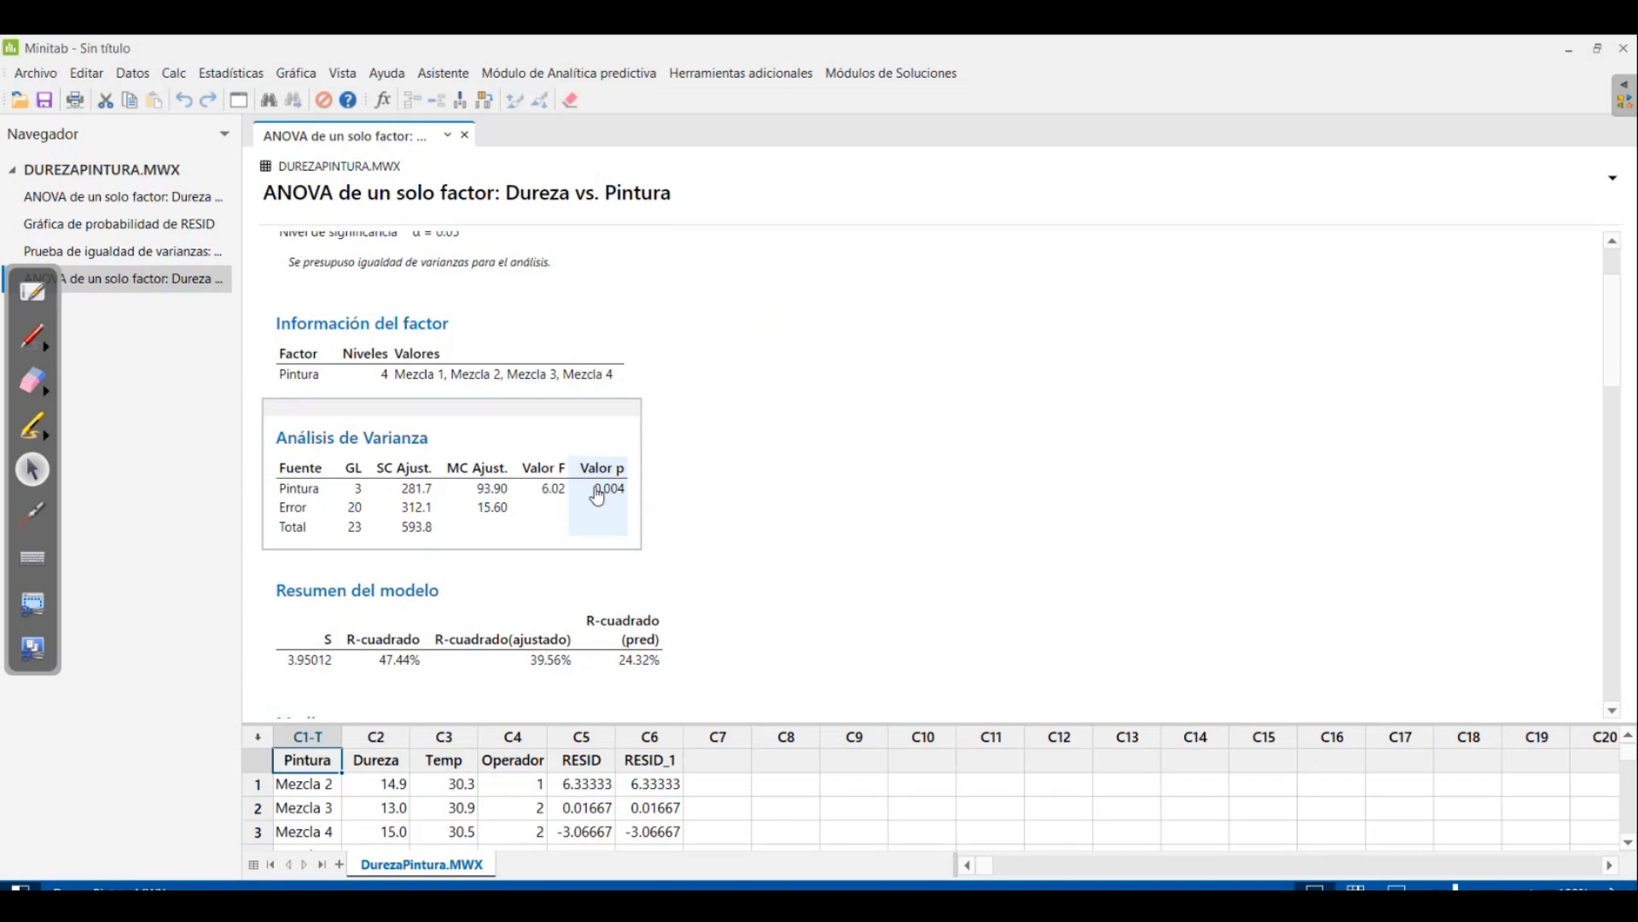
Review the ANOVA output from the analysis of variance to the means, and bring up the pruebas post-hoc.png chart in Photos
scroll(597, 495, down, 5)
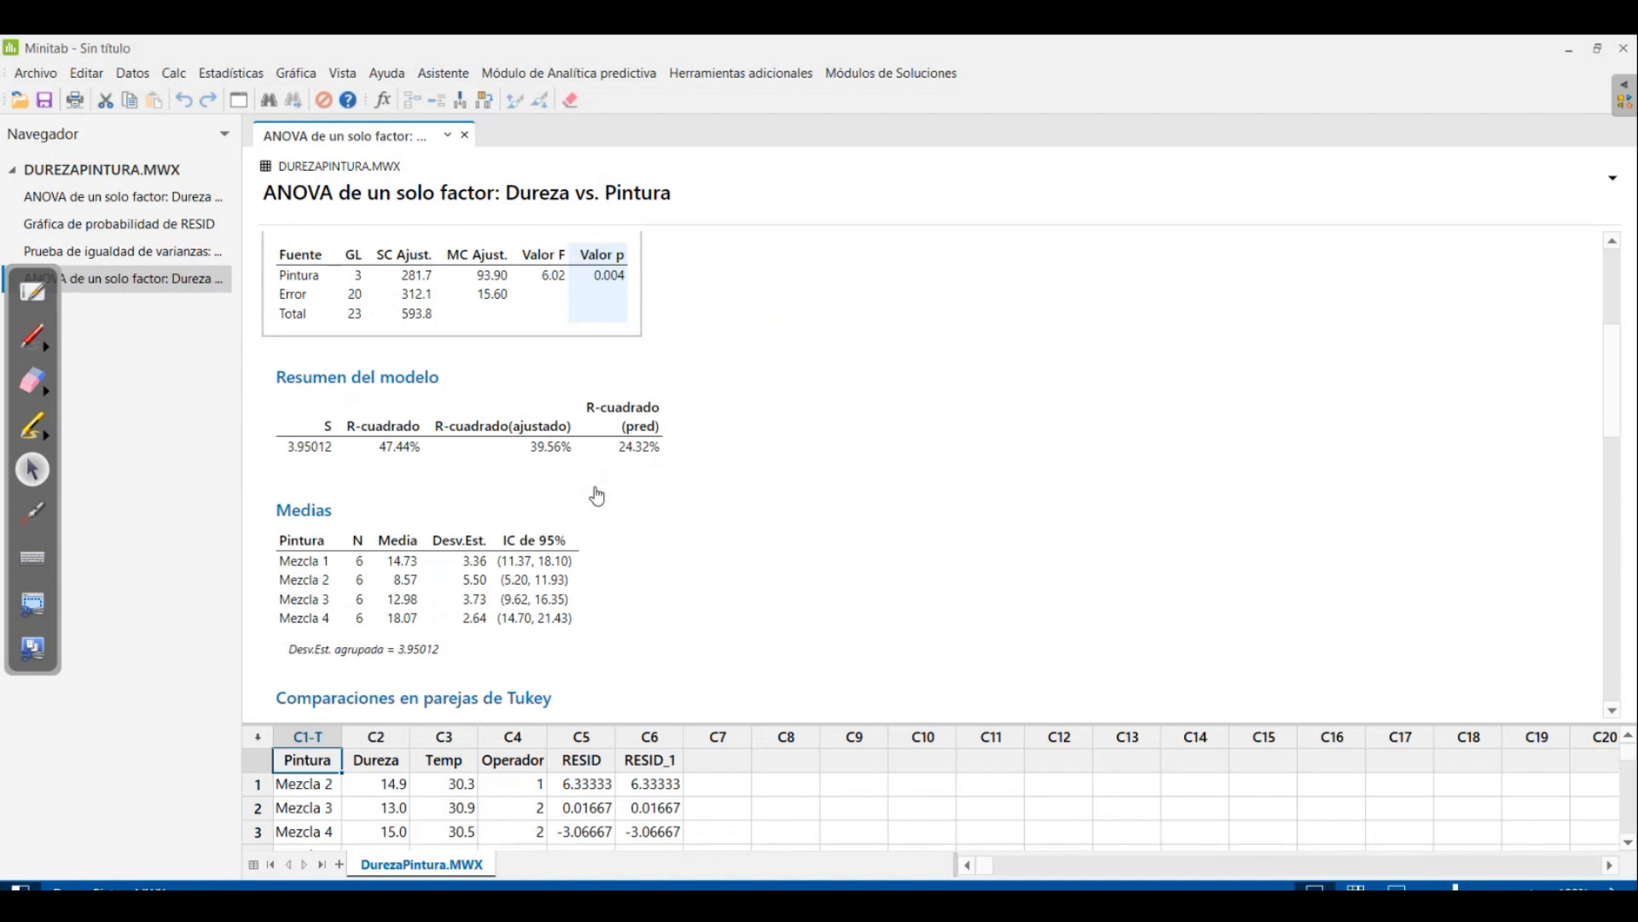
scroll(597, 495, down, 4)
scroll(598, 495, up, 10)
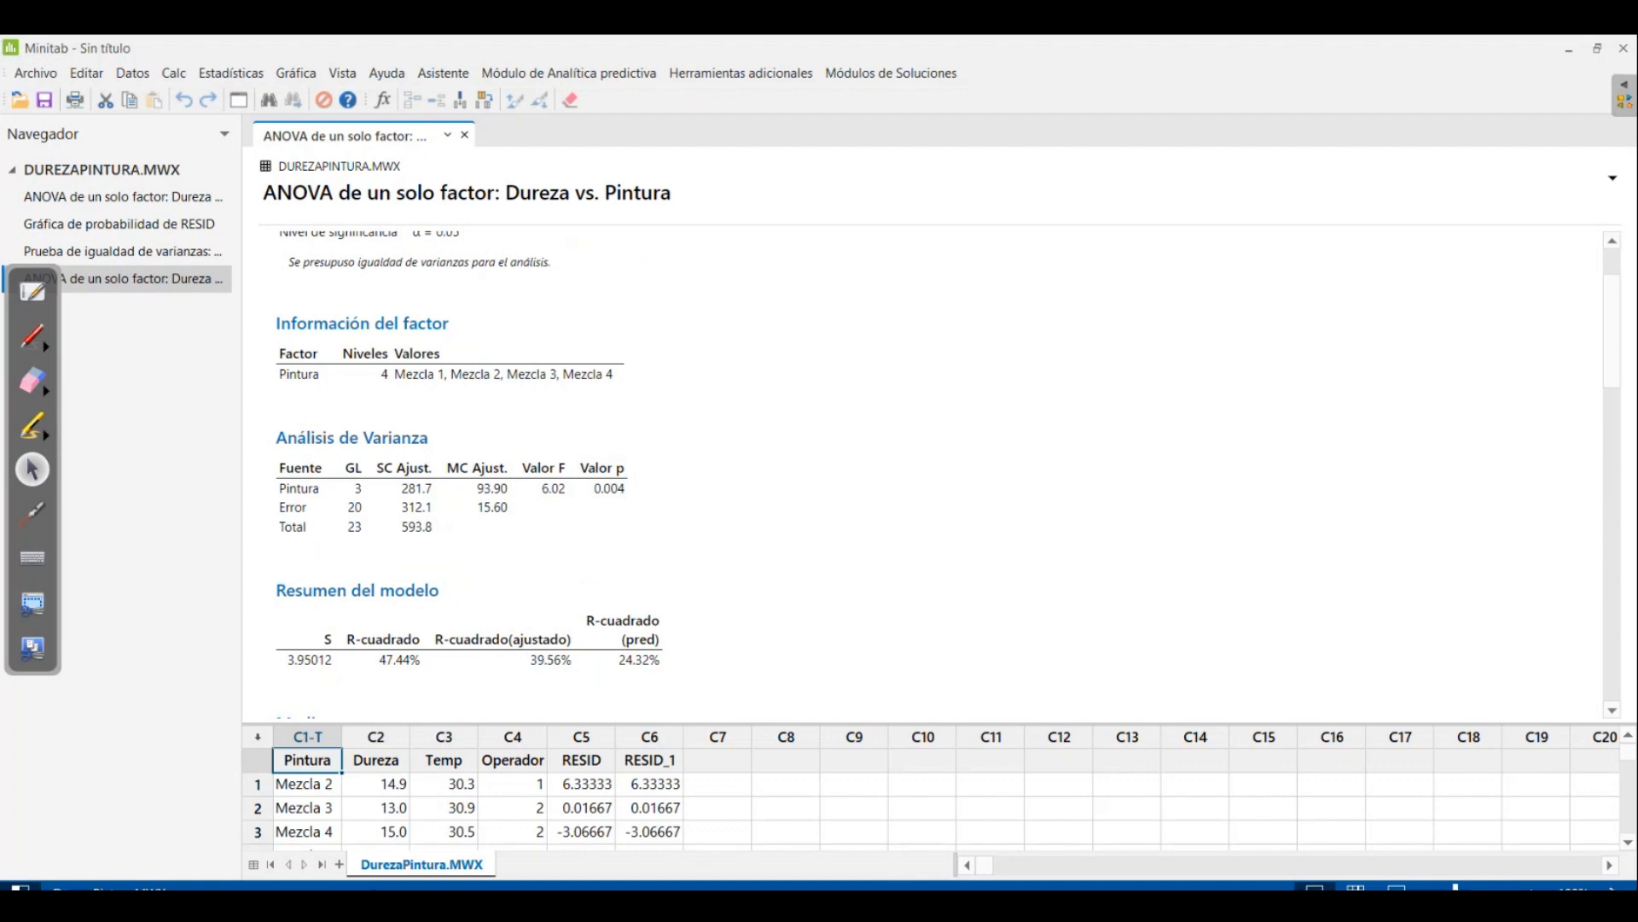
mouse_move(1081, 906)
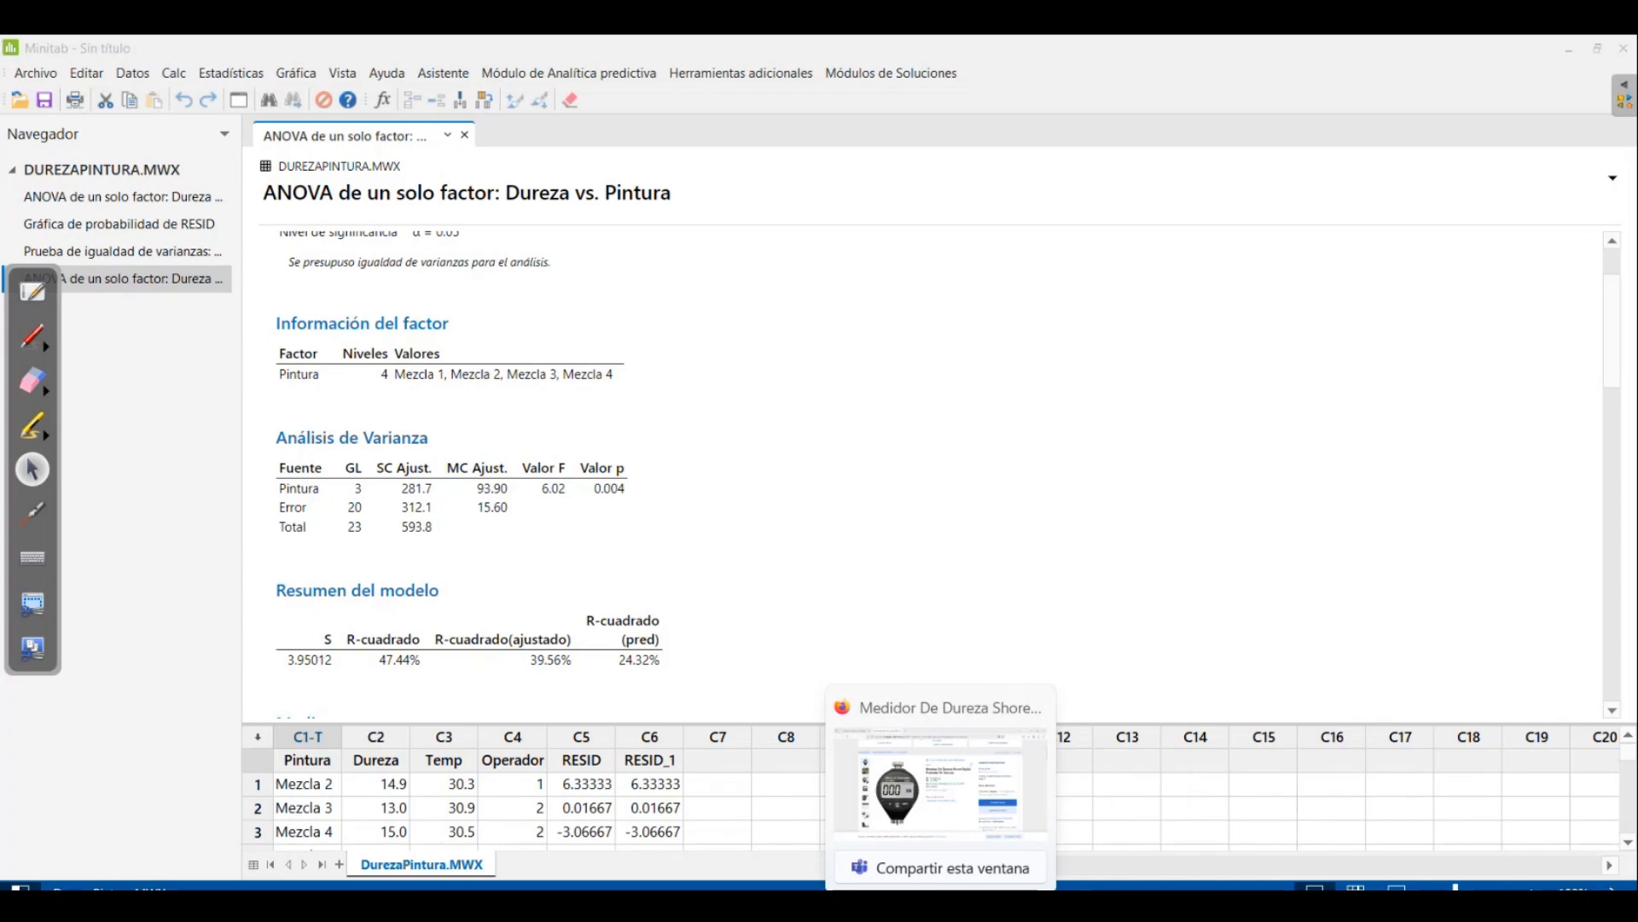
click(981, 906)
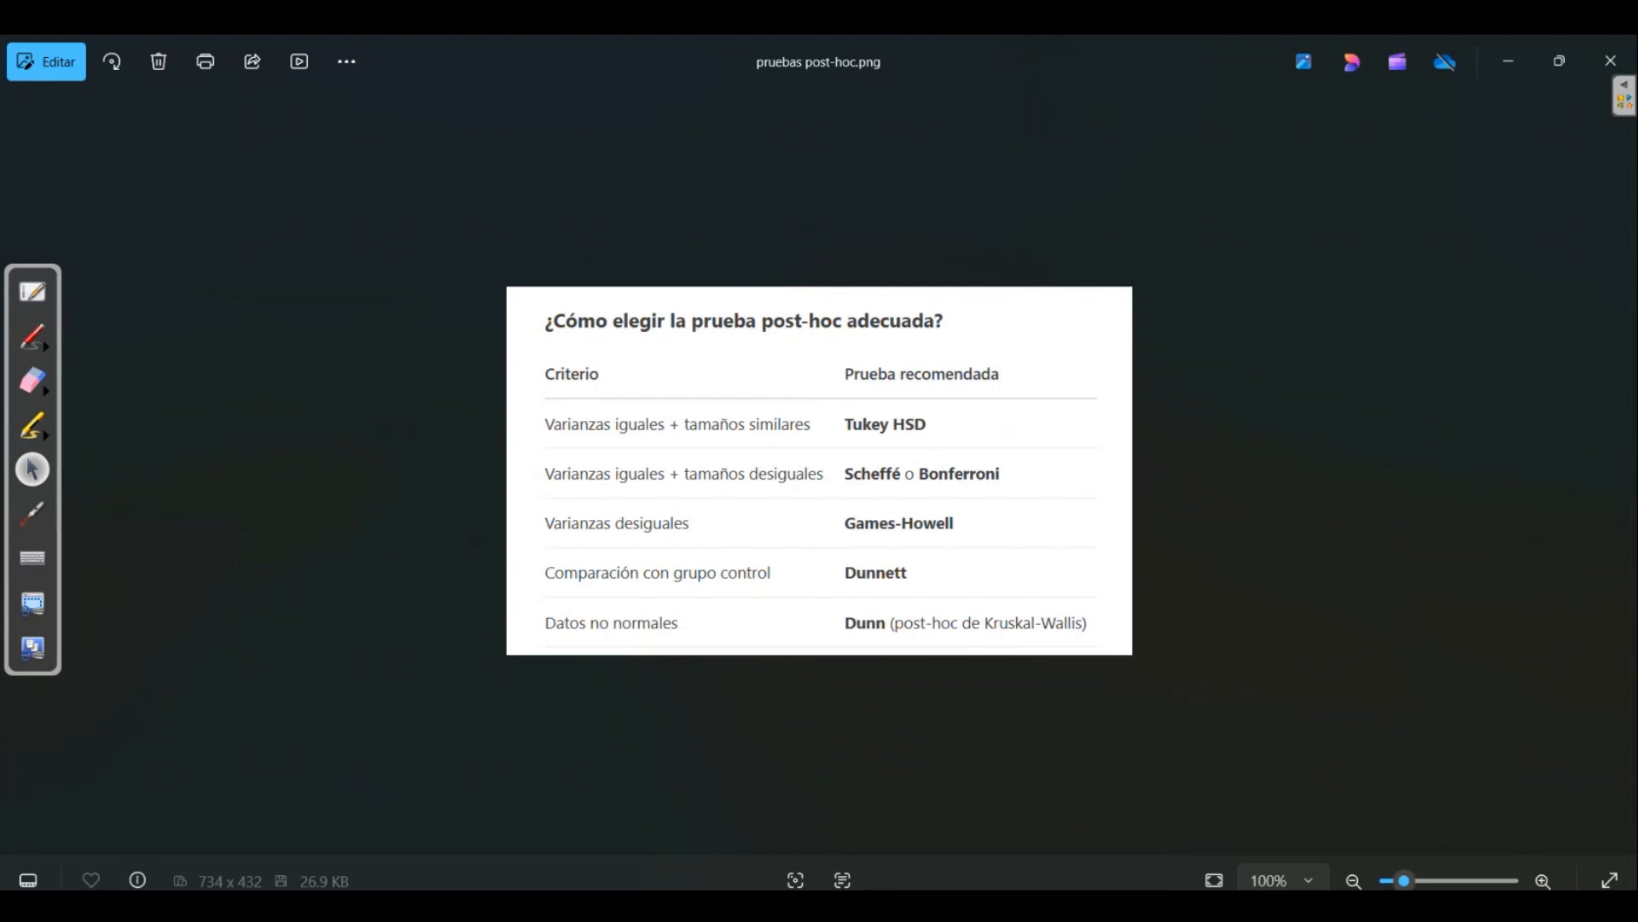
key(super)
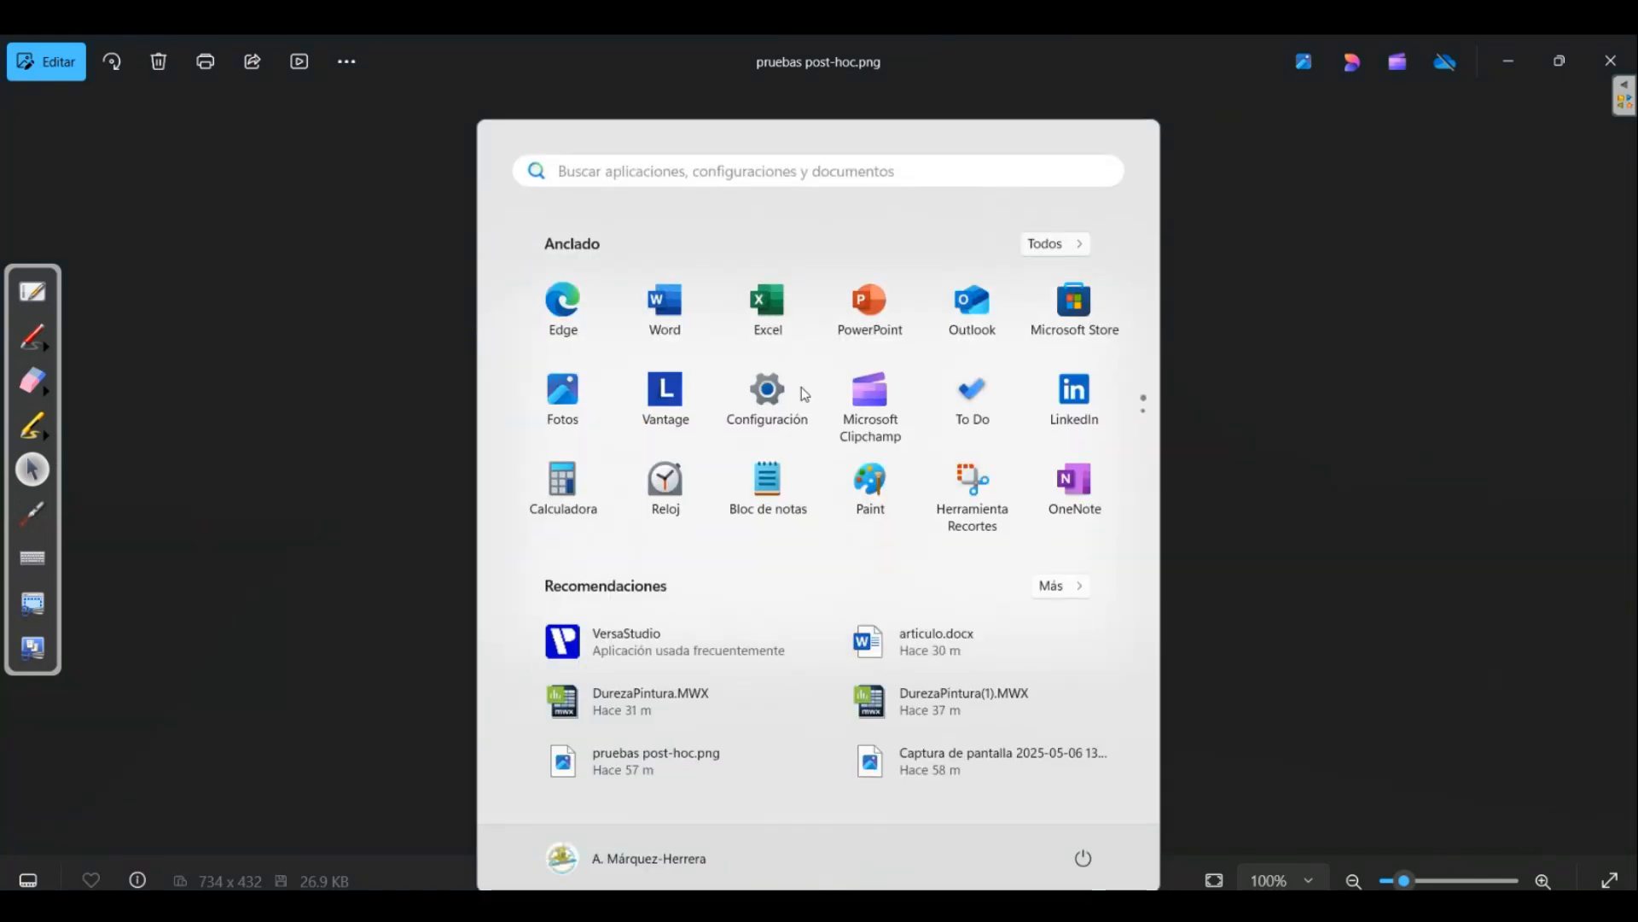
click(767, 175)
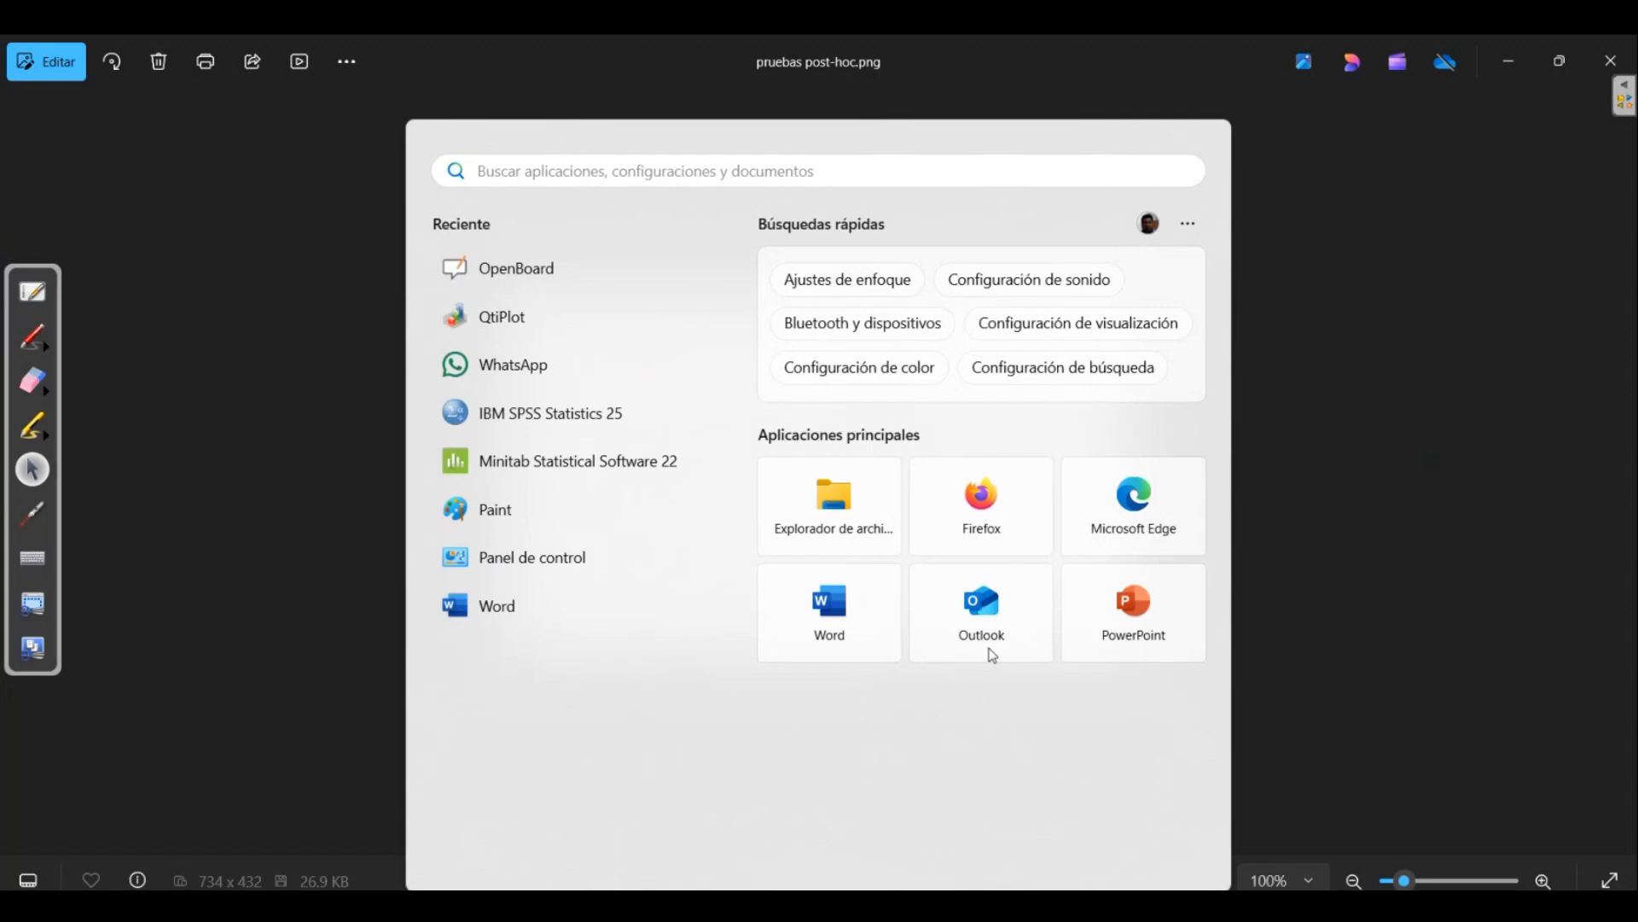
click(1401, 270)
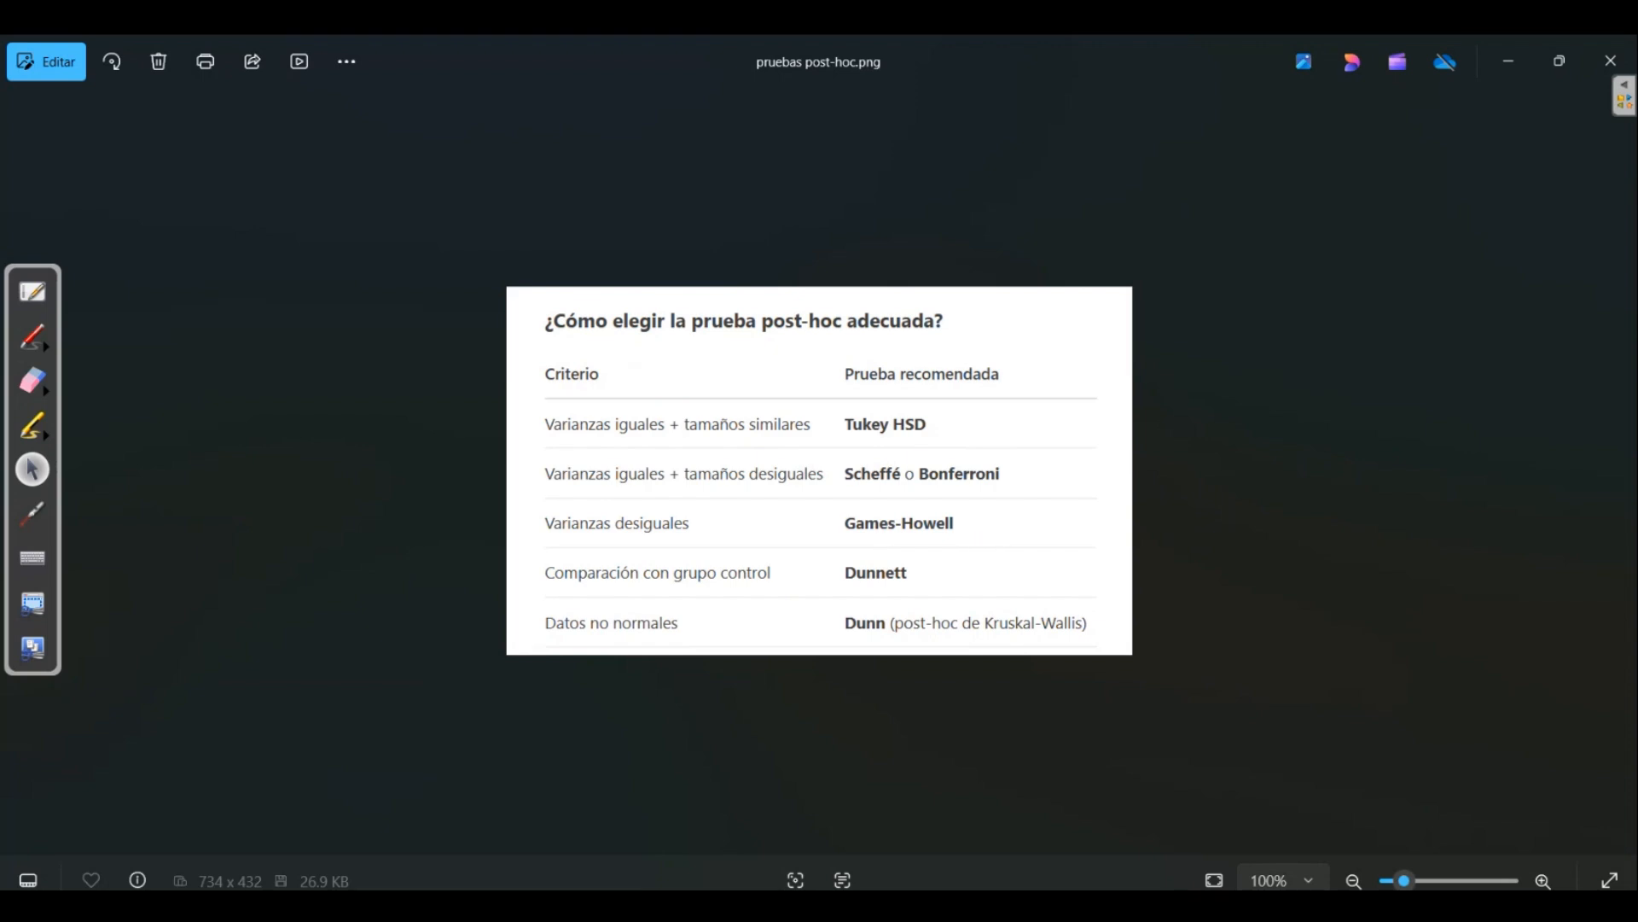
Switch back to Minitab and set up the one-factor ANOVA of Dureza versus Pintura with equal variances assumed and Tukey comparisons
mouse_move(1082, 906)
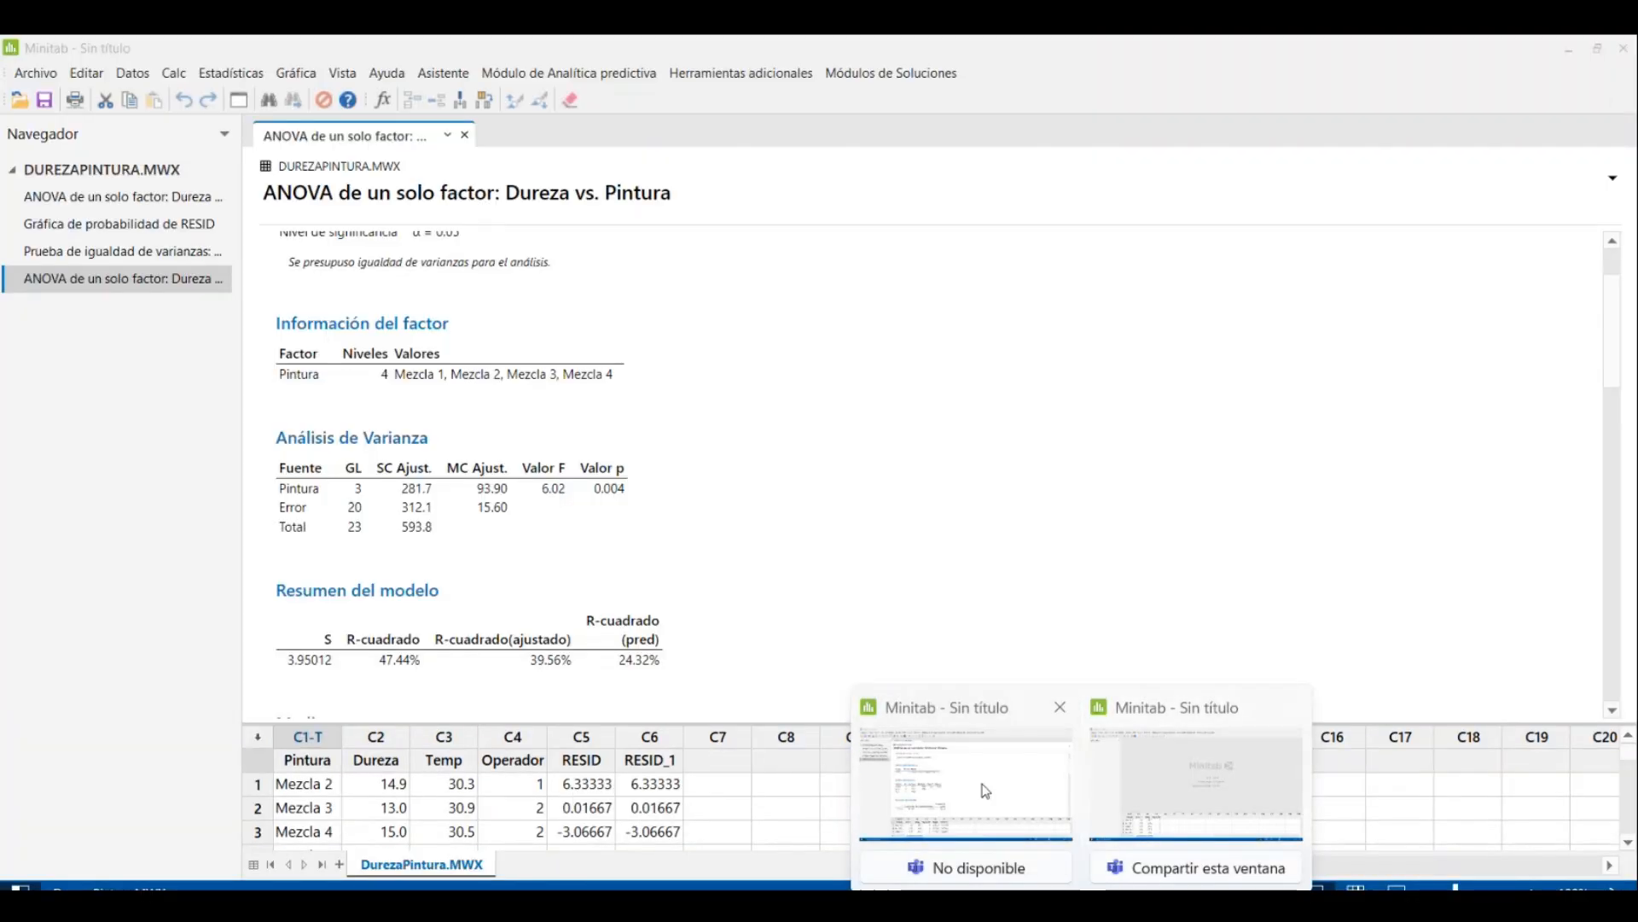
click(980, 786)
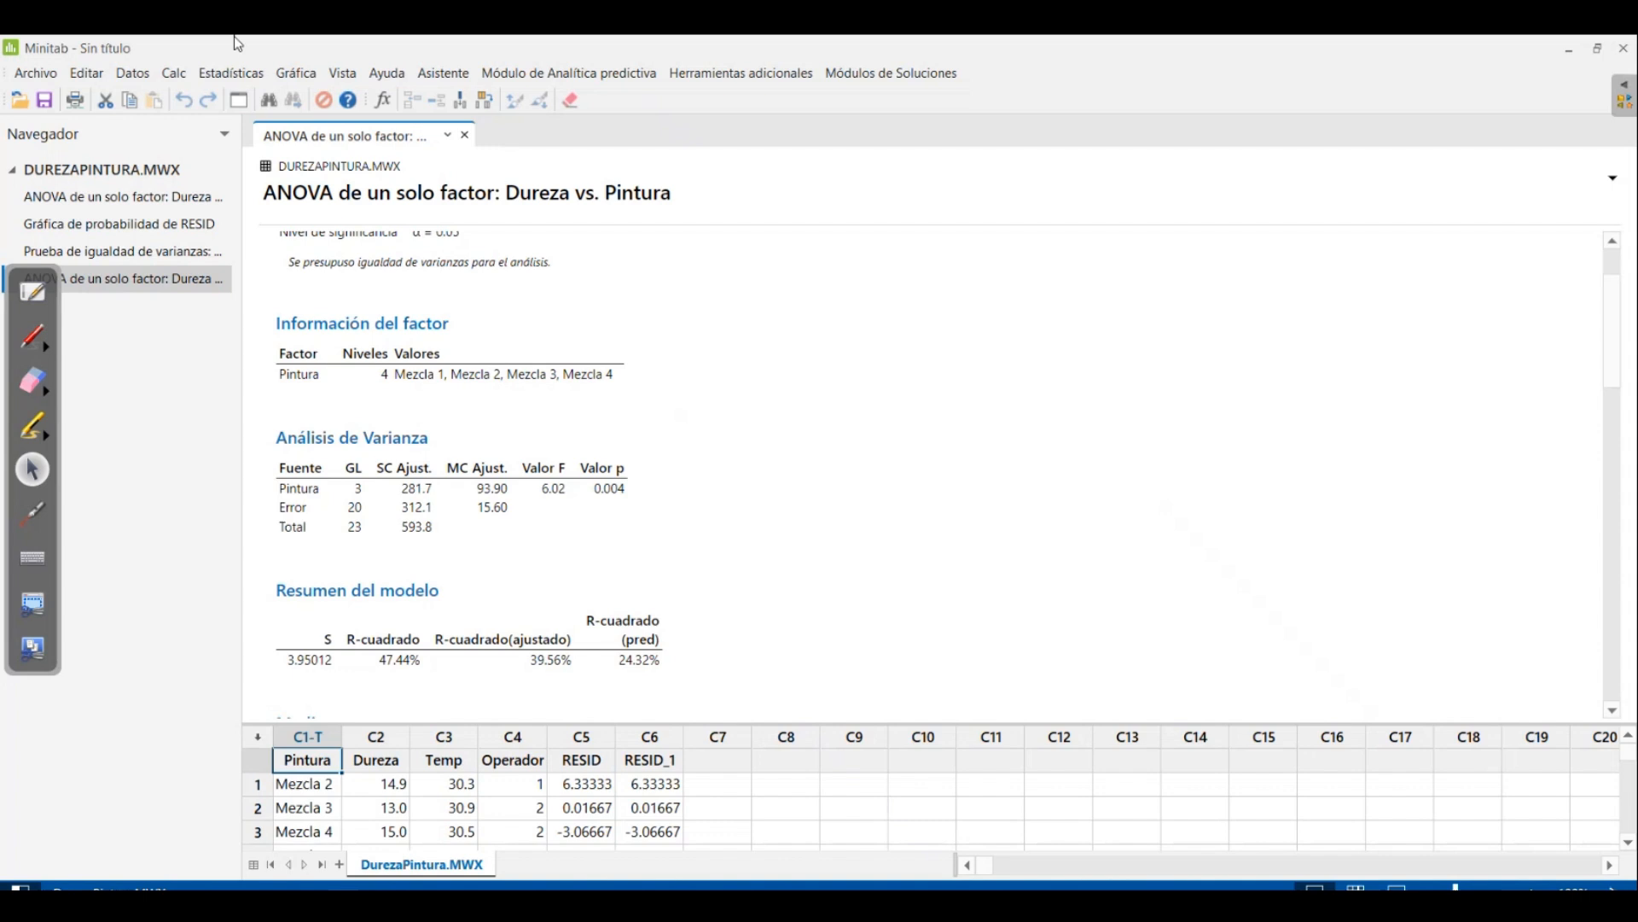
click(247, 74)
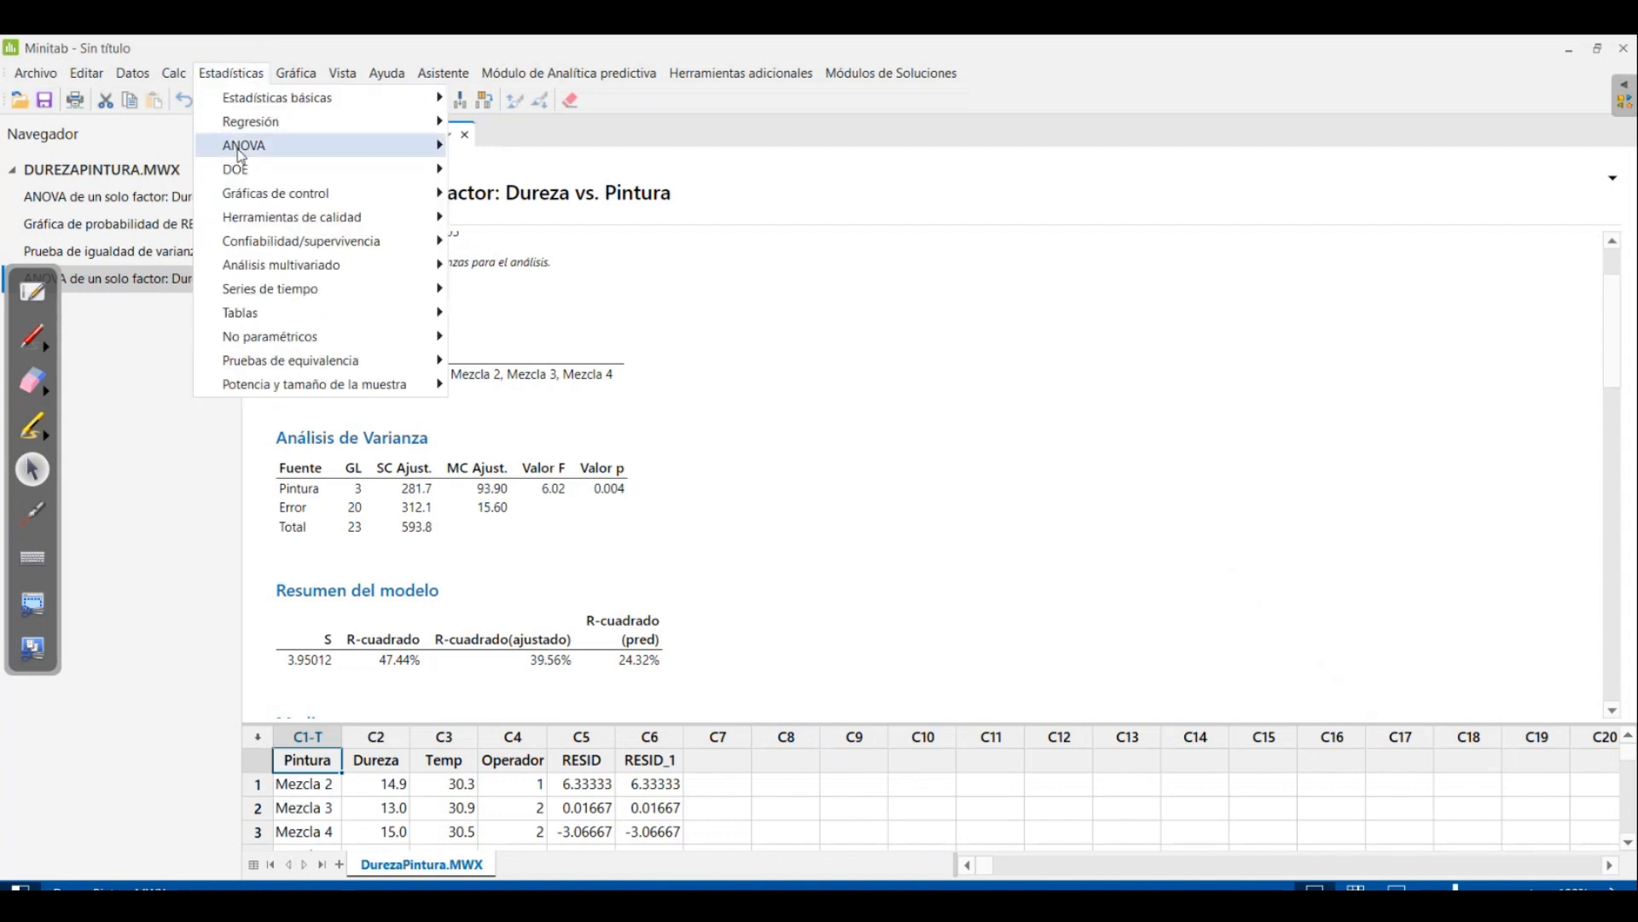
mouse_move(260, 173)
mouse_move(273, 146)
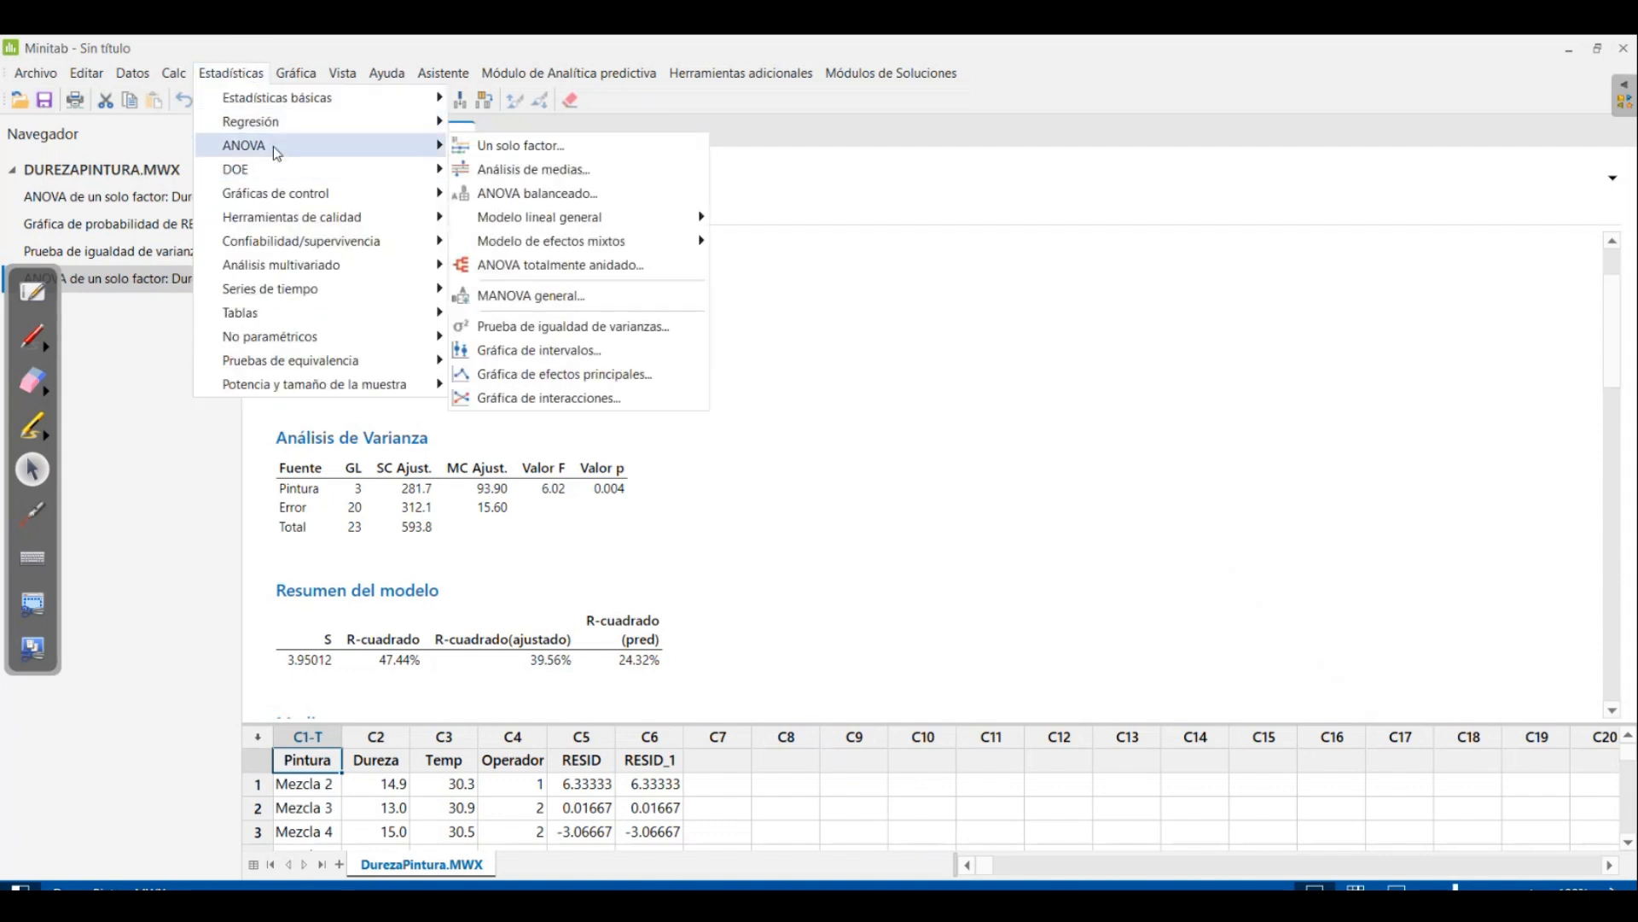
click(514, 152)
click(821, 559)
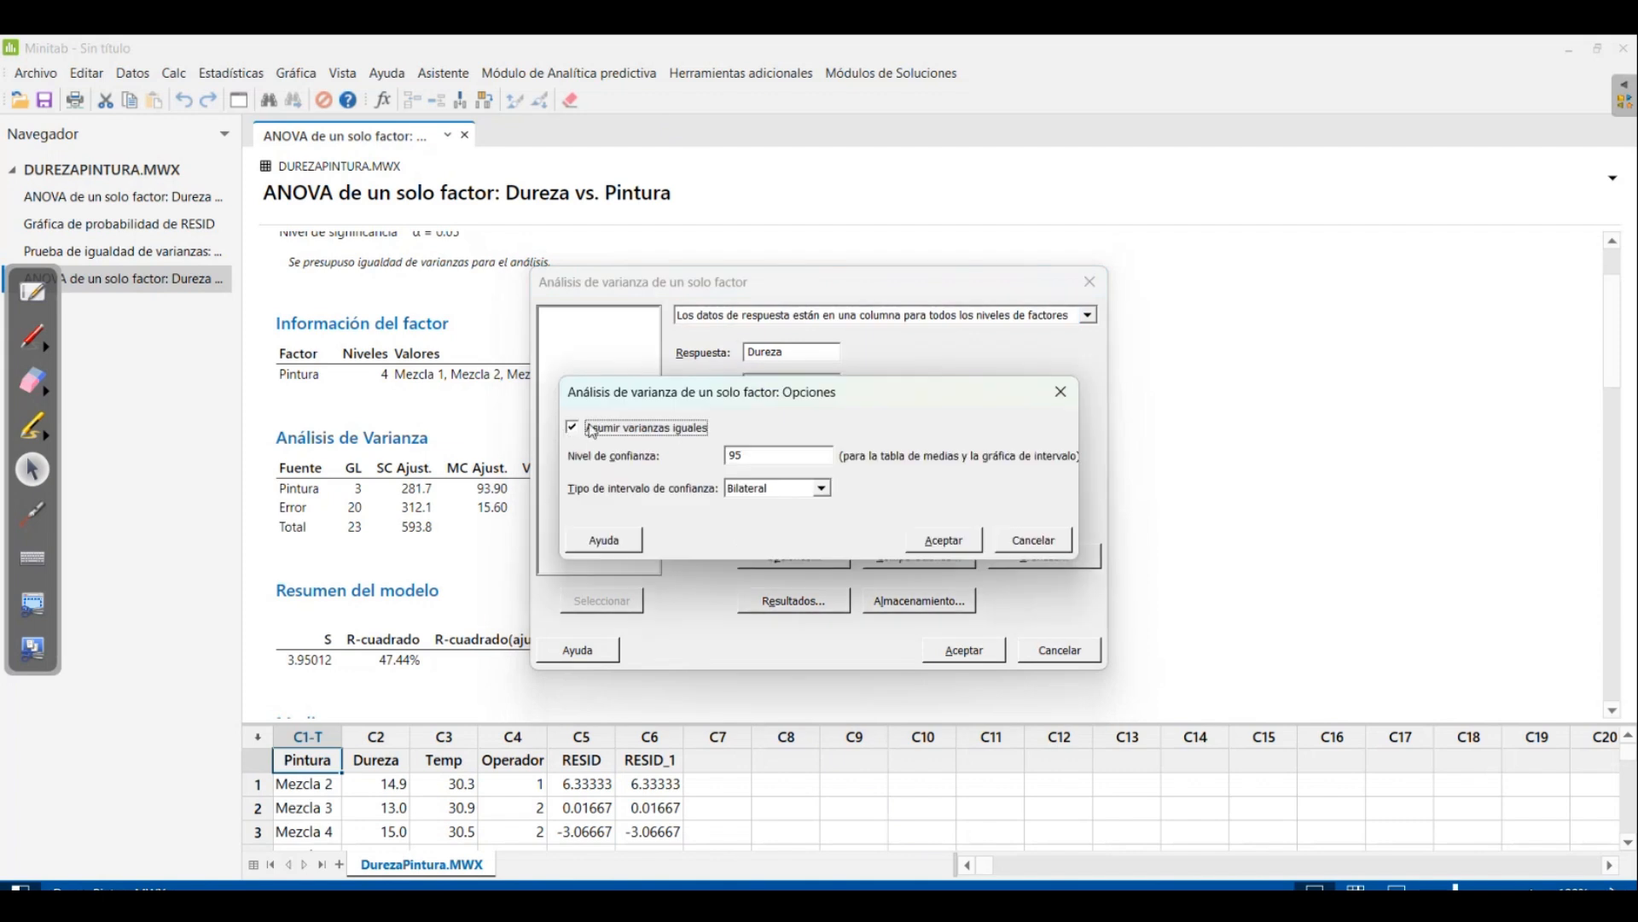
click(933, 539)
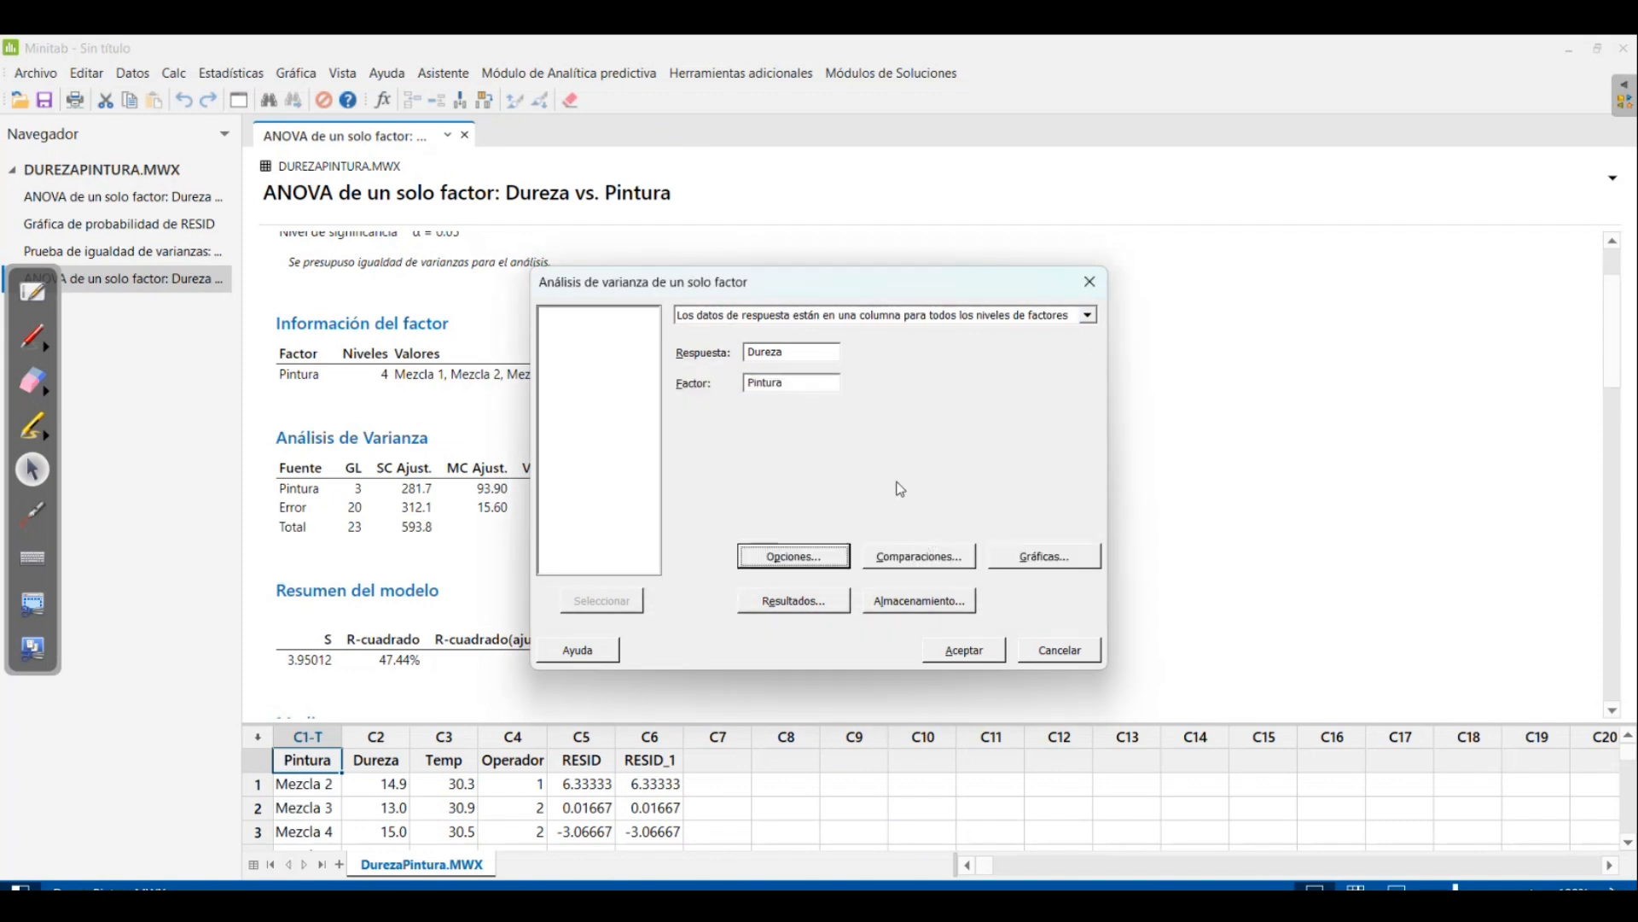
click(921, 559)
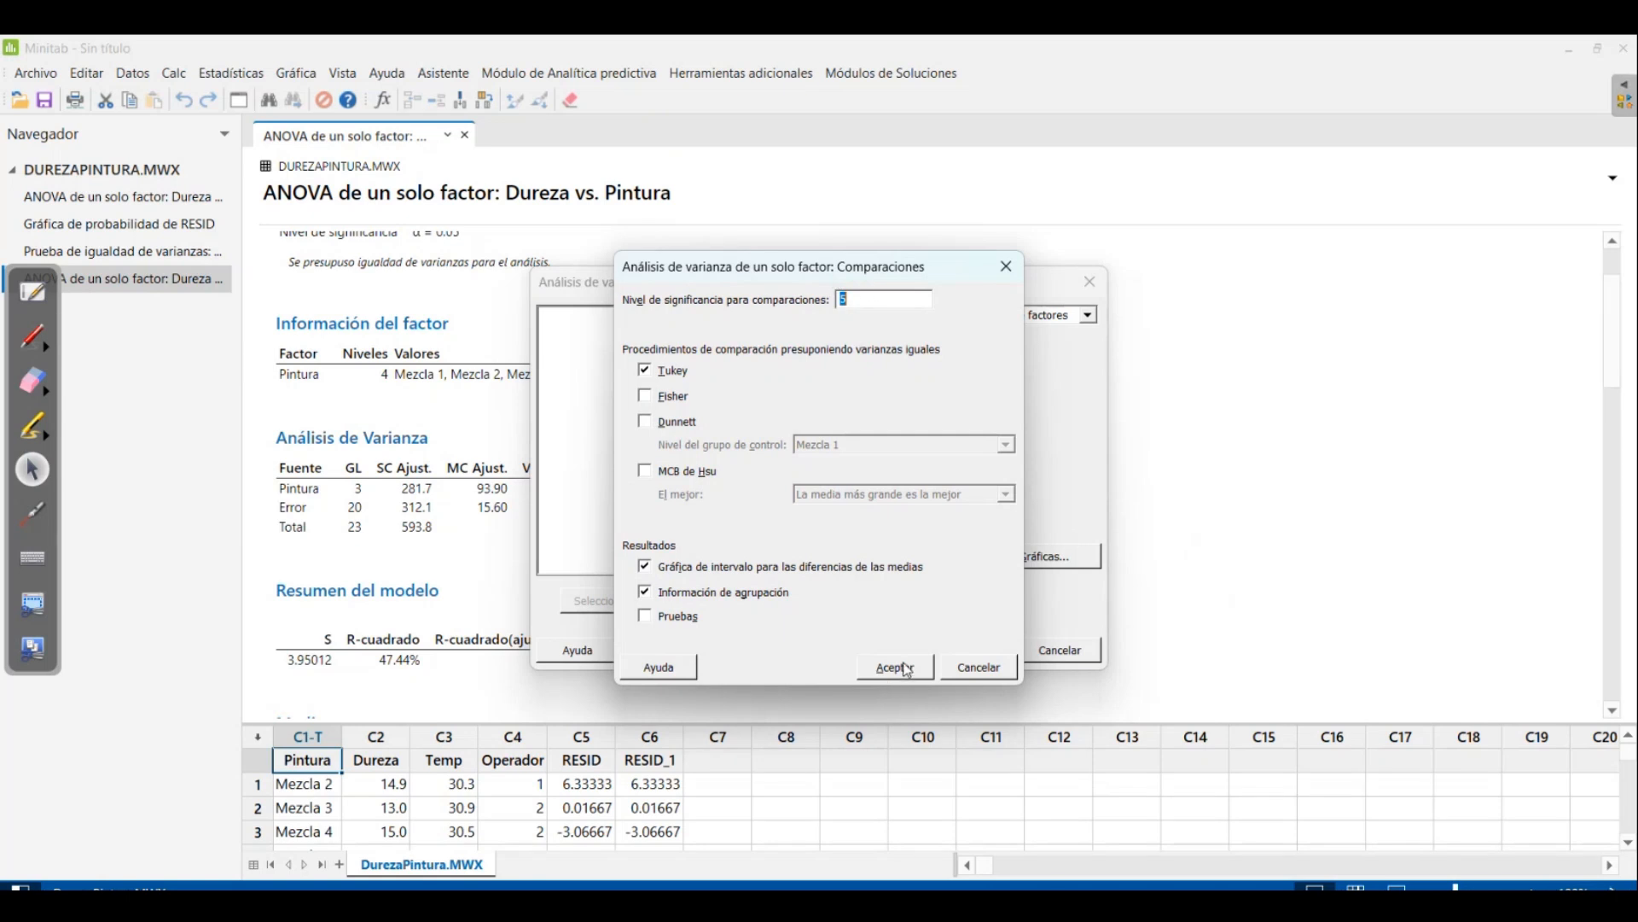
click(907, 670)
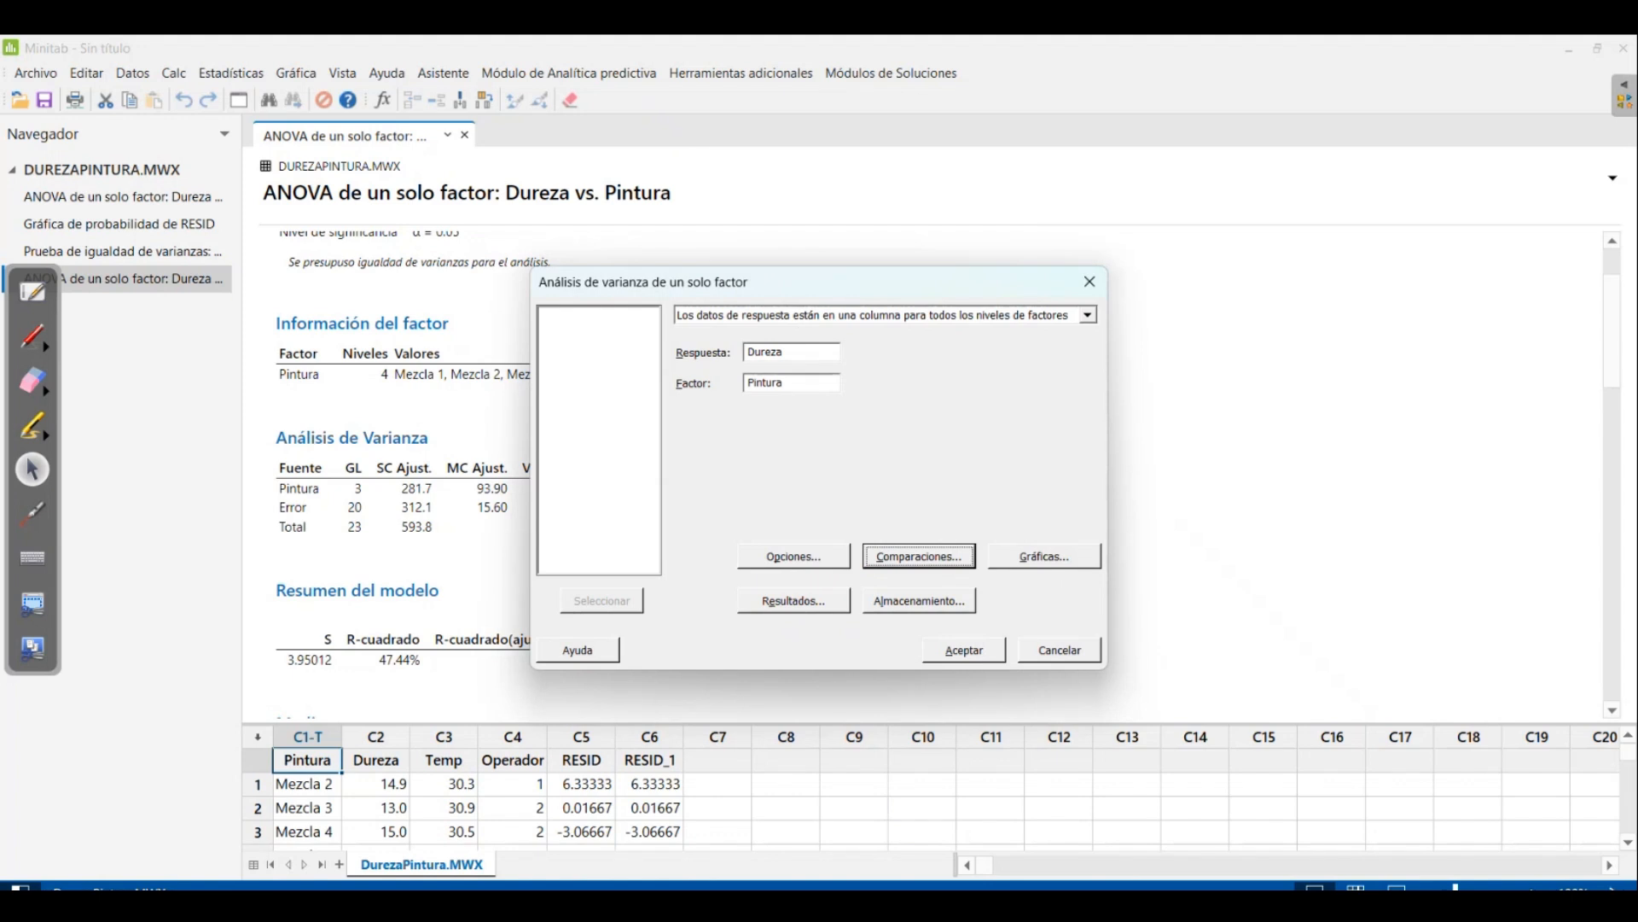
Consult the post-hoc test selection chart in Photos and return to the ANOVA setup in Minitab
click(1129, 904)
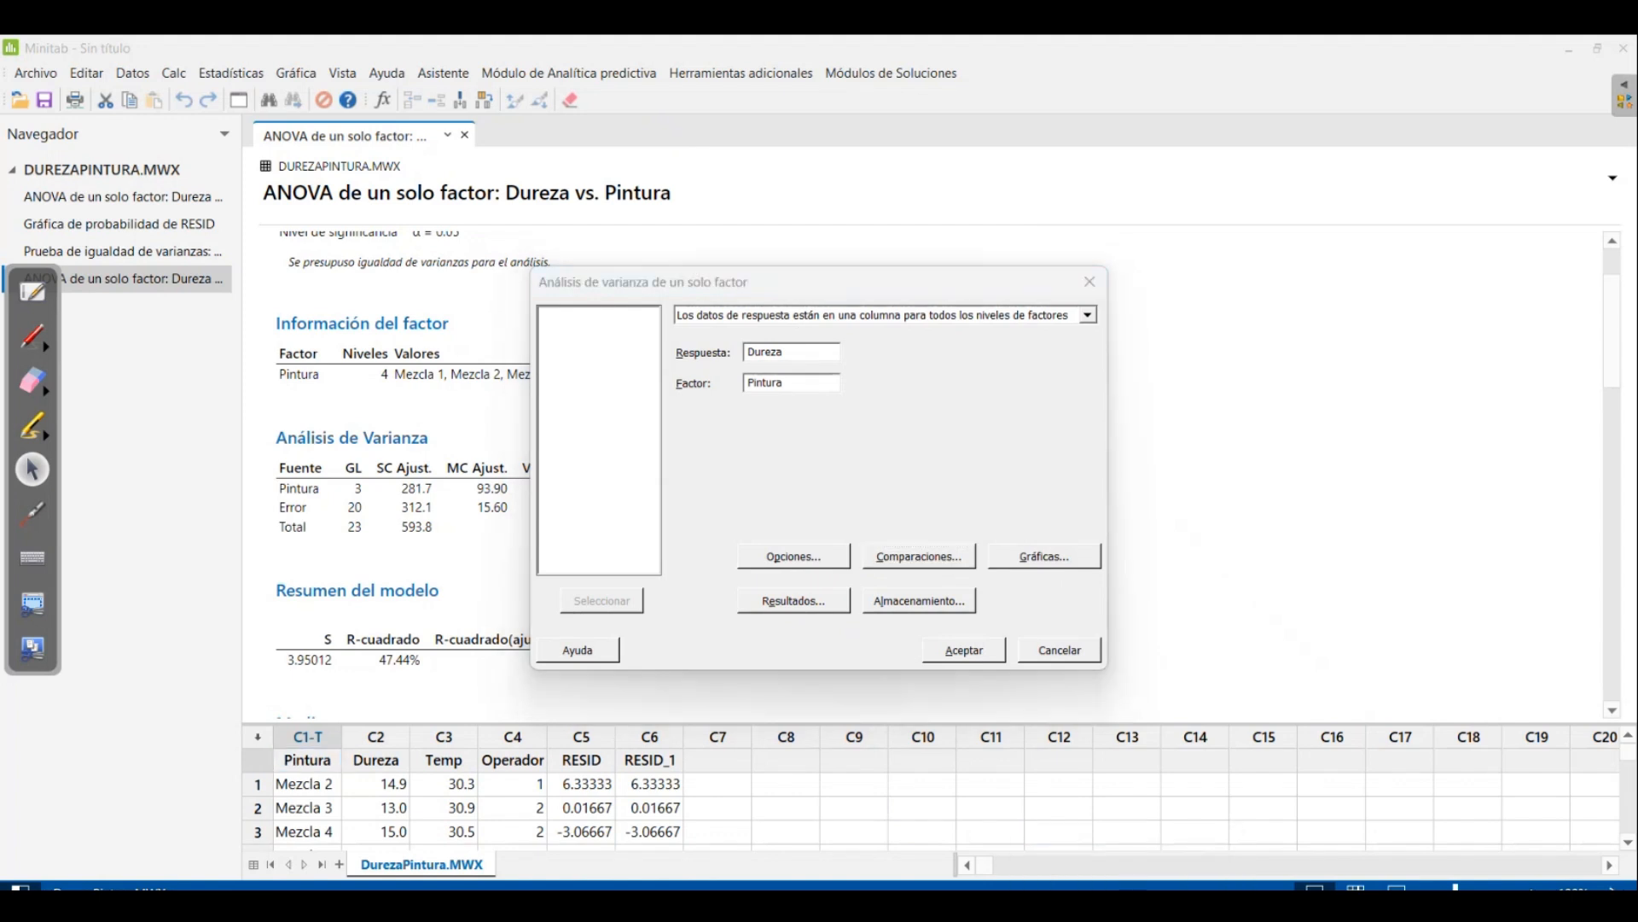
mouse_move(988, 905)
click(1088, 798)
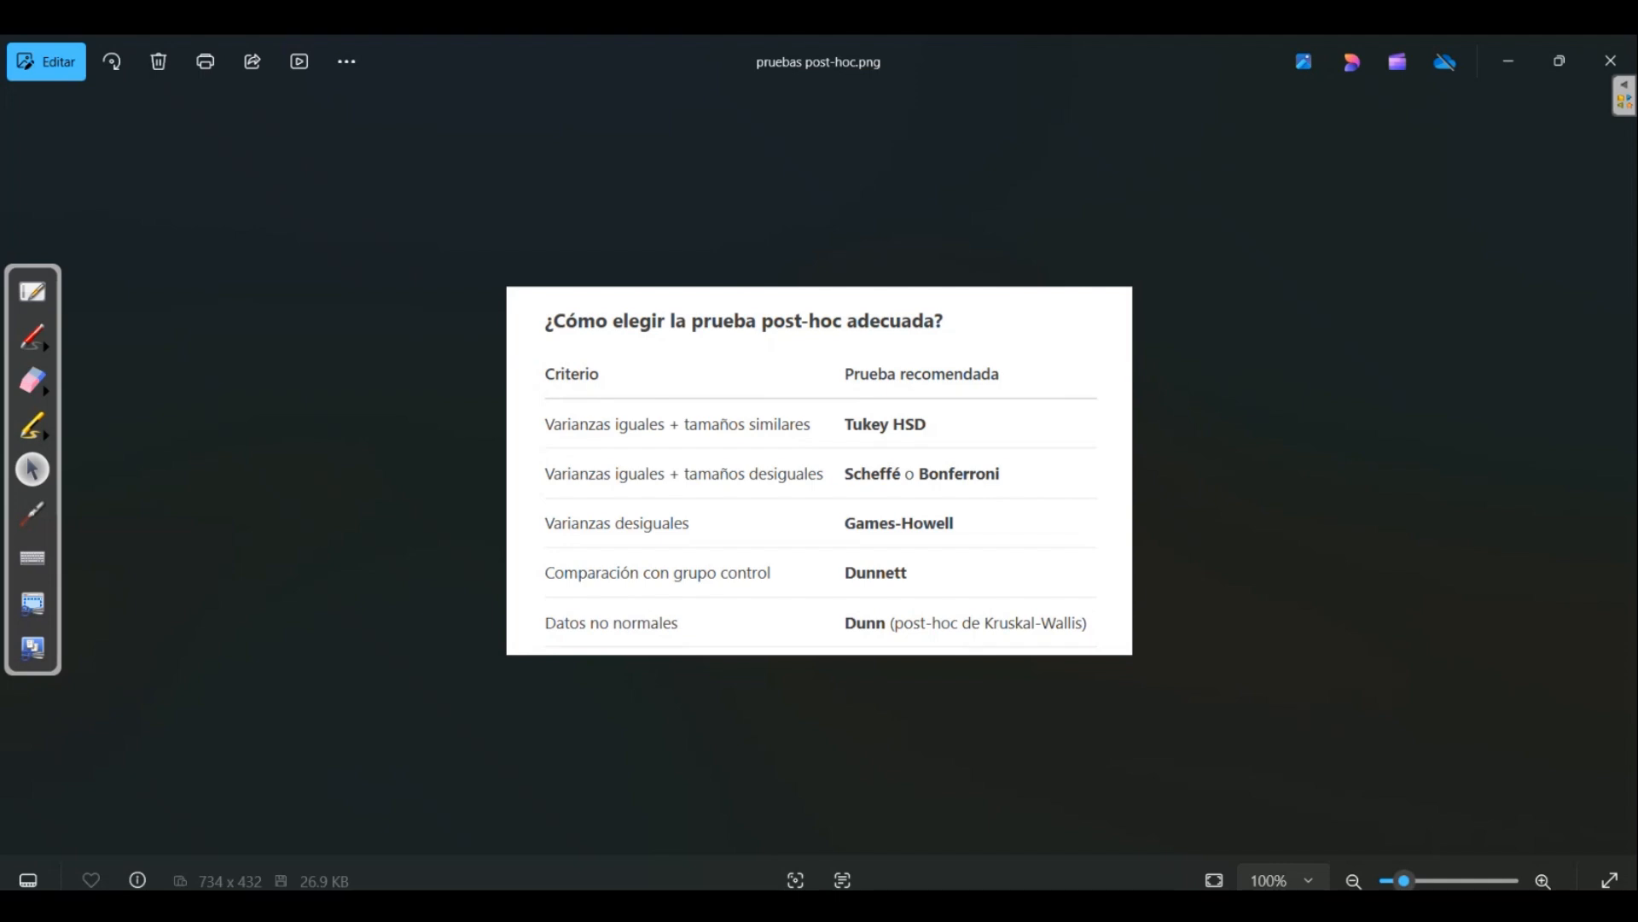
click(982, 823)
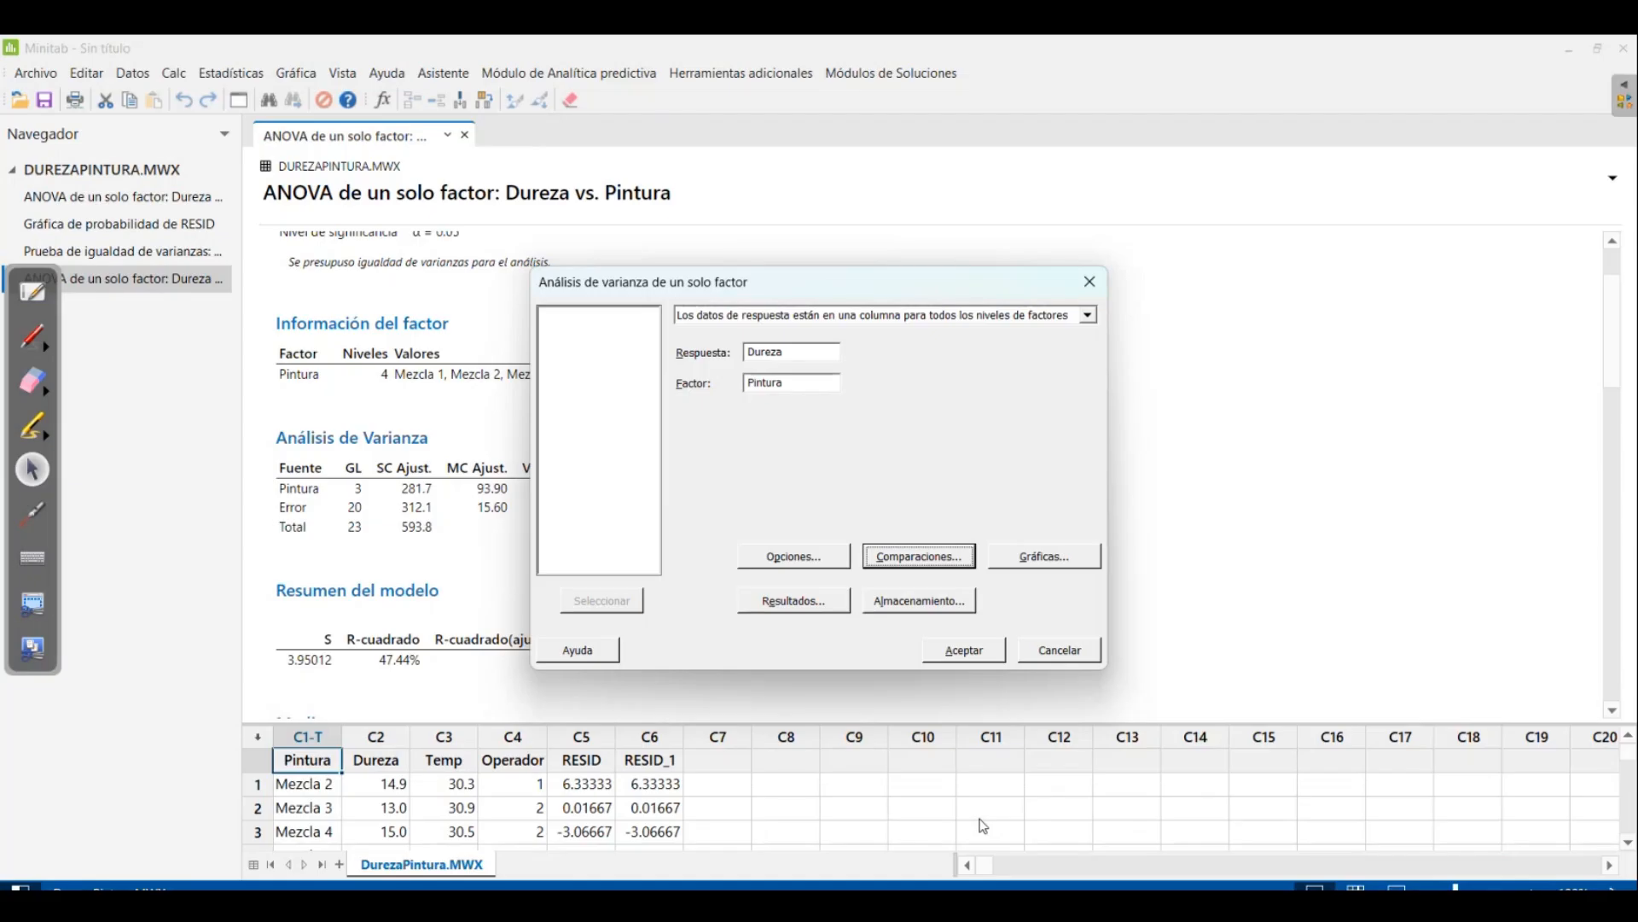
Check the ANOVA's equal-variances option and its Tukey comparison procedure
click(805, 562)
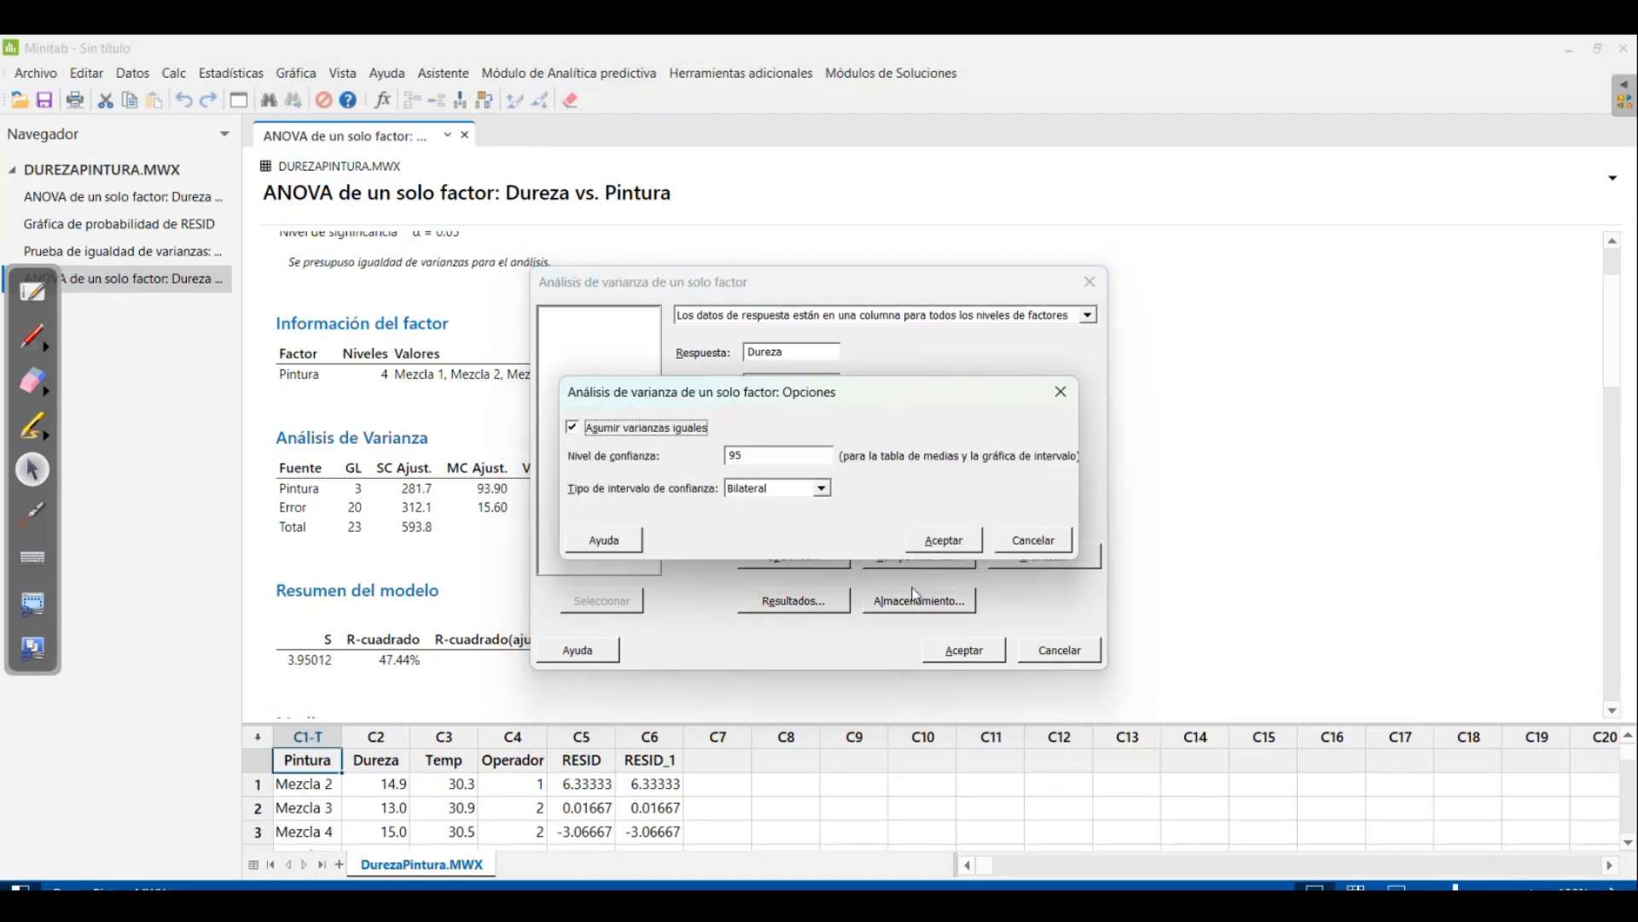
click(1034, 540)
click(926, 559)
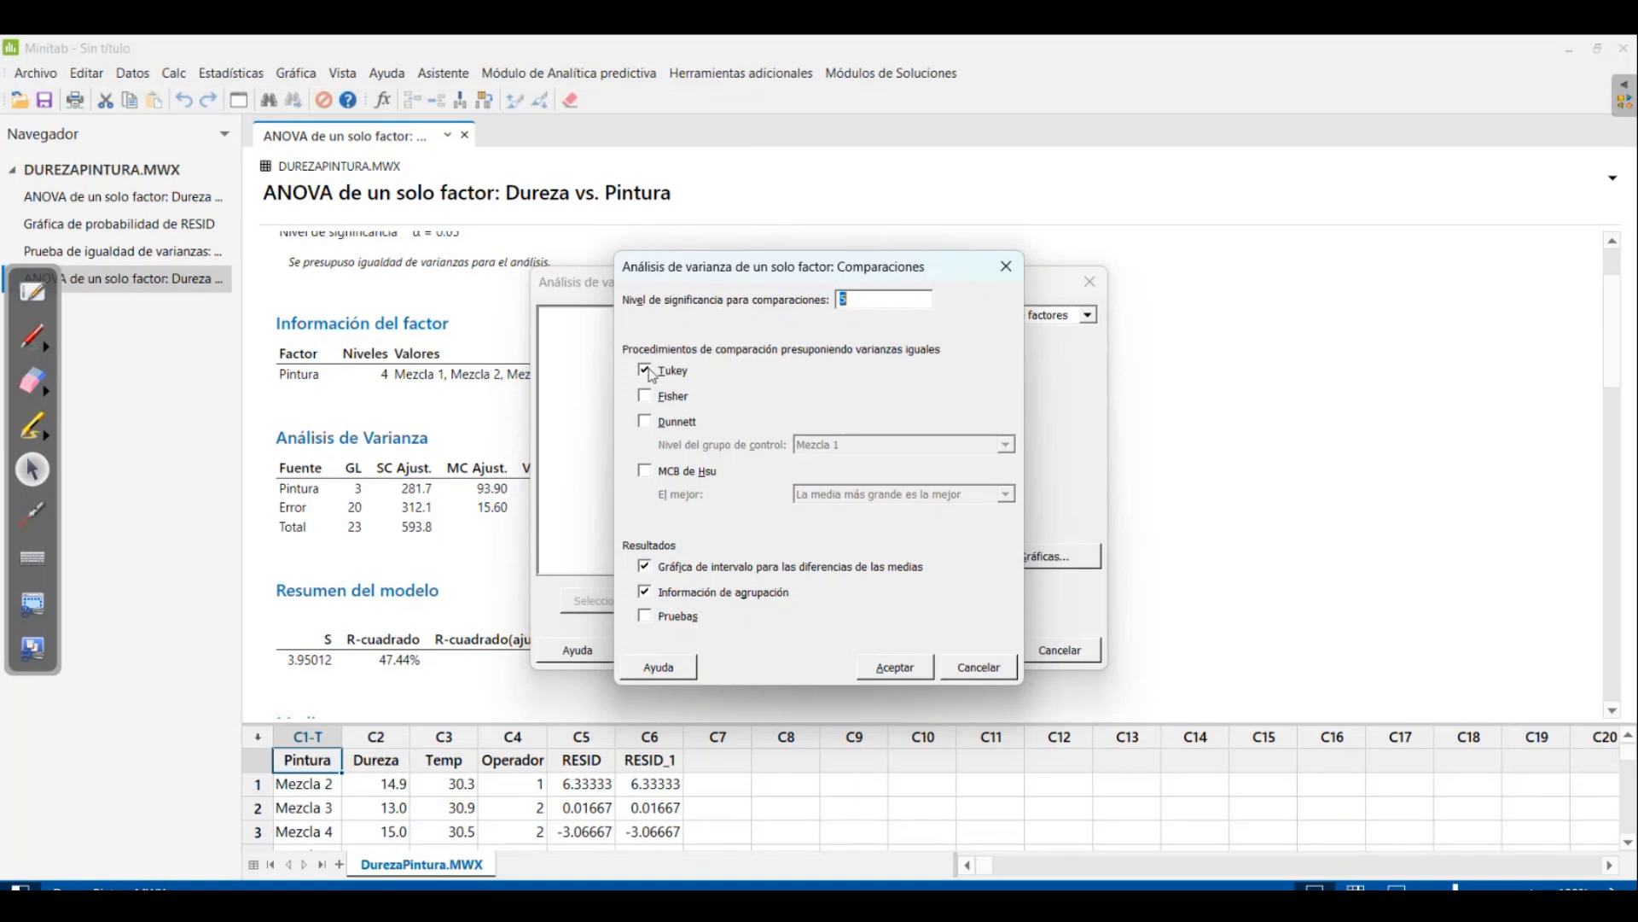
click(913, 673)
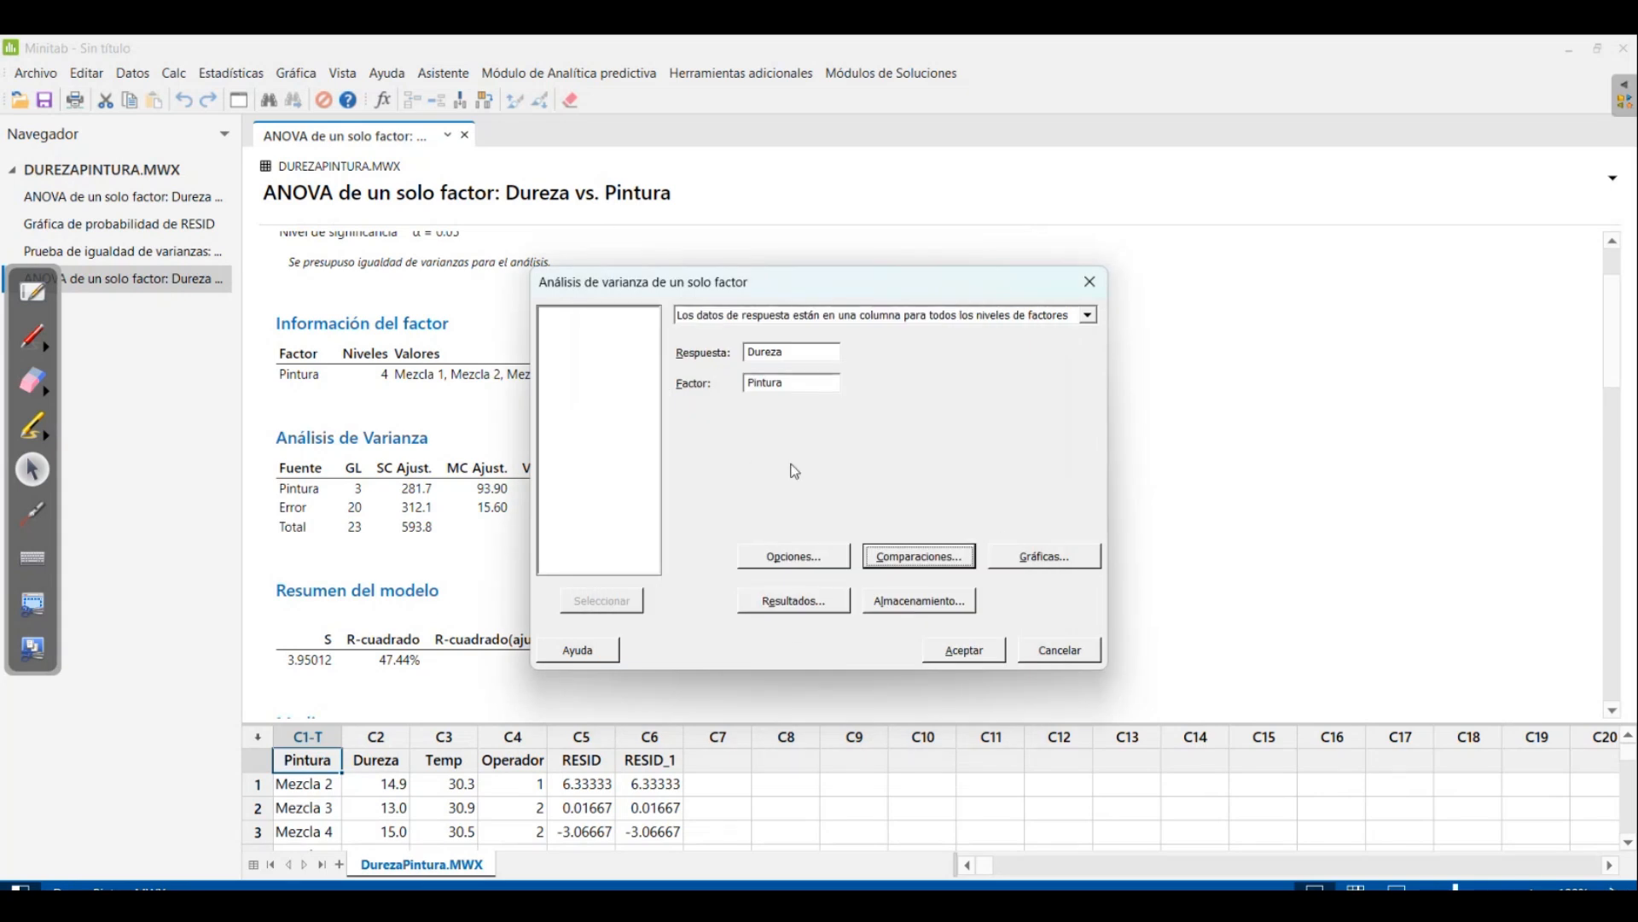
Add the four-in-one residual plots (Cuatro en uno) to the ANOVA and run the analysis
click(1041, 562)
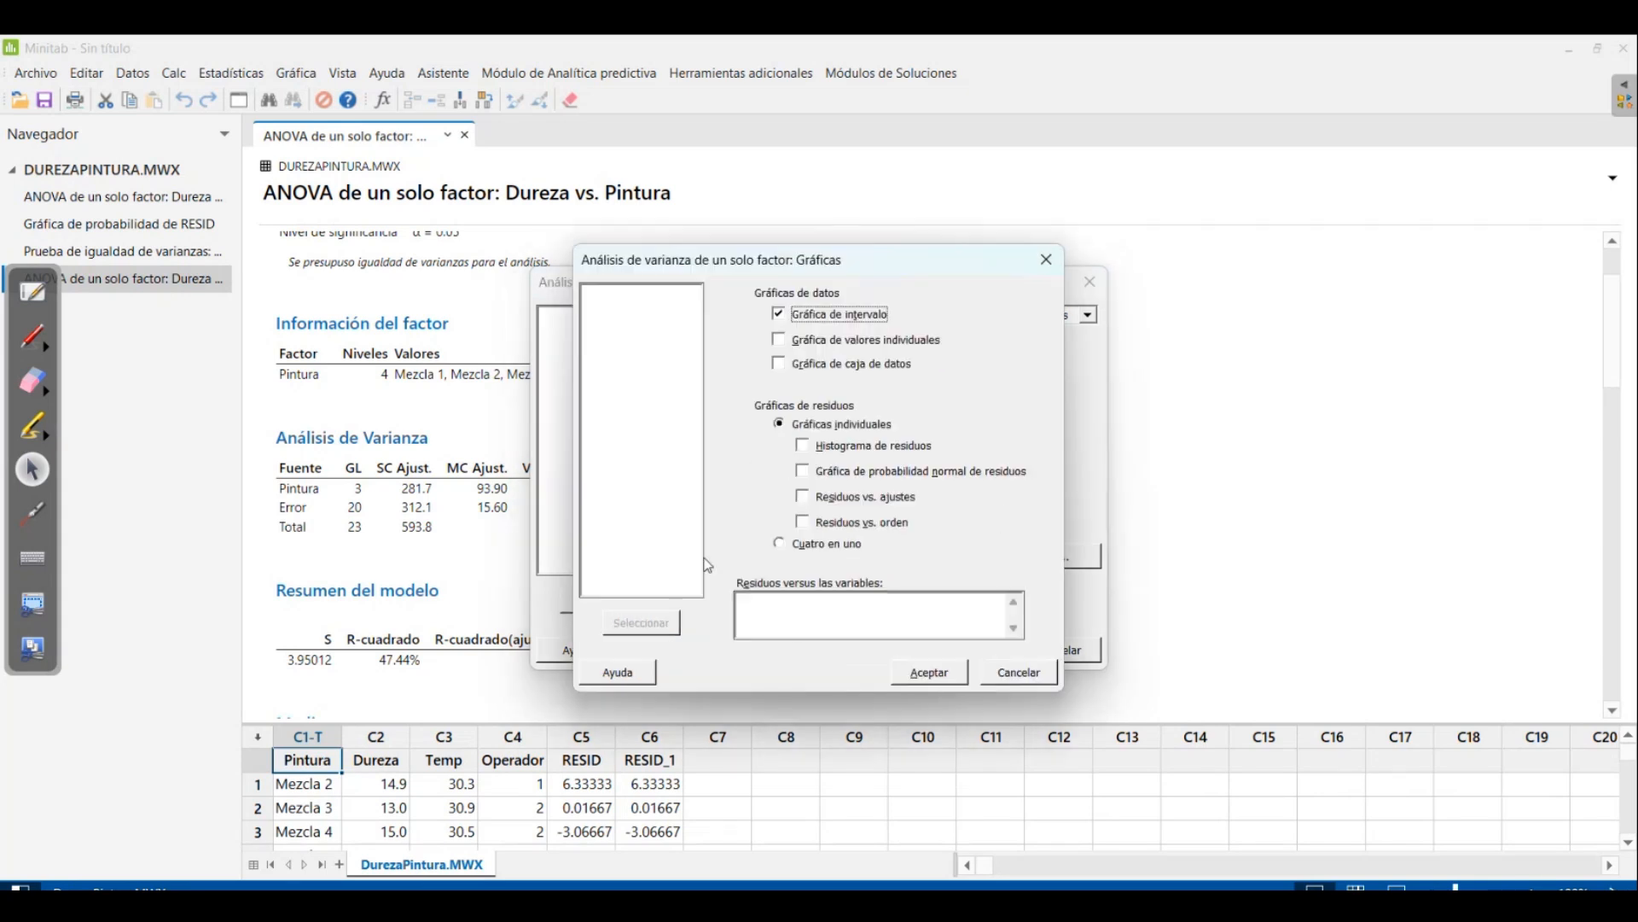
click(779, 544)
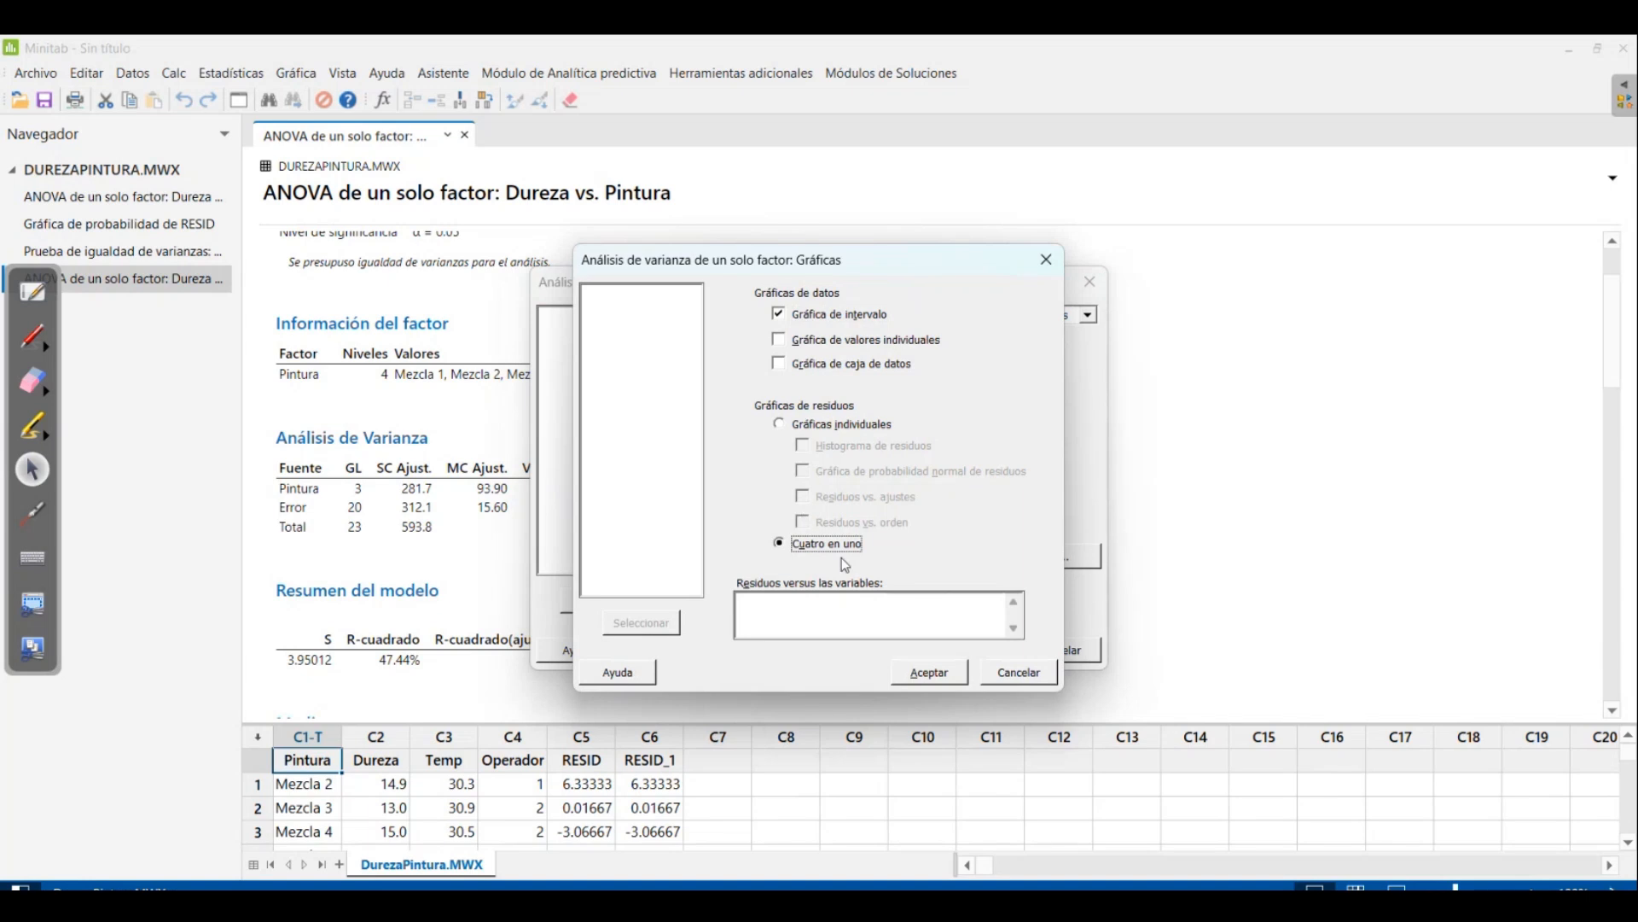
click(936, 675)
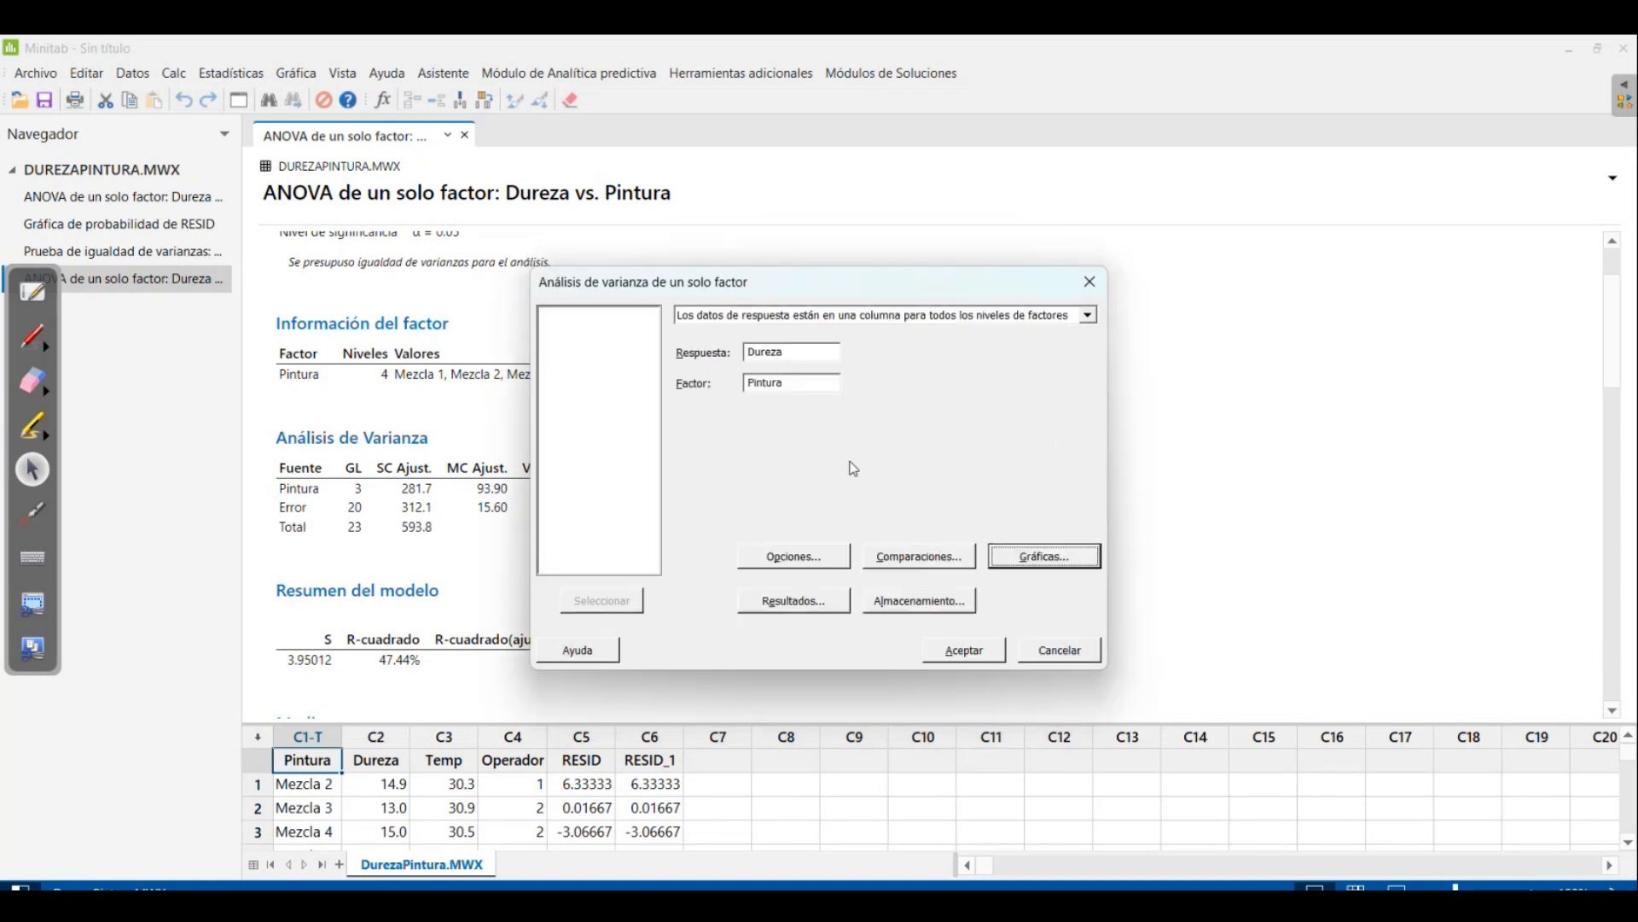
click(992, 655)
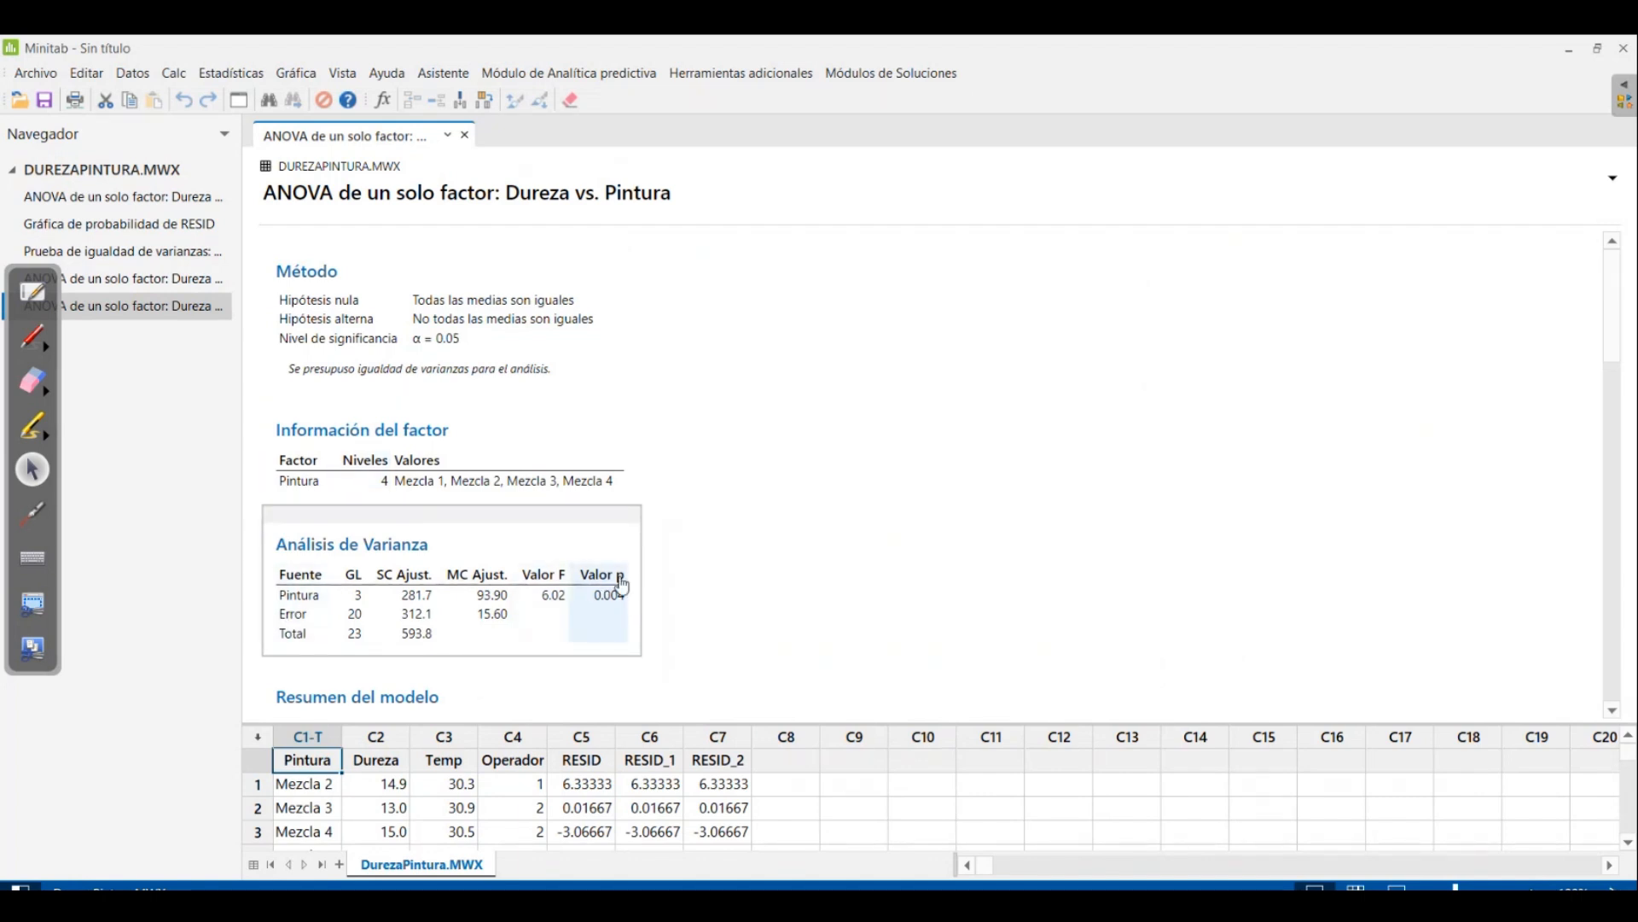
Show the model summary and draw a red S-shaped curve with data-point marks in the blank area beside it
scroll(832, 580, down, 10)
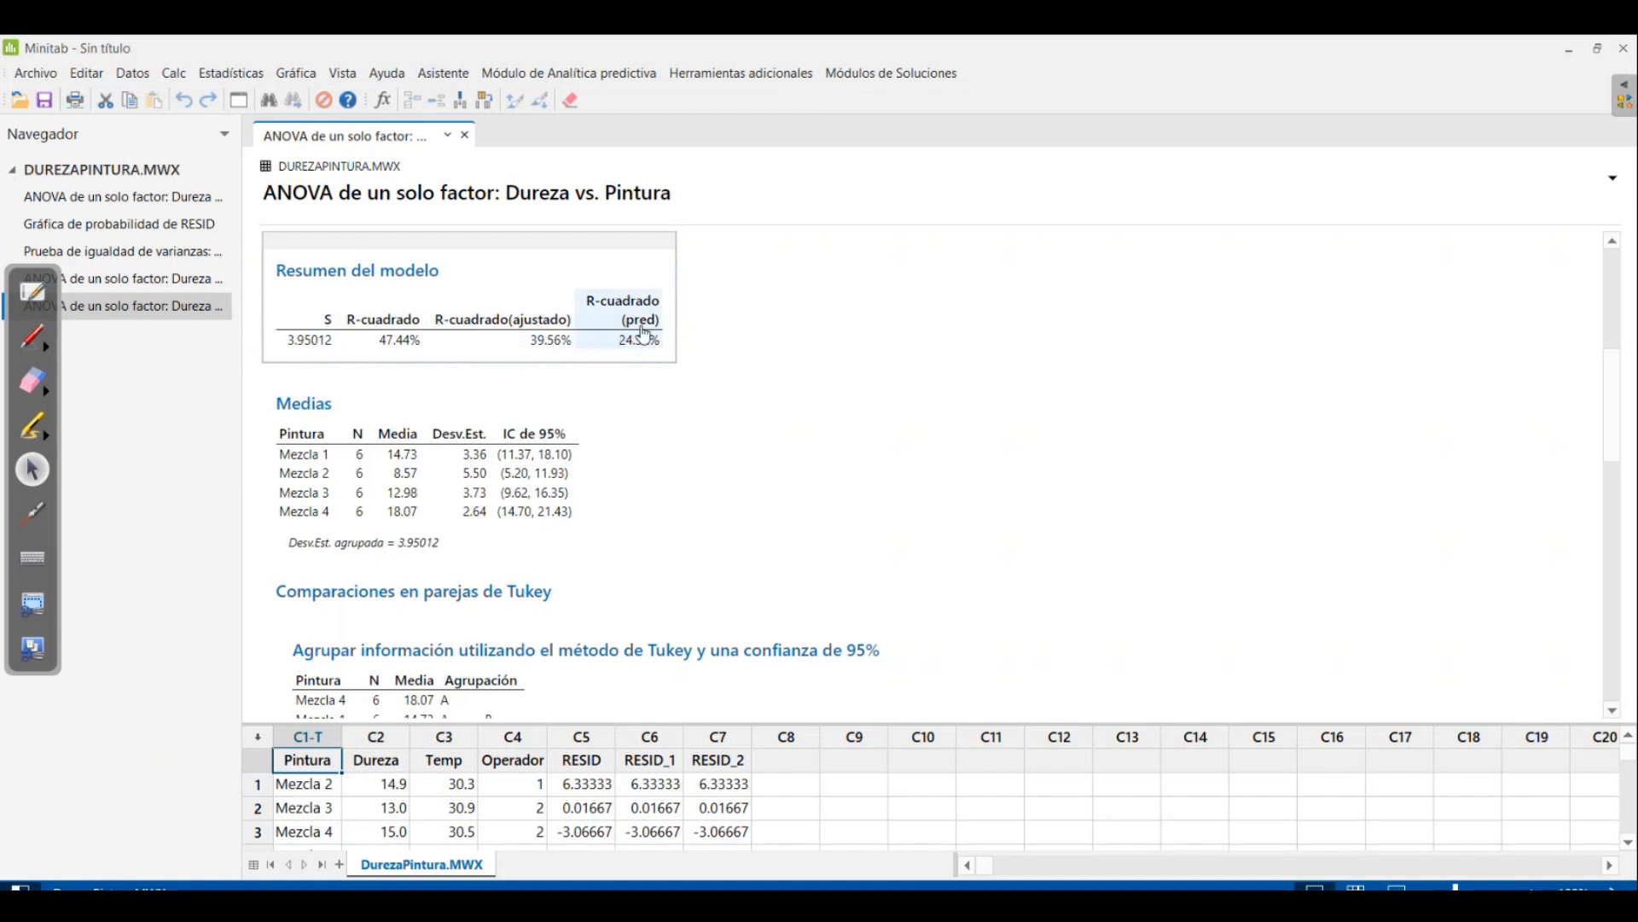
click(32, 337)
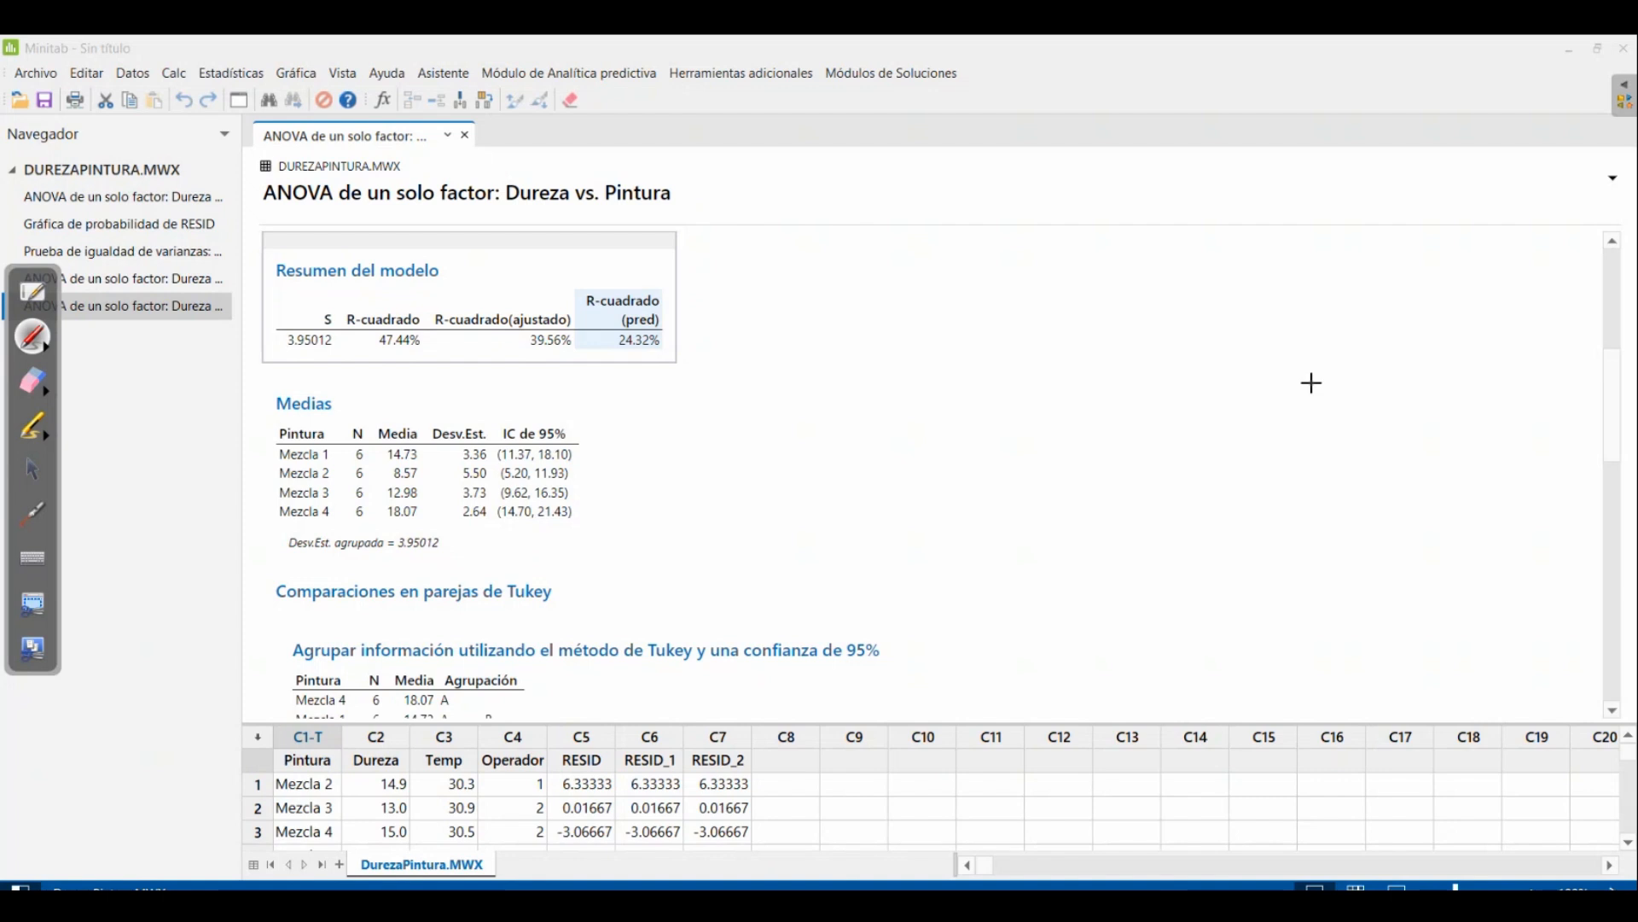
mouse_move(1321, 383)
mouse_down()
mouse_move(1217, 422)
mouse_move(1097, 573)
mouse_move(995, 564)
mouse_up()
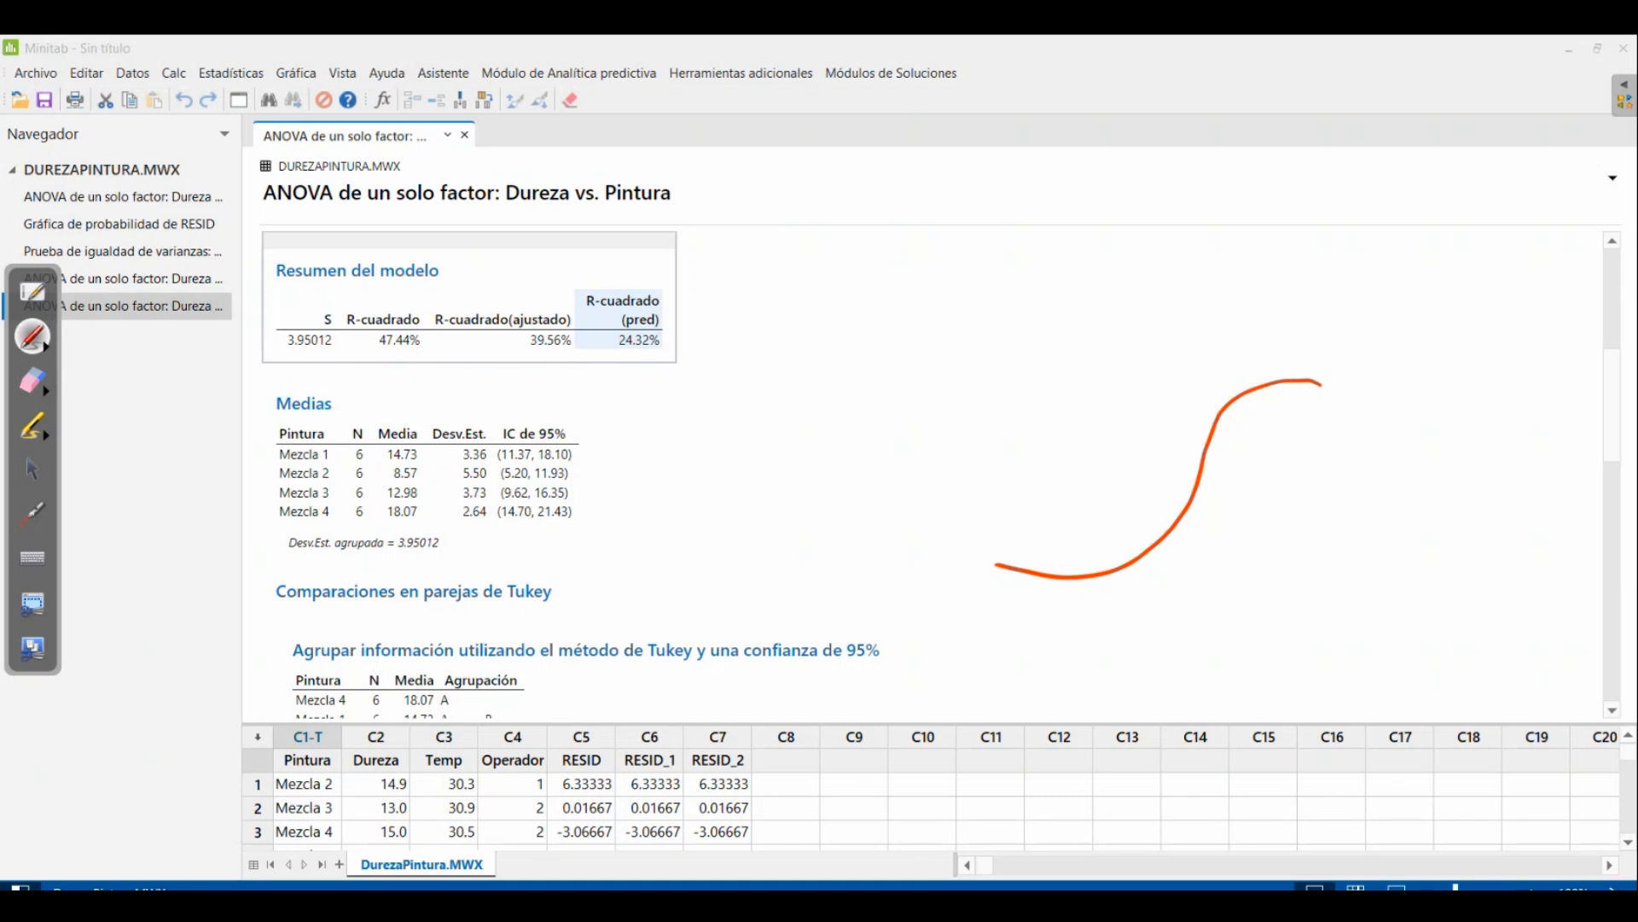
mouse_move(1011, 557)
mouse_down()
mouse_move(990, 547)
mouse_move(1030, 579)
mouse_move(1115, 570)
mouse_move(1162, 540)
mouse_up()
drag(1187, 486, 1193, 497)
drag(1201, 424, 1210, 435)
drag(1241, 382, 1326, 384)
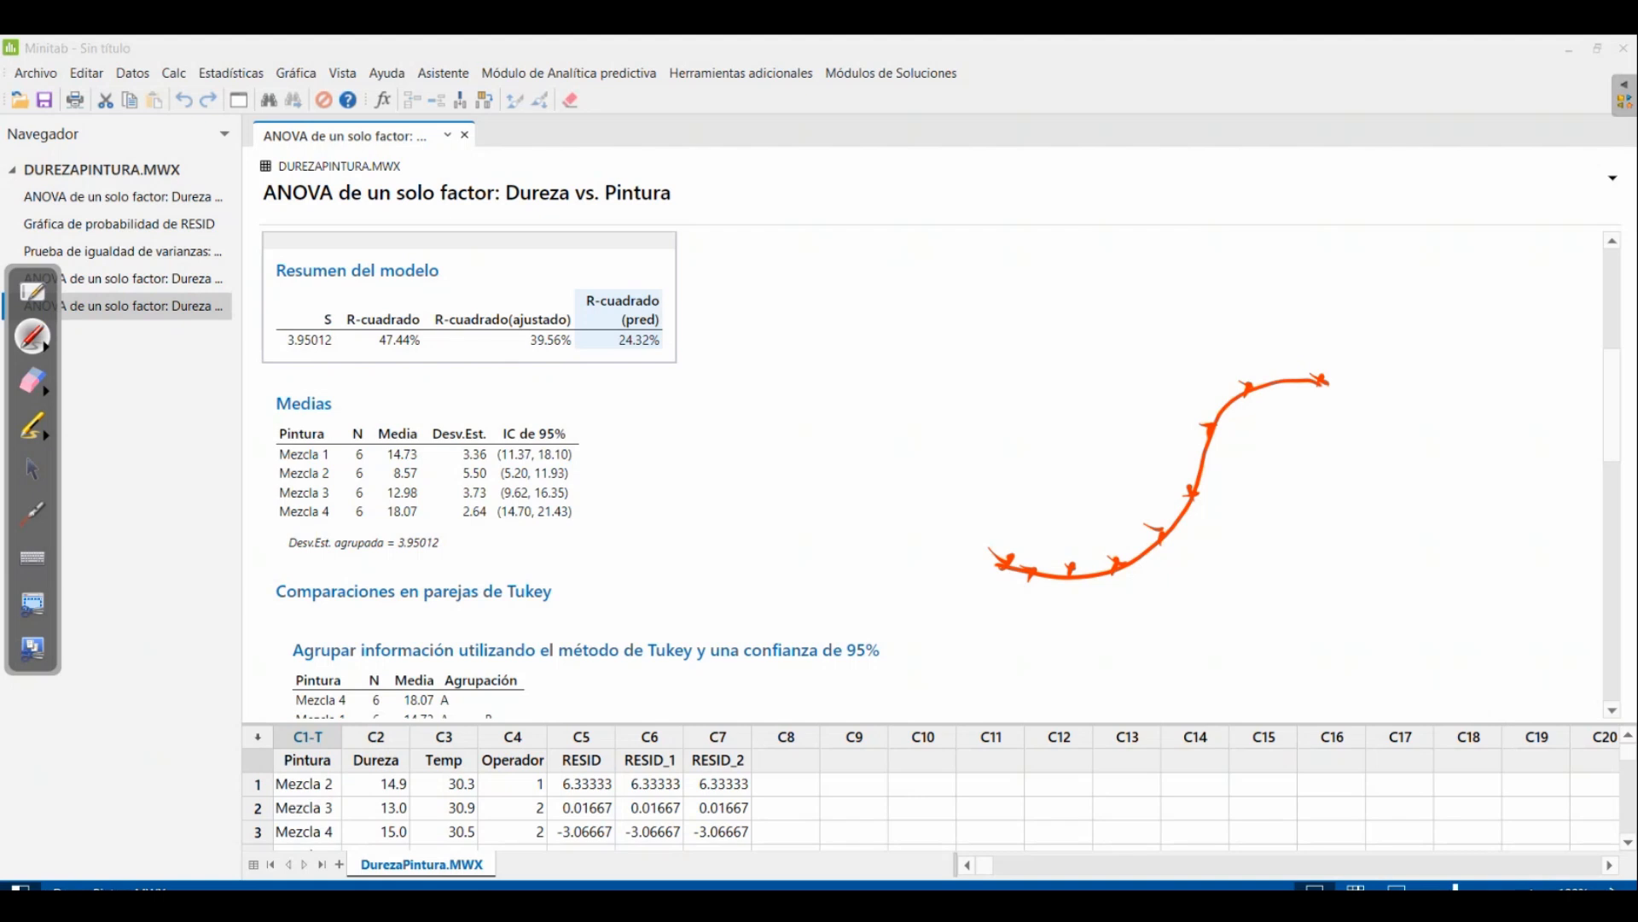
Draw a light blue S-shaped curve with its own point marks just above the red one
click(45, 347)
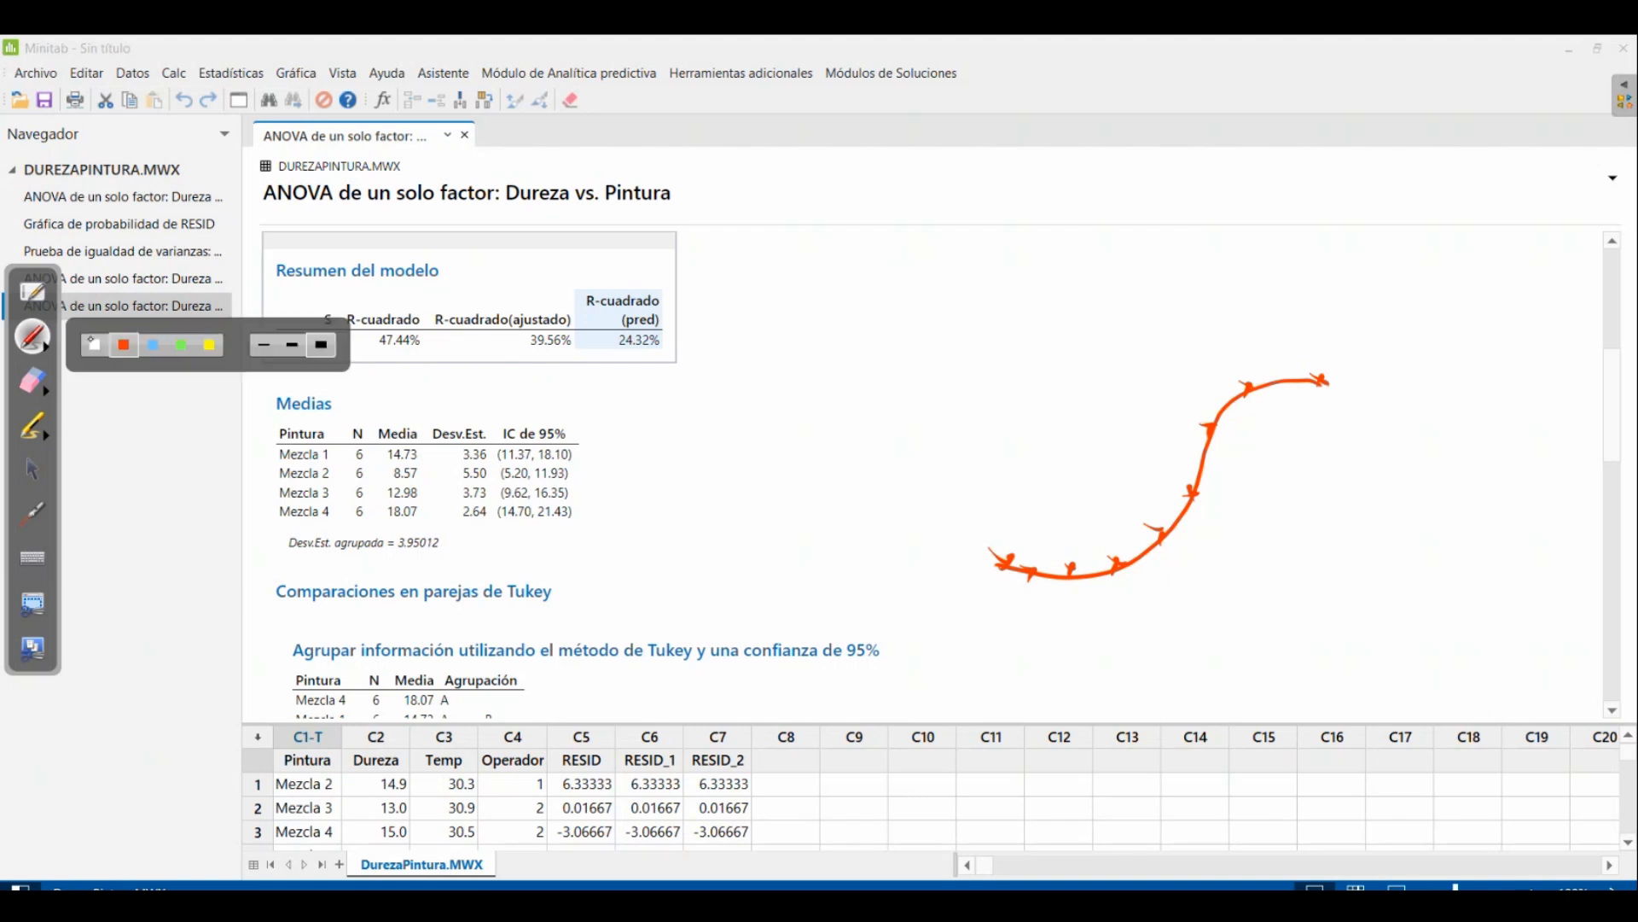
click(162, 350)
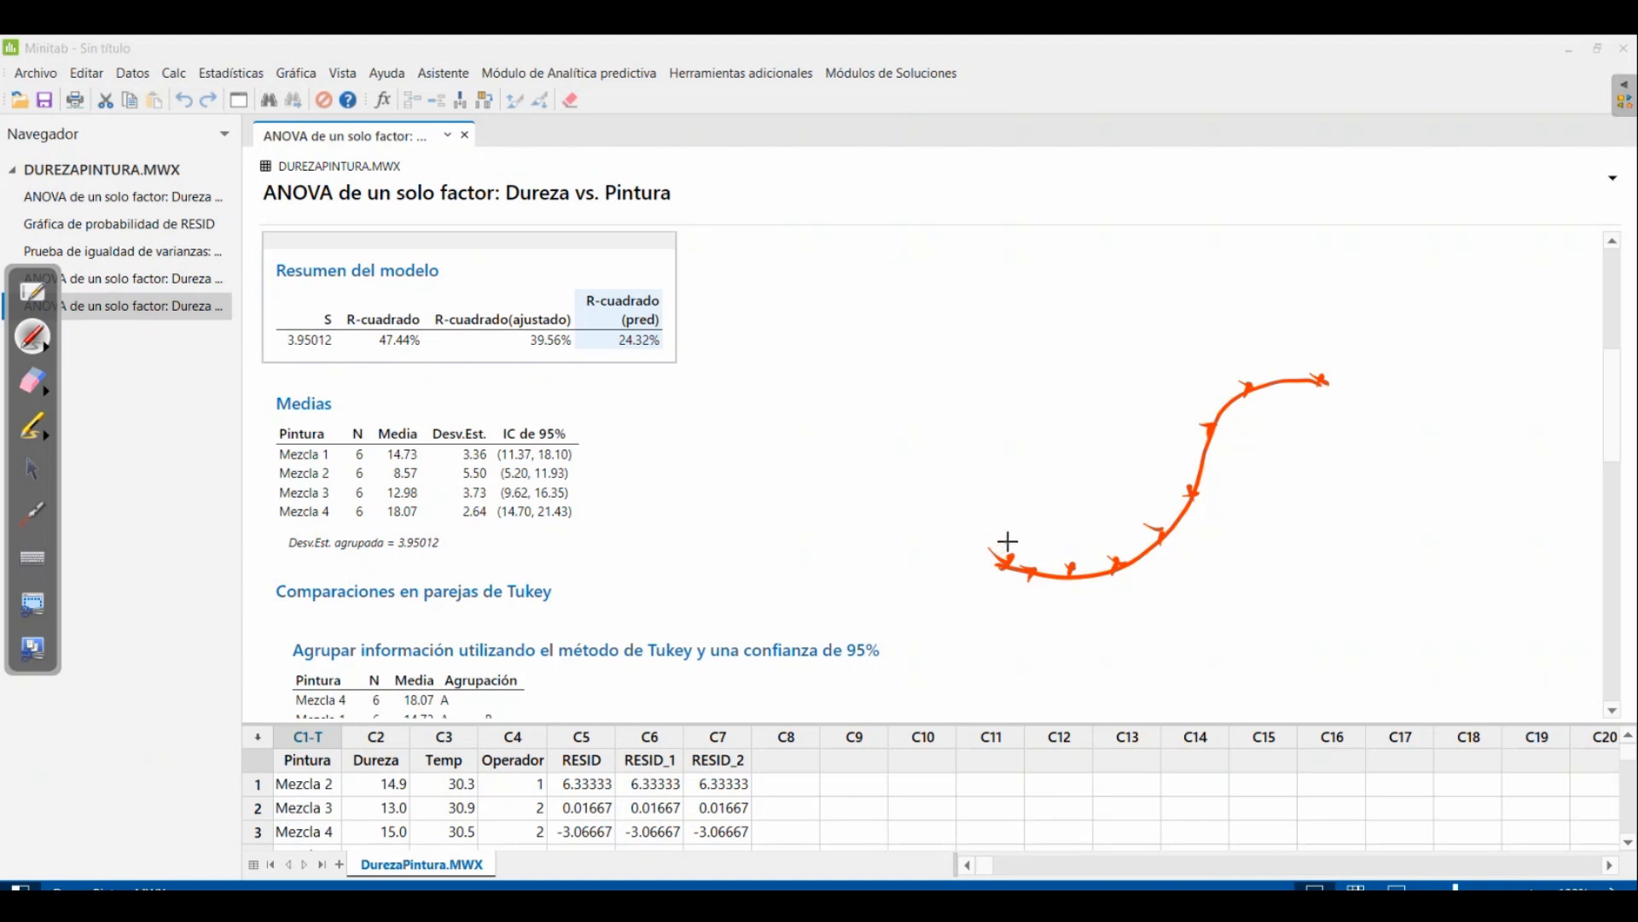
mouse_move(1003, 548)
mouse_down()
mouse_move(1086, 555)
mouse_move(1160, 488)
mouse_move(1237, 364)
mouse_move(1309, 336)
mouse_move(1306, 351)
mouse_move(1276, 344)
mouse_up()
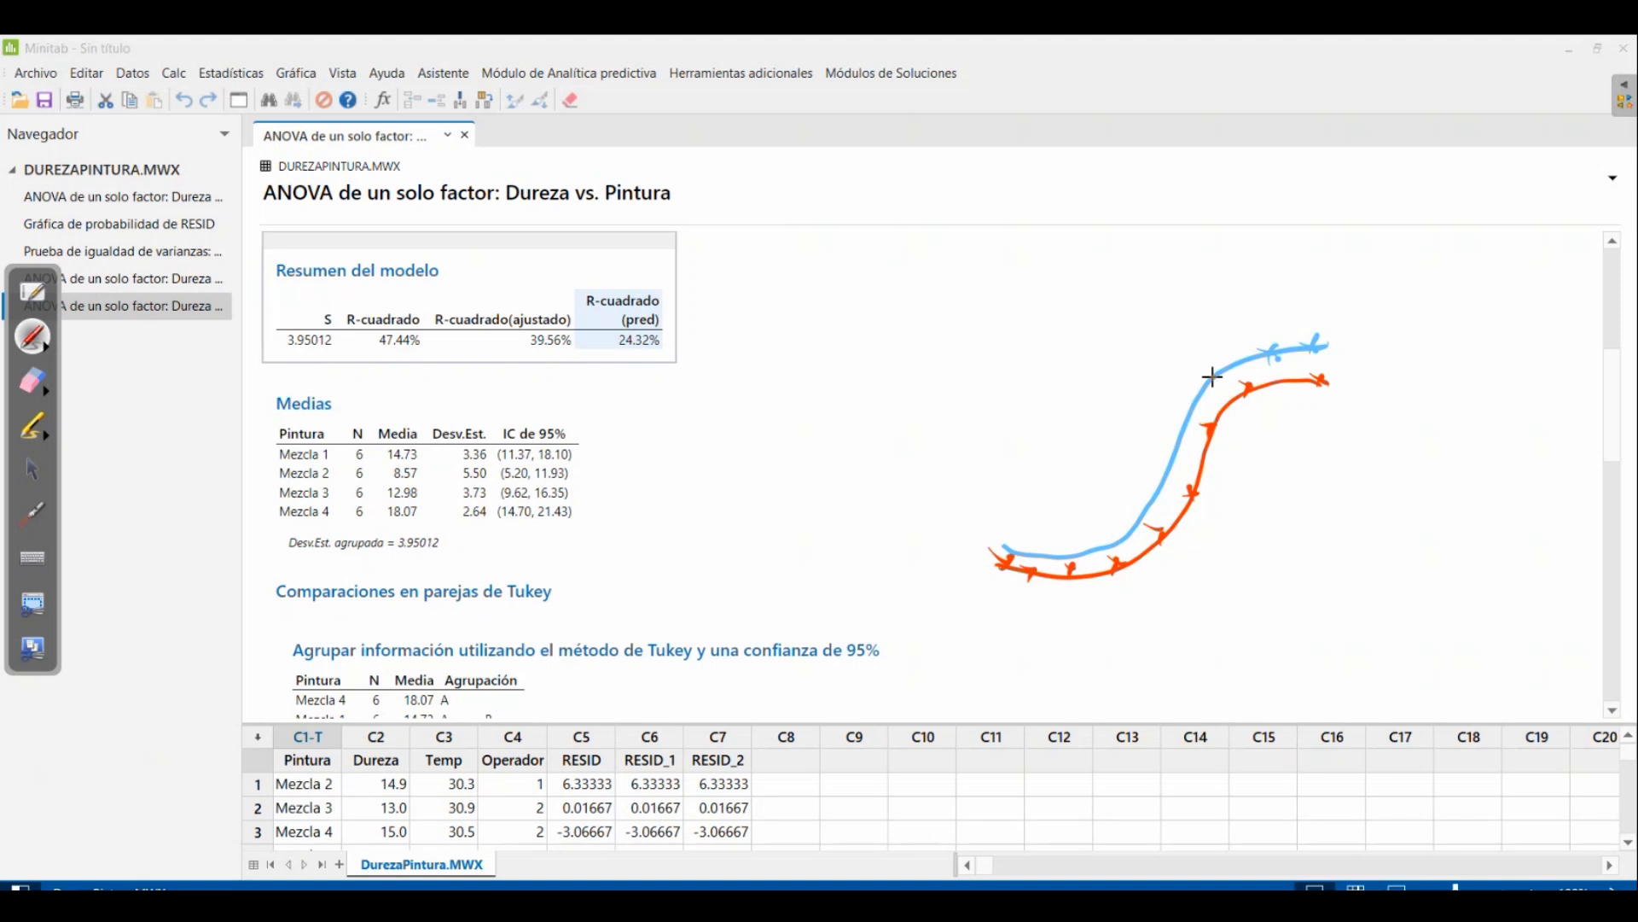
drag(1188, 397, 1207, 388)
mouse_move(1163, 461)
mouse_down()
mouse_move(1182, 456)
mouse_move(1150, 516)
mouse_up()
click(1207, 370)
click(1216, 404)
Write R² = 1 in light blue above the curves
mouse_move(1199, 294)
mouse_down()
mouse_move(1204, 318)
mouse_move(1221, 299)
mouse_up()
drag(1222, 271, 1203, 269)
drag(1241, 273, 1282, 246)
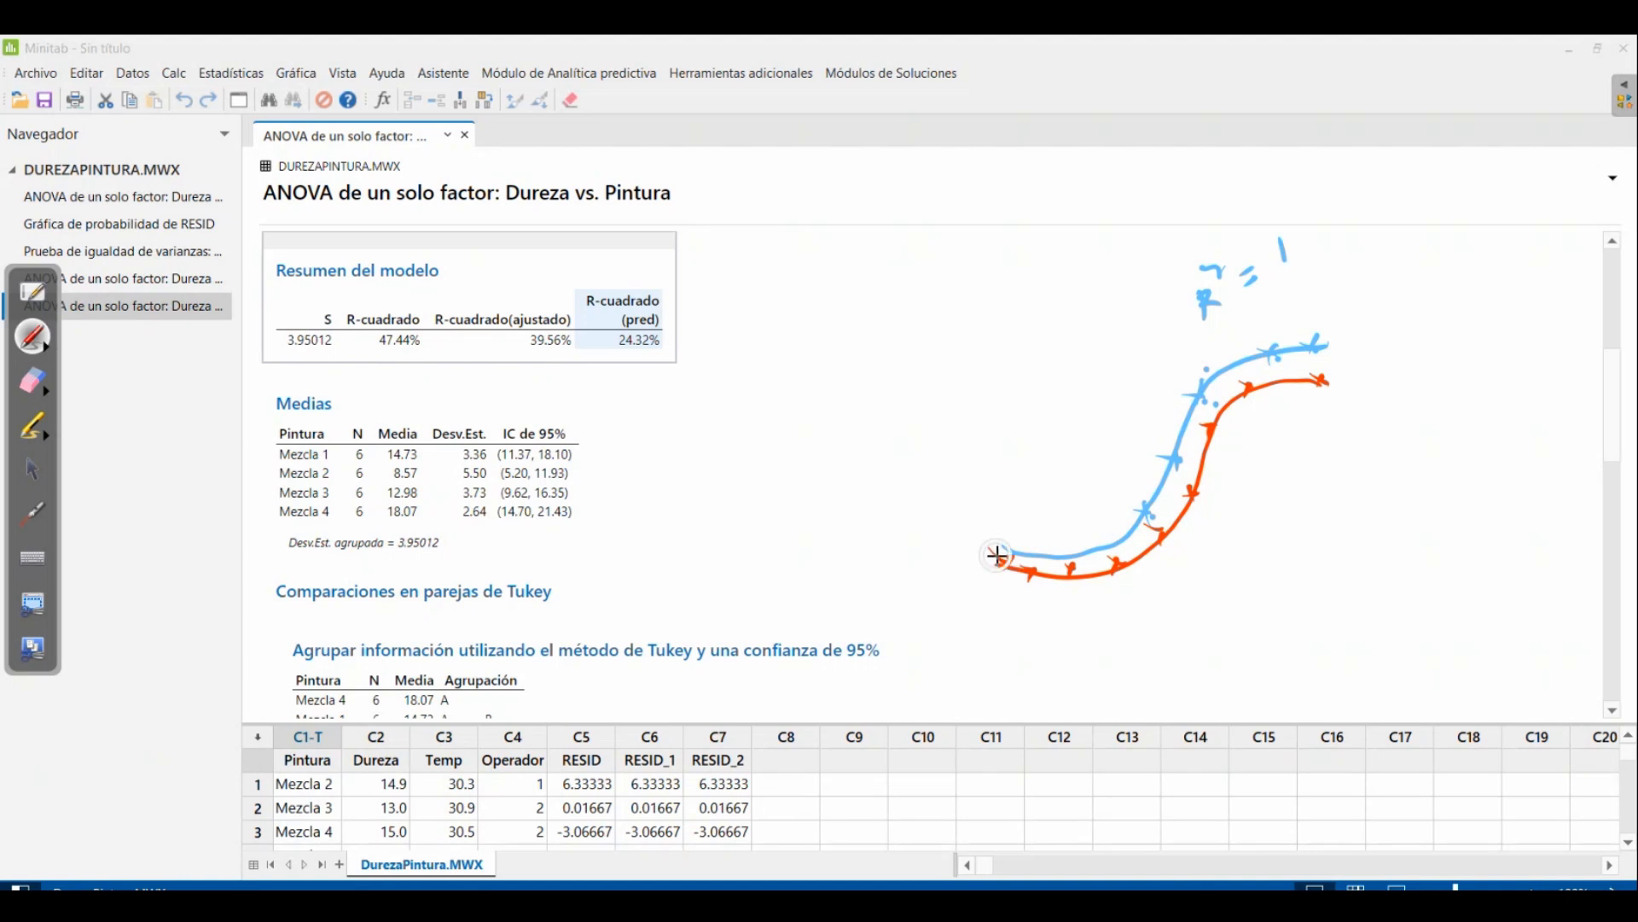
Trace the red curve in light blue, write a 0 above the 1, and draw a large opposite wave crossing the curves
mouse_move(992, 550)
mouse_down()
mouse_move(1098, 574)
mouse_move(1170, 524)
mouse_move(1210, 427)
mouse_move(1327, 378)
mouse_up()
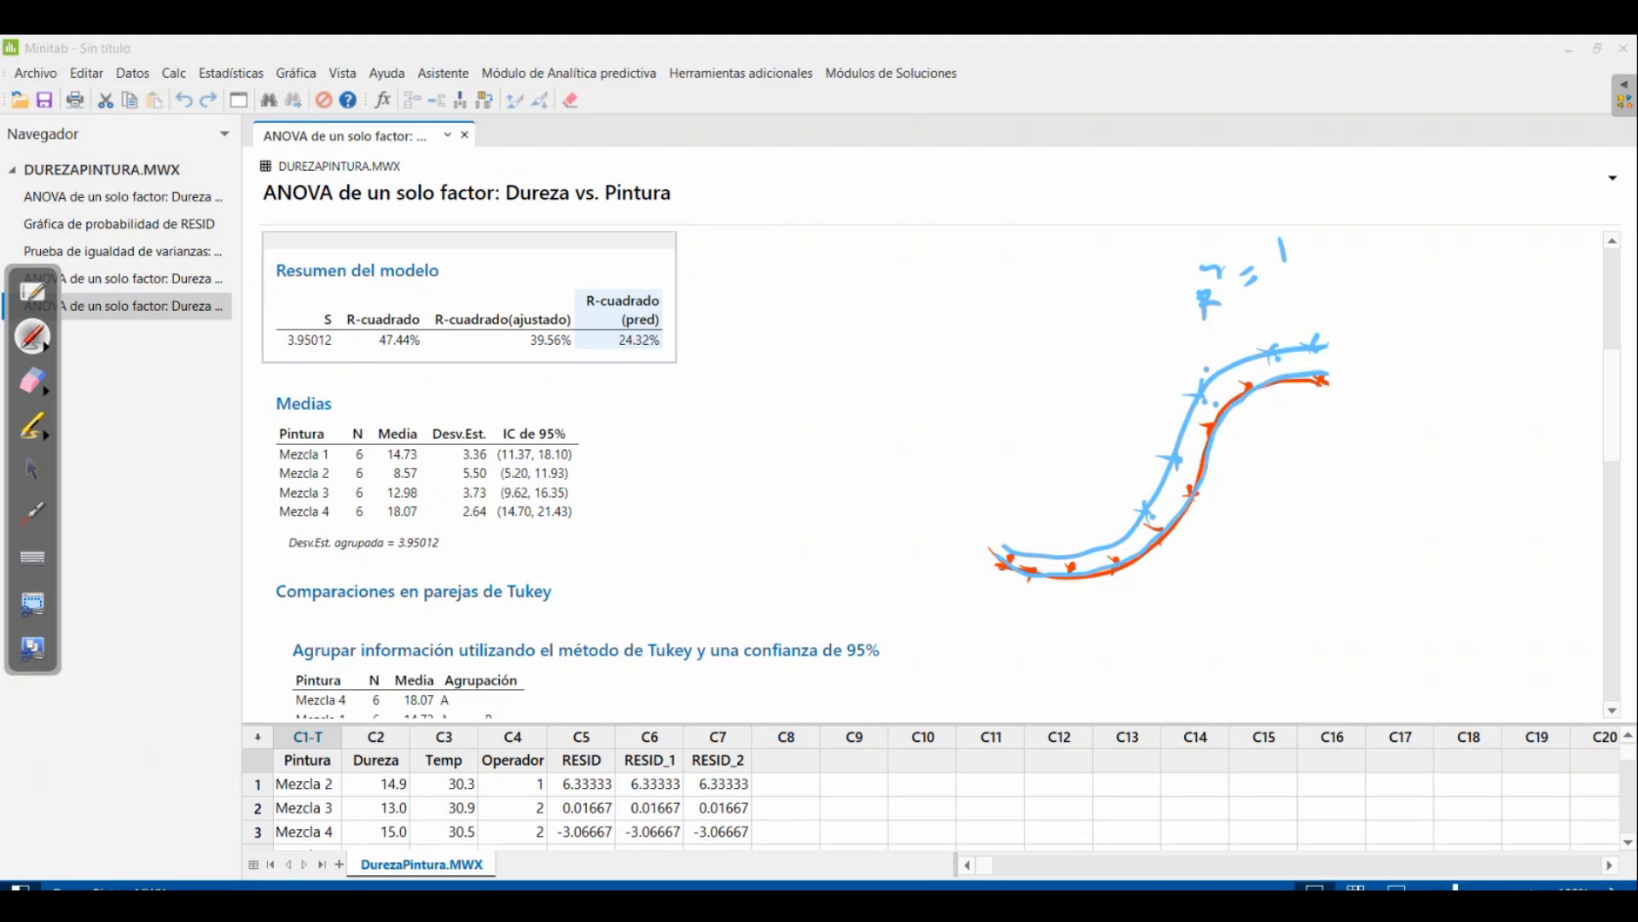
drag(1263, 186, 1266, 188)
mouse_move(971, 450)
mouse_down()
mouse_move(1080, 401)
mouse_move(1404, 616)
mouse_up()
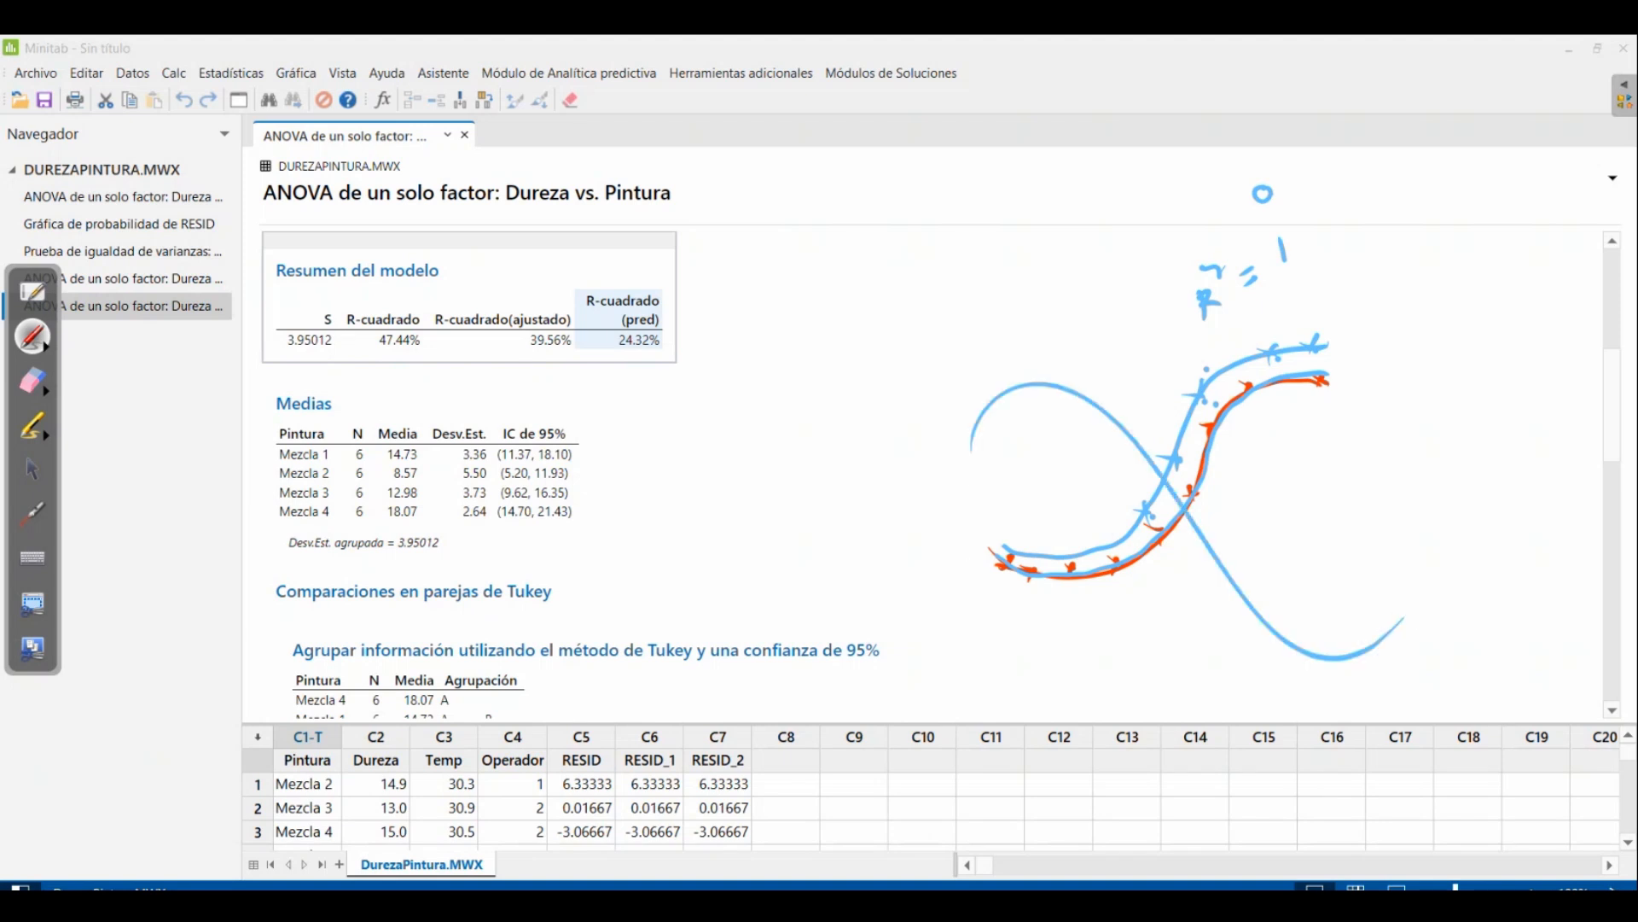
Circle the 1 in the handwritten R² note and the predicted R-squared in the model summary
drag(1280, 219, 1306, 245)
mouse_move(570, 268)
mouse_down()
mouse_move(627, 261)
mouse_move(559, 317)
mouse_move(598, 257)
mouse_up()
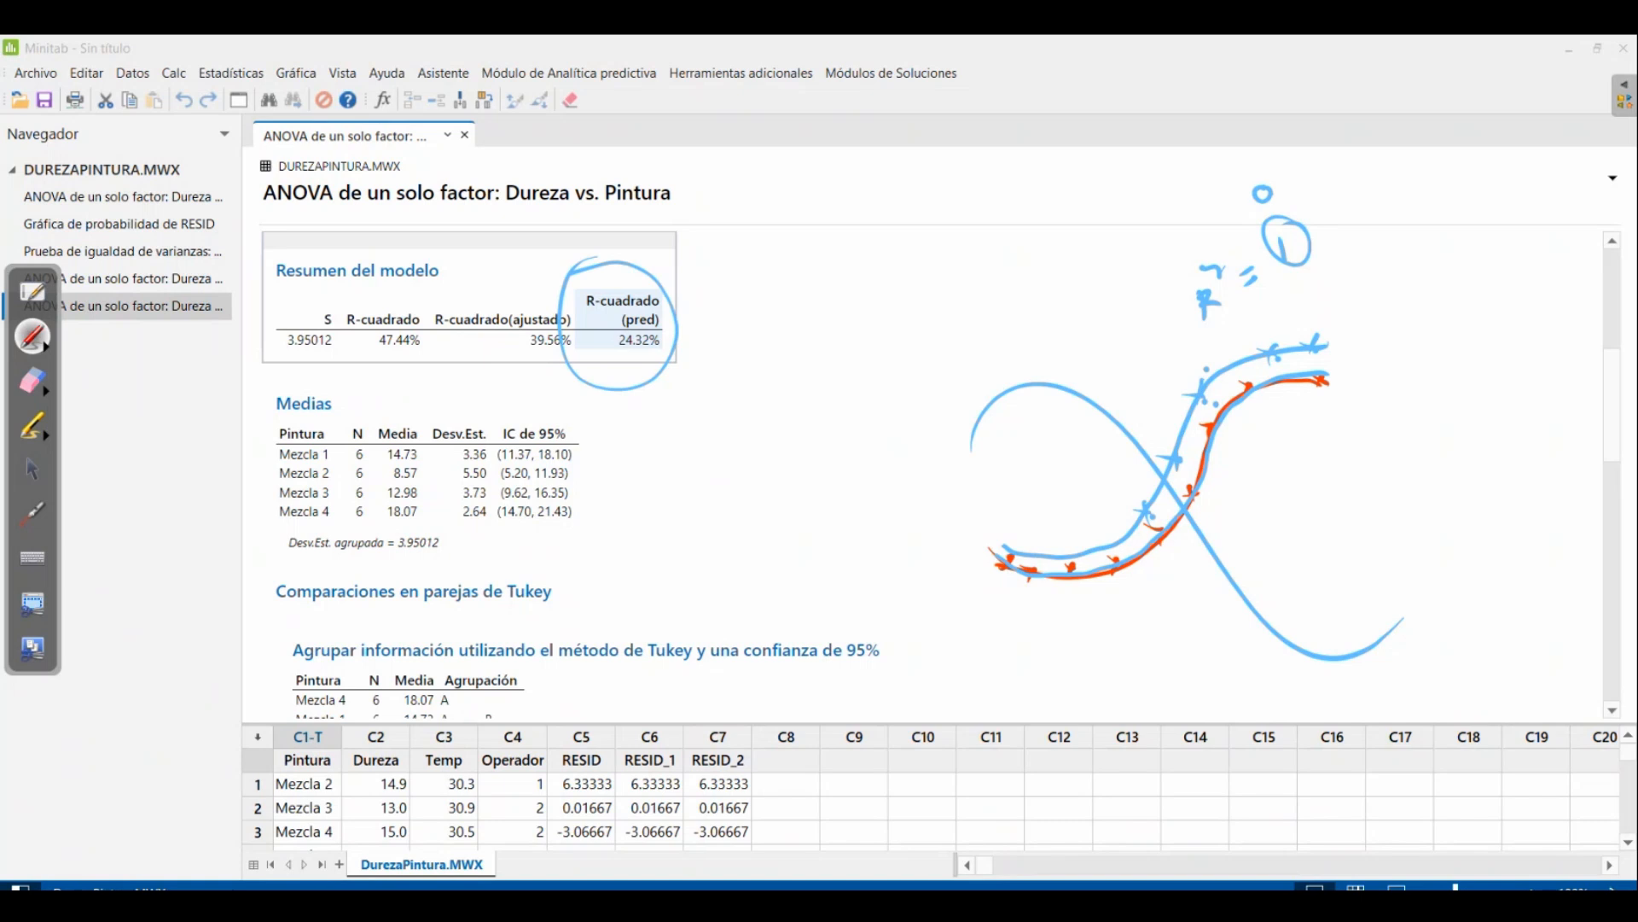
Draw an arrow to the predicted R-squared, write 100%, 90% and 80% beside it, and circle the 100%
drag(698, 346, 812, 250)
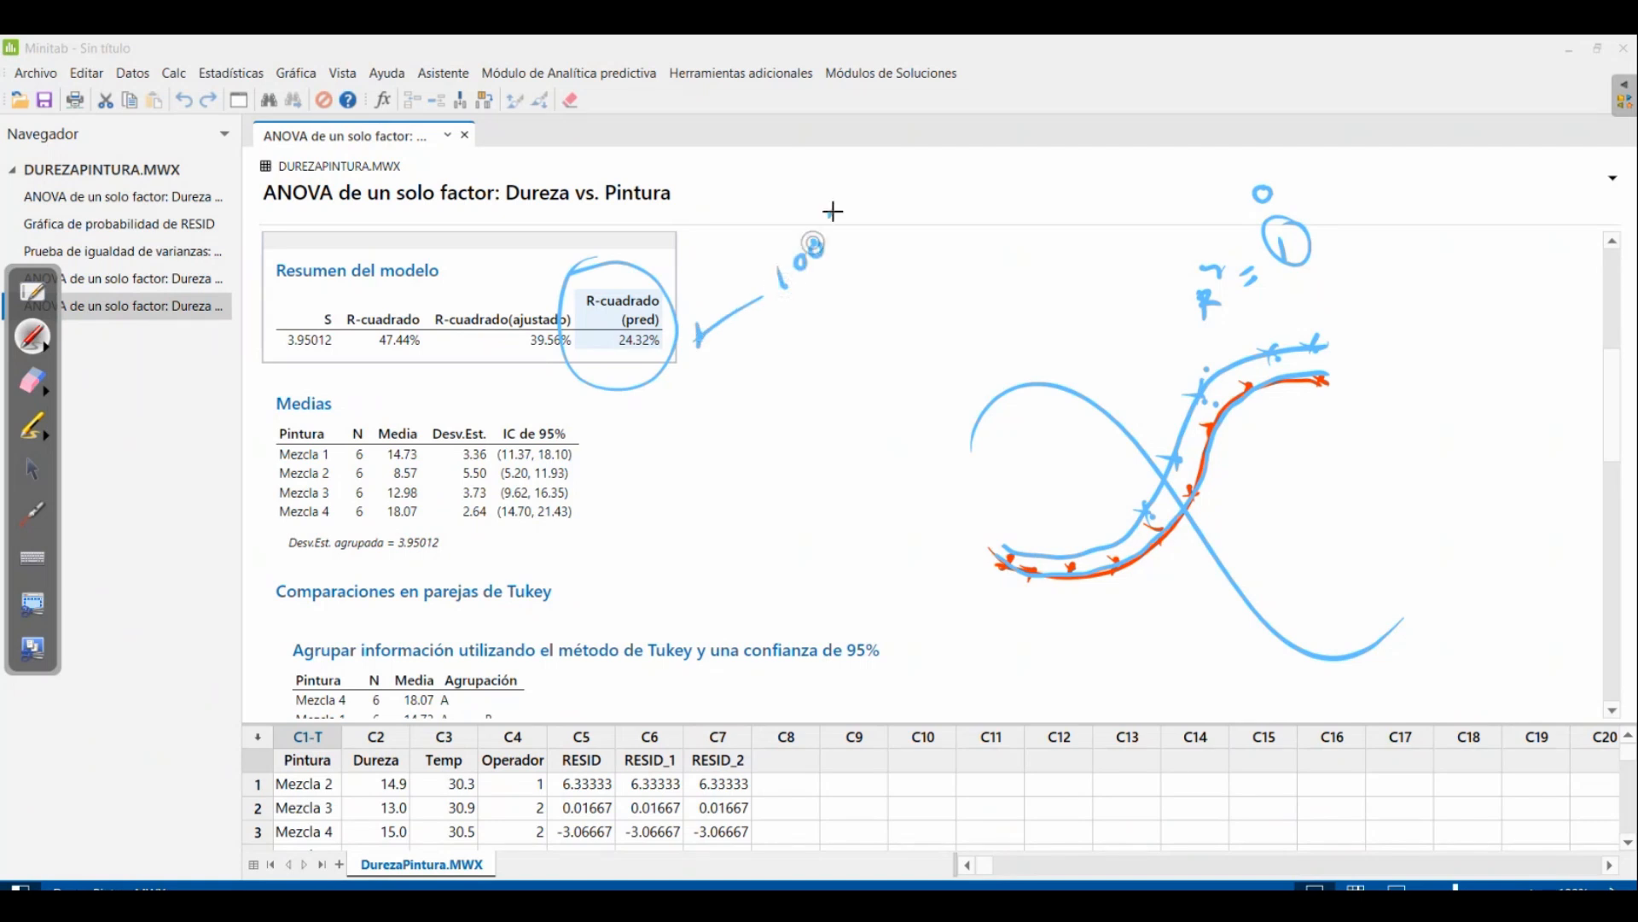
click(828, 215)
drag(852, 181, 840, 258)
drag(857, 227, 865, 230)
mouse_move(817, 311)
mouse_down()
mouse_move(805, 342)
mouse_move(856, 253)
mouse_move(868, 287)
mouse_up()
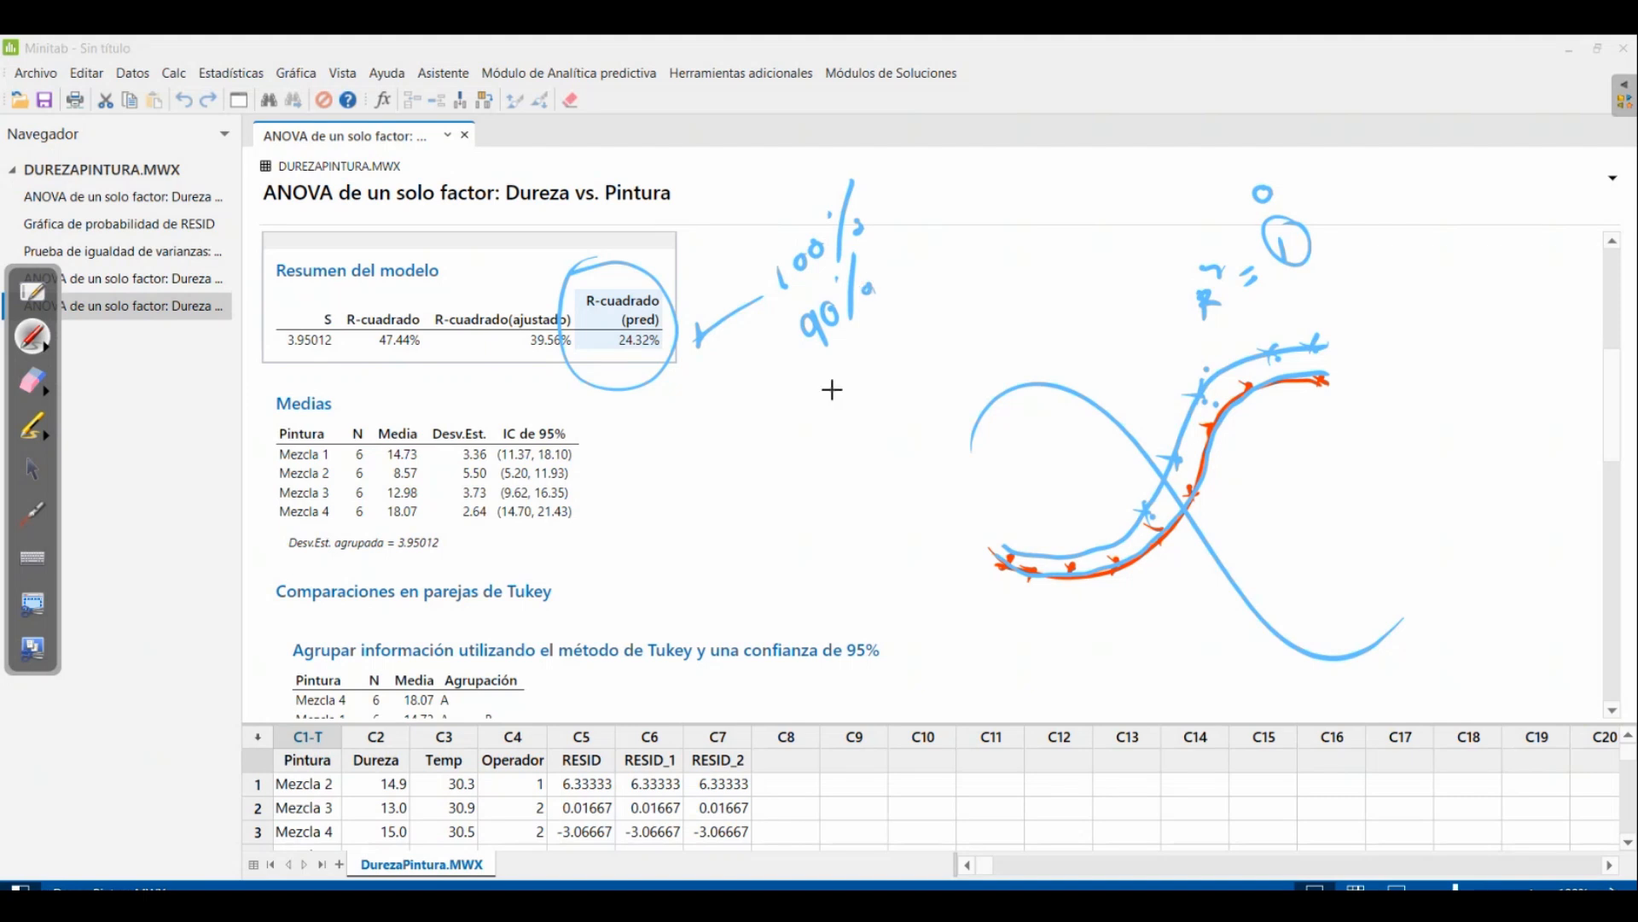
drag(851, 368, 867, 353)
click(872, 317)
drag(896, 286, 889, 362)
drag(917, 321, 914, 335)
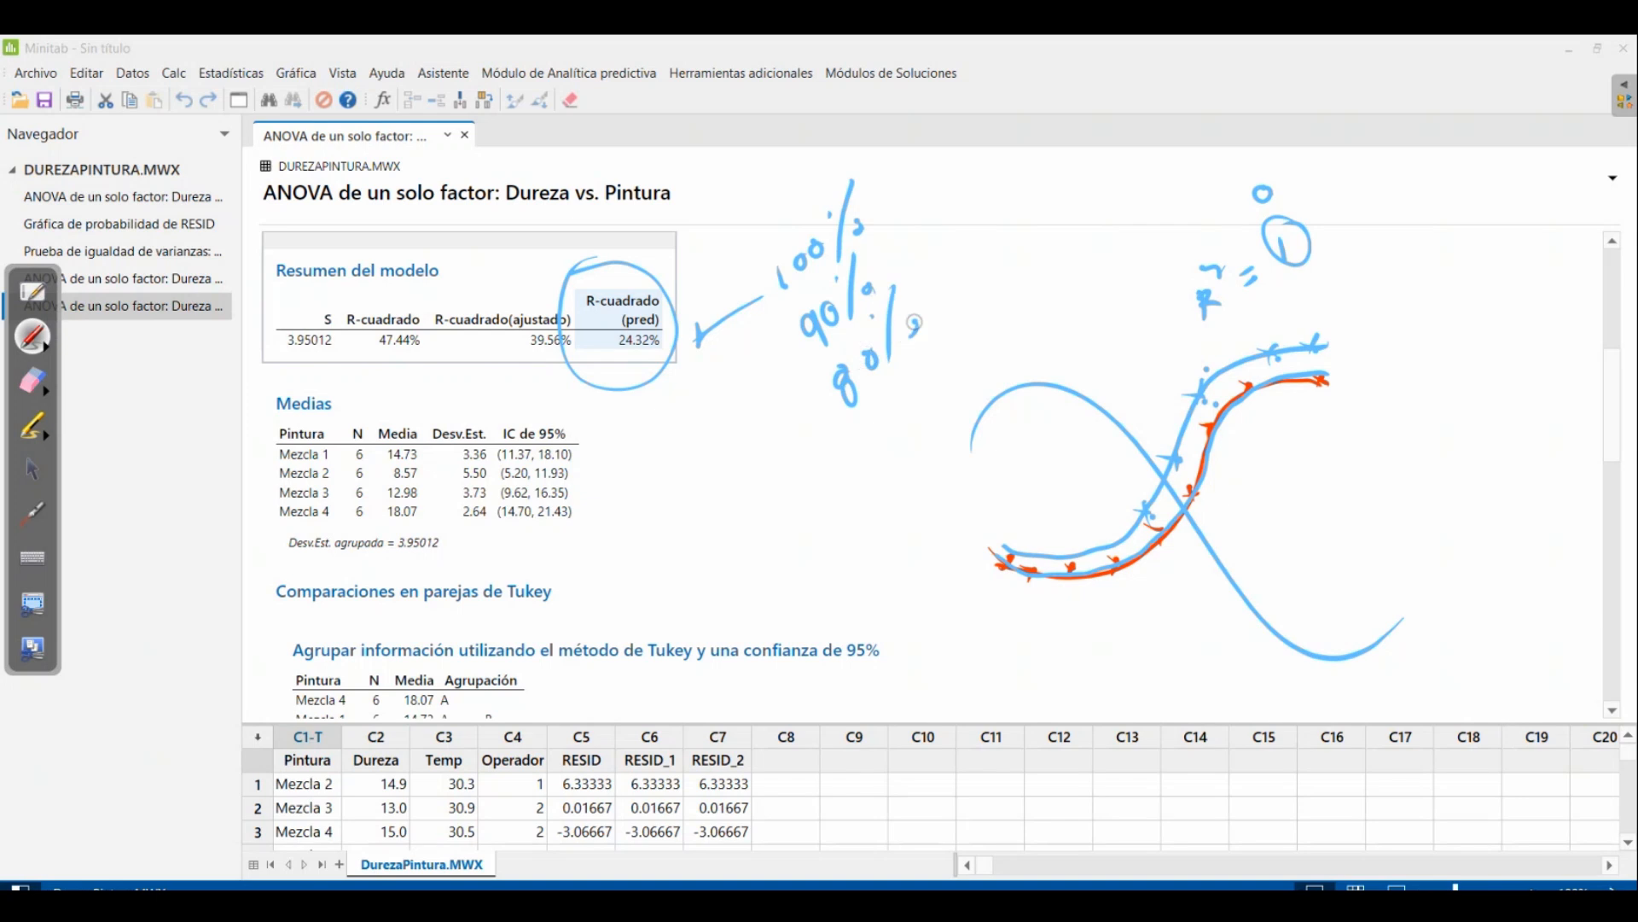
mouse_move(778, 242)
mouse_down()
mouse_move(845, 165)
mouse_move(896, 205)
mouse_move(764, 223)
mouse_up()
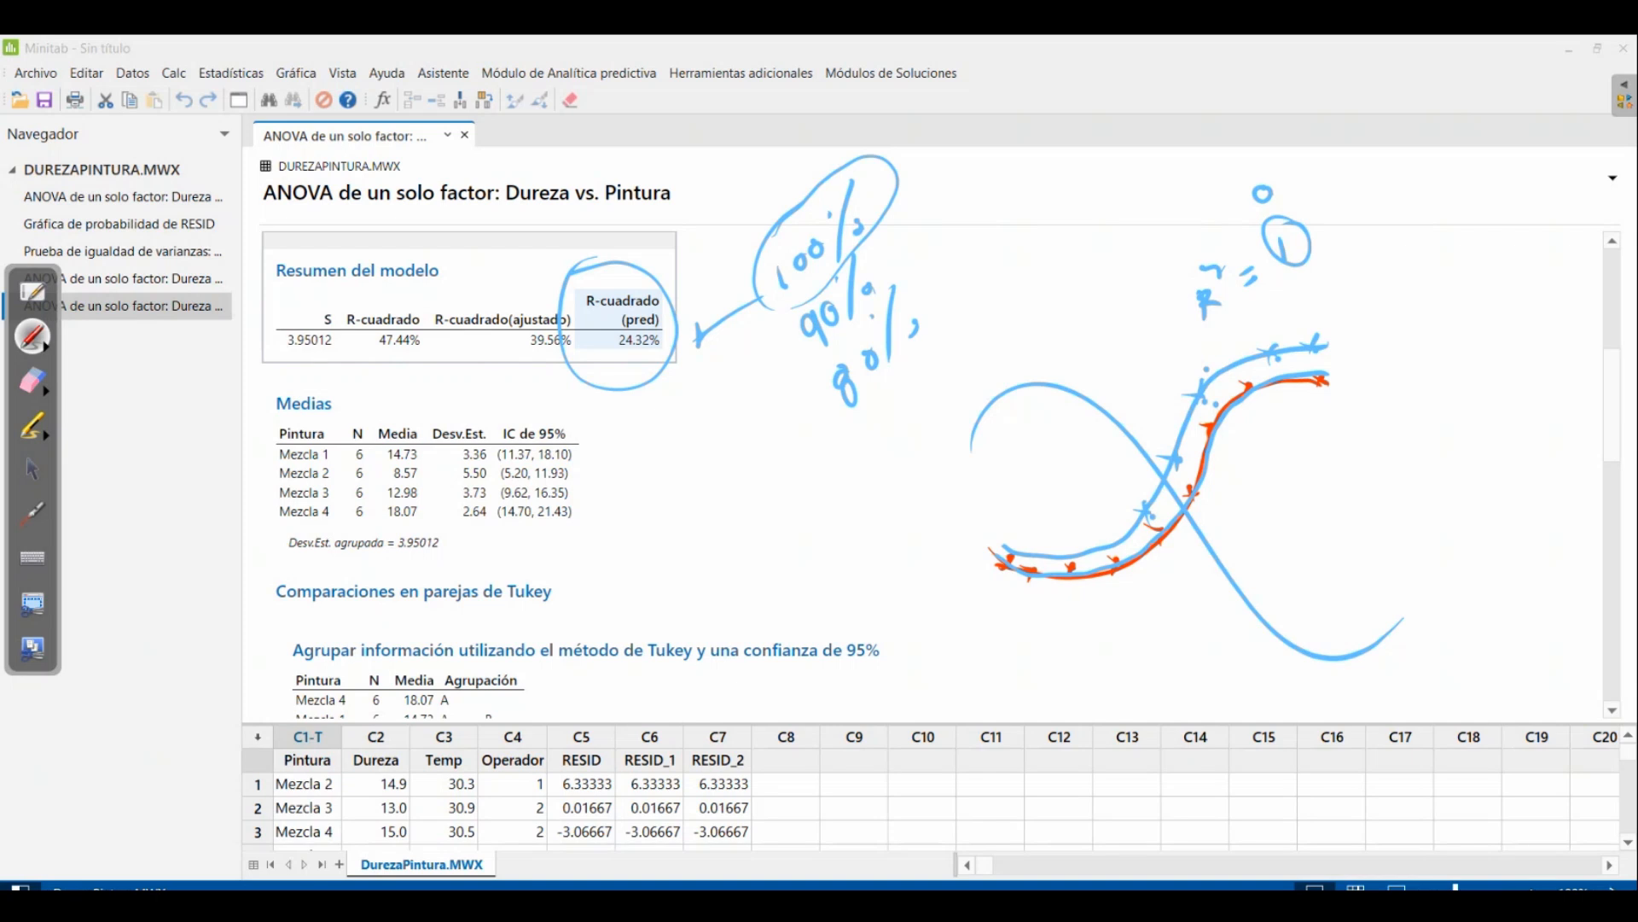
Erase the handwritten notes and curves from the model summary and the blank area beside it
drag(642, 241, 688, 202)
drag(720, 438, 674, 382)
click(32, 381)
mouse_move(676, 216)
mouse_down()
mouse_move(624, 277)
mouse_move(735, 330)
mouse_move(743, 274)
mouse_move(750, 402)
mouse_move(1190, 477)
mouse_move(1093, 343)
mouse_move(1328, 169)
mouse_move(974, 540)
mouse_move(1463, 622)
mouse_move(1200, 622)
mouse_up()
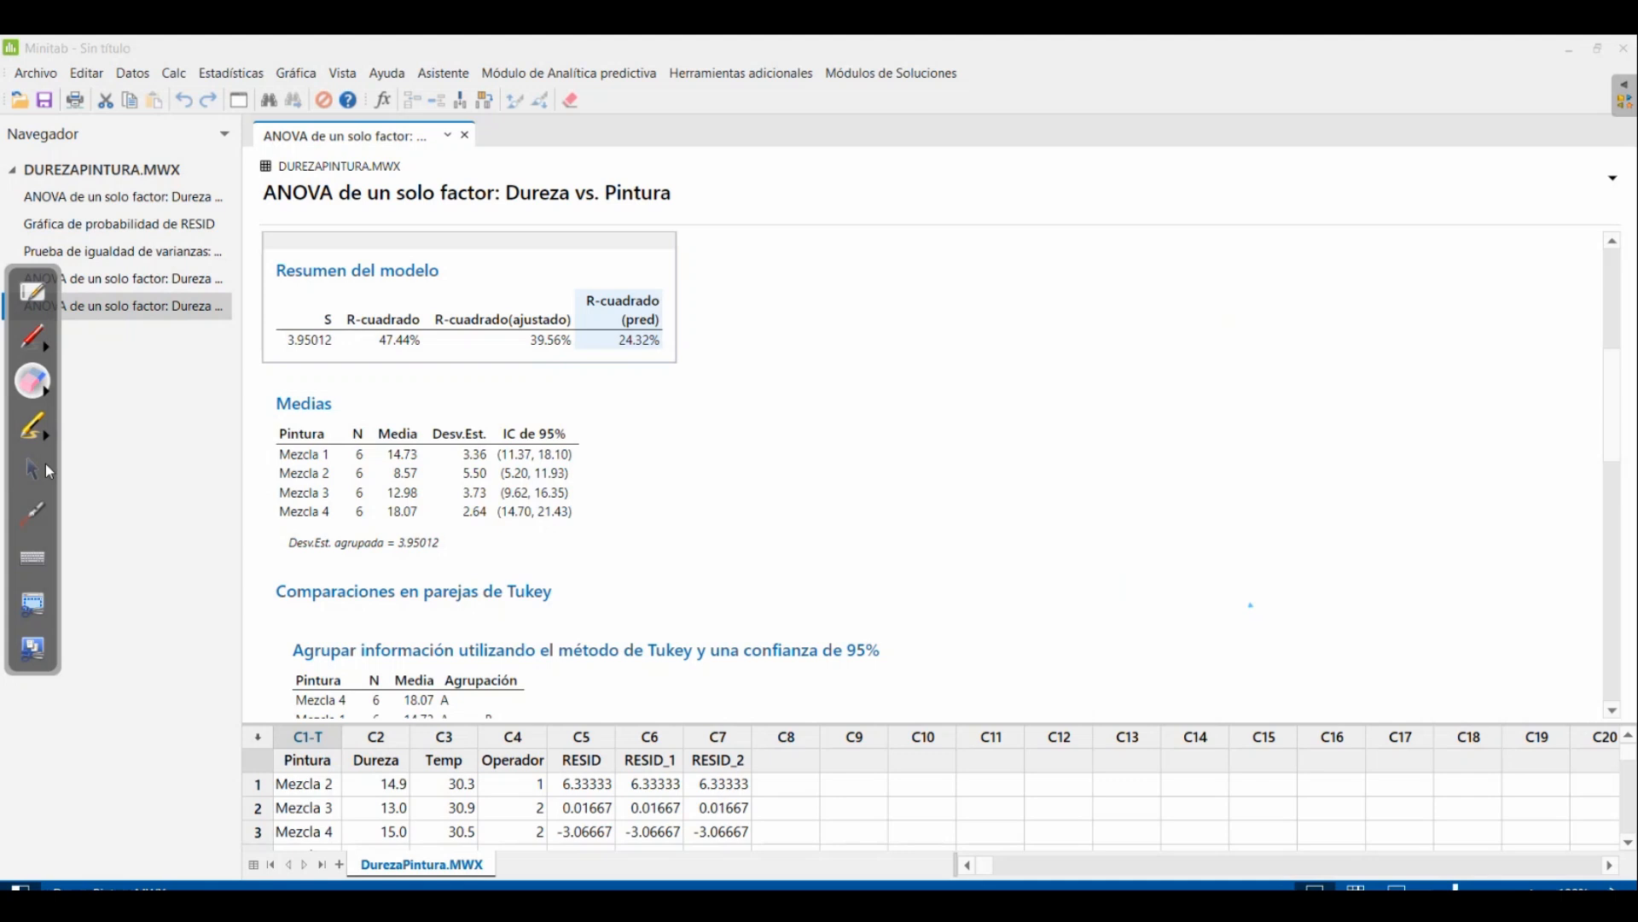
Review the means table, the Tukey grouping and simultaneous intervals, and the interval and residual plots for Dureza
click(44, 465)
scroll(627, 449, down, 2)
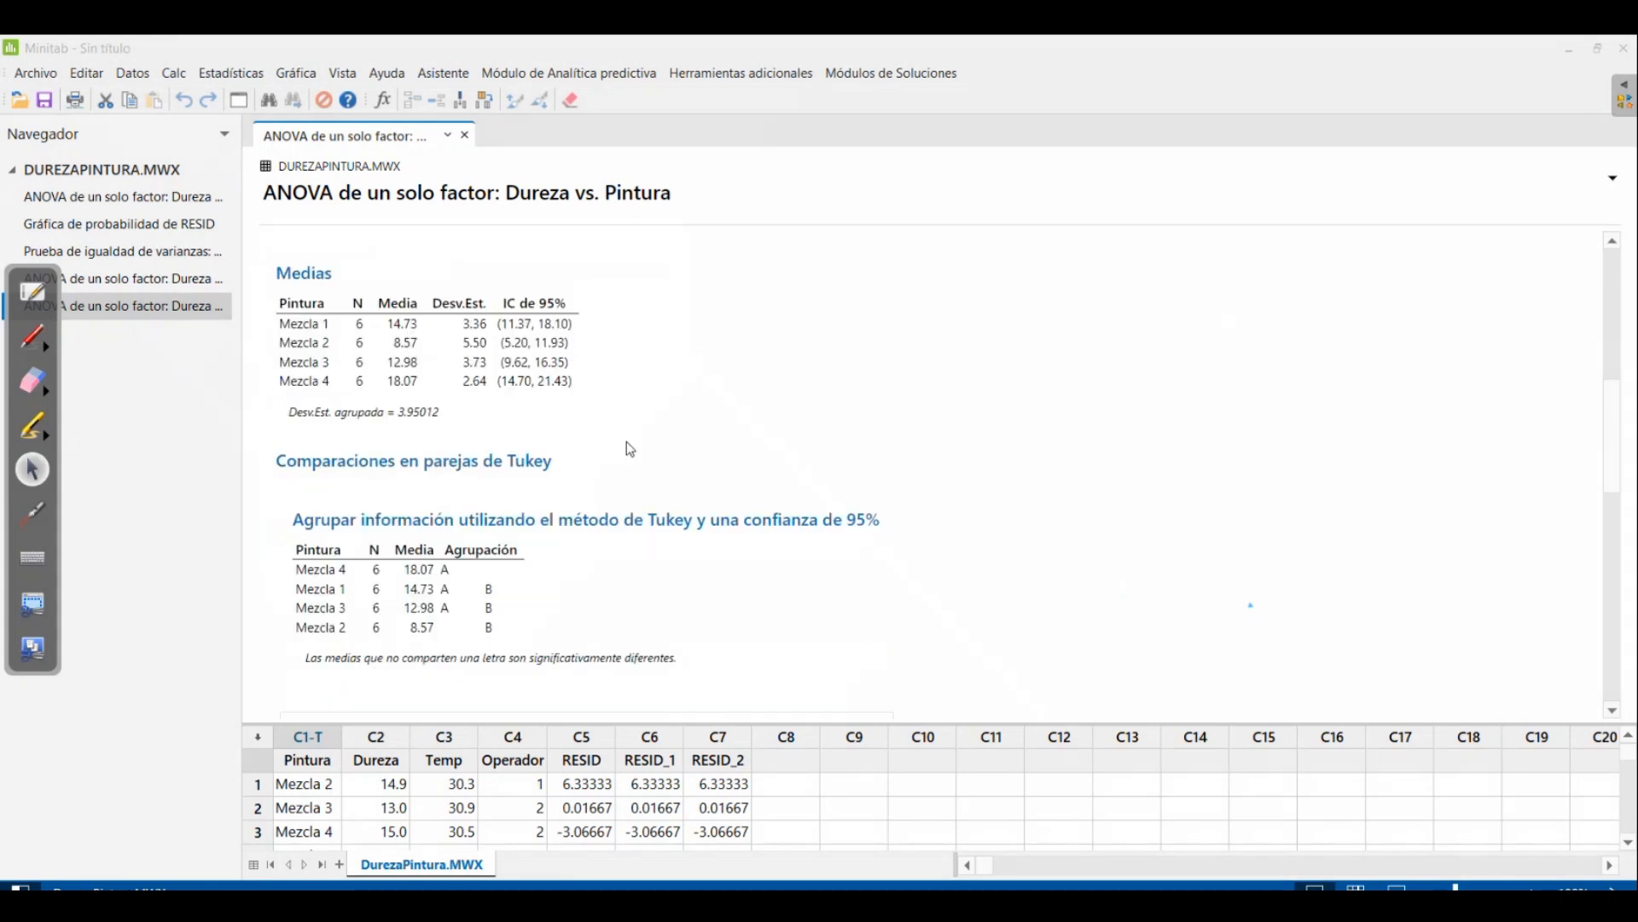
scroll(630, 449, down, 1)
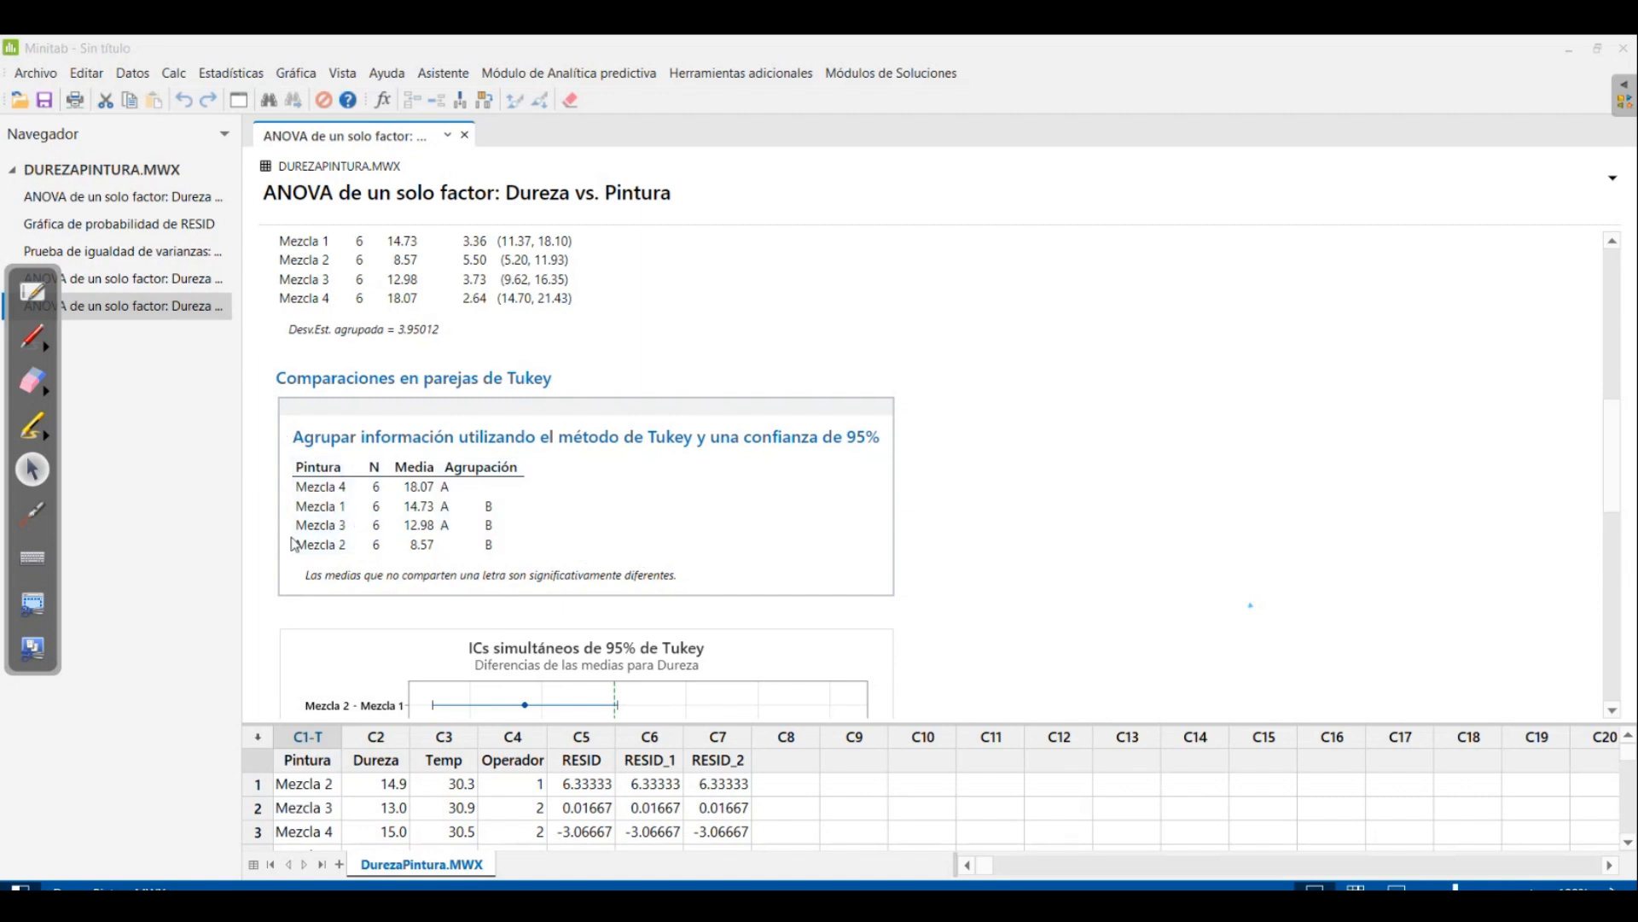
scroll(707, 428, down, 1)
scroll(707, 427, down, 5)
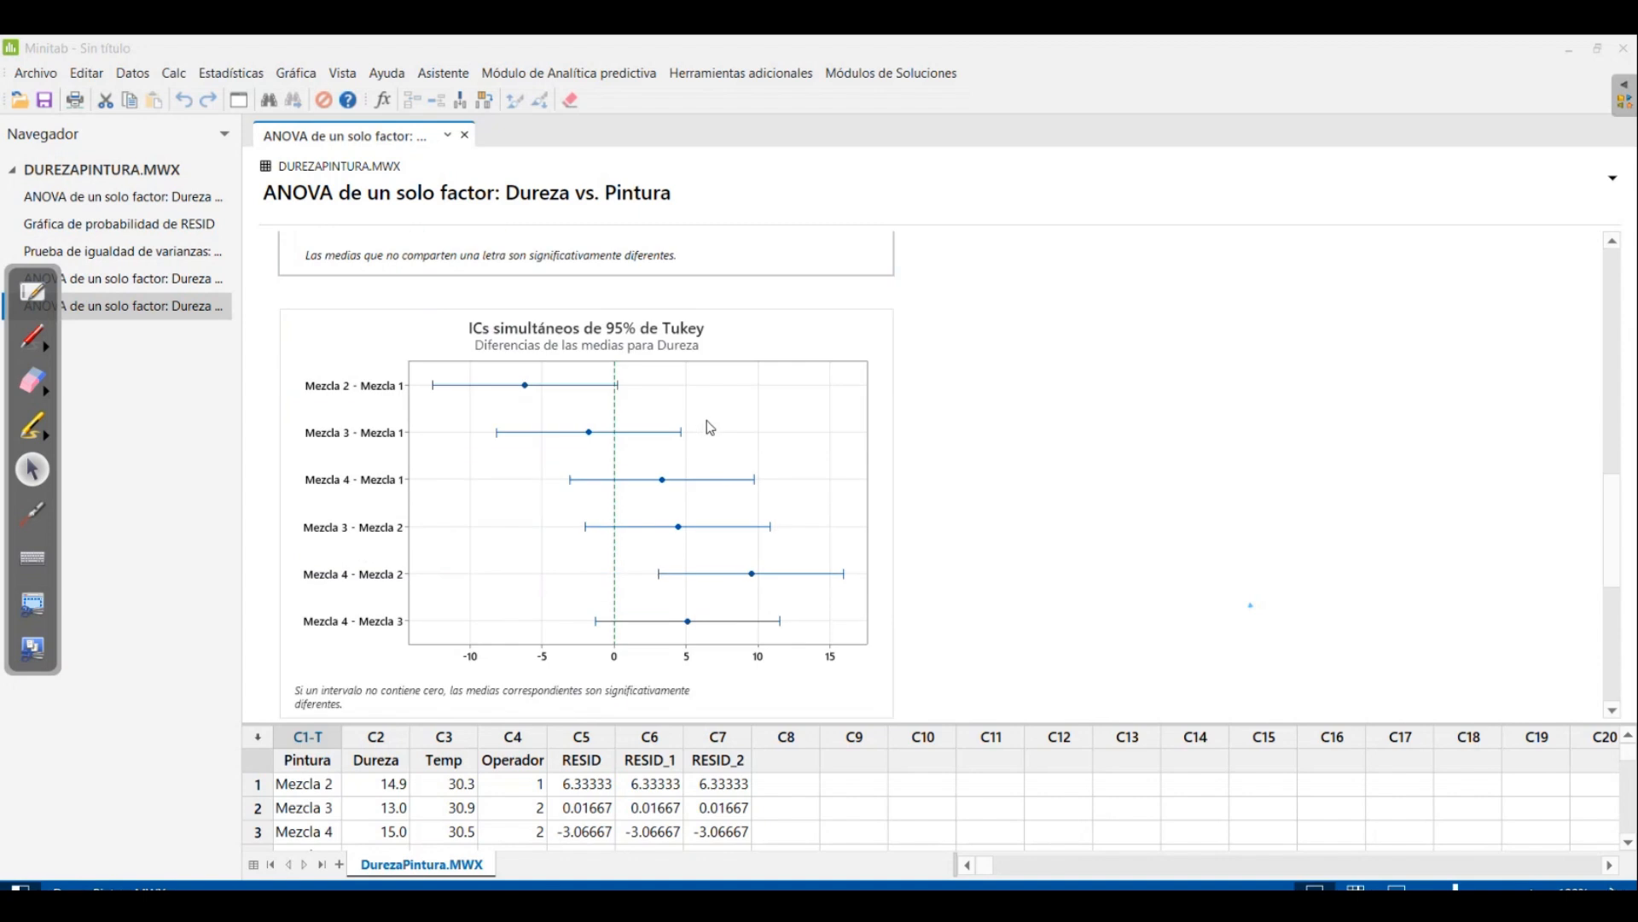
scroll(711, 426, down, 8)
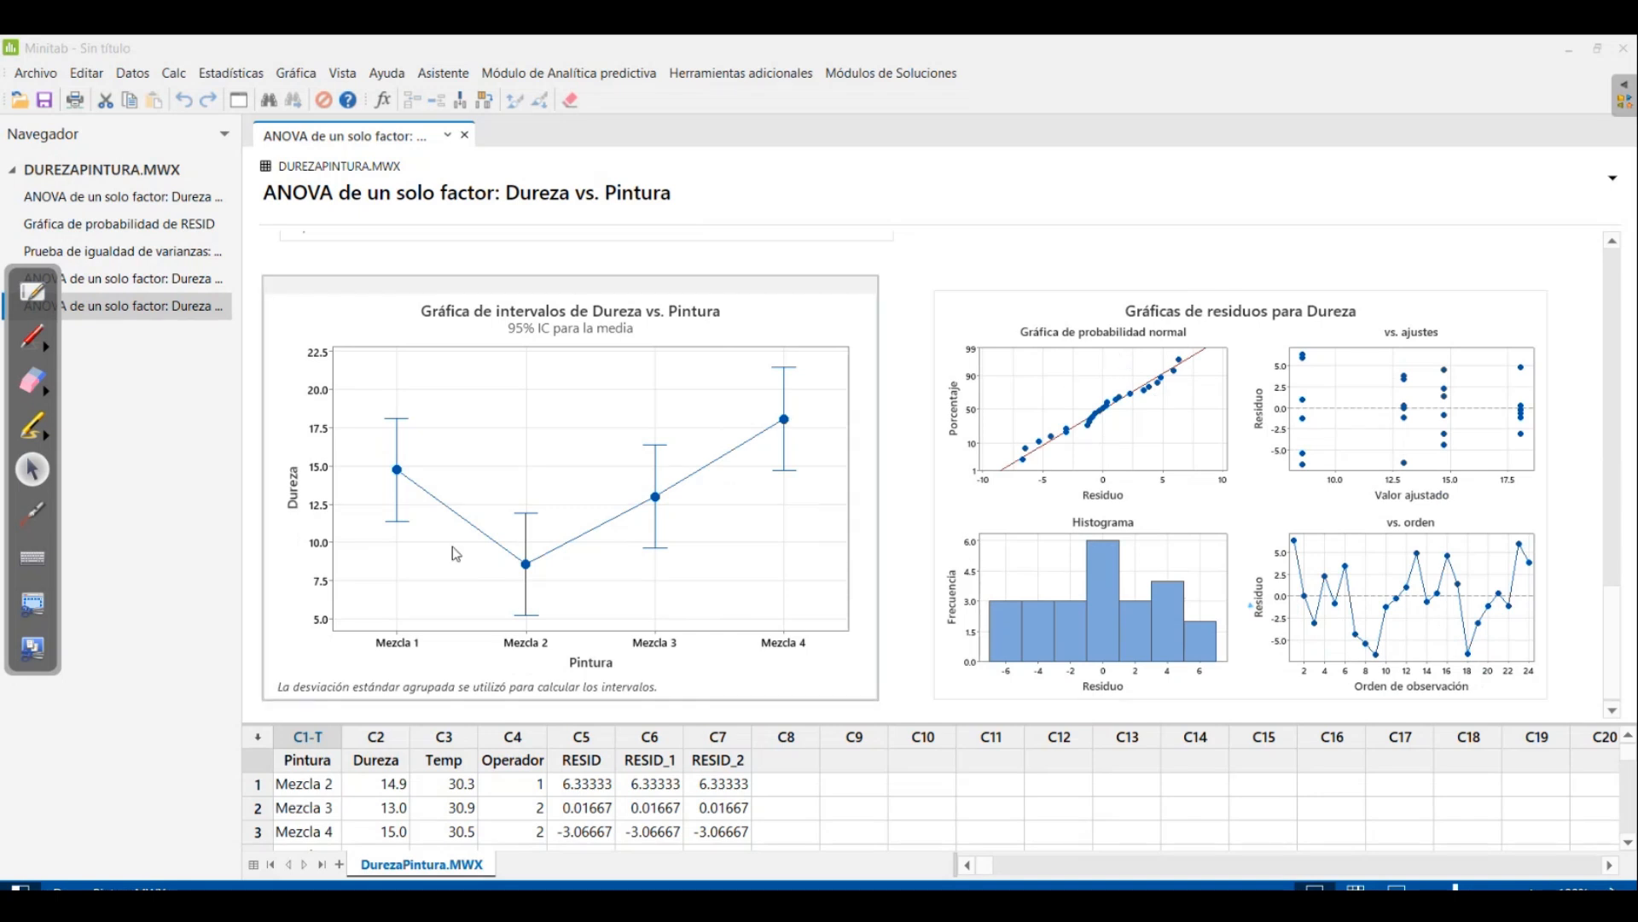
Draw a light blue bell curve over the residual histogram and circle the four point groups in the residuals-versus-fits plot
click(32, 336)
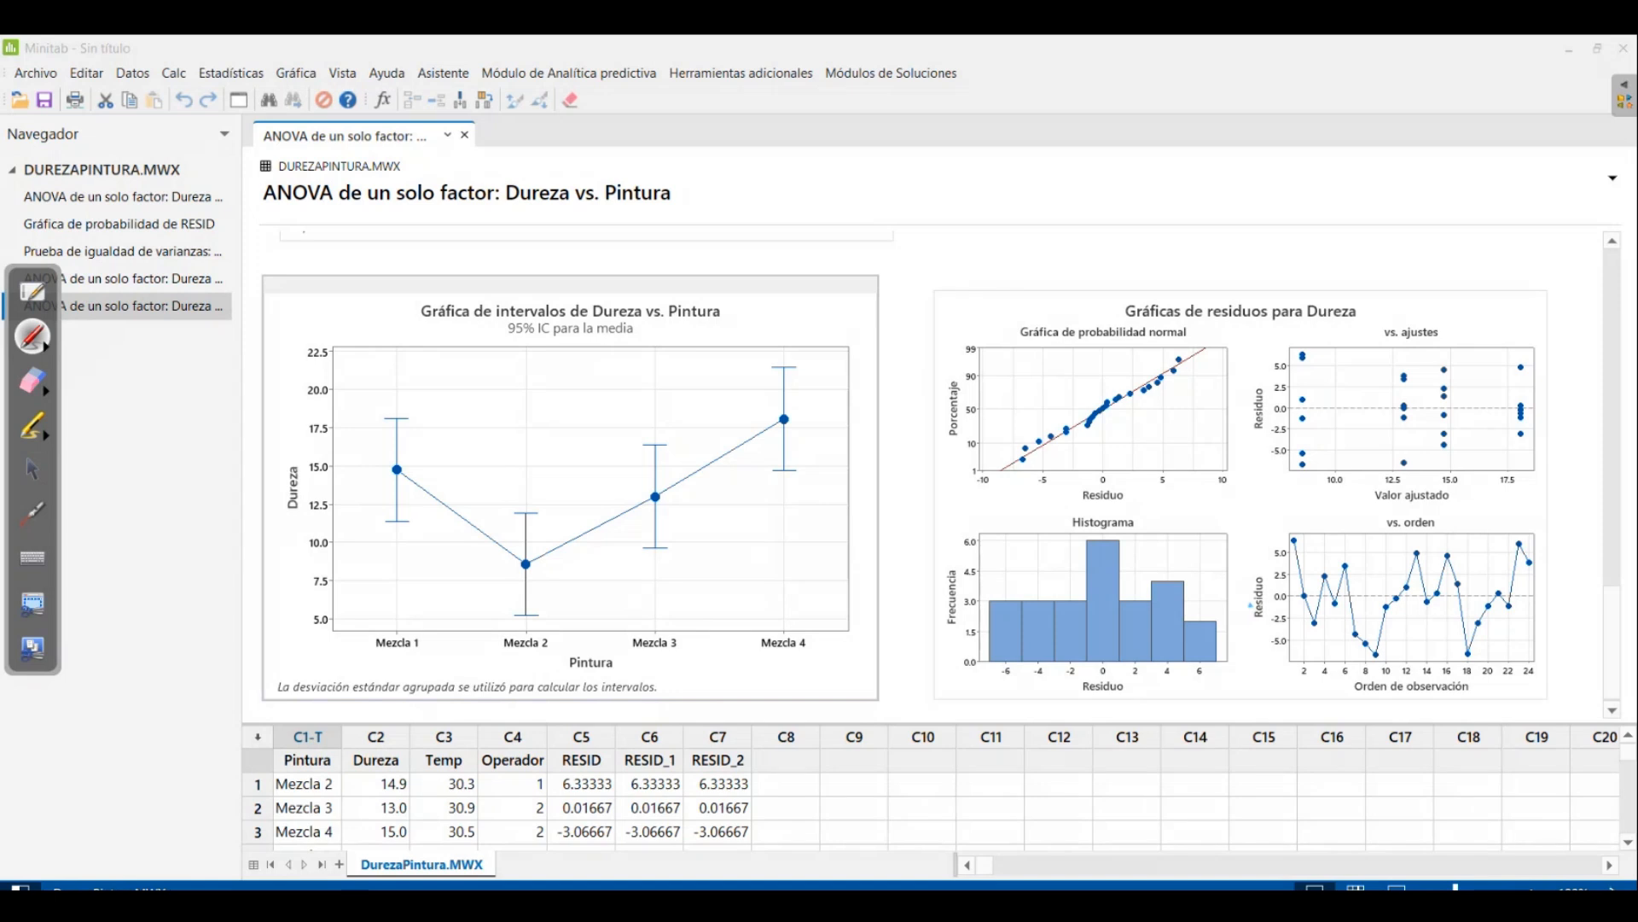
mouse_move(984, 654)
mouse_down()
mouse_move(1016, 636)
mouse_move(1076, 542)
mouse_move(1130, 516)
mouse_move(1249, 660)
mouse_up()
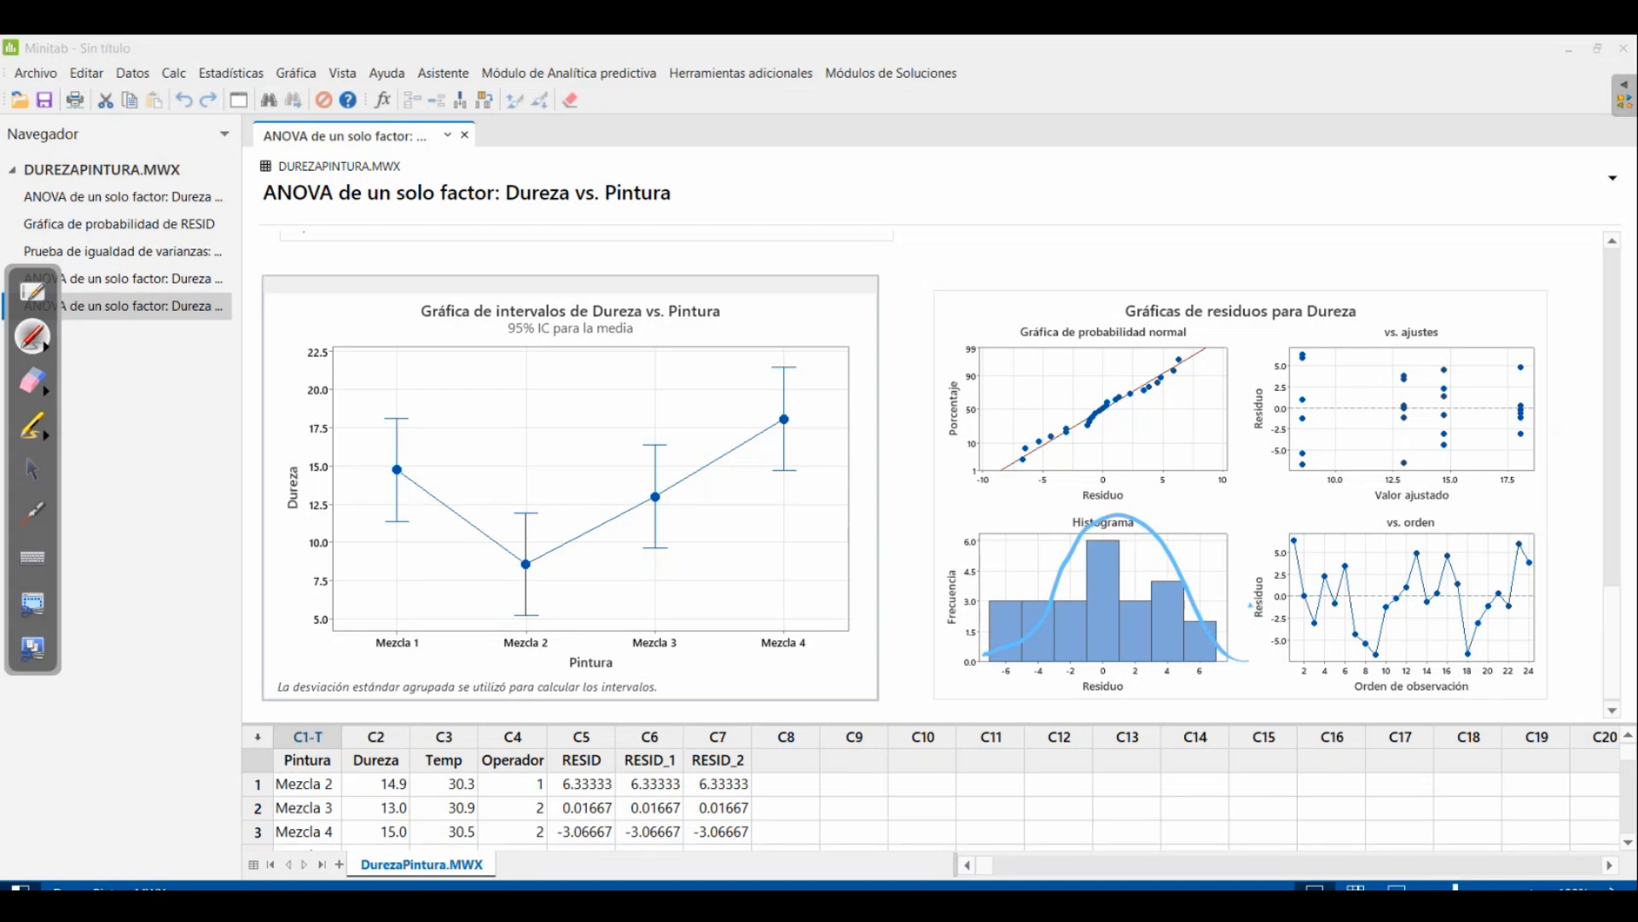
mouse_move(1301, 351)
mouse_down()
mouse_move(1305, 460)
mouse_move(1304, 324)
mouse_move(1301, 502)
mouse_move(1282, 350)
mouse_up()
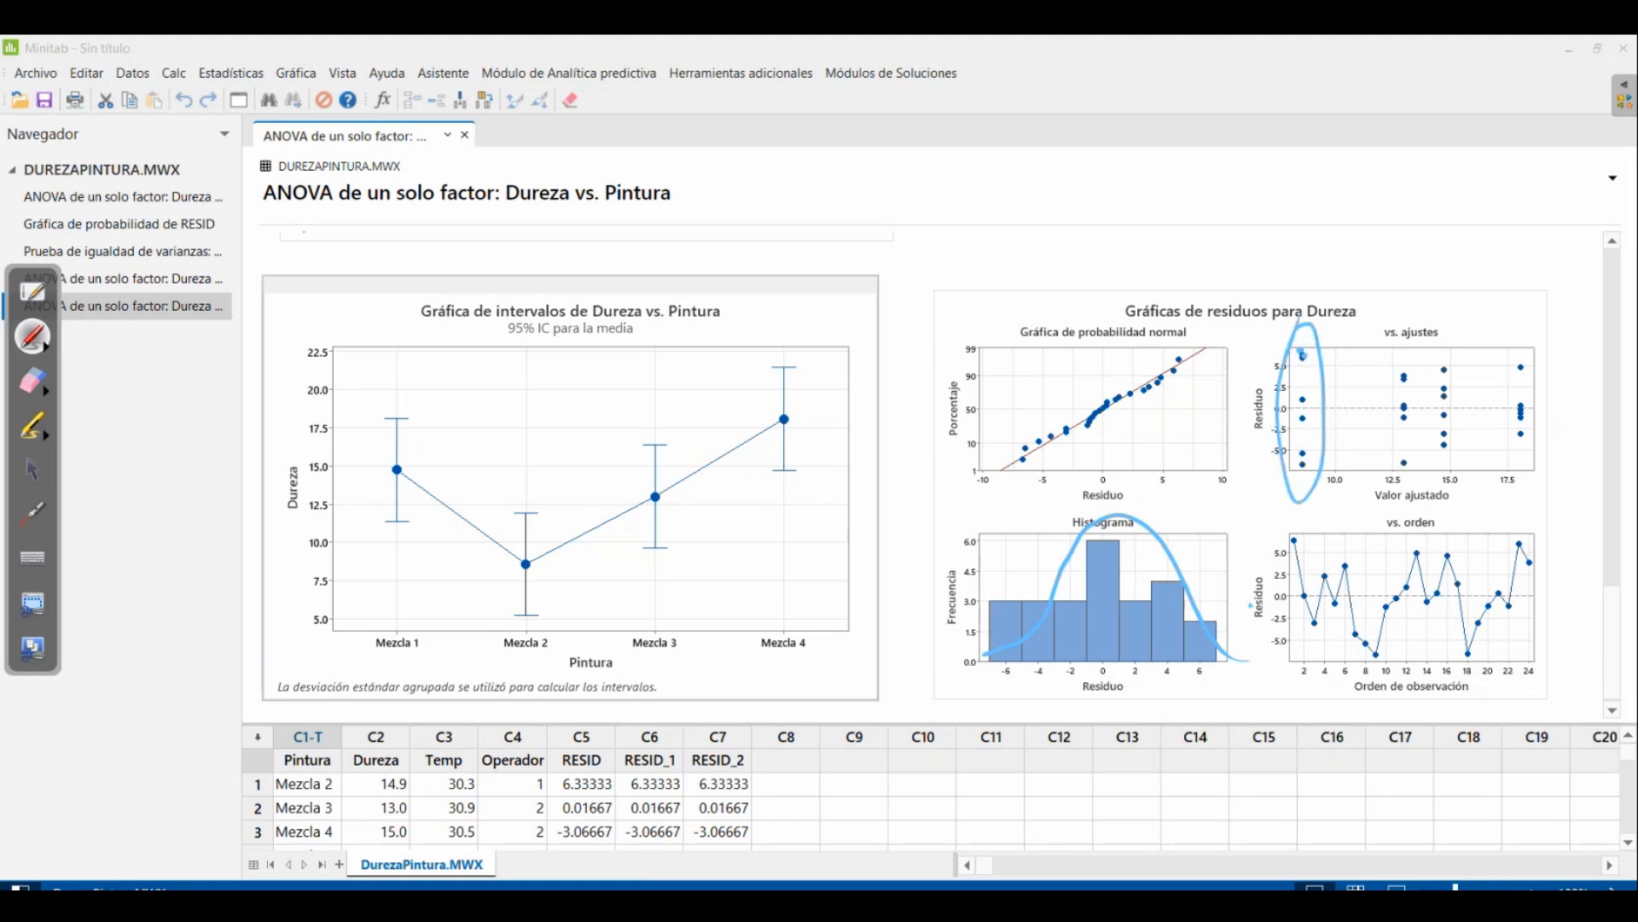
drag(1395, 329, 1399, 337)
mouse_move(1446, 328)
mouse_down()
mouse_move(1433, 324)
mouse_move(1457, 367)
mouse_move(1536, 351)
mouse_up()
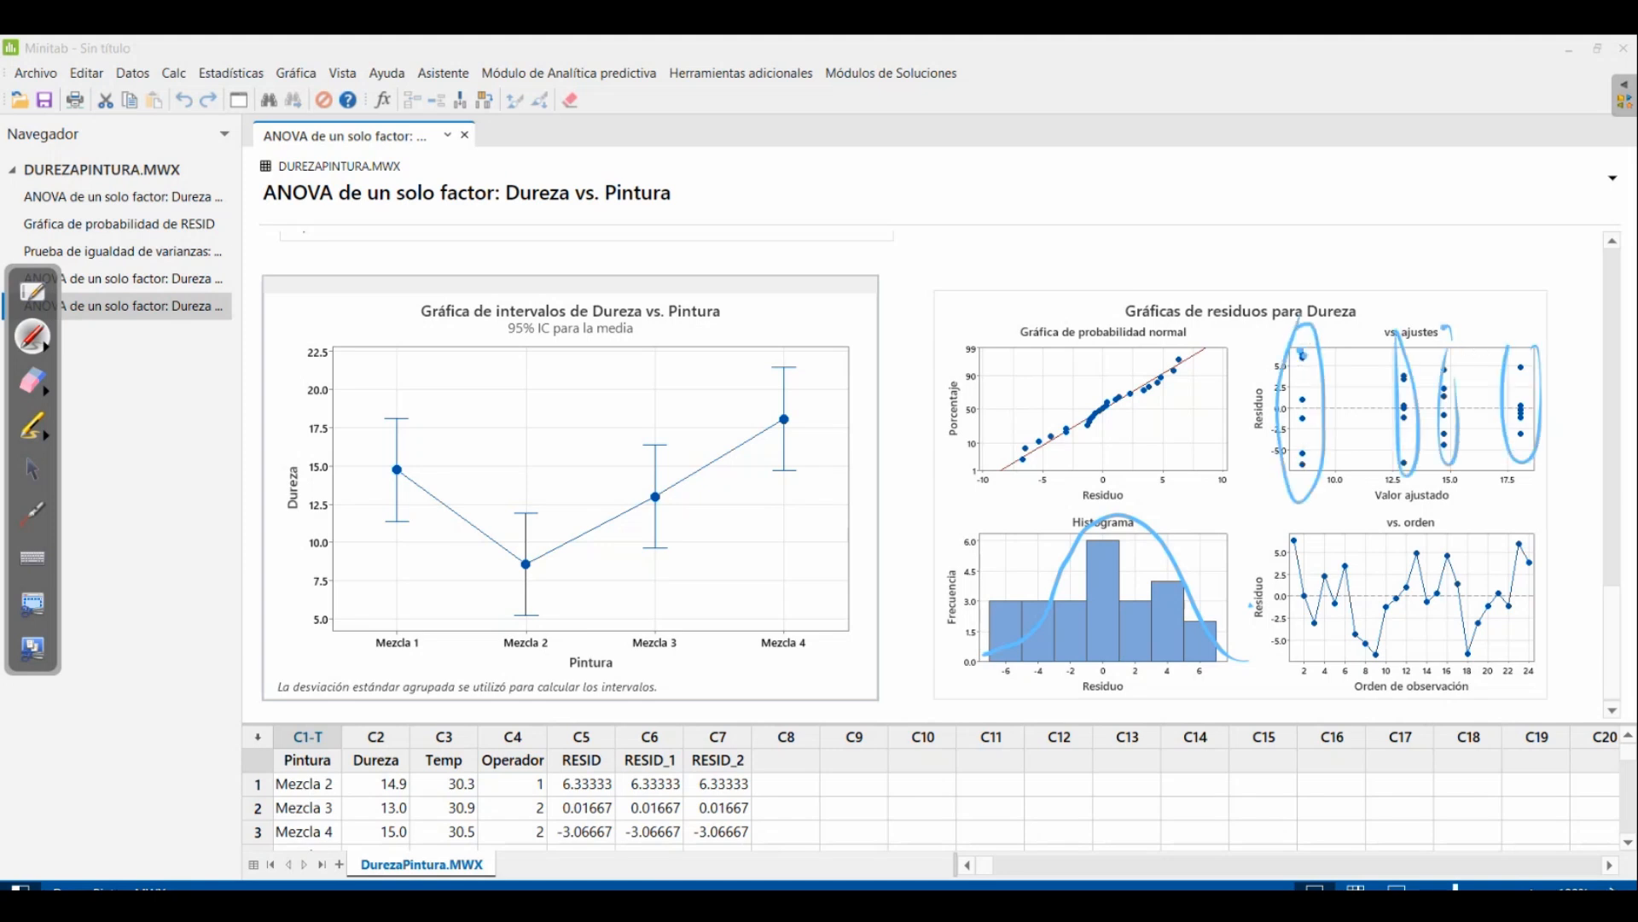
Trace the zero line across the residuals-versus-fits plot and add arrow marks around its lowest-fit point group
click(1301, 397)
click(1303, 408)
click(1303, 350)
drag(1267, 407, 1572, 405)
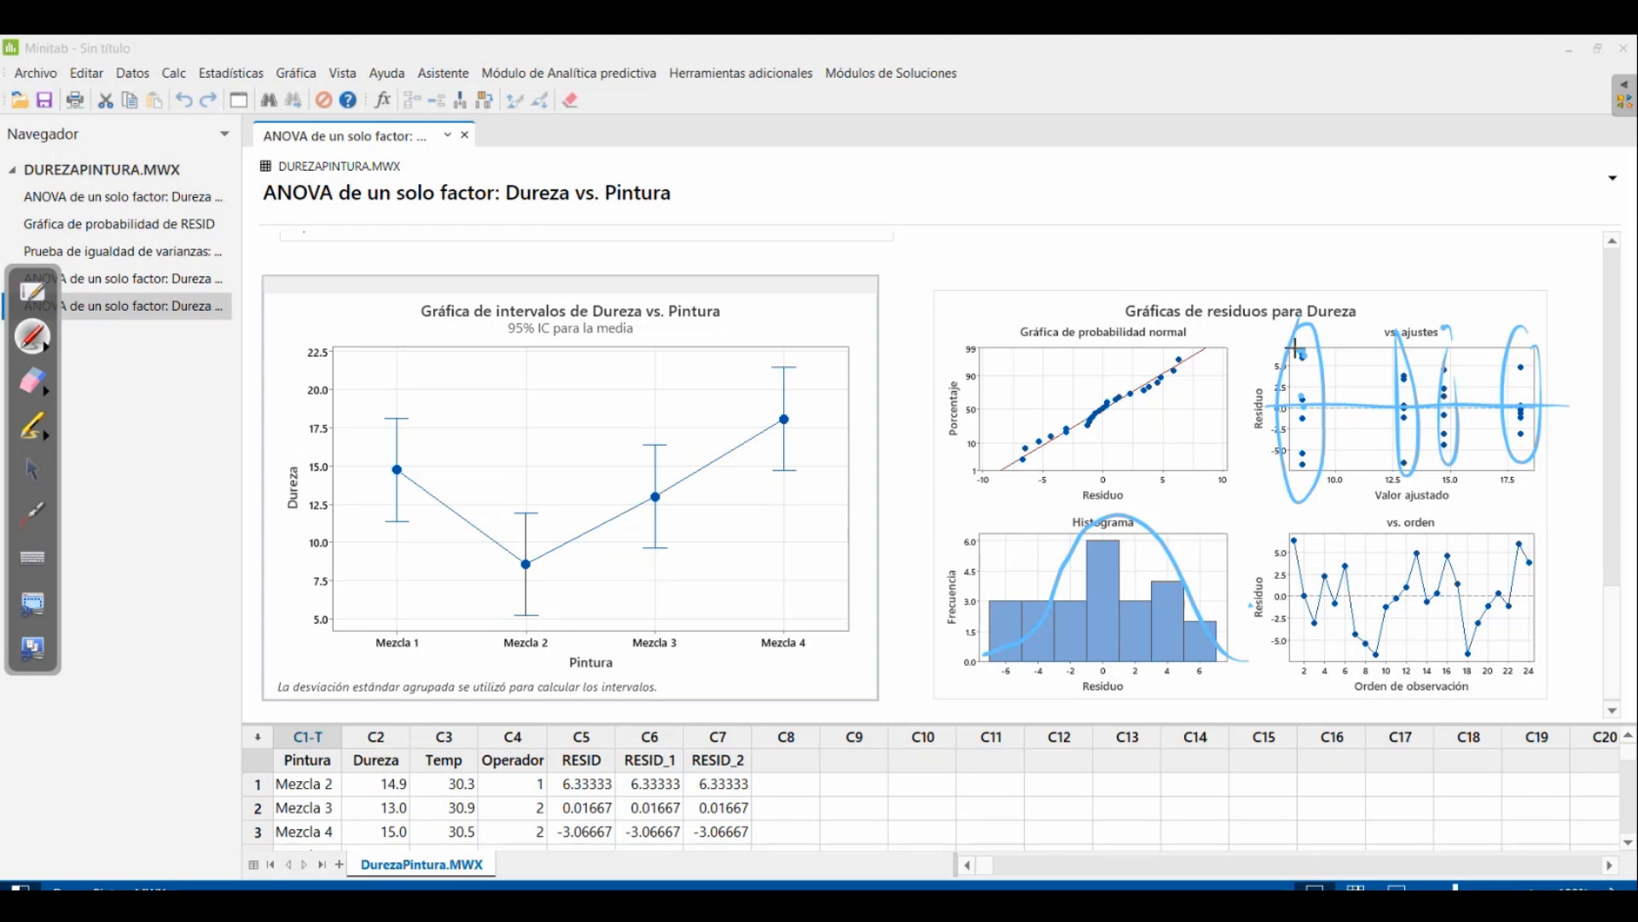
drag(1323, 245, 1314, 311)
mouse_move(1281, 349)
mouse_down()
mouse_move(1246, 355)
mouse_move(1264, 402)
mouse_move(1244, 410)
mouse_up()
drag(1260, 313, 1254, 348)
drag(1263, 405, 1261, 427)
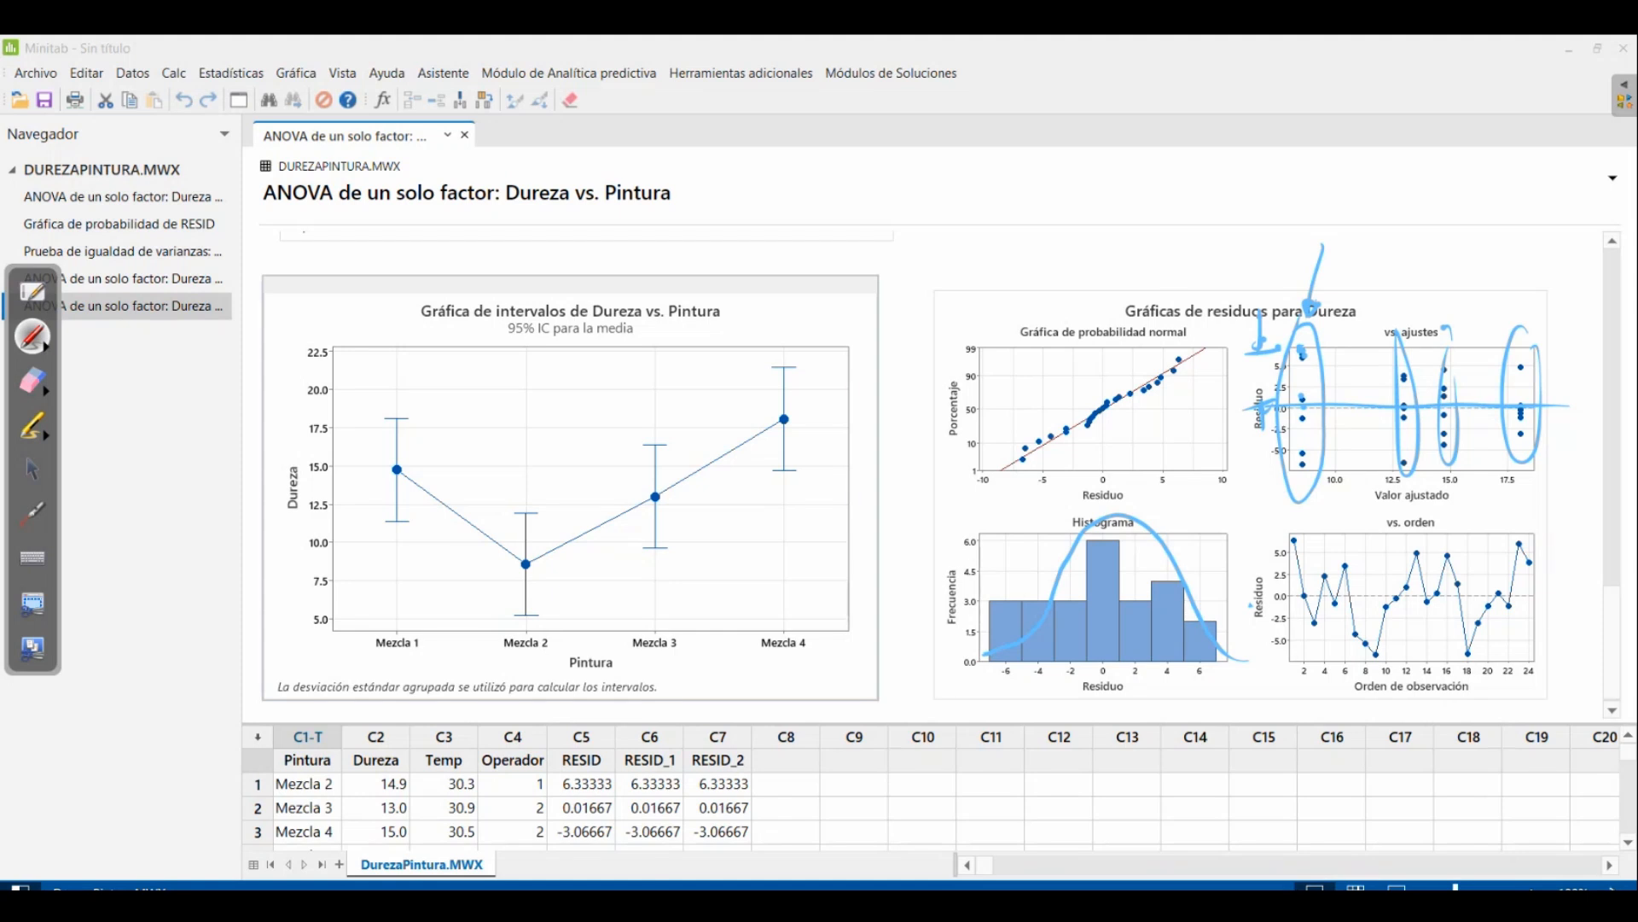
Mark the points on the residuals' normal probability plot and trace its straight reference line in light blue
click(1177, 354)
click(1165, 370)
click(1159, 382)
click(1145, 390)
click(1130, 386)
click(1117, 398)
click(1089, 422)
click(1066, 427)
drag(1170, 375, 1206, 346)
drag(1141, 388, 1003, 467)
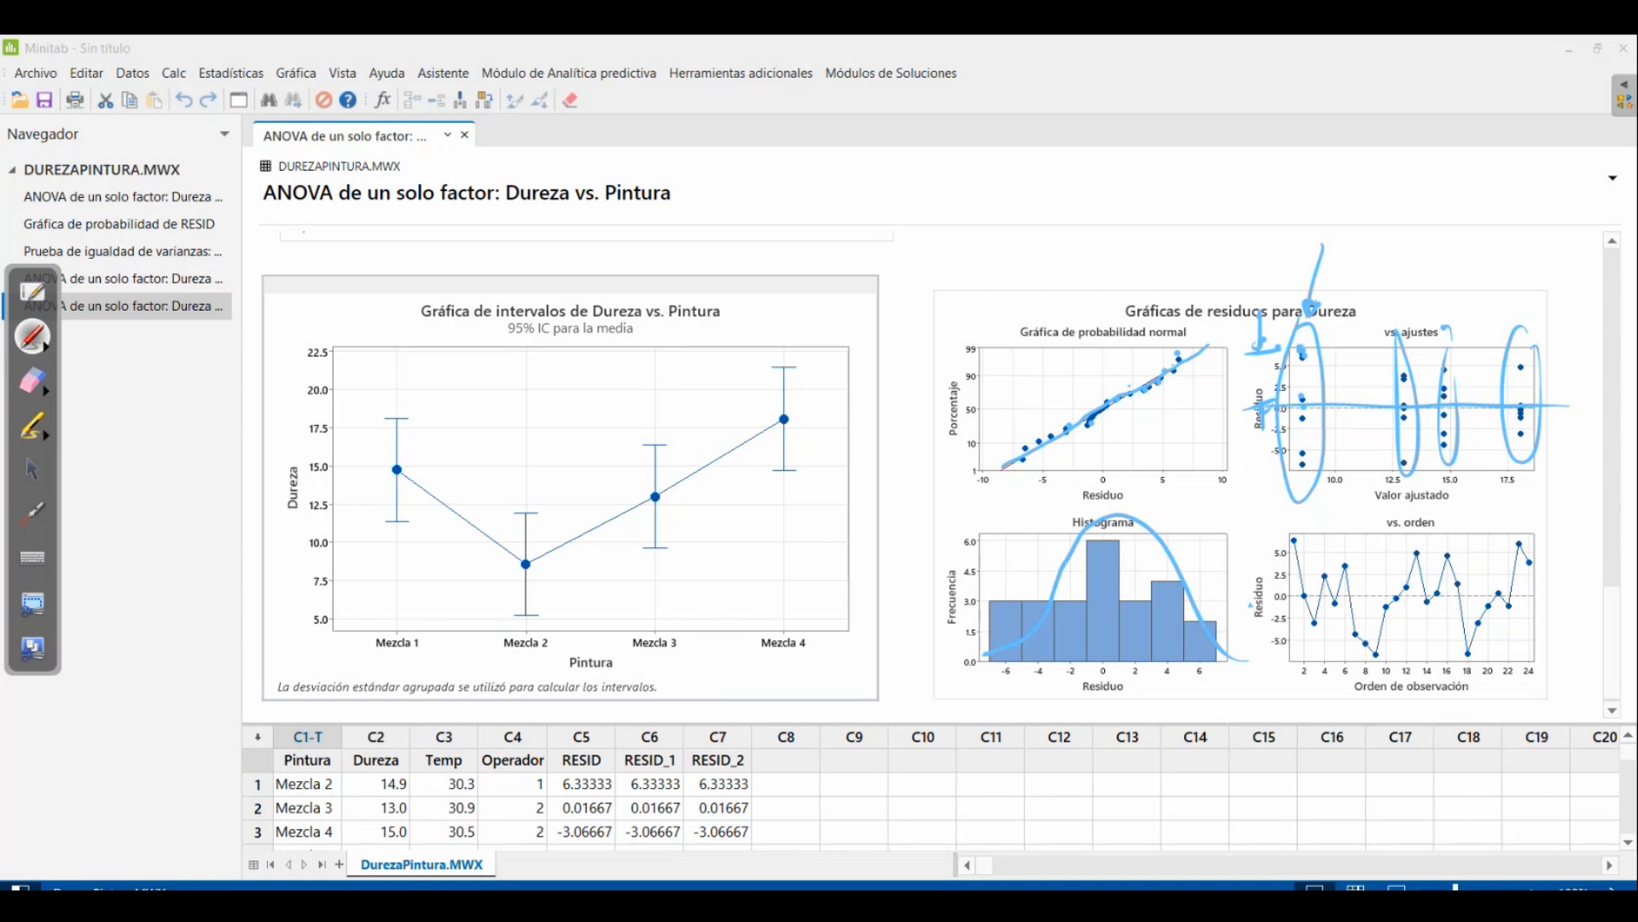
Retrace the bell curve on the residual histogram and circle the residuals-versus-order plot
mouse_move(1053, 606)
mouse_down()
mouse_move(1154, 519)
mouse_move(1247, 661)
mouse_up()
mouse_move(1277, 531)
mouse_down()
mouse_move(1451, 679)
mouse_move(1300, 493)
mouse_up()
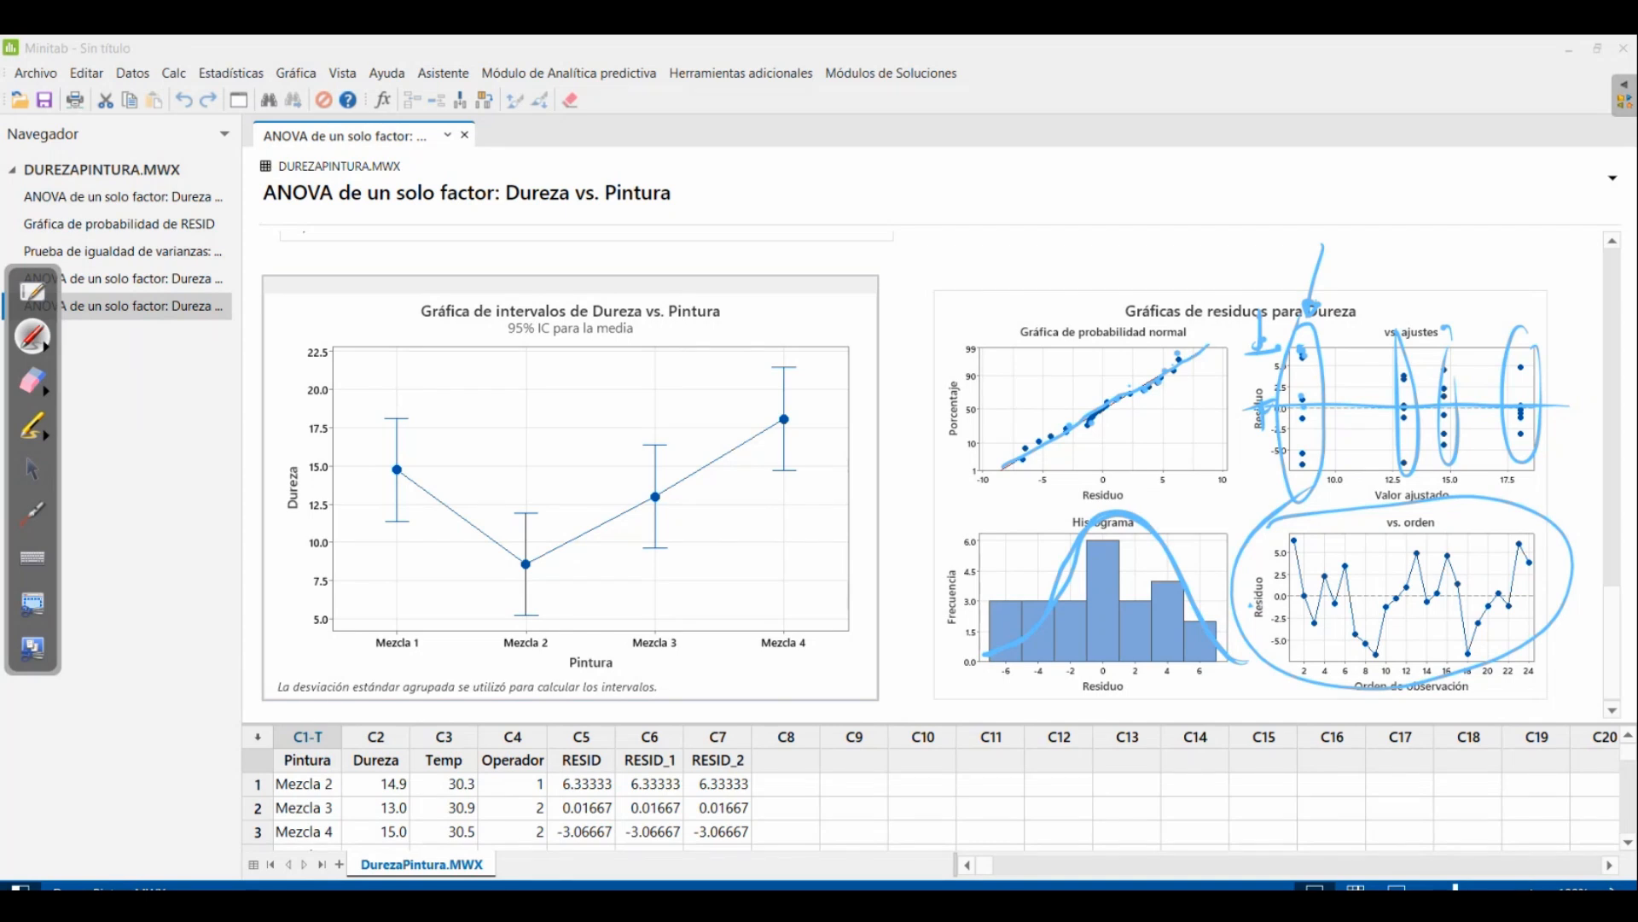
Draw three descending arcs and zigzag strokes across the residuals-versus-order plot to illustrate patterns
mouse_move(1291, 540)
mouse_down()
mouse_move(1321, 553)
mouse_move(1370, 635)
mouse_up()
drag(1375, 540, 1455, 659)
drag(1470, 541, 1540, 636)
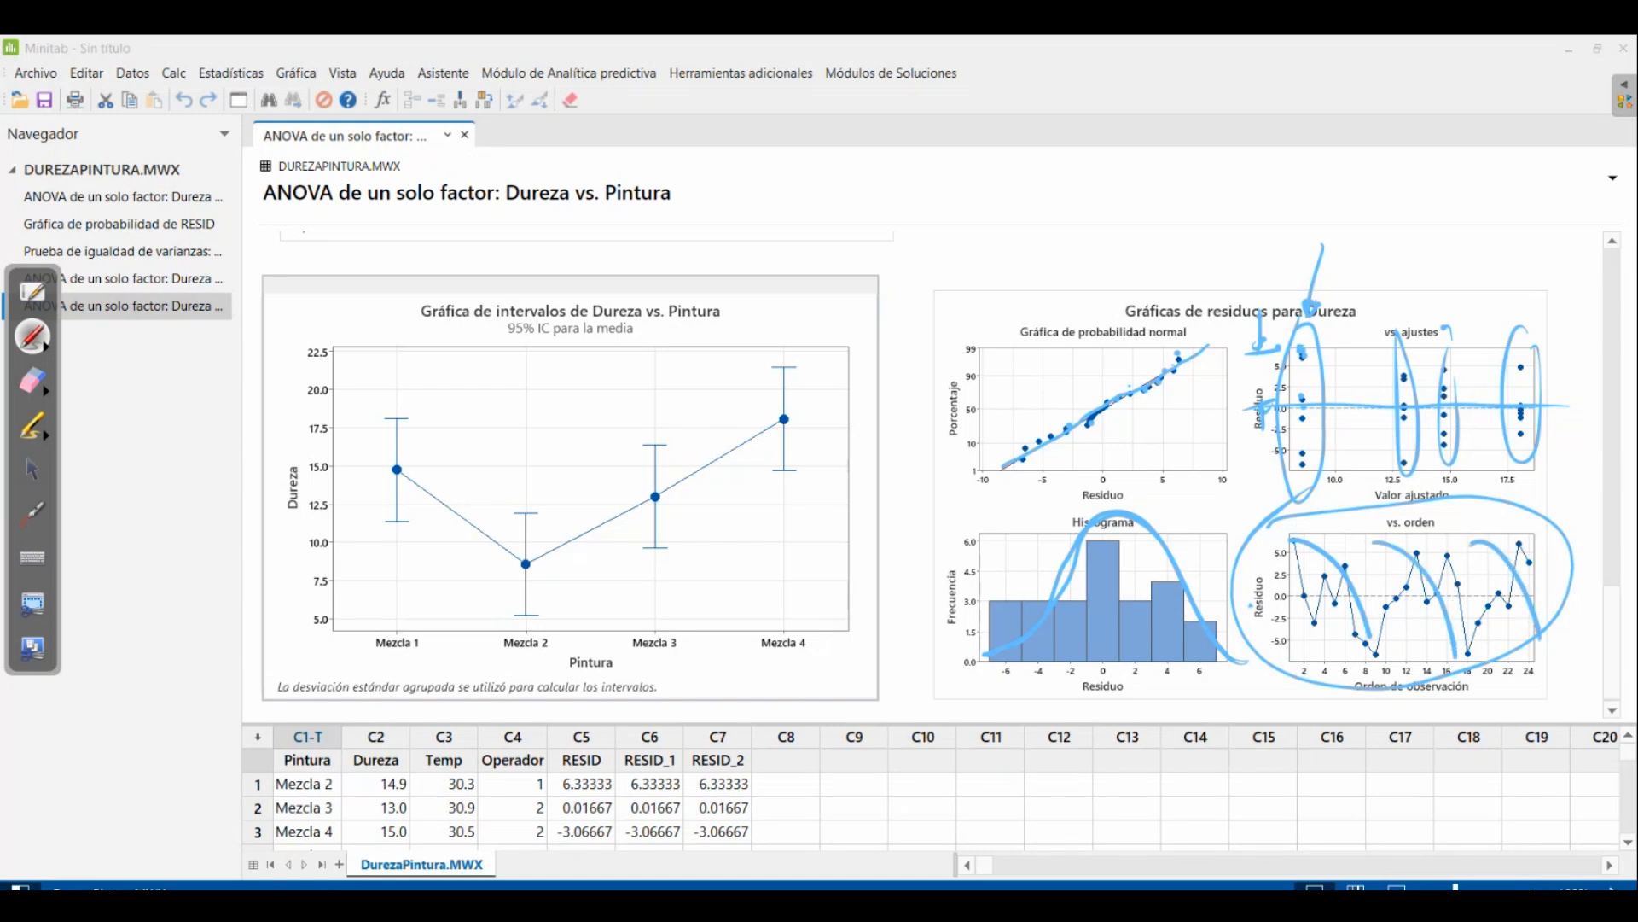
mouse_move(1291, 546)
mouse_down()
mouse_move(1325, 624)
mouse_move(1402, 597)
mouse_move(1437, 654)
mouse_move(1483, 557)
mouse_up()
mouse_move(1472, 614)
mouse_down()
mouse_move(1535, 627)
mouse_move(1549, 554)
mouse_up()
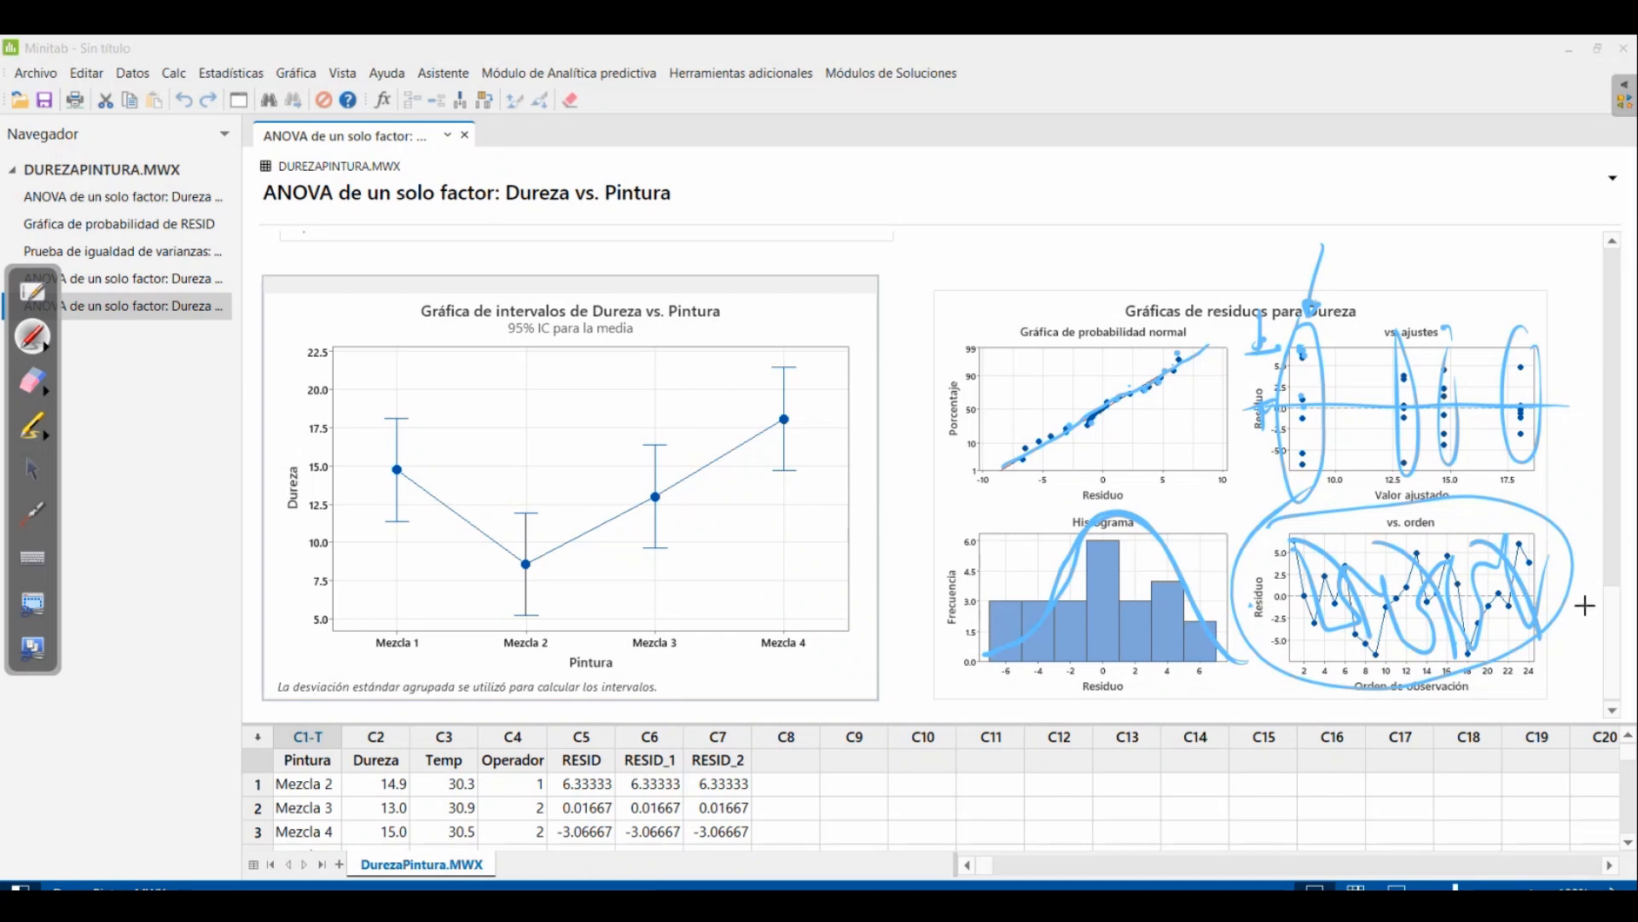
Circle the labels and confidence intervals of Mezcla 2 and Mezcla 3 on the interval plot of Dureza vs. Pintura
mouse_move(502, 633)
mouse_down()
mouse_move(620, 602)
mouse_move(540, 685)
mouse_up()
drag(534, 491, 516, 512)
mouse_move(648, 435)
mouse_down()
mouse_move(687, 473)
mouse_move(489, 536)
mouse_move(698, 437)
mouse_up()
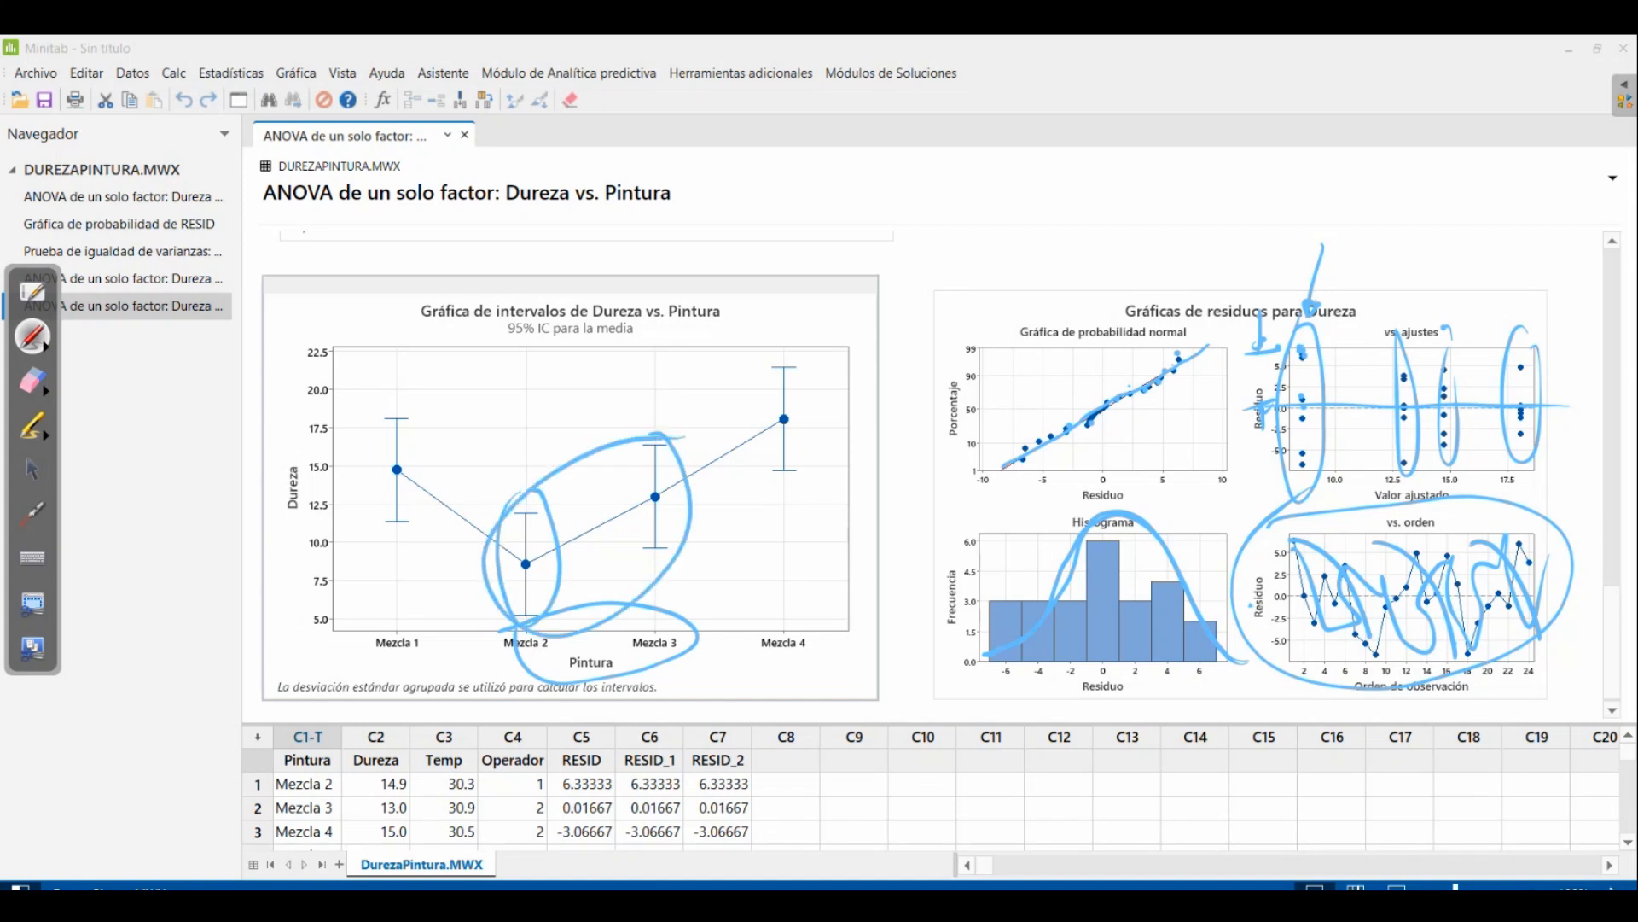